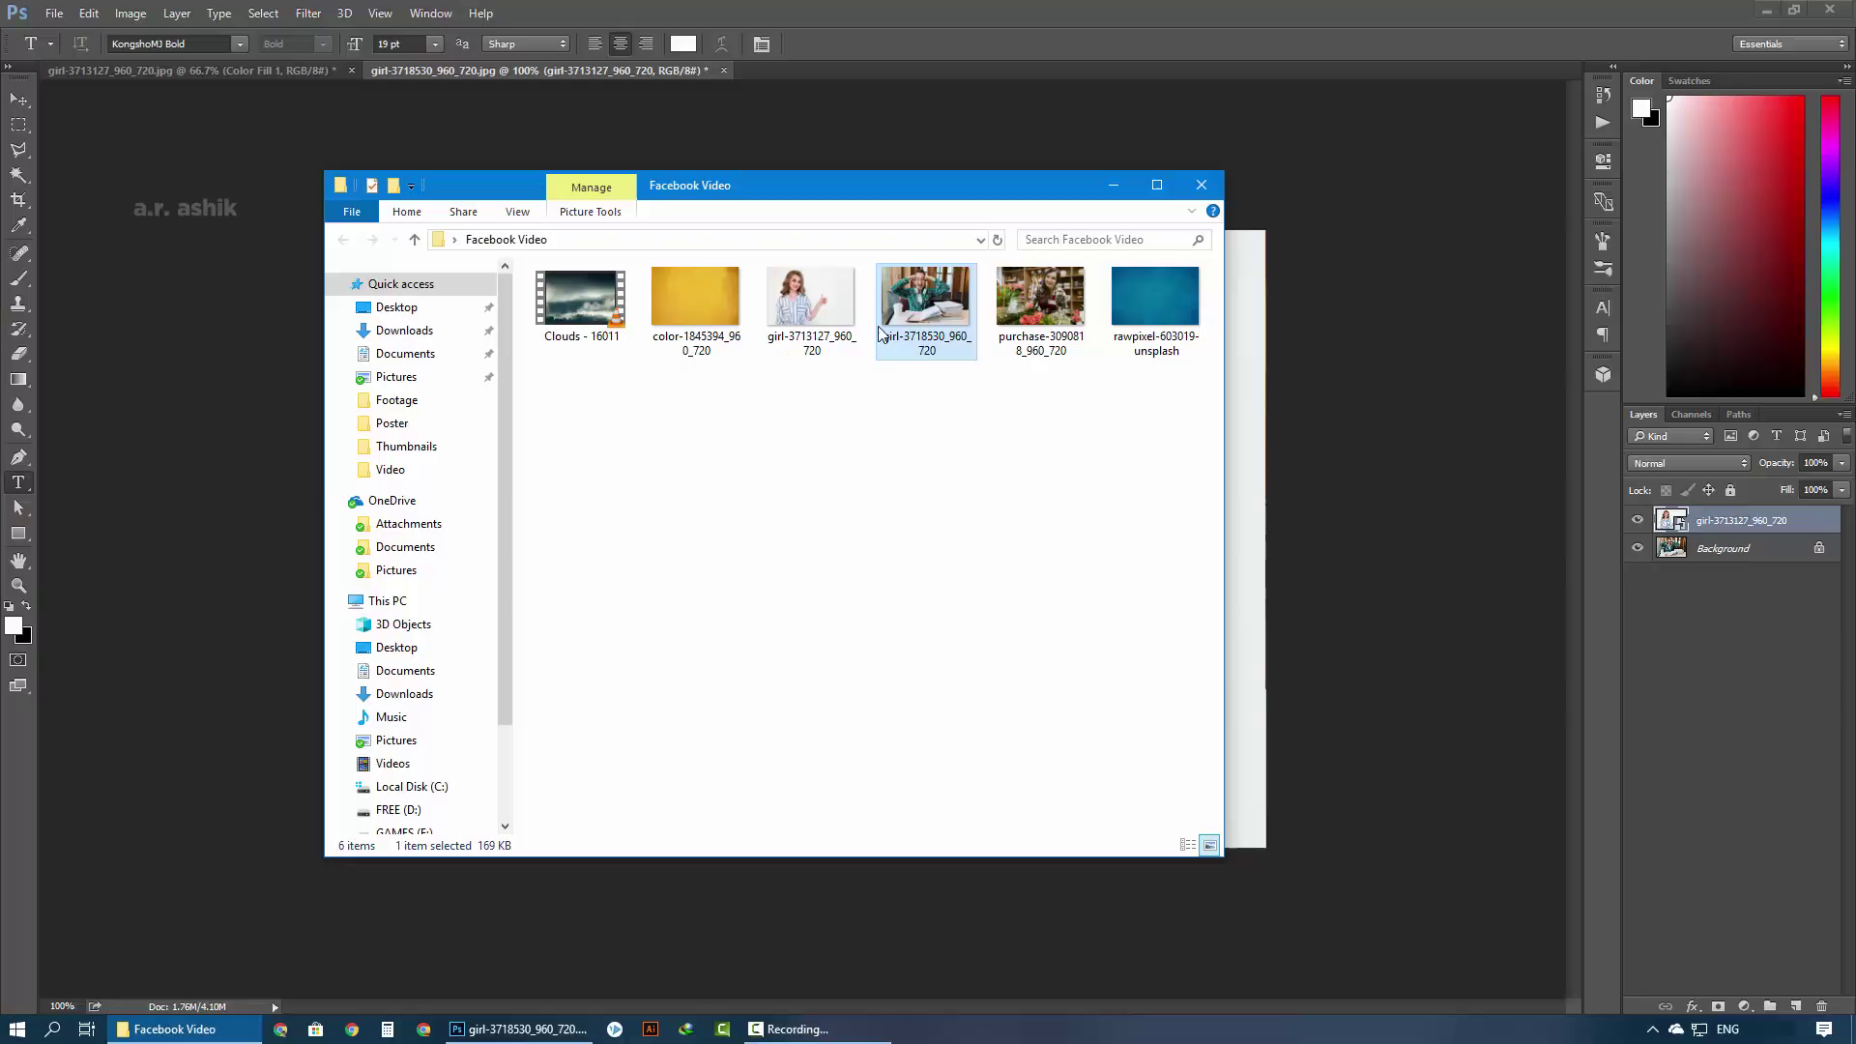
# Preview the thumbs-up woman photo girl-3713127 from File Explorer, then close the preview
pyautogui.click(811, 304)
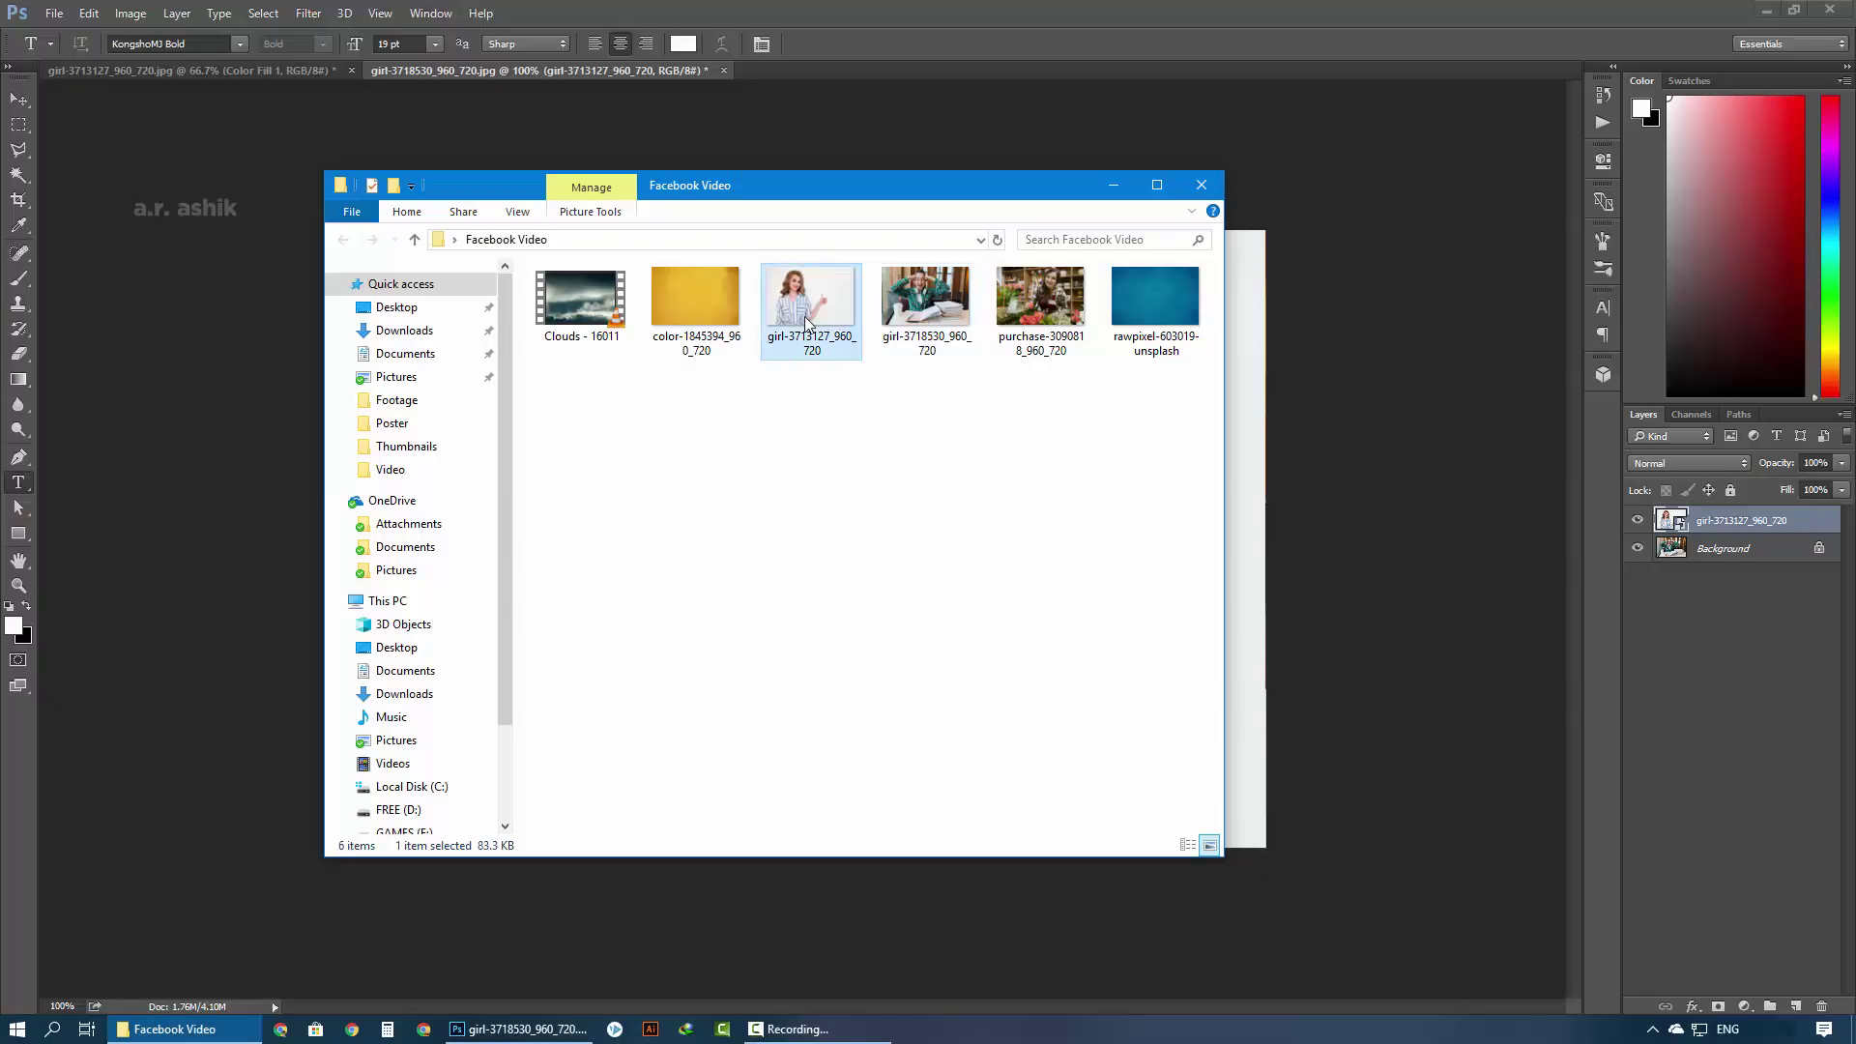
pyautogui.doubleClick(810, 345)
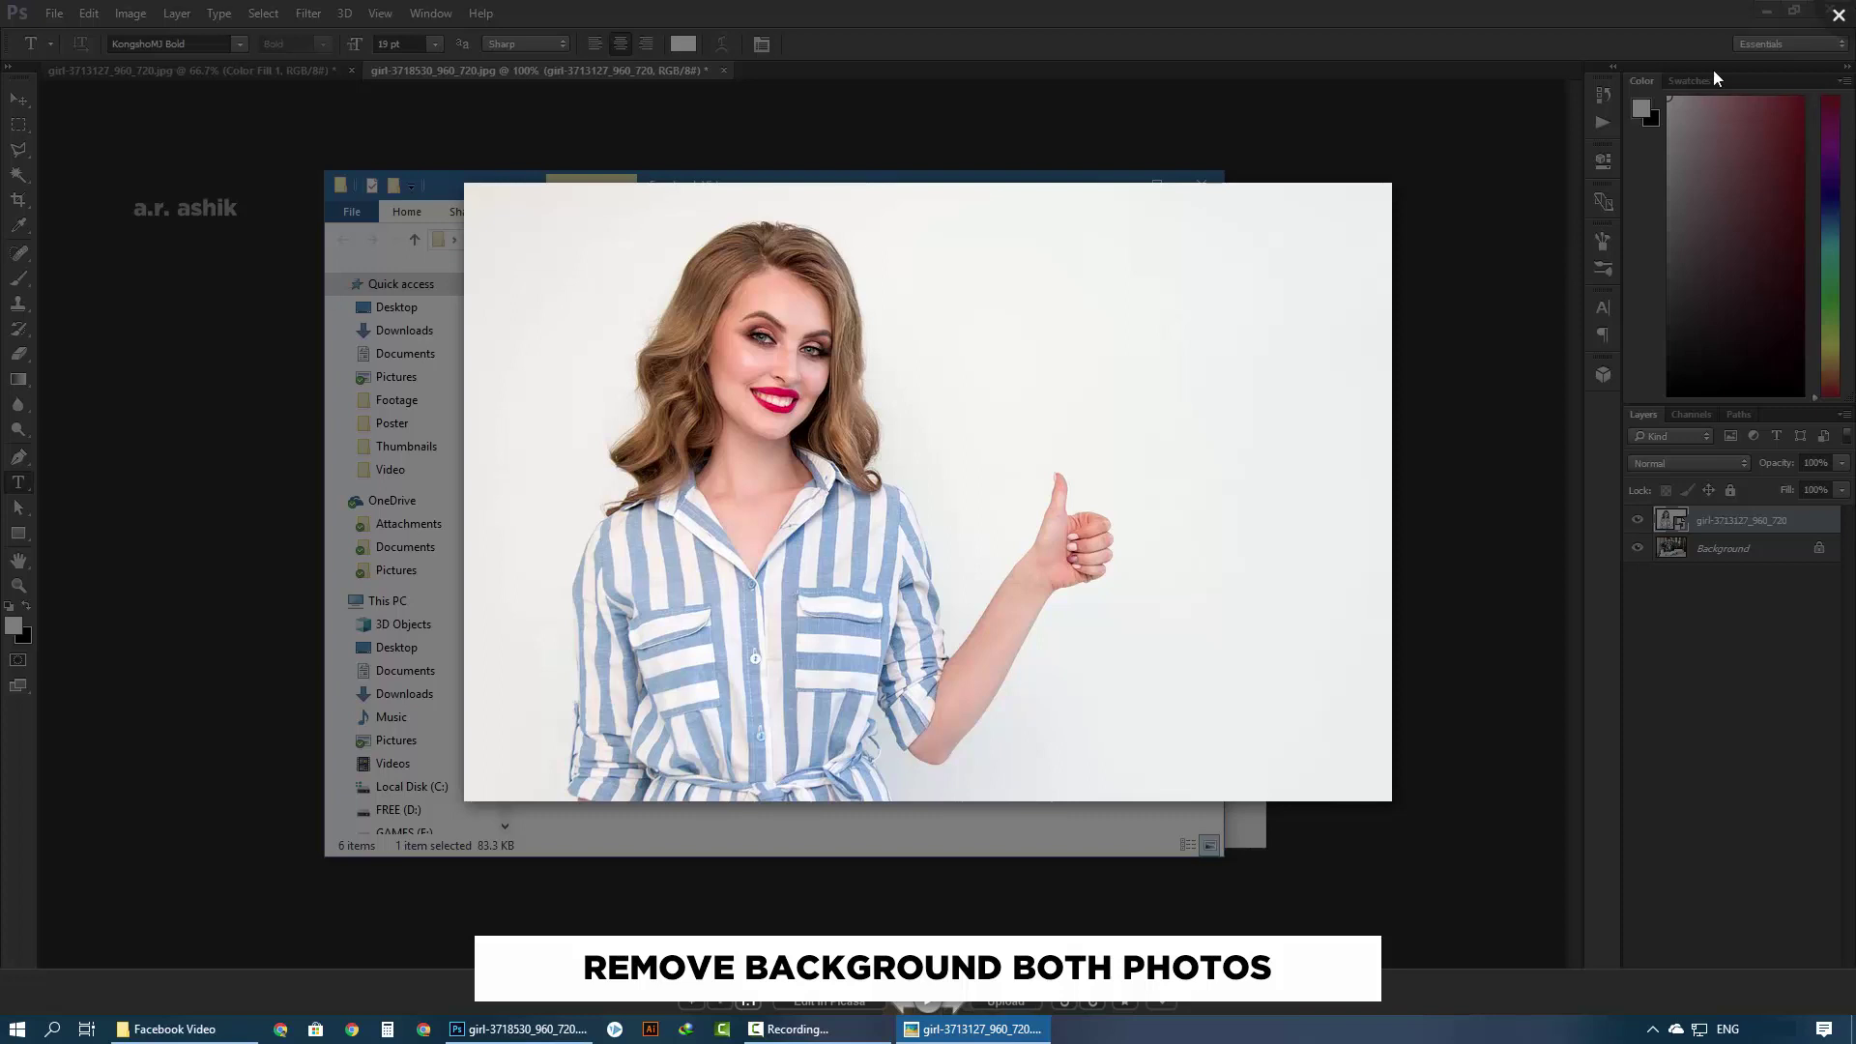
pyautogui.click(1838, 15)
# Toggle the woman layer's visibility, then return to the document with both cut-out women
pyautogui.click(1638, 520)
pyautogui.click(1636, 521)
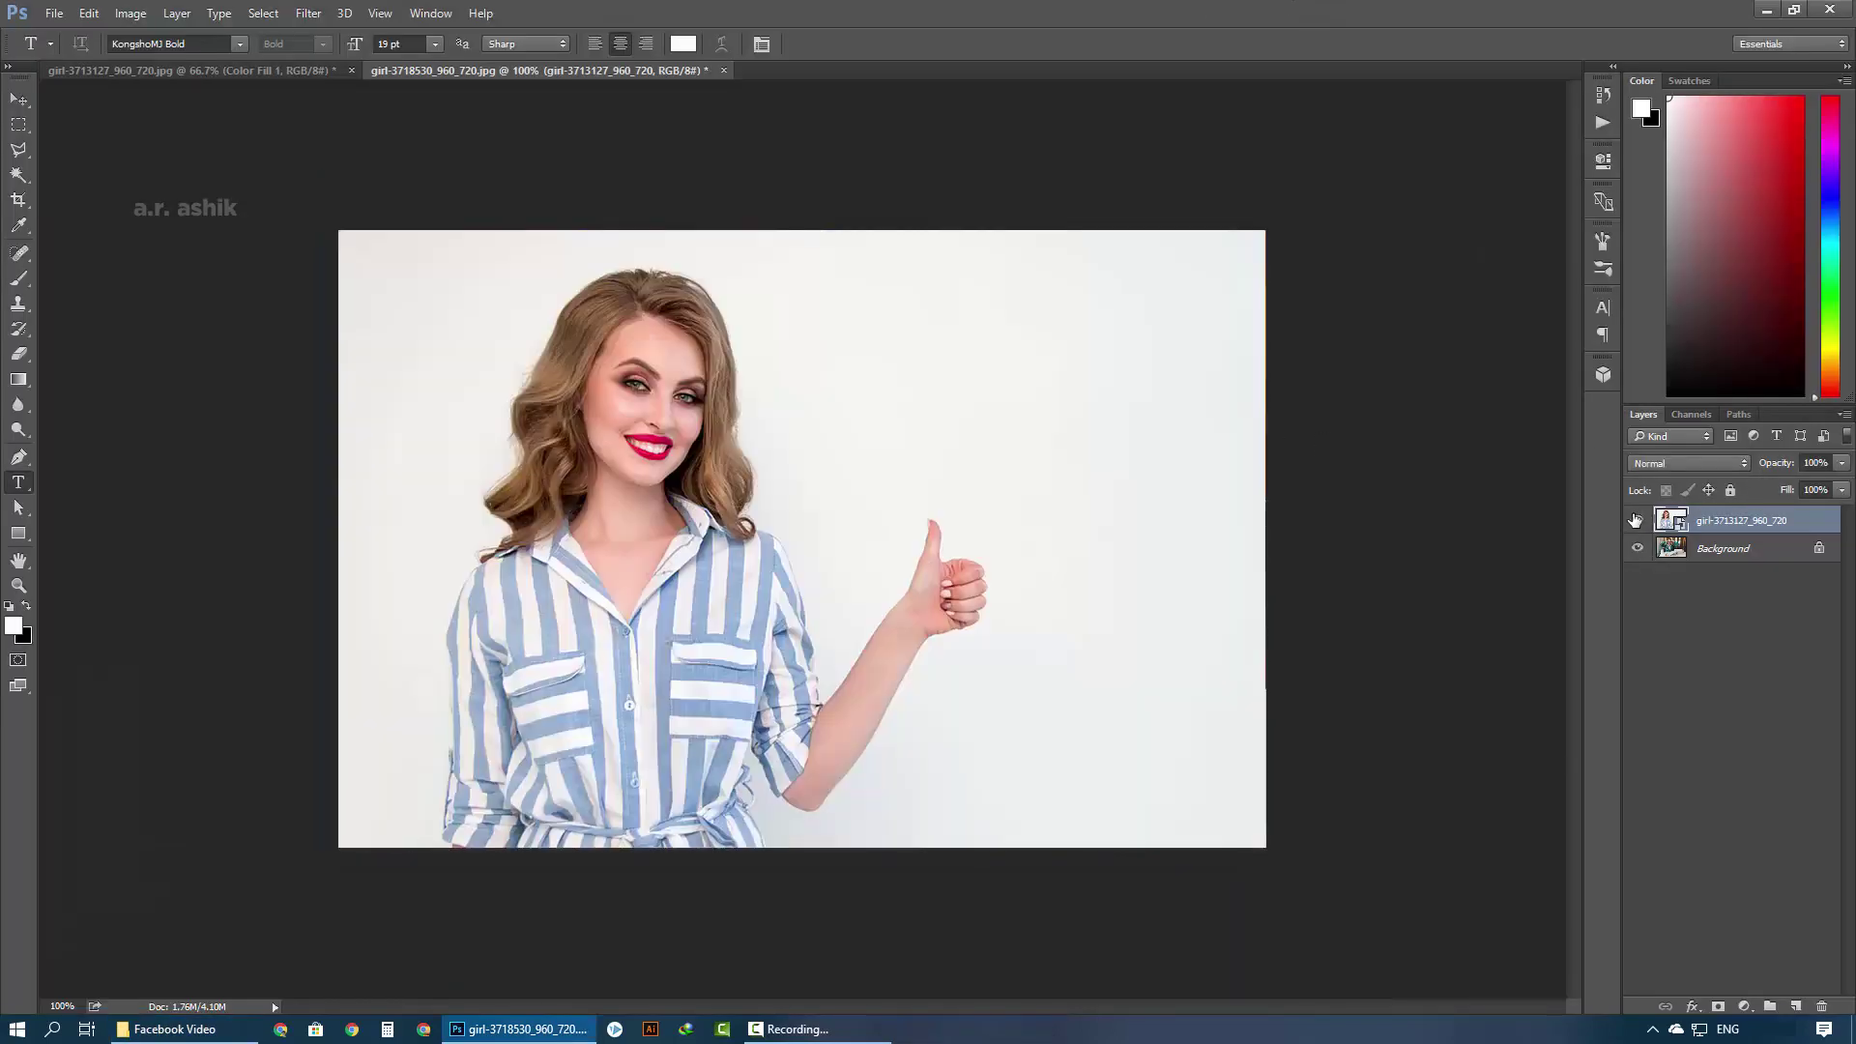
pyautogui.click(328, 71)
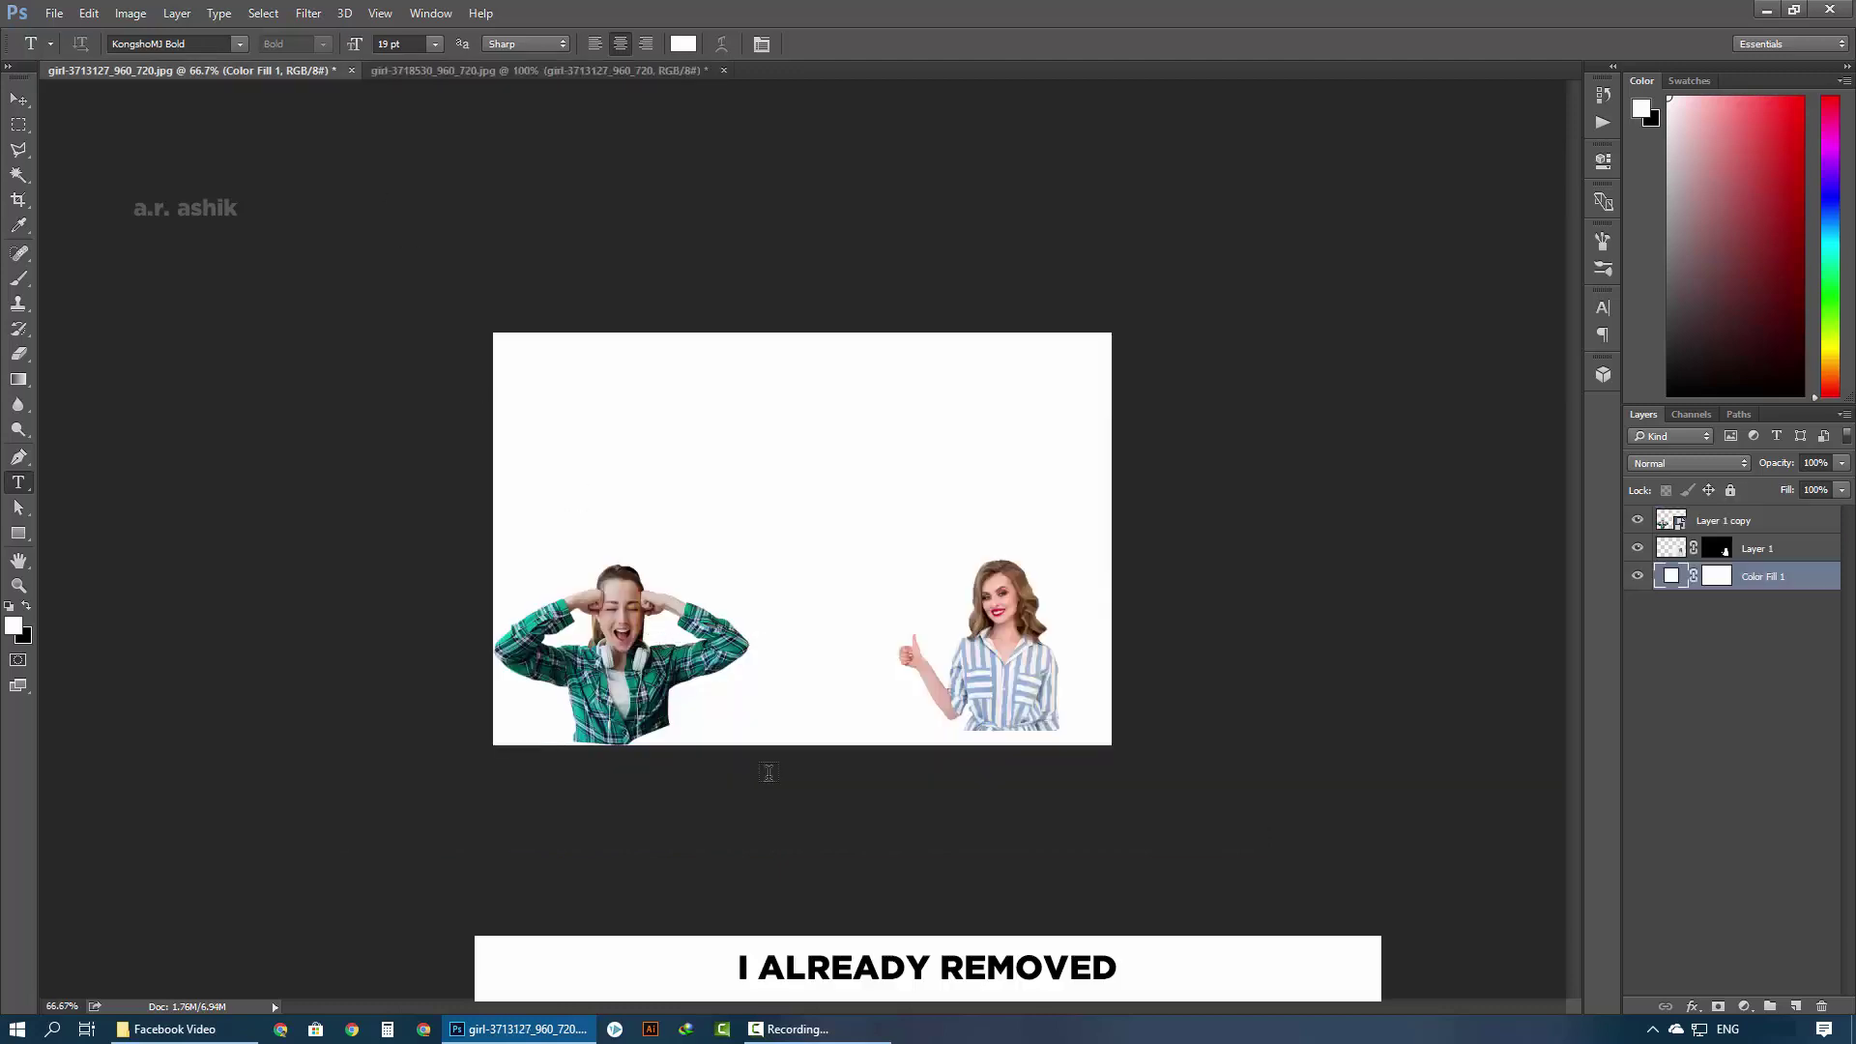
# Create a new 640 × 640 px document at 300 ppi named 'Facebook Video'
pyautogui.hotkey('ctrl', 'n')
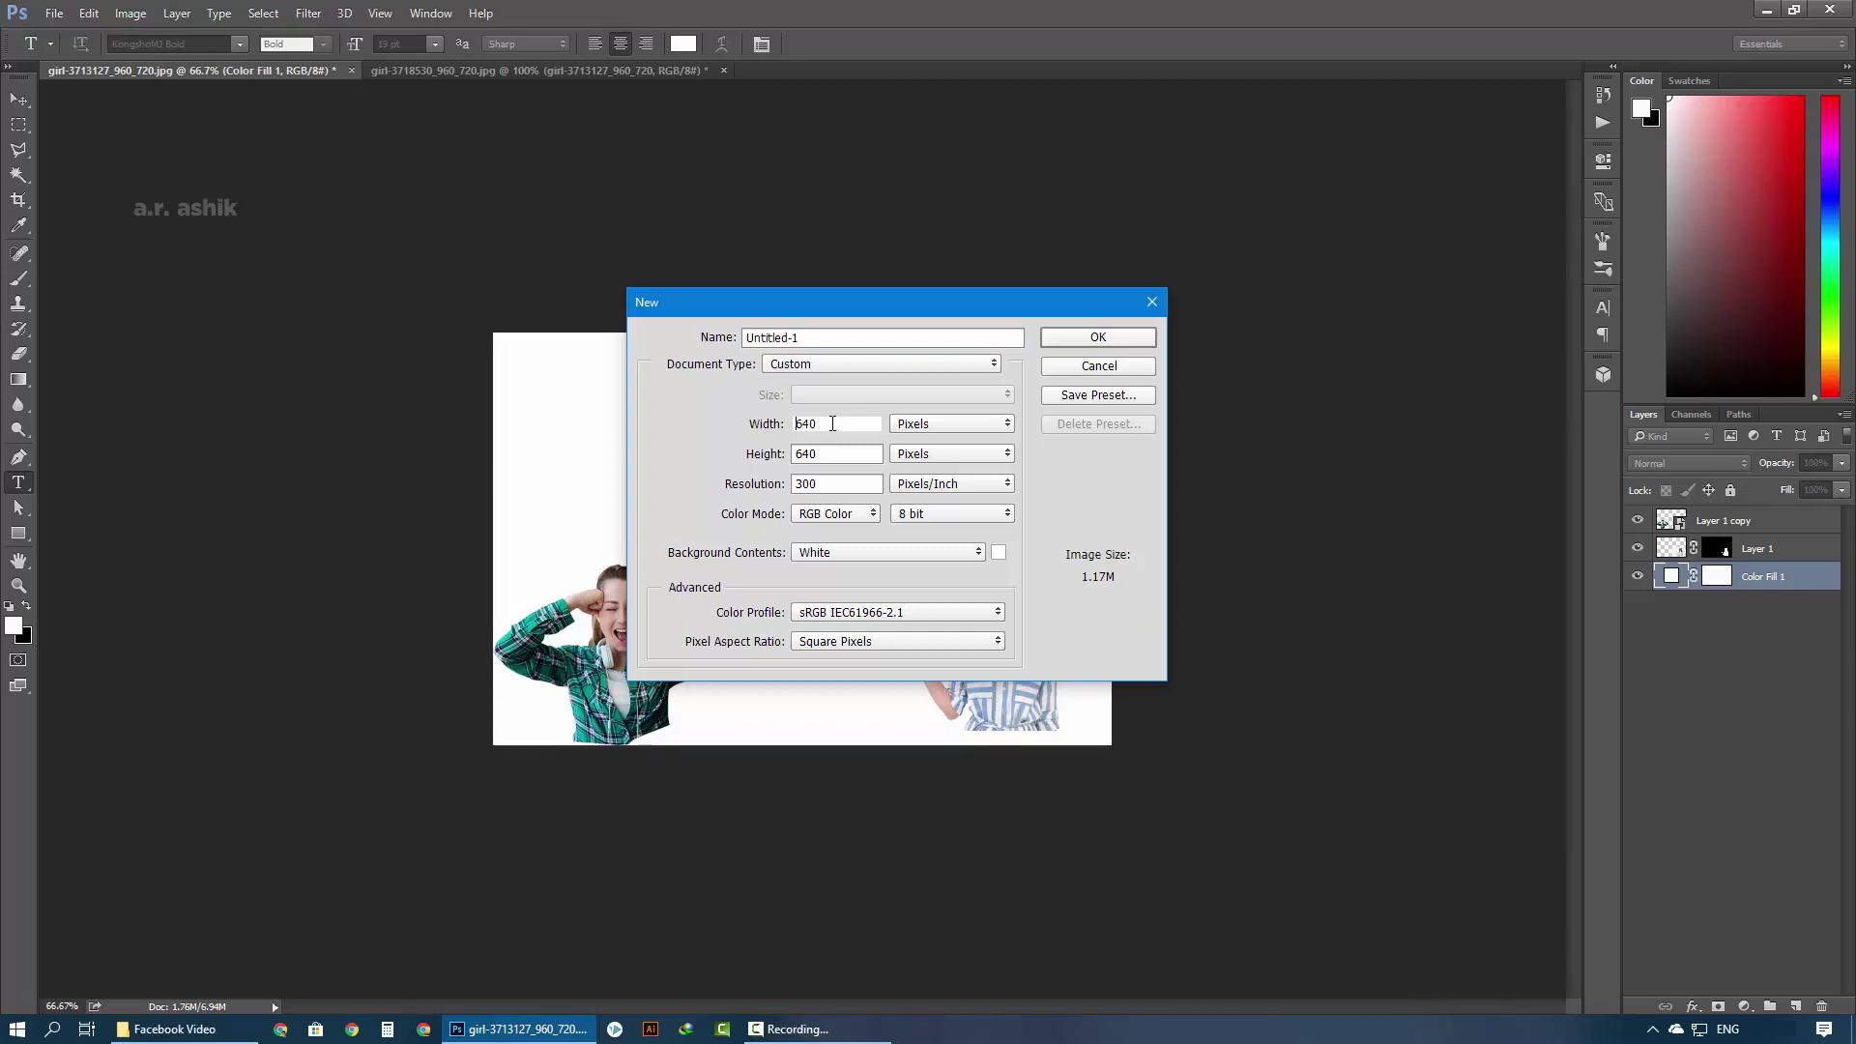
pyautogui.click(821, 463)
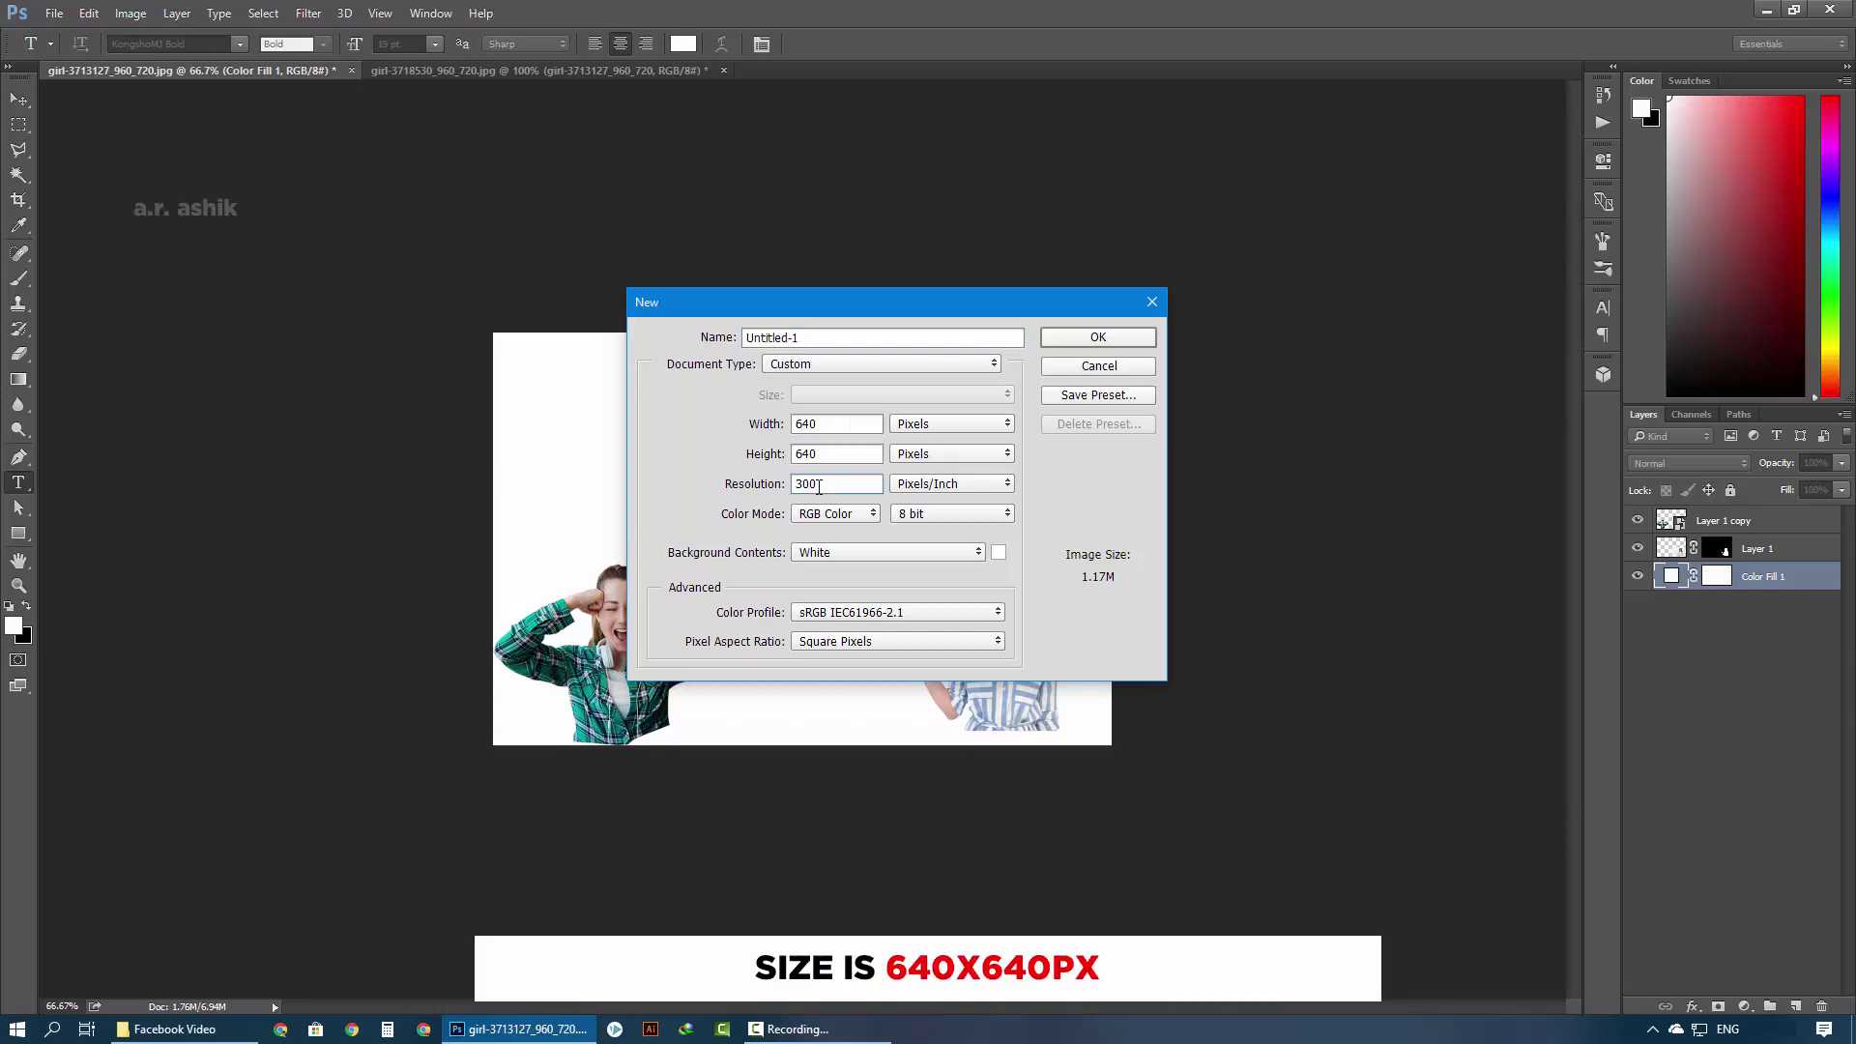
pyautogui.click(817, 338)
pyautogui.hotkey('ctrl', 'a')
pyautogui.write('Facebo')
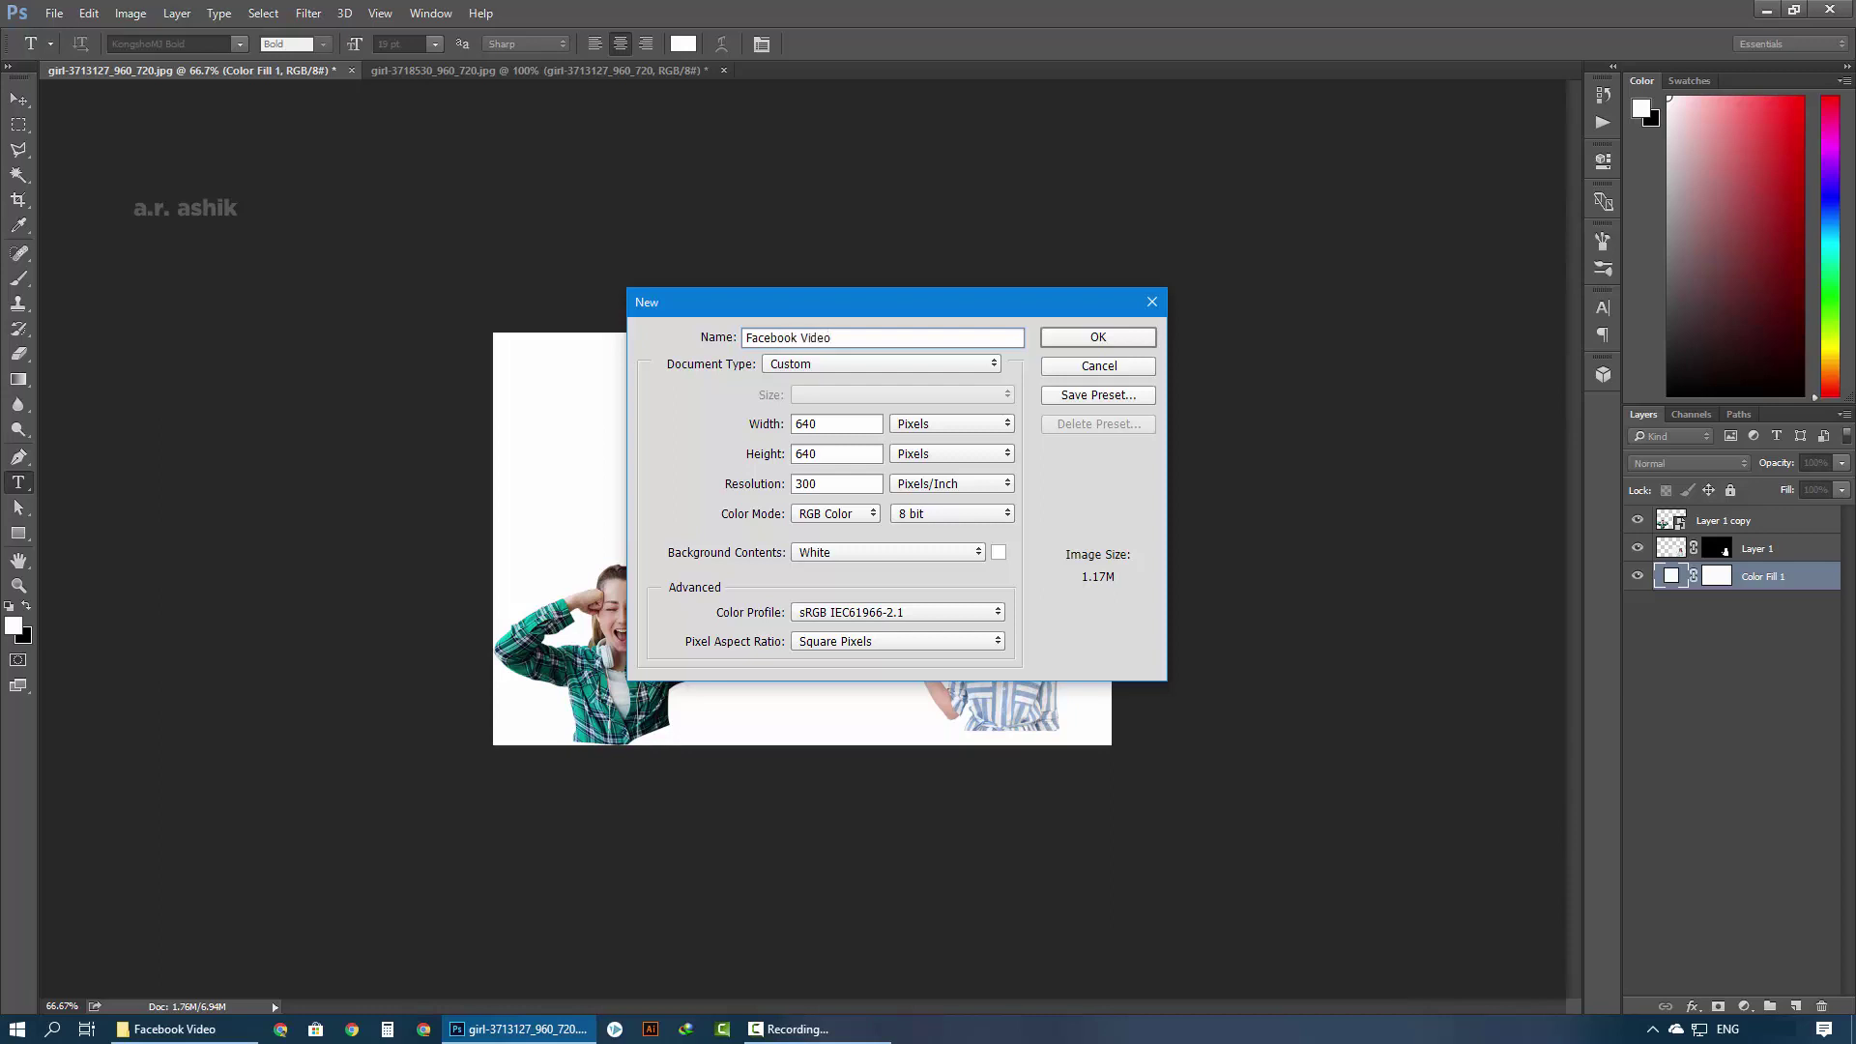
pyautogui.press('Return')
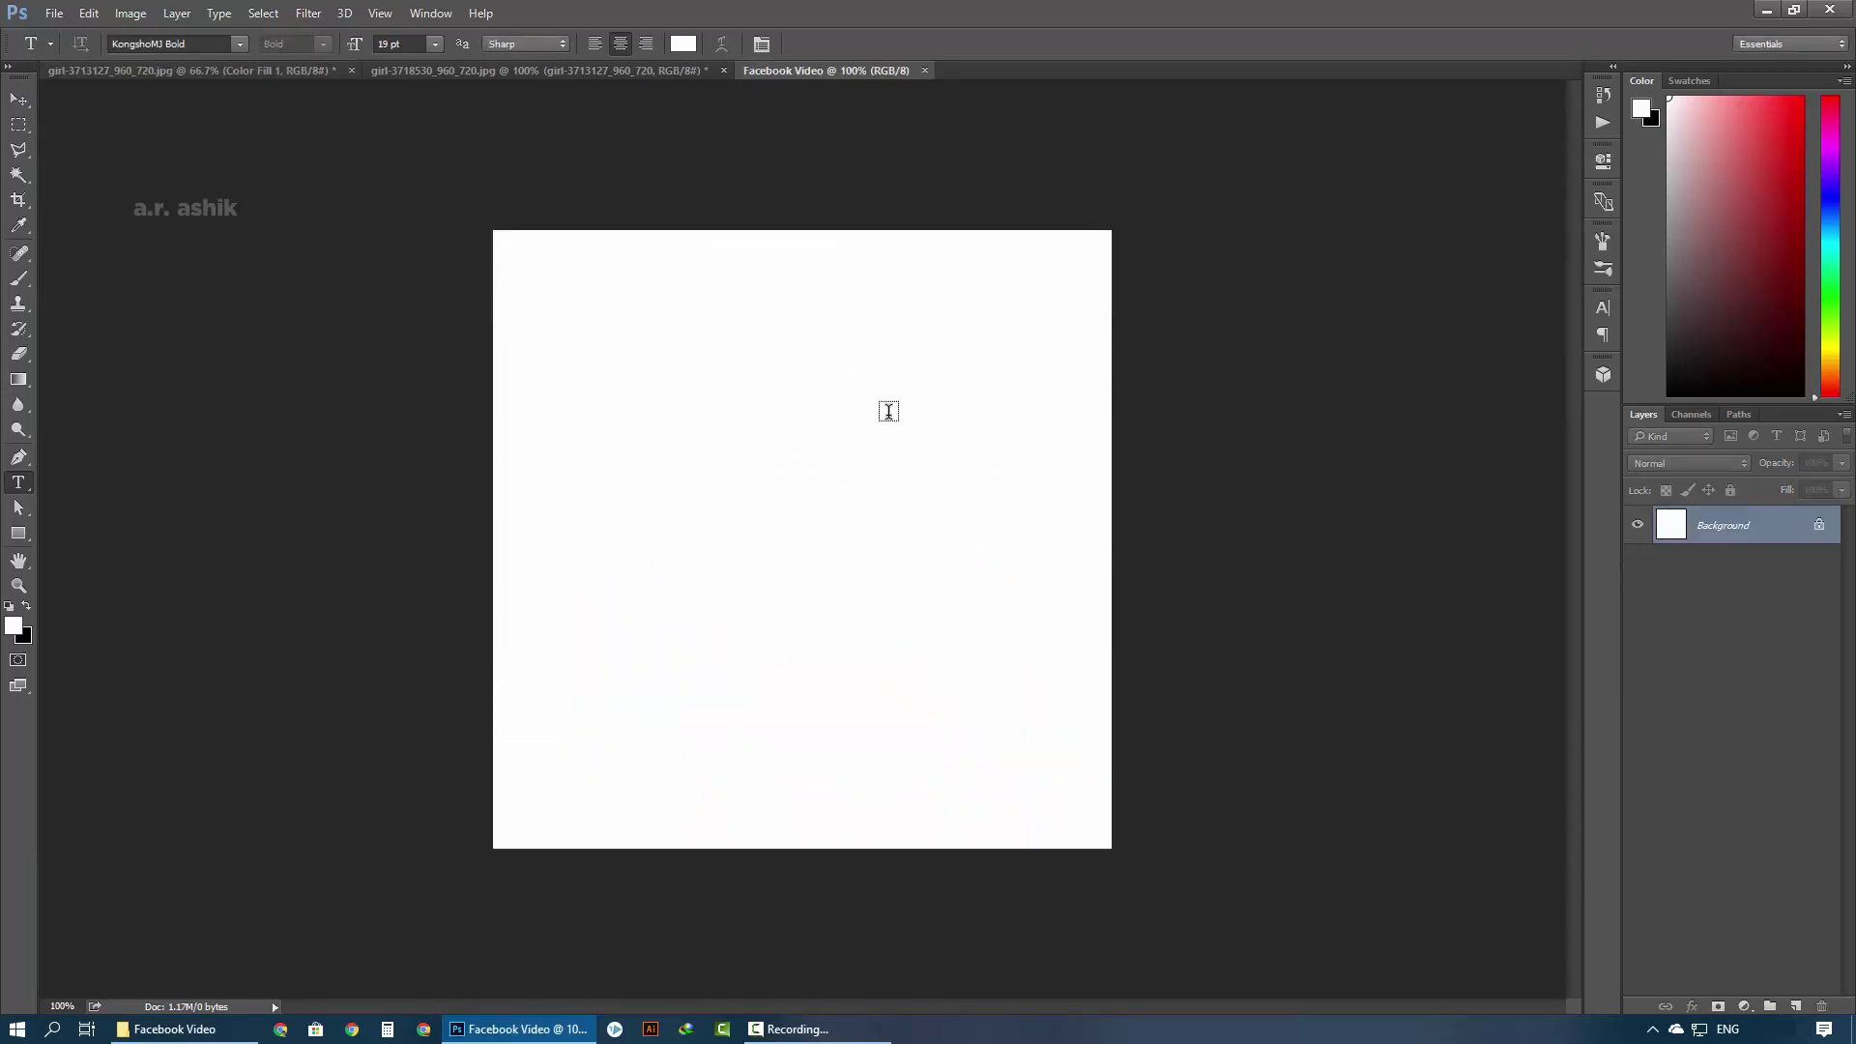
# Play Clouds - 16011.mp4 in VLC, snapshot a cloudy frame, then stop and close VLC
pyautogui.click(174, 1029)
pyautogui.doubleClick(613, 313)
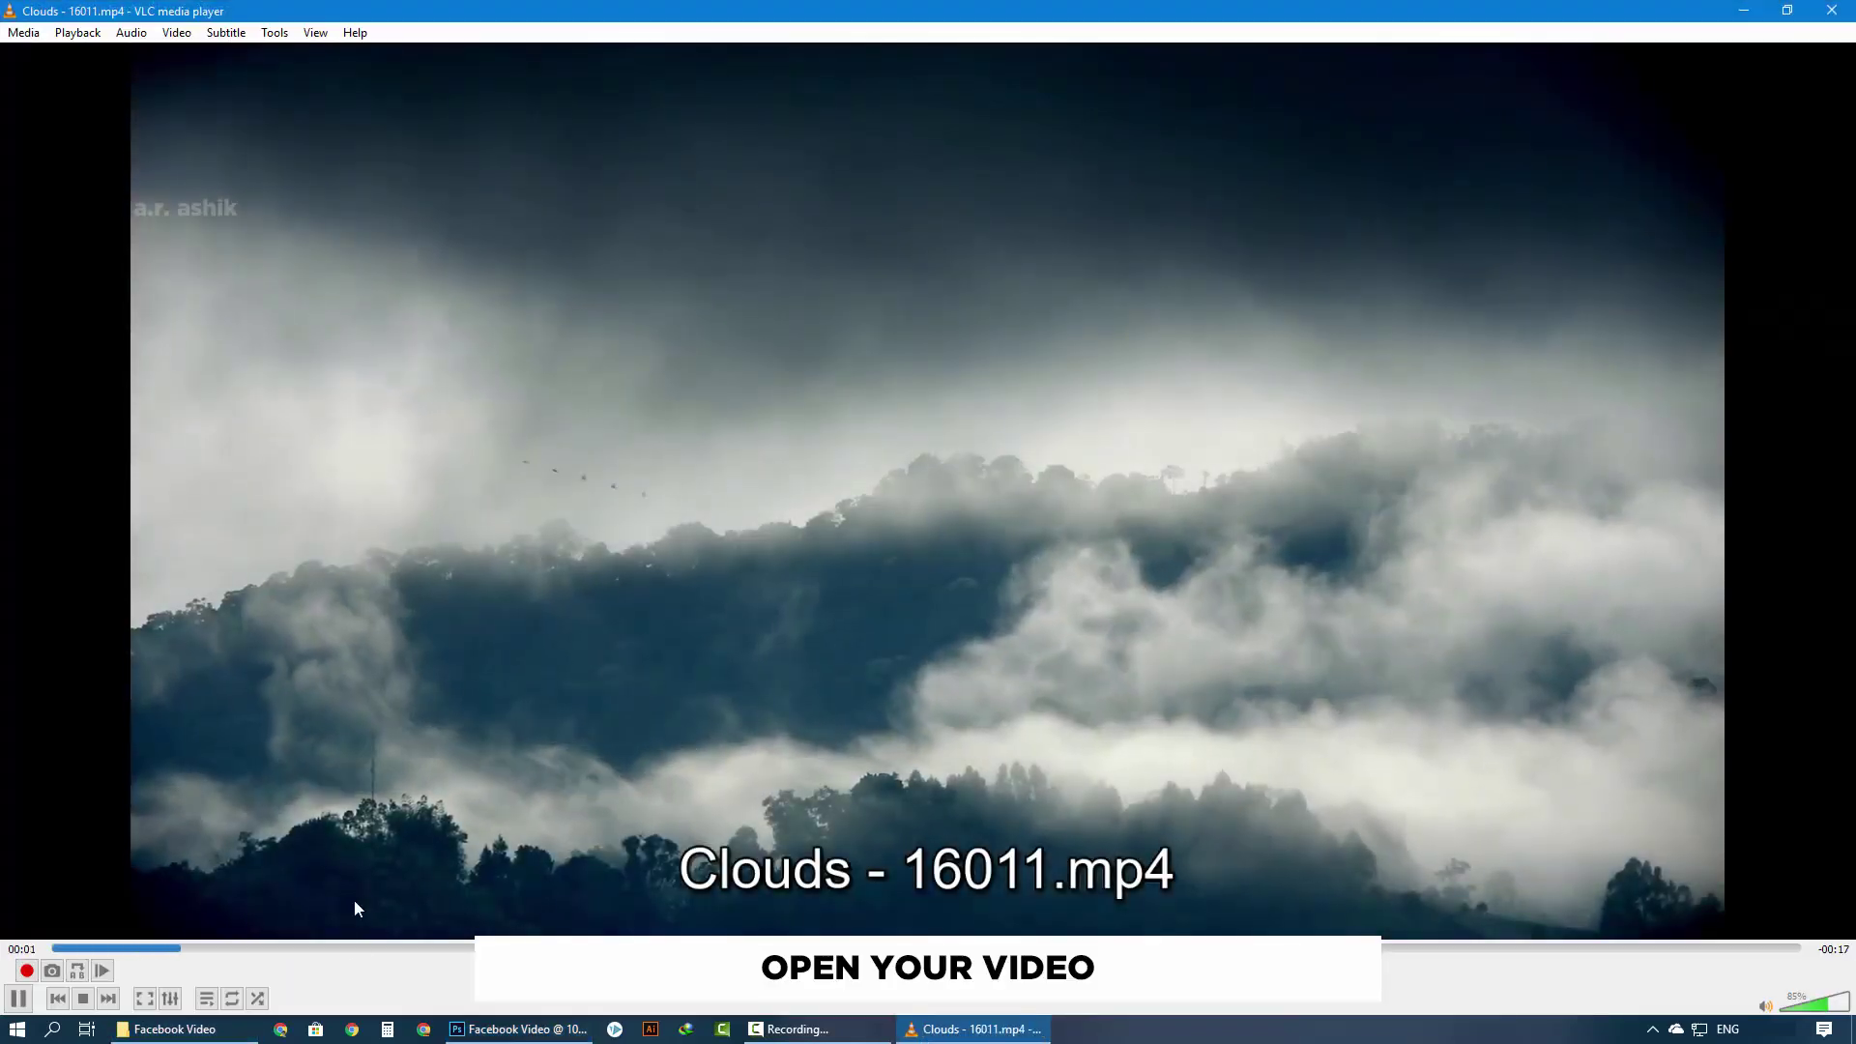
pyautogui.click(18, 997)
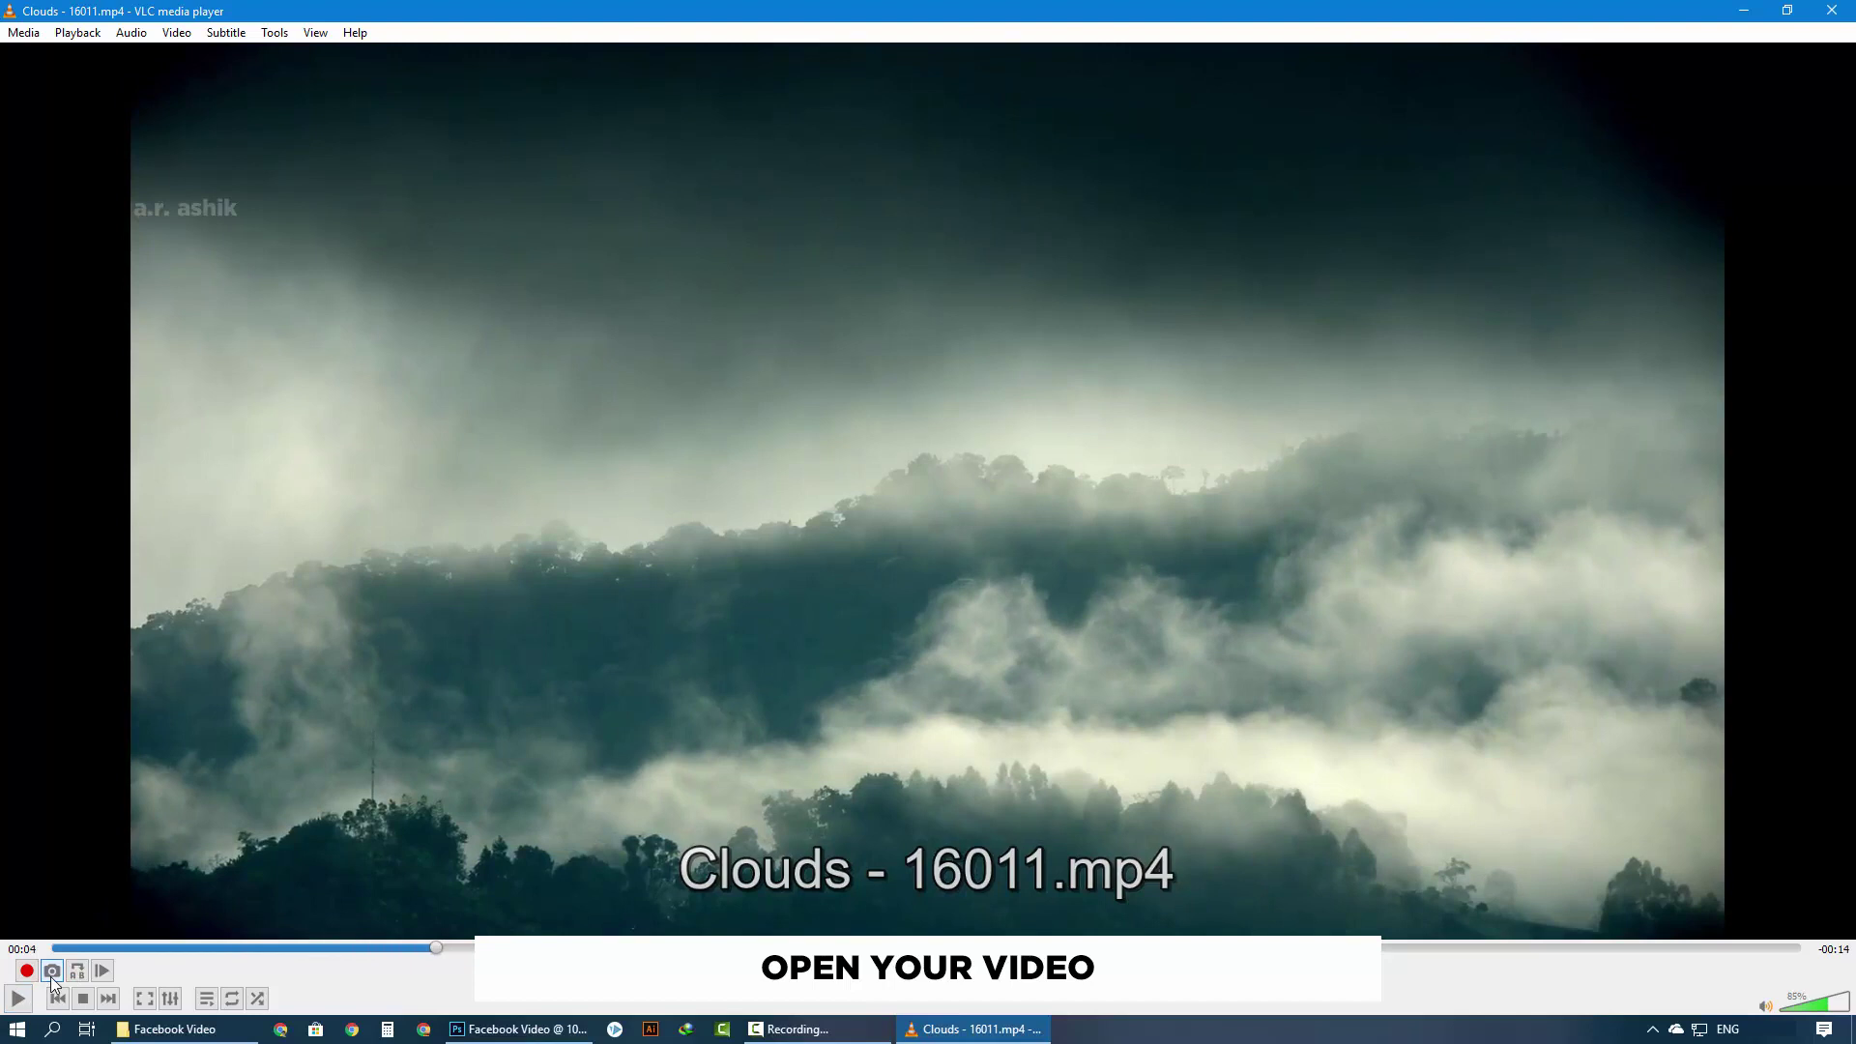
pyautogui.click(52, 972)
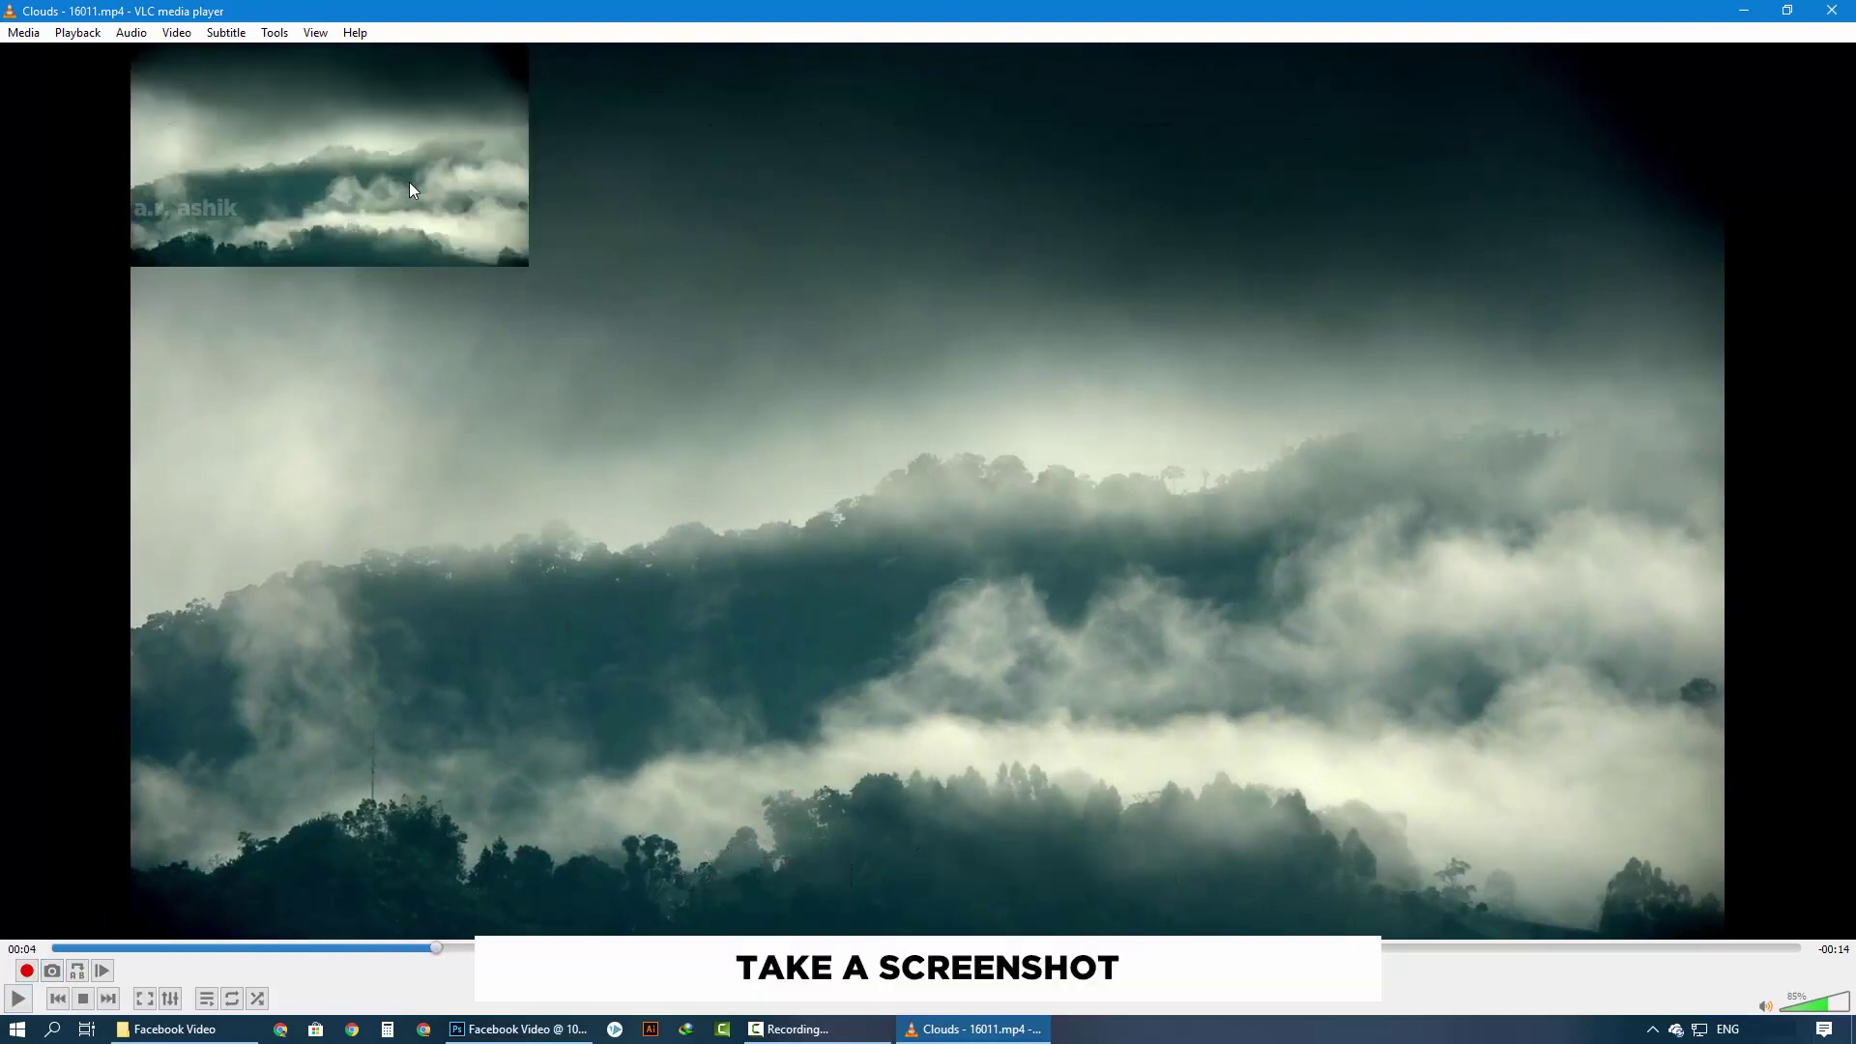
pyautogui.press('space')
pyautogui.press('s')
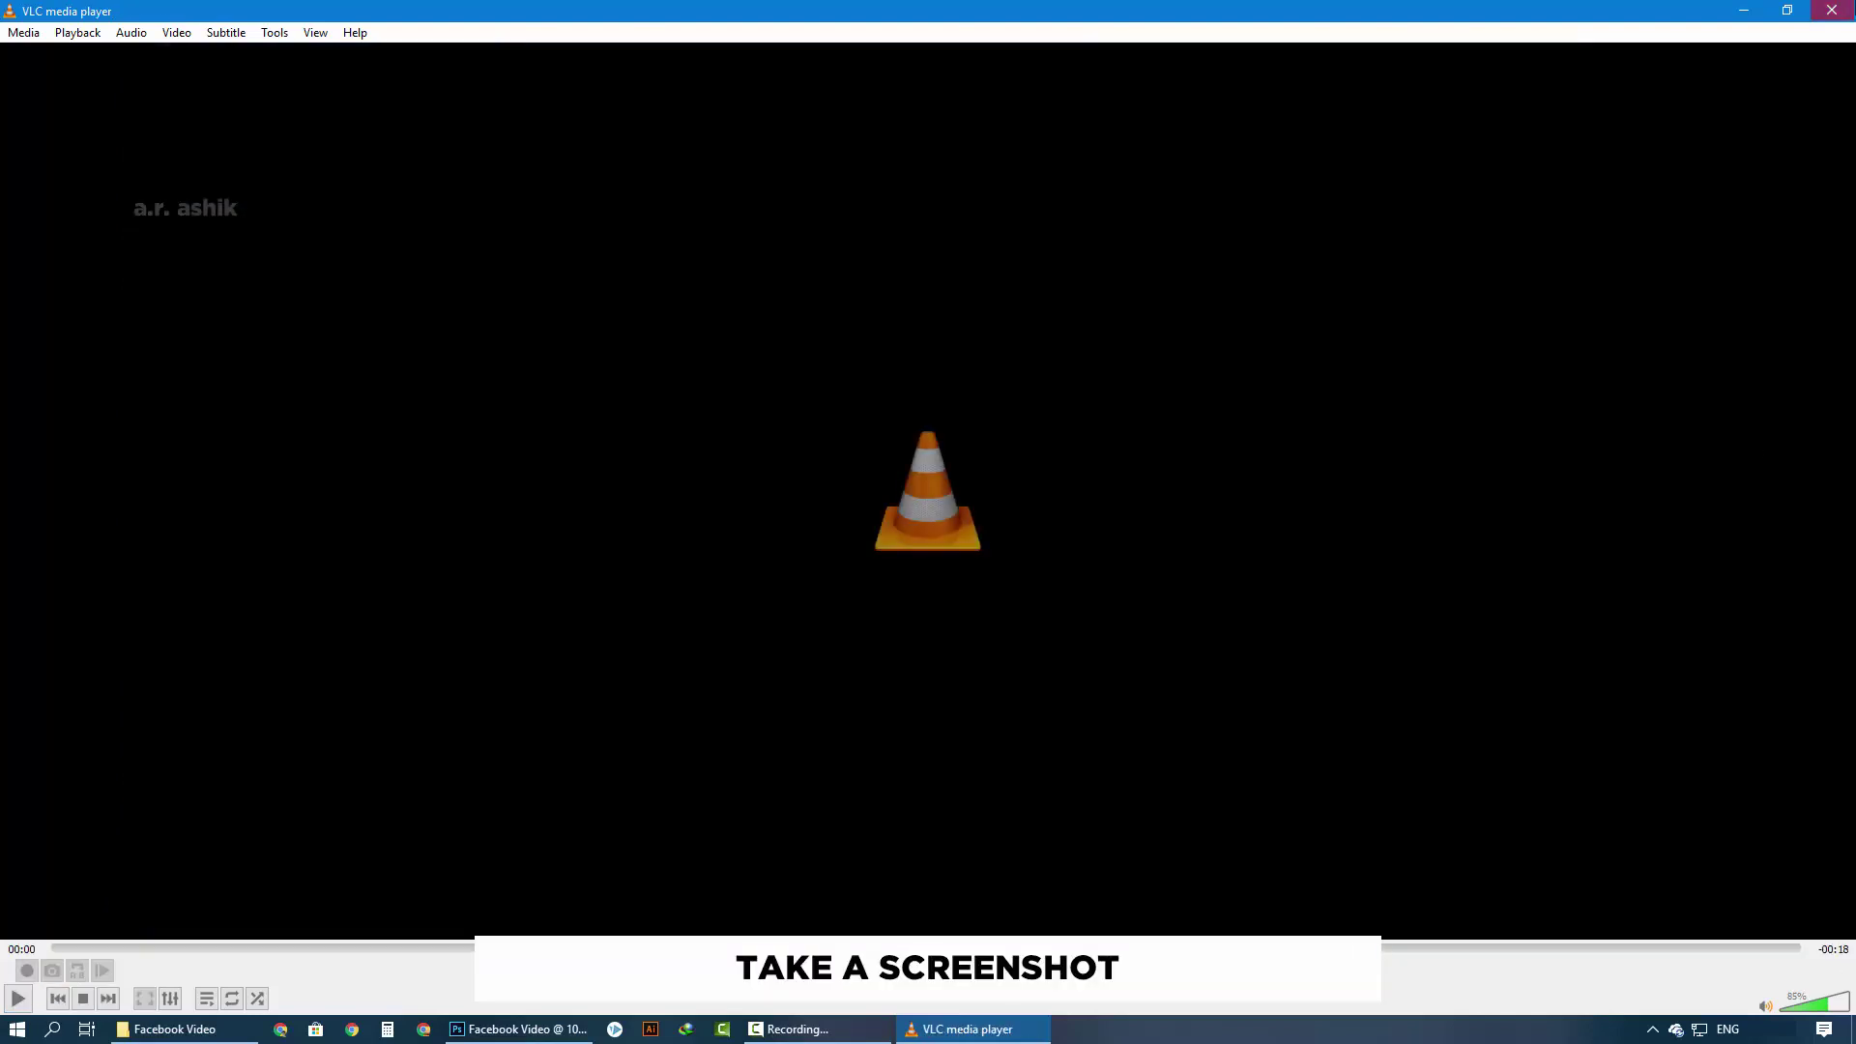
pyautogui.click(1831, 11)
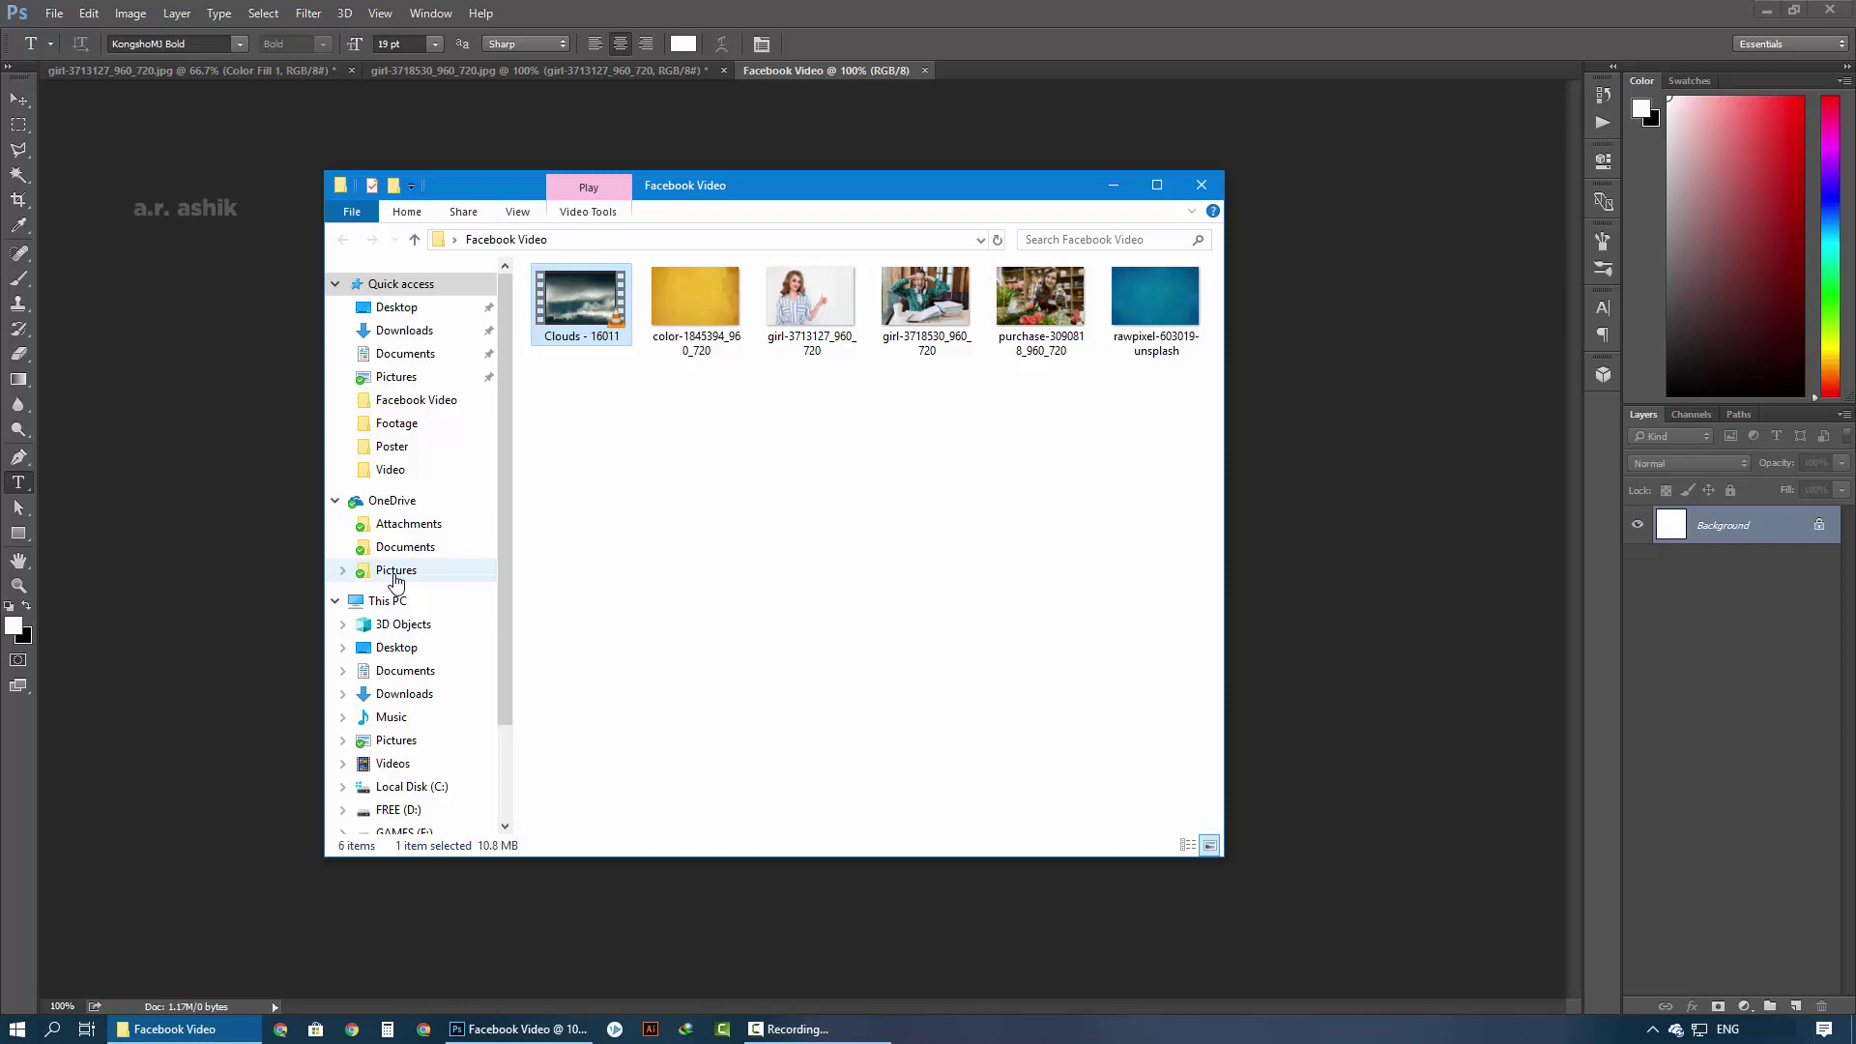
# Drag the vlcsnap cloud snapshot from OneDrive Pictures onto the Facebook Video canvas and commit it
pyautogui.click(395, 570)
pyautogui.scroll(-5, 803, 580)
pyautogui.moveTo(805, 764); pyautogui.dragTo(1389, 667)
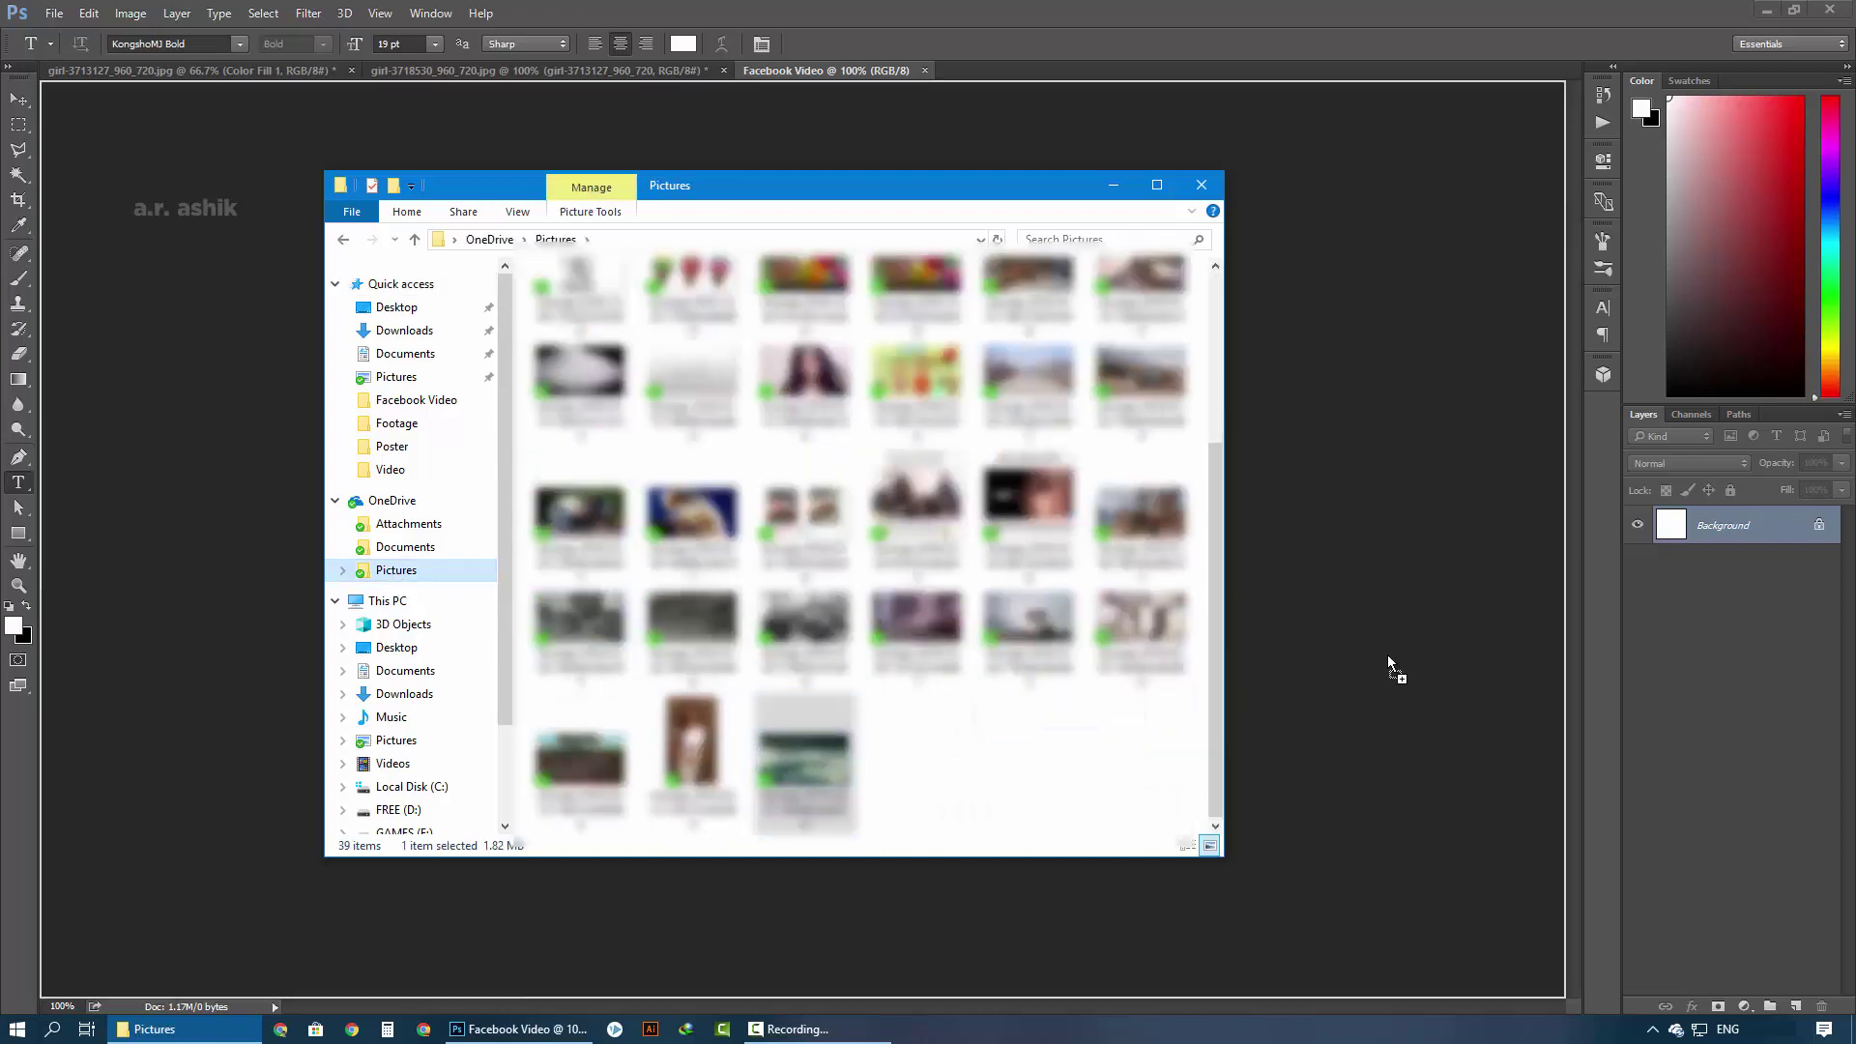
pyautogui.press('Return')
pyautogui.press('t')
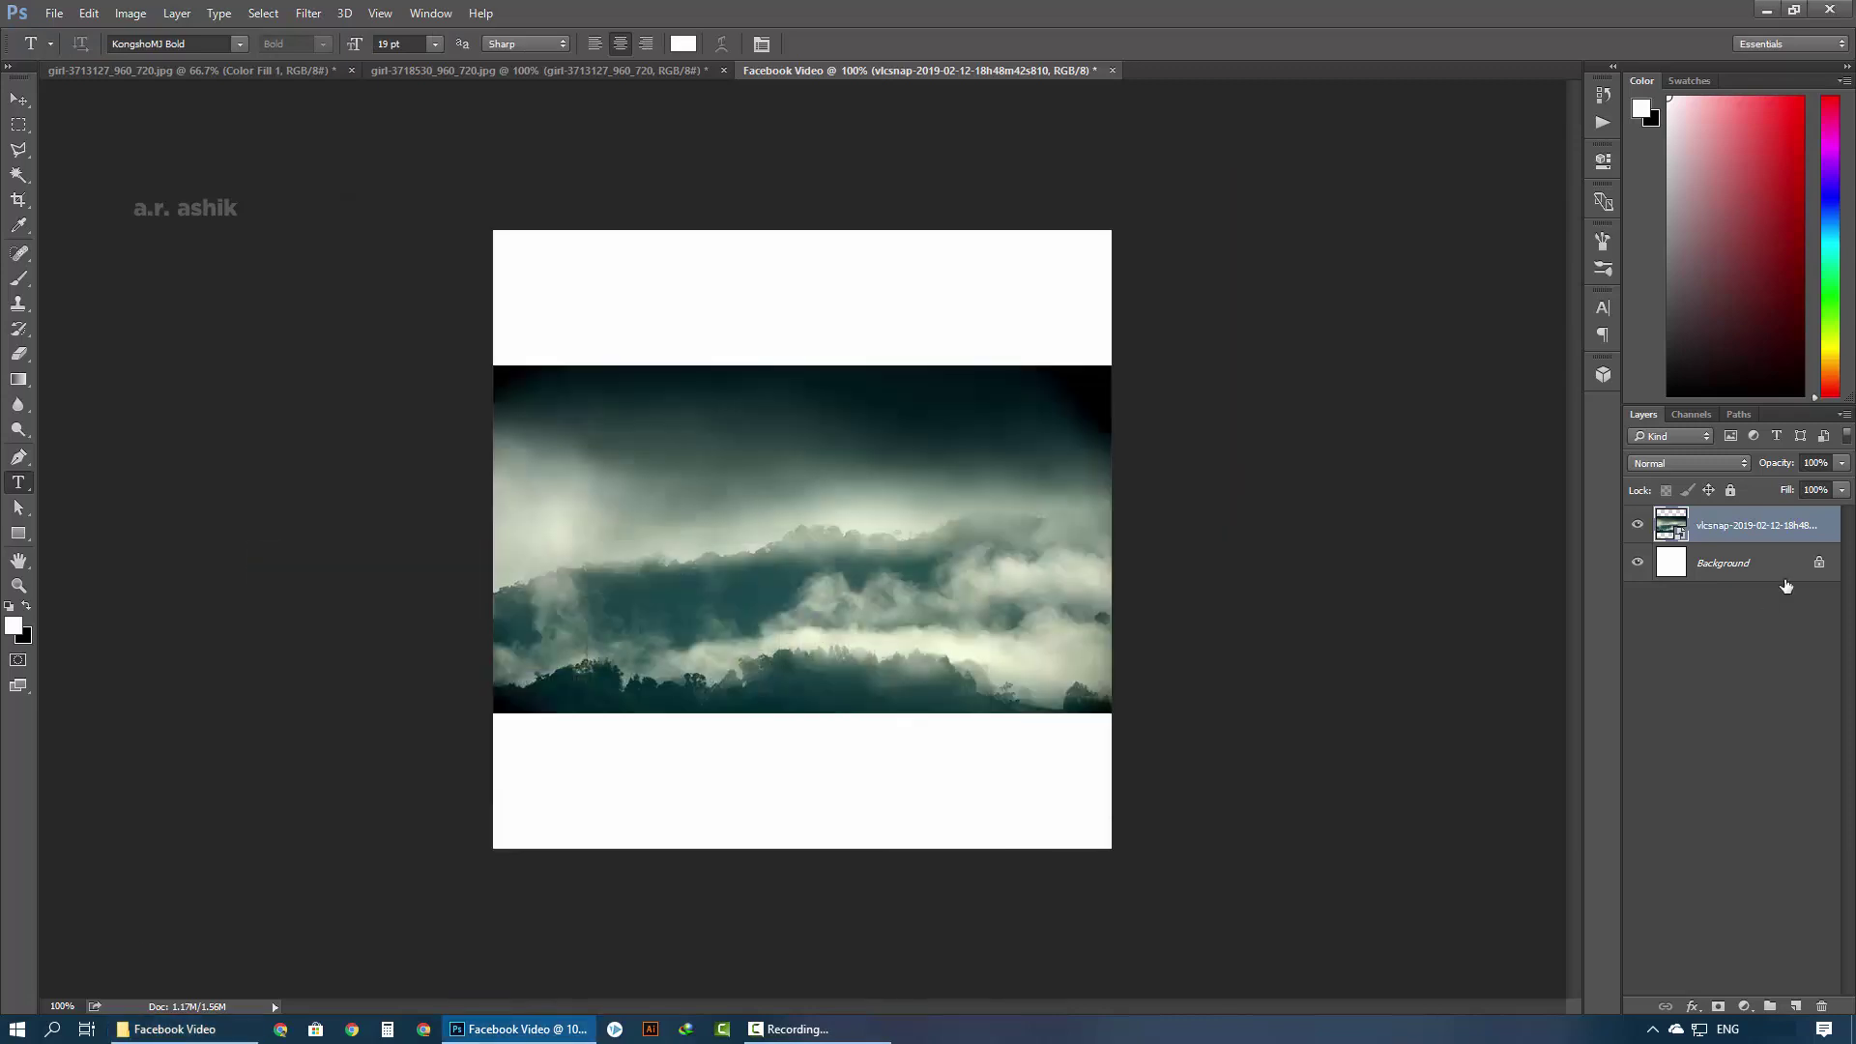
pyautogui.click(18, 534)
# Draw a rectangle over the white strip below the clouds and fill it red
pyautogui.hotkey('ctrl', '+')
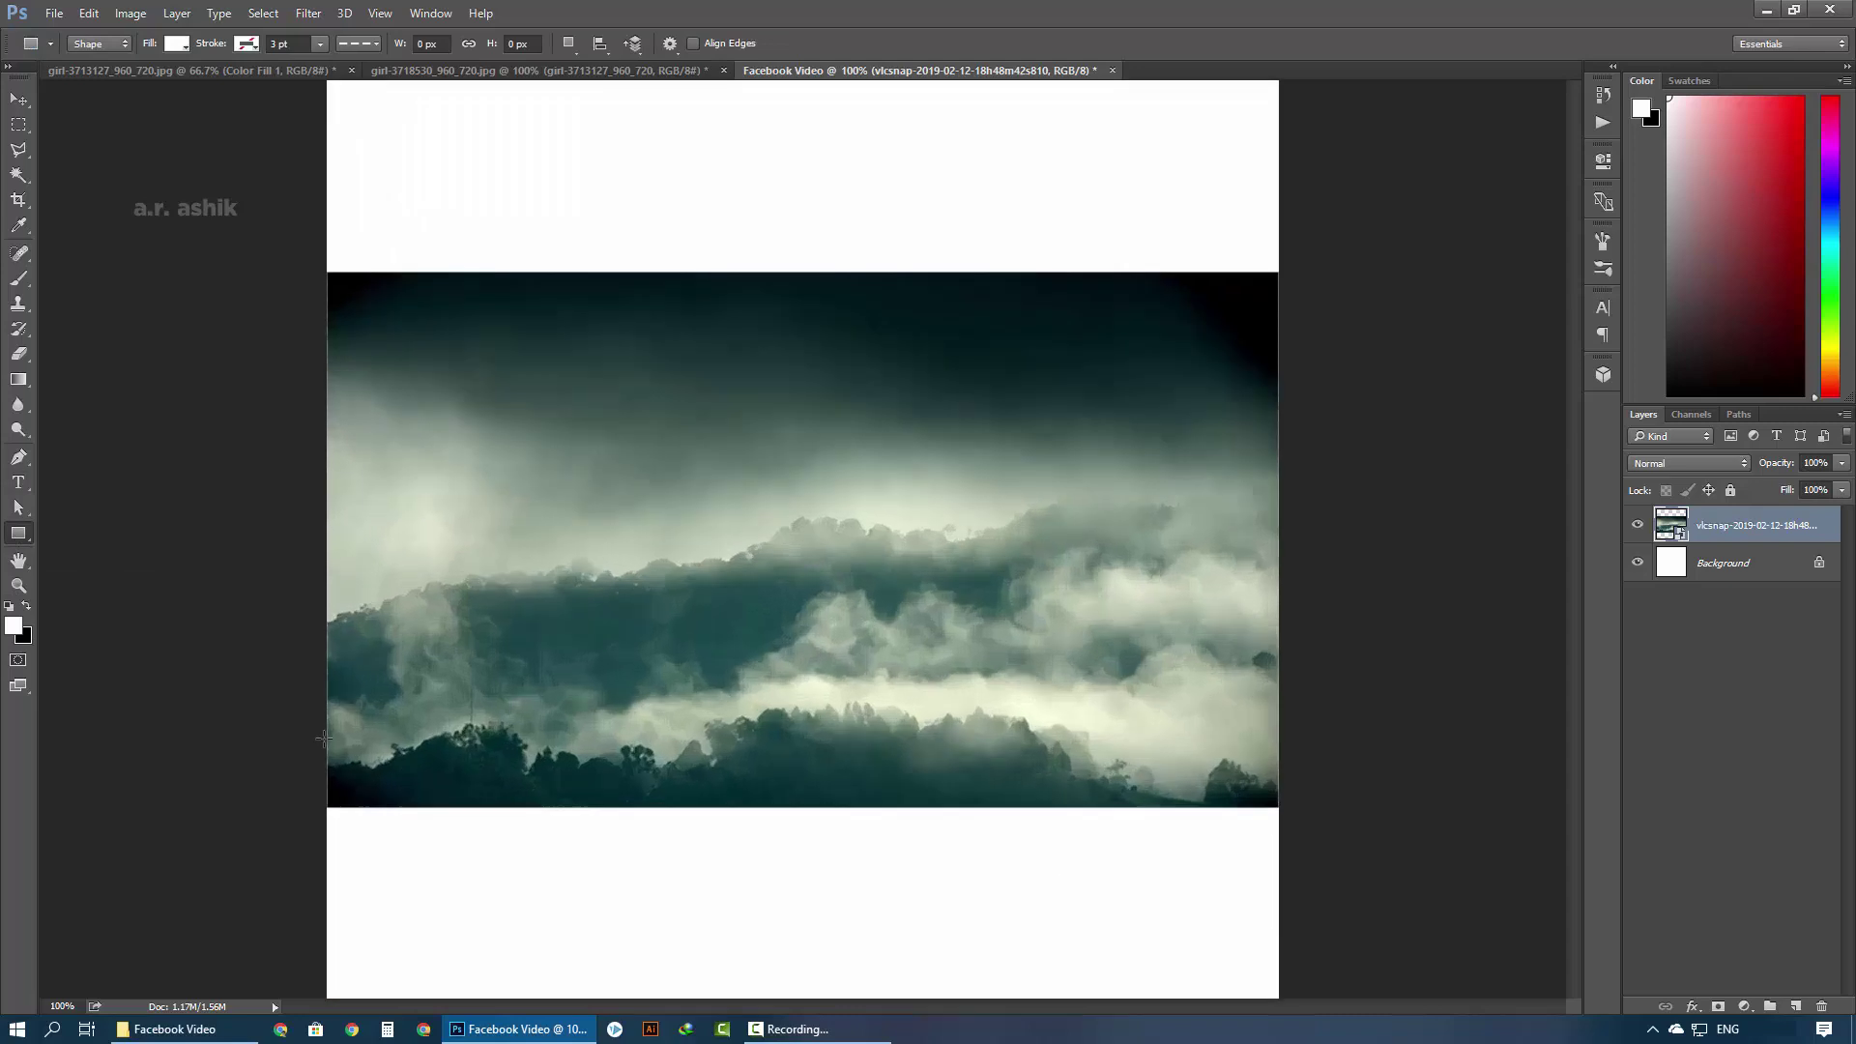
pyautogui.moveTo(462, 795); pyautogui.dragTo(574, 374)
pyautogui.moveTo(633, 610); pyautogui.dragTo(523, 559)
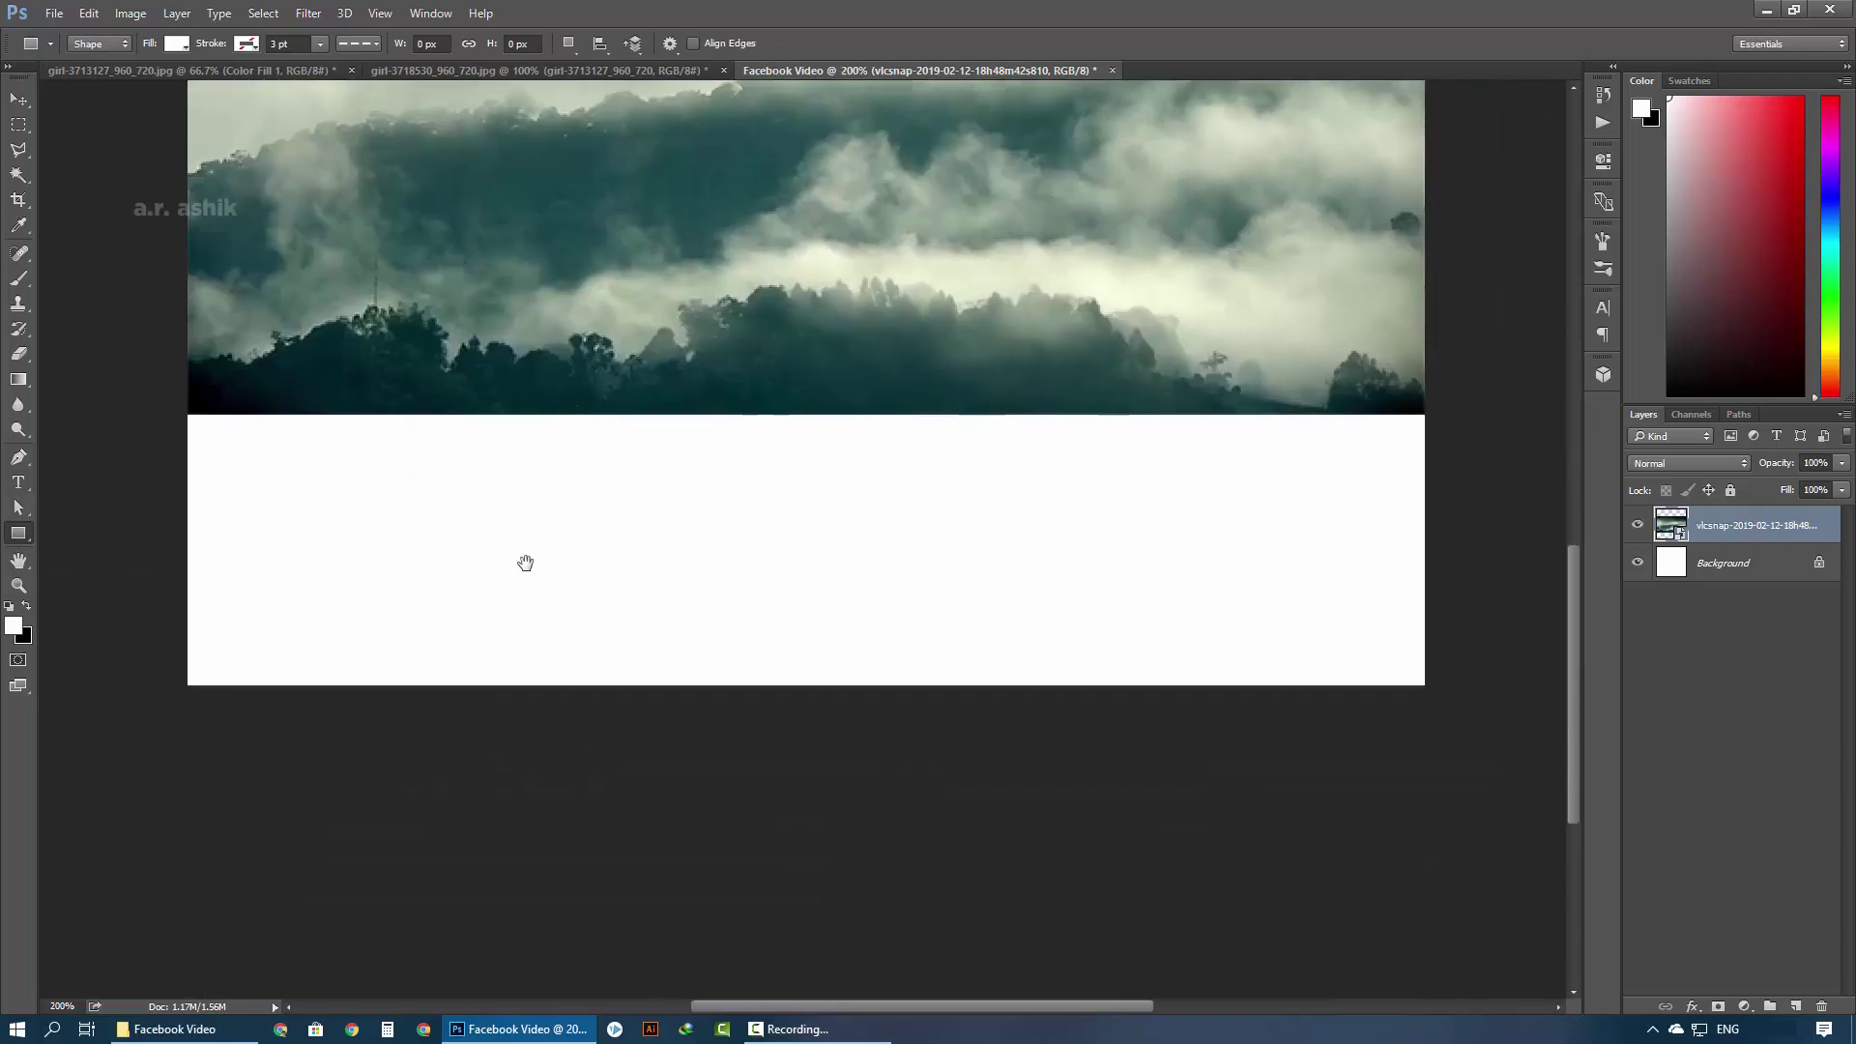
pyautogui.moveTo(163, 412); pyautogui.dragTo(1470, 724)
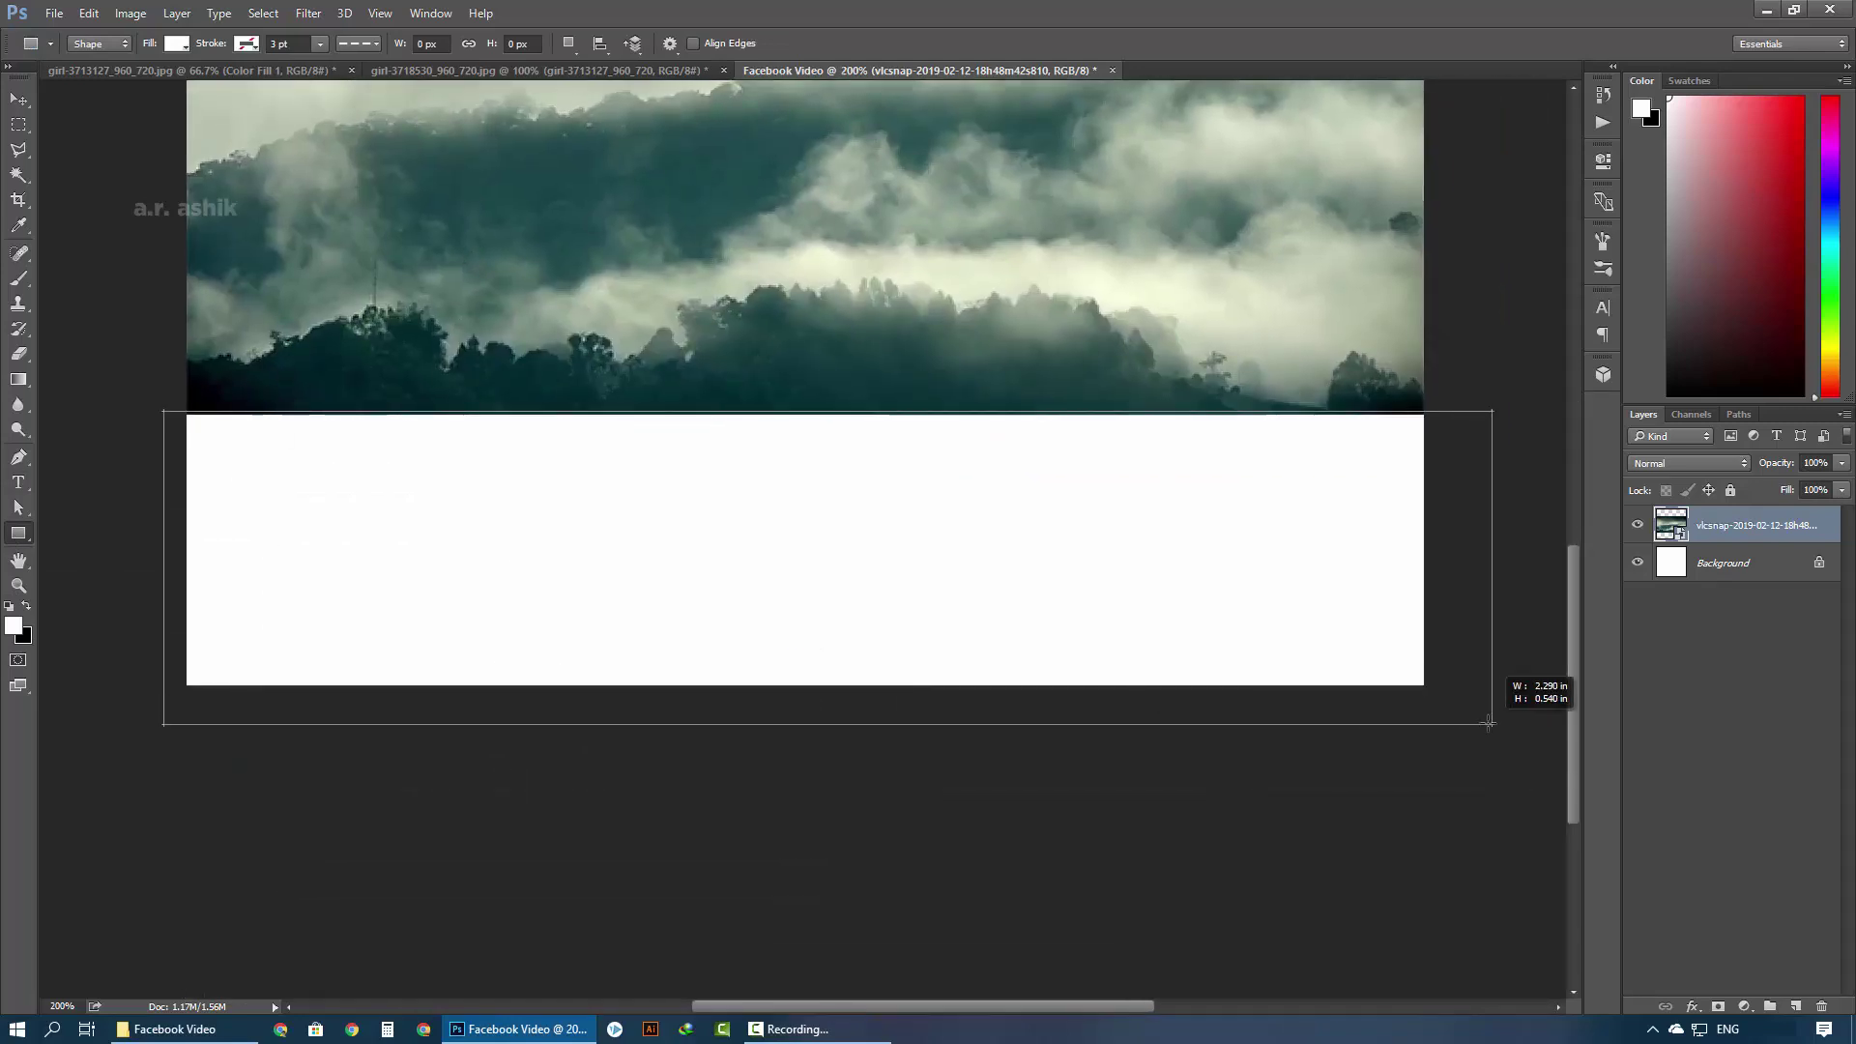
pyautogui.doubleClick(1680, 534)
pyautogui.click(1547, 344)
pyautogui.click(1757, 311)
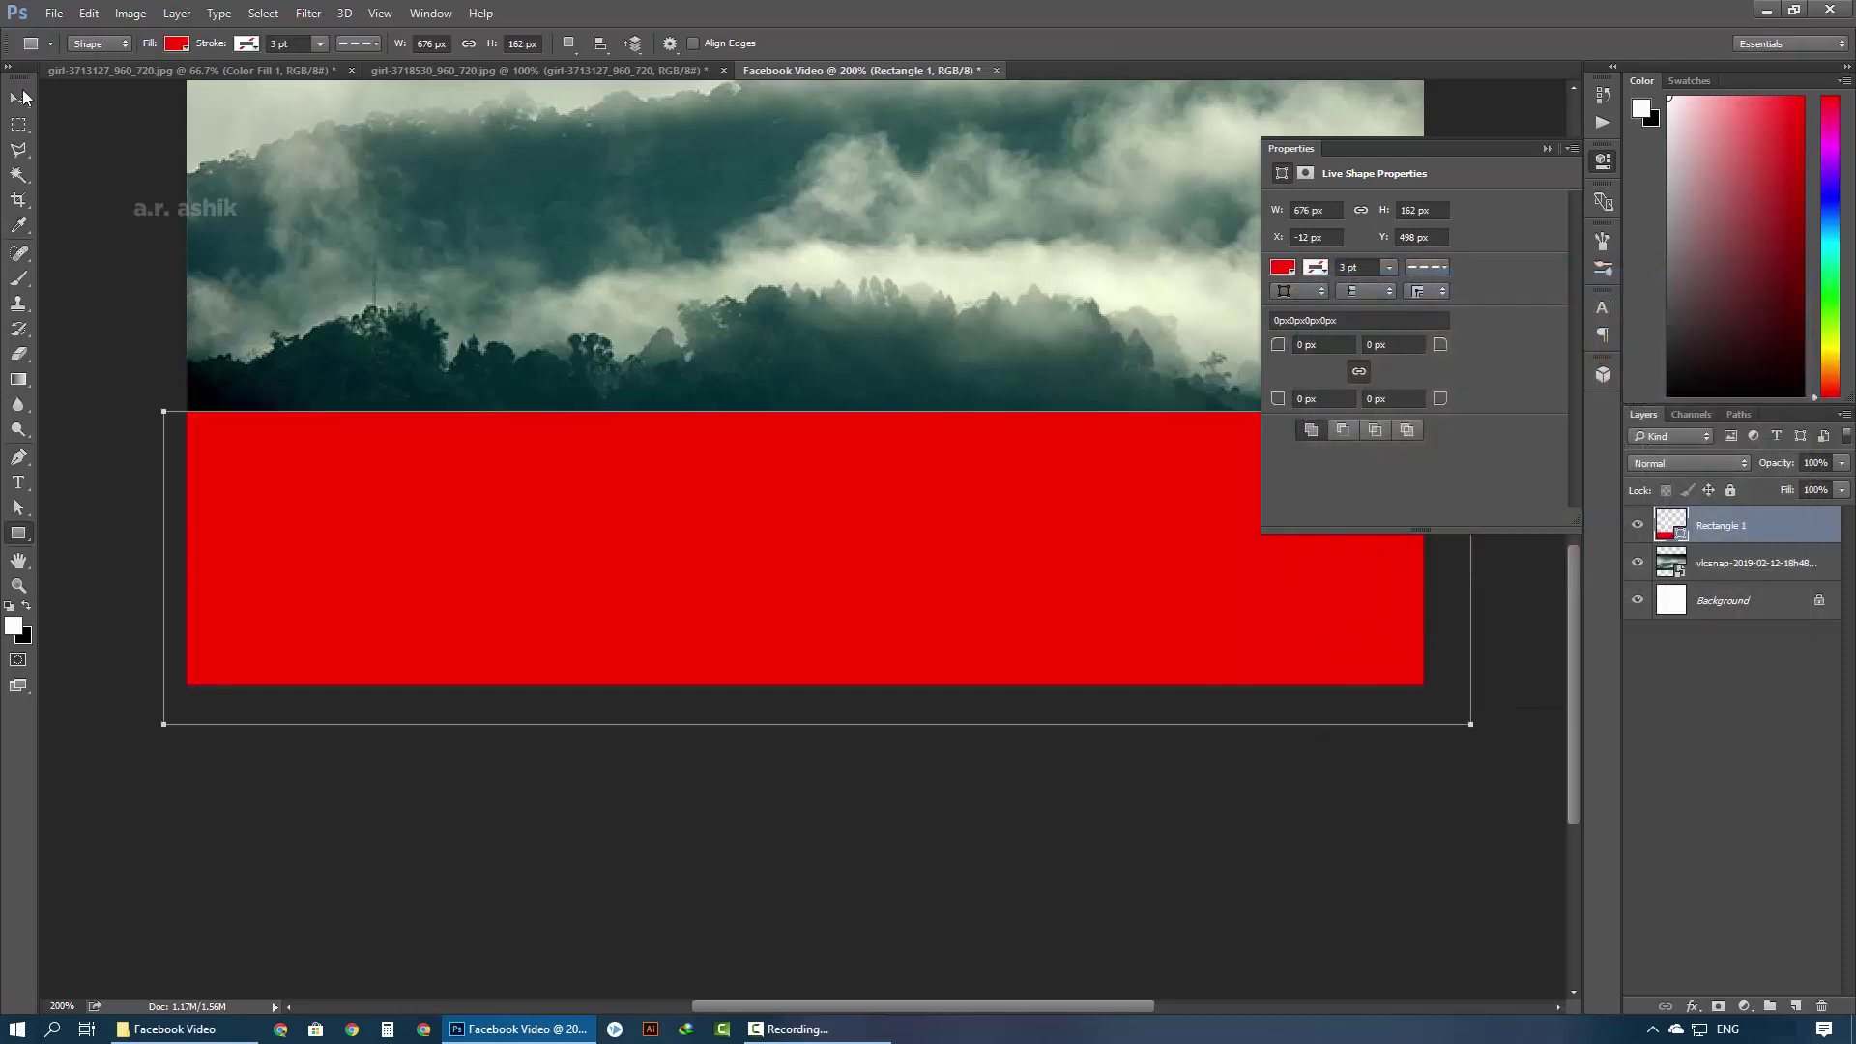
# Resize the red rectangle to fit the bottom band exactly, then duplicate it
pyautogui.click(23, 97)
pyautogui.moveTo(817, 414); pyautogui.dragTo(817, 417)
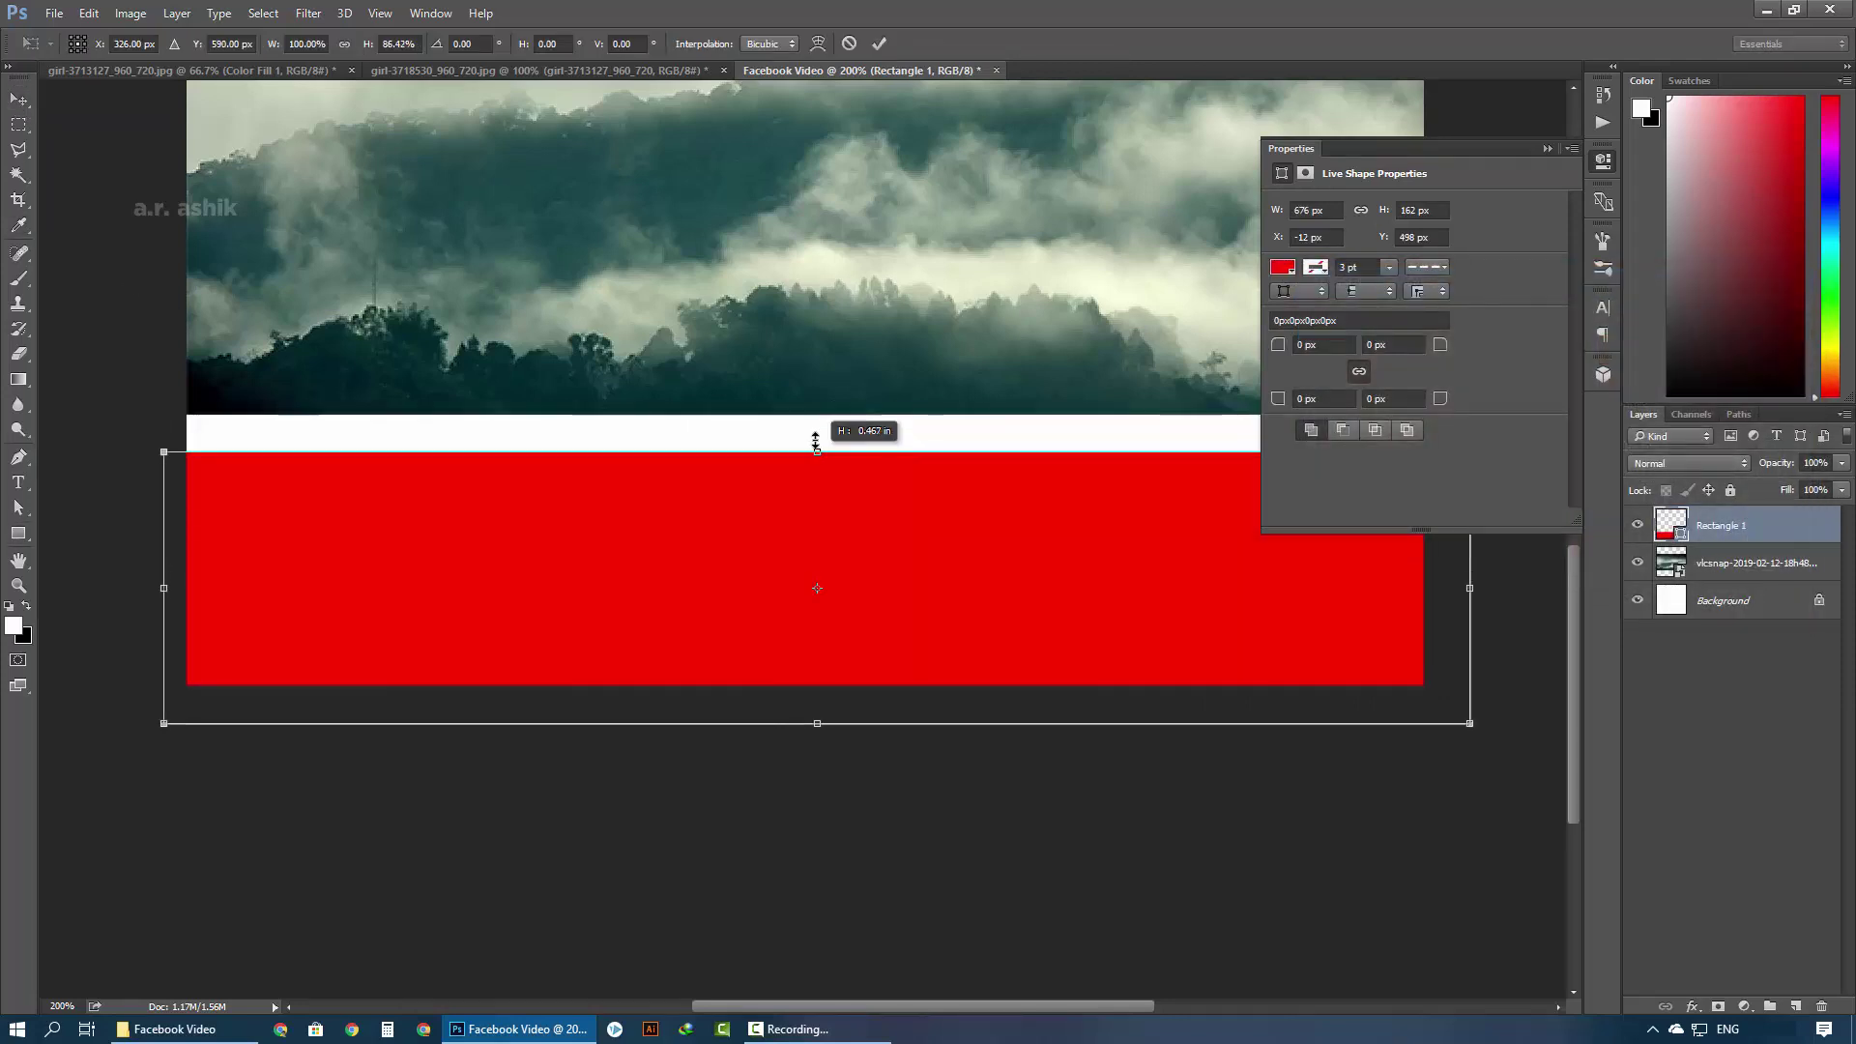
pyautogui.moveTo(162, 725); pyautogui.dragTo(187, 684)
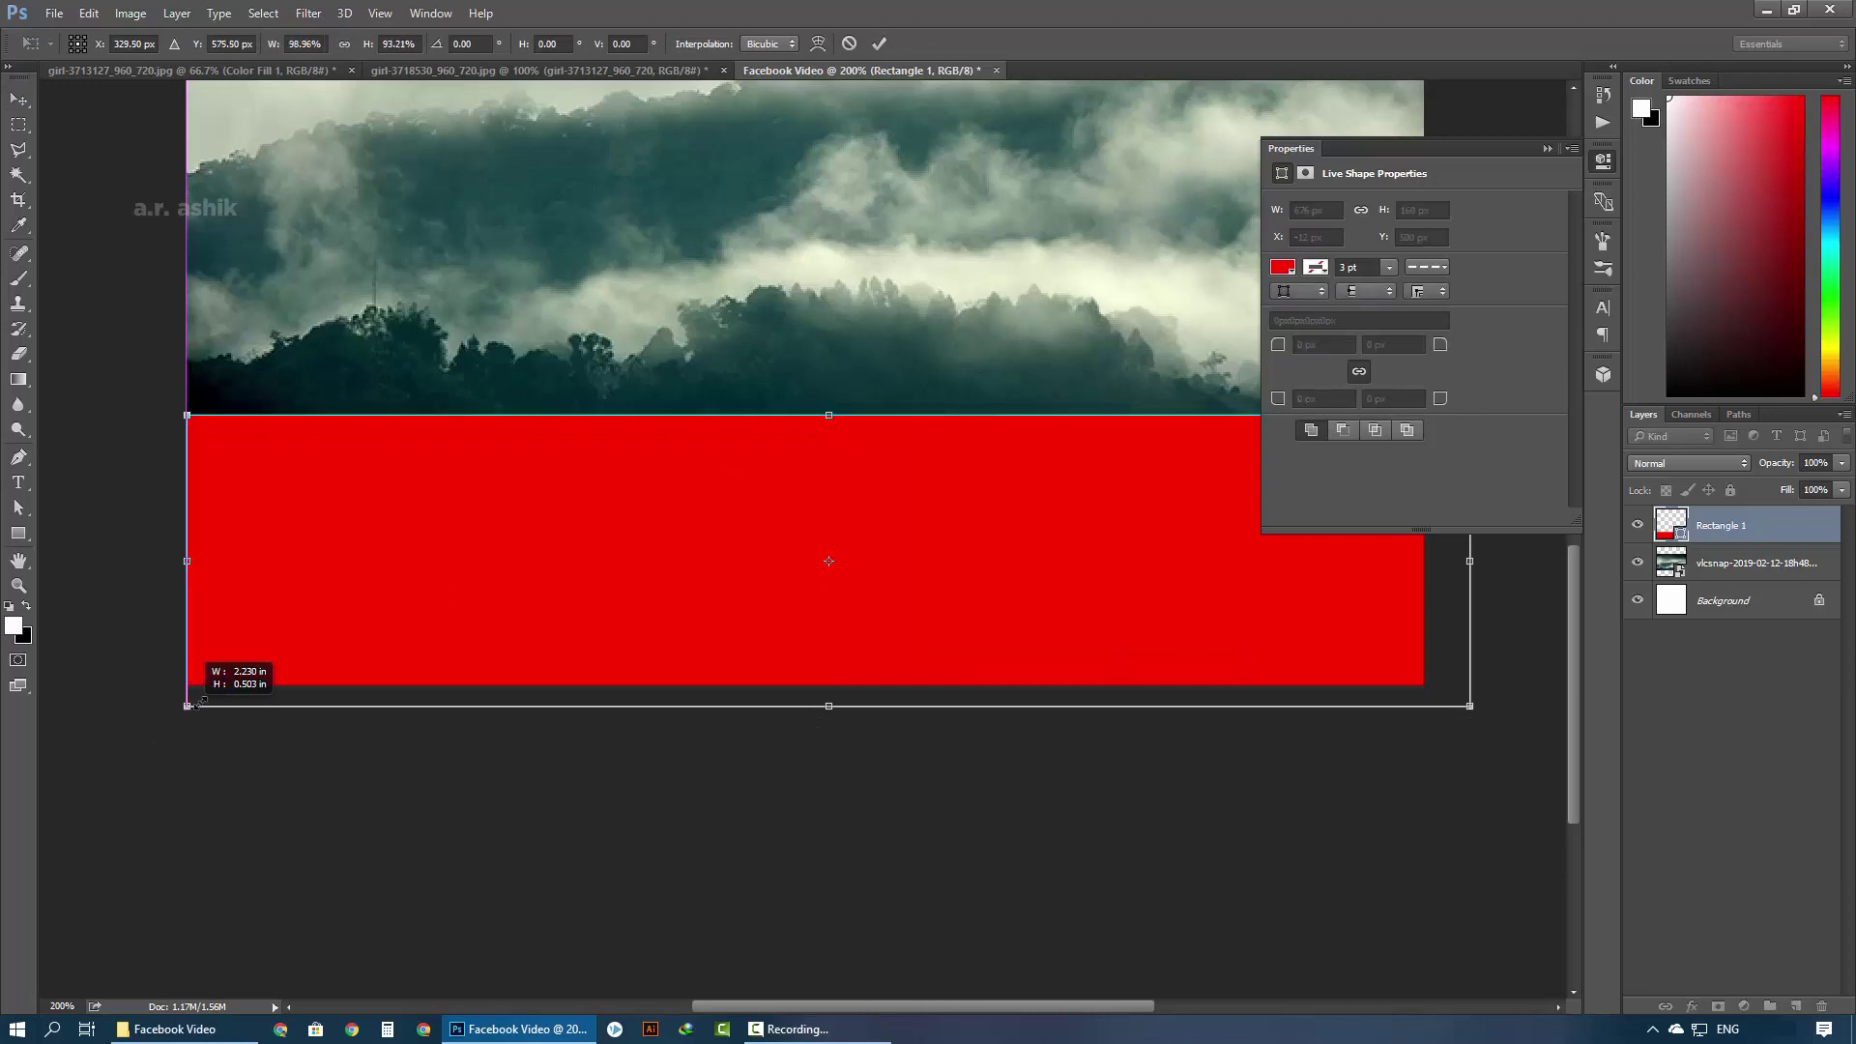
pyautogui.moveTo(1471, 684); pyautogui.dragTo(1422, 684)
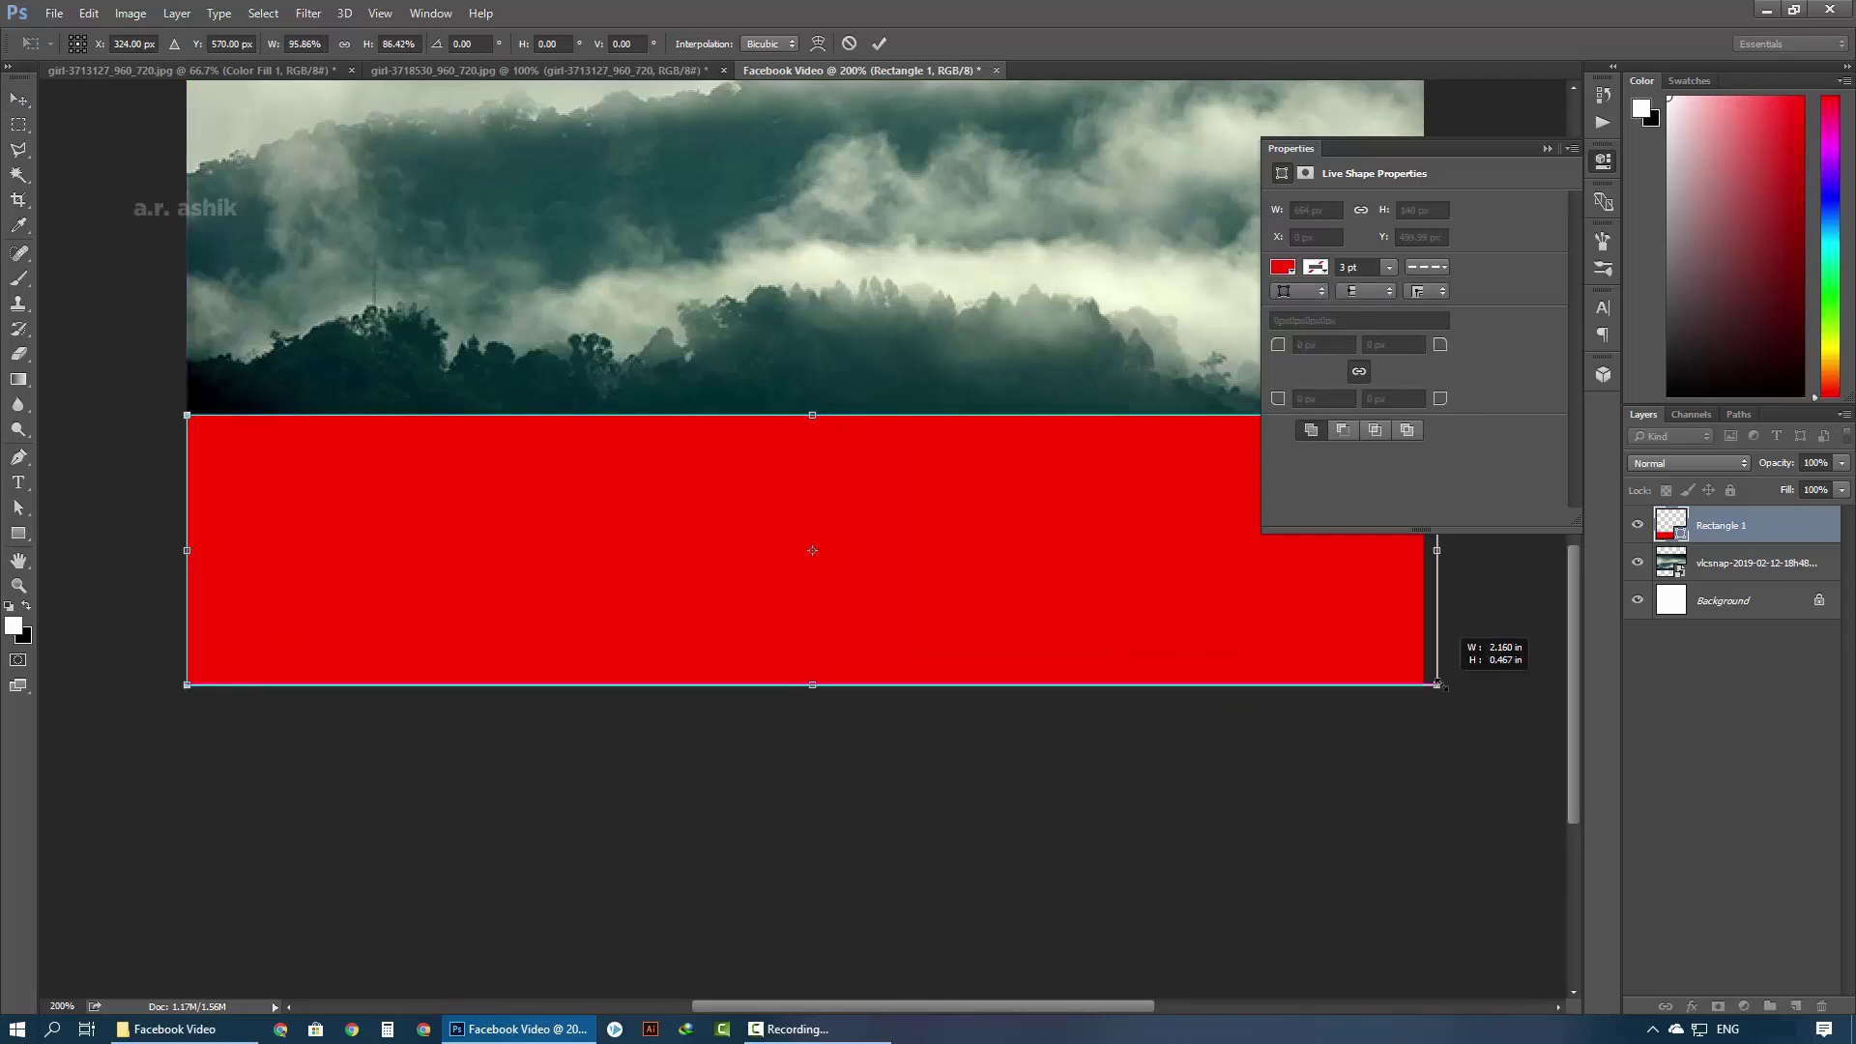
pyautogui.click(1548, 149)
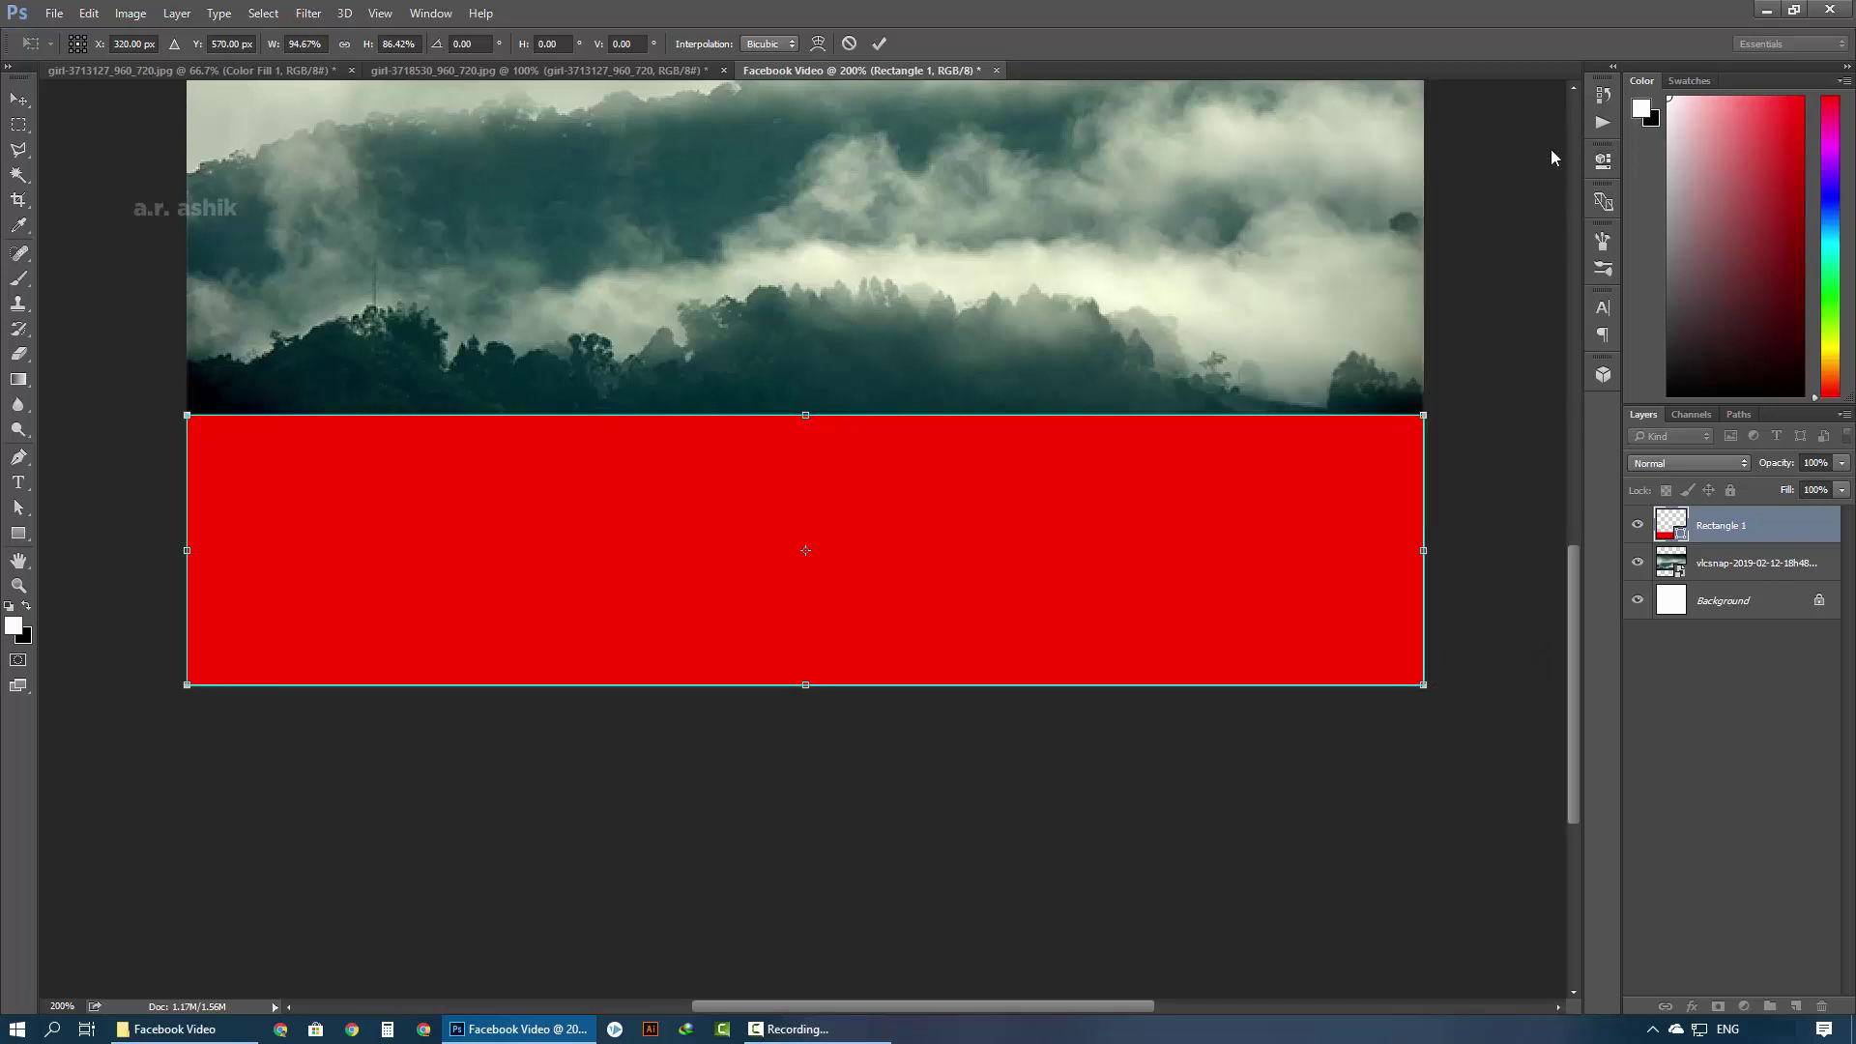
pyautogui.press('Return')
pyautogui.hotkey('ctrl', 'j')
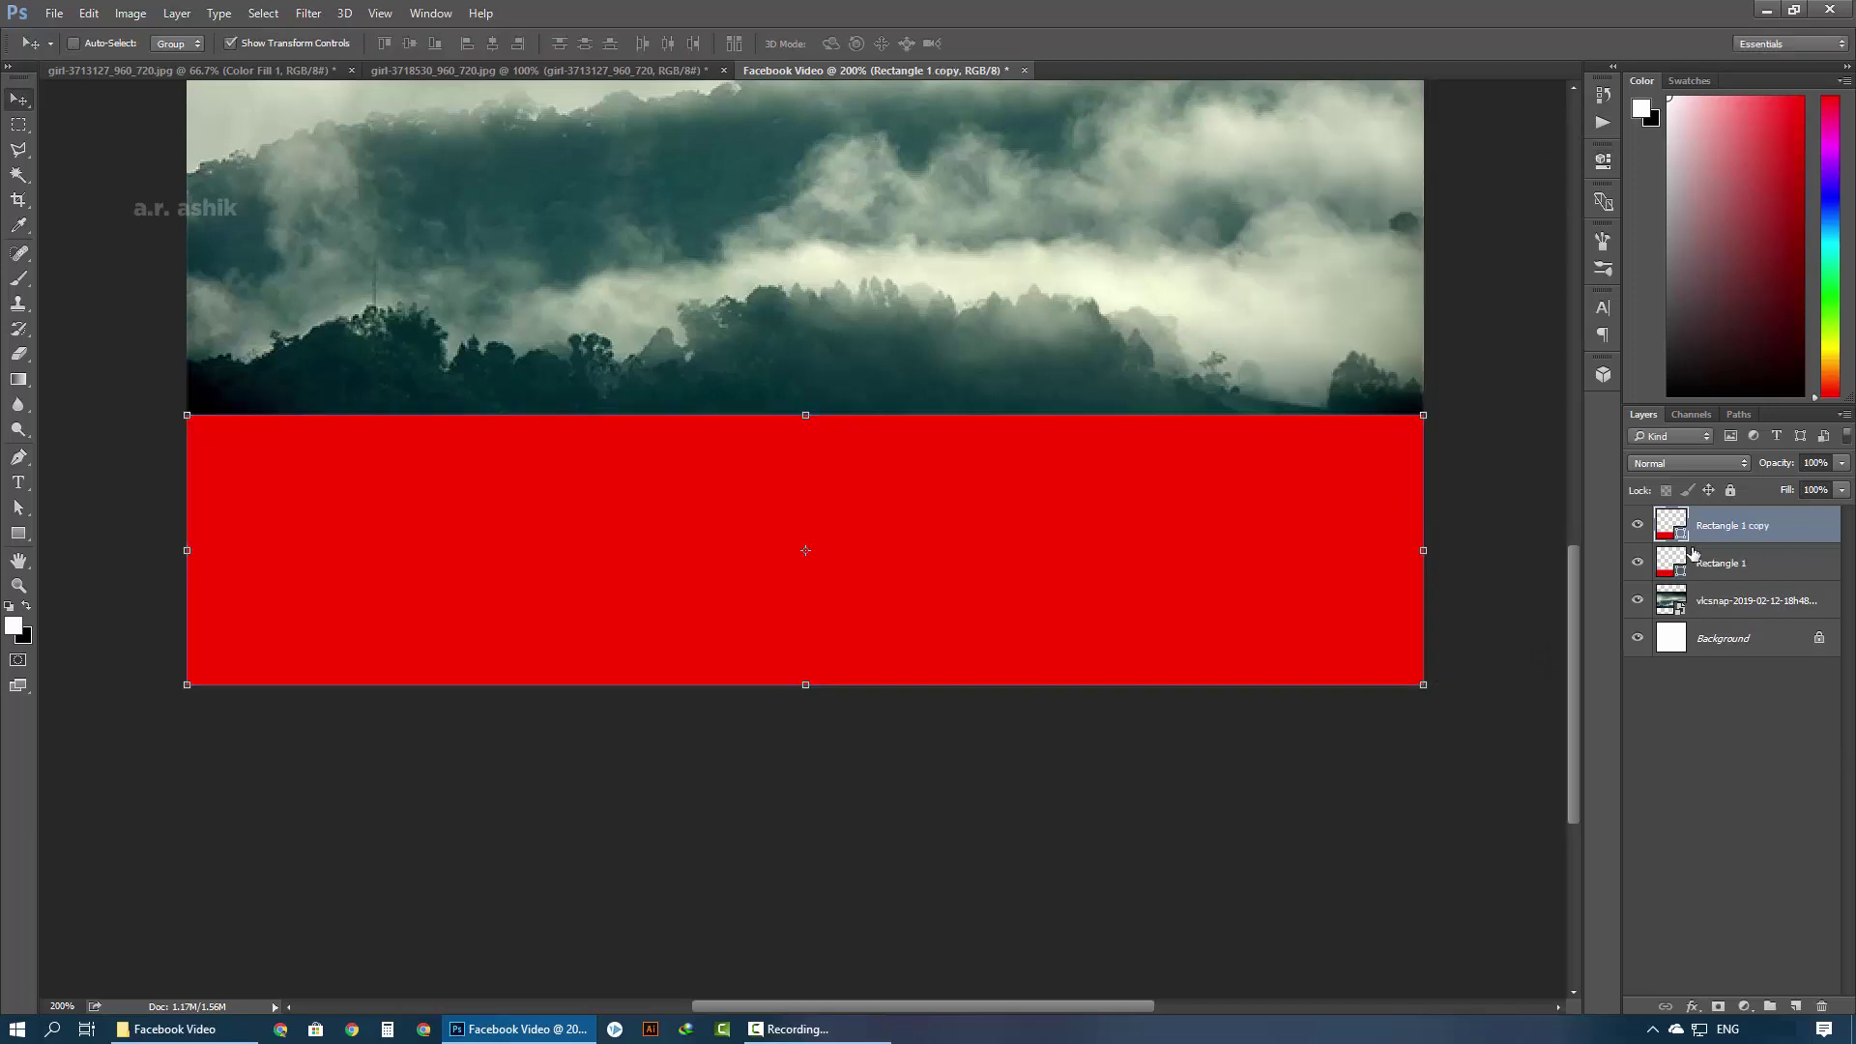
# Make the duplicate rectangle blue and move it into the top white strip
pyautogui.doubleClick(1680, 535)
pyautogui.click(1577, 405)
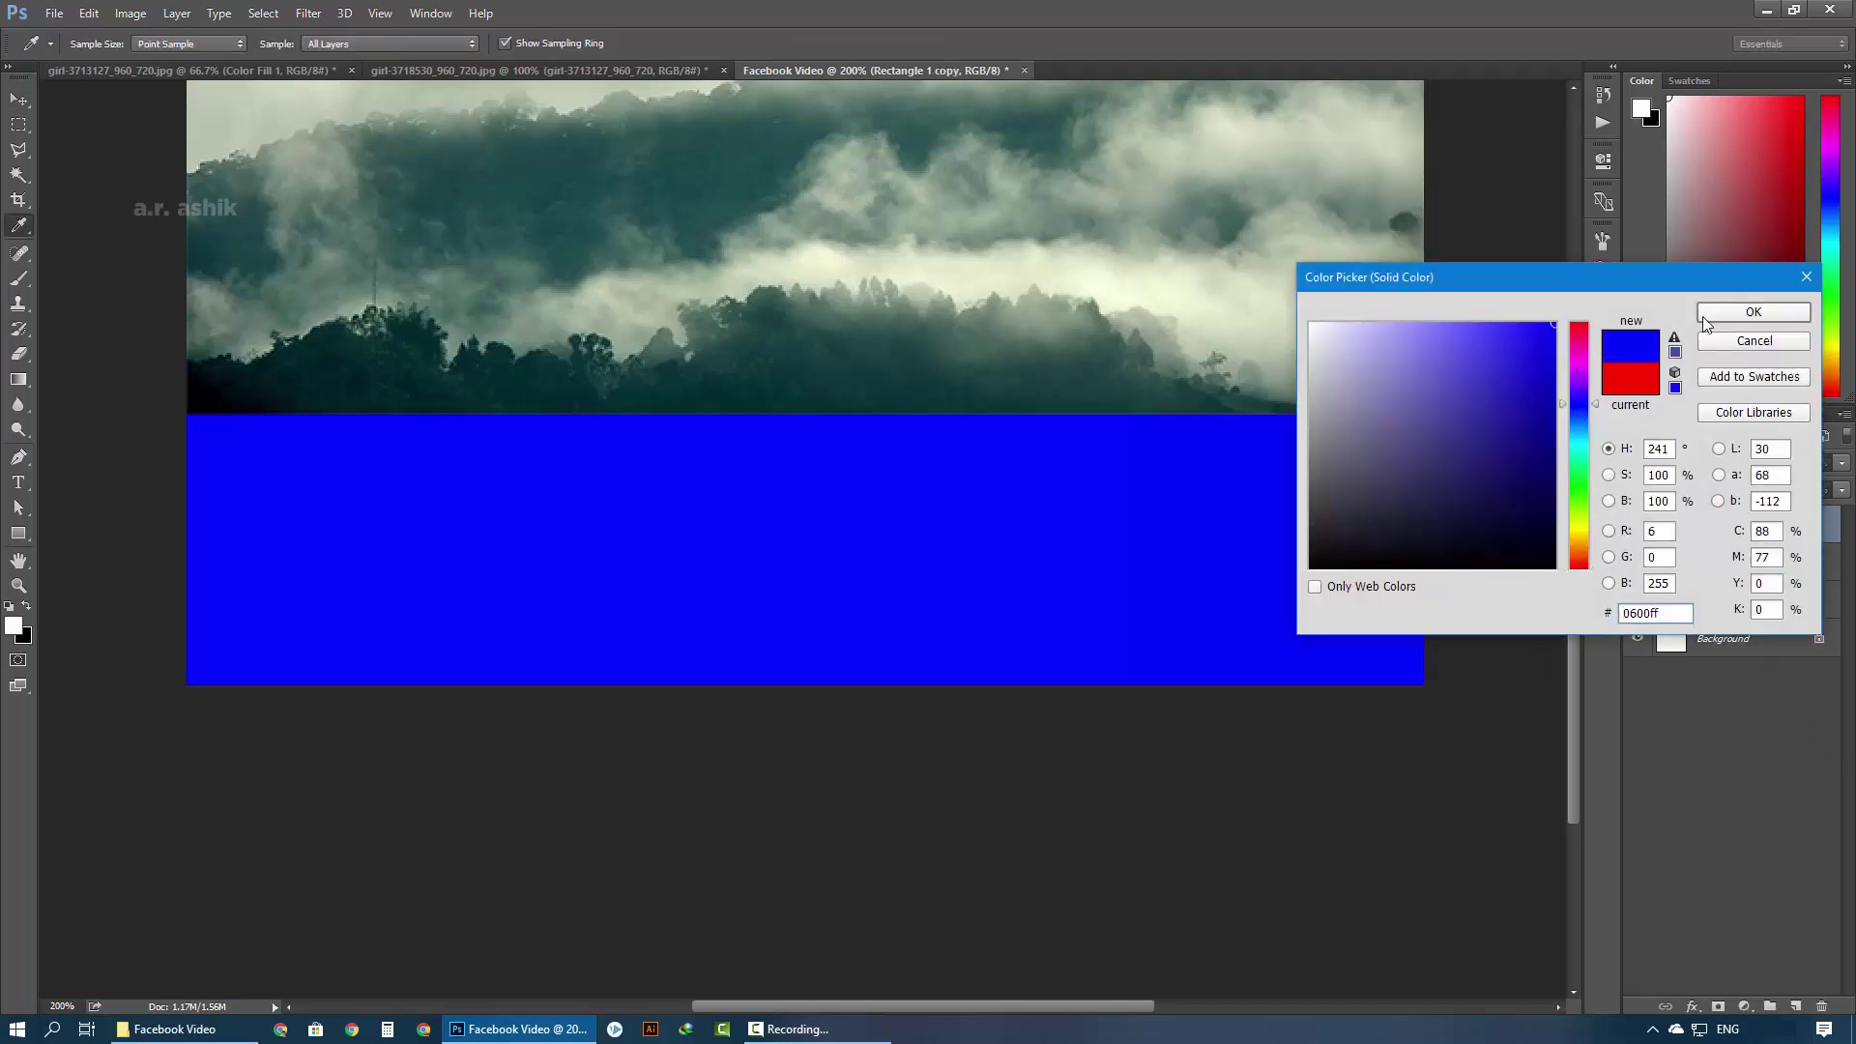
pyautogui.click(1702, 316)
pyautogui.hotkey('ctrl', '-')
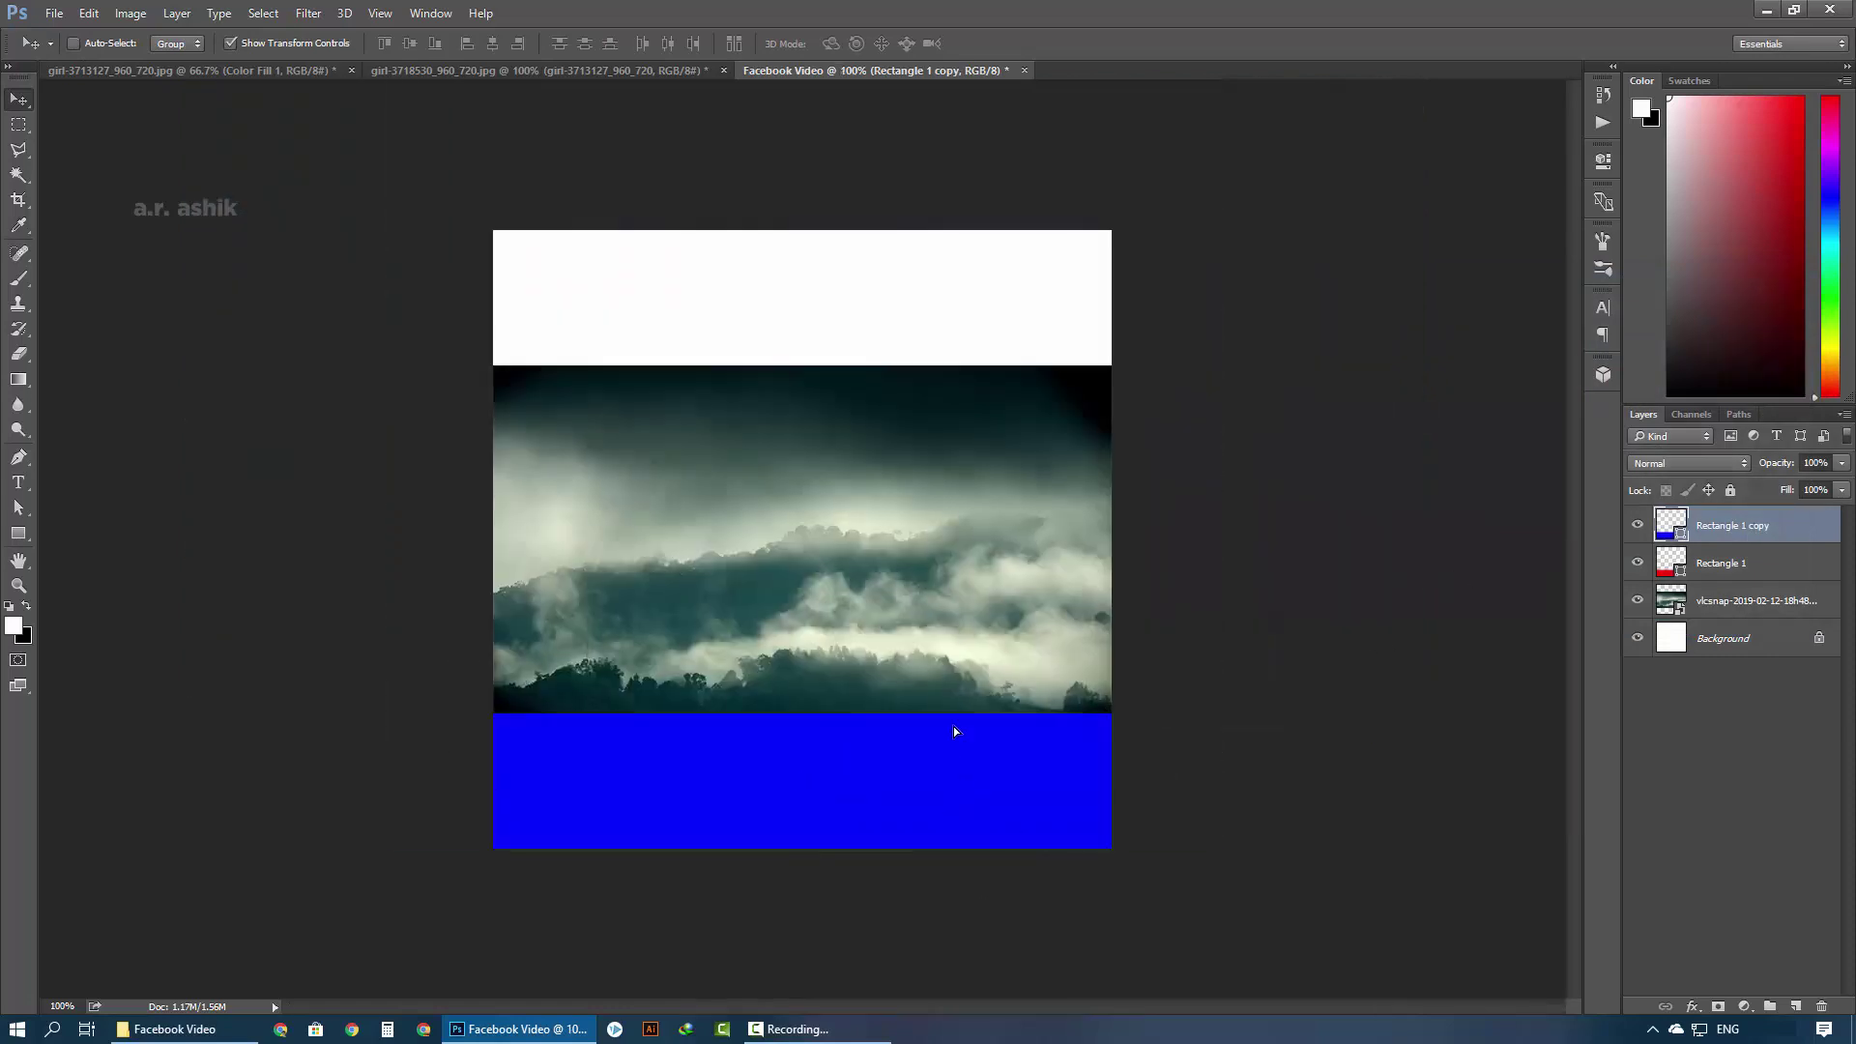
pyautogui.moveTo(953, 727); pyautogui.dragTo(953, 311)
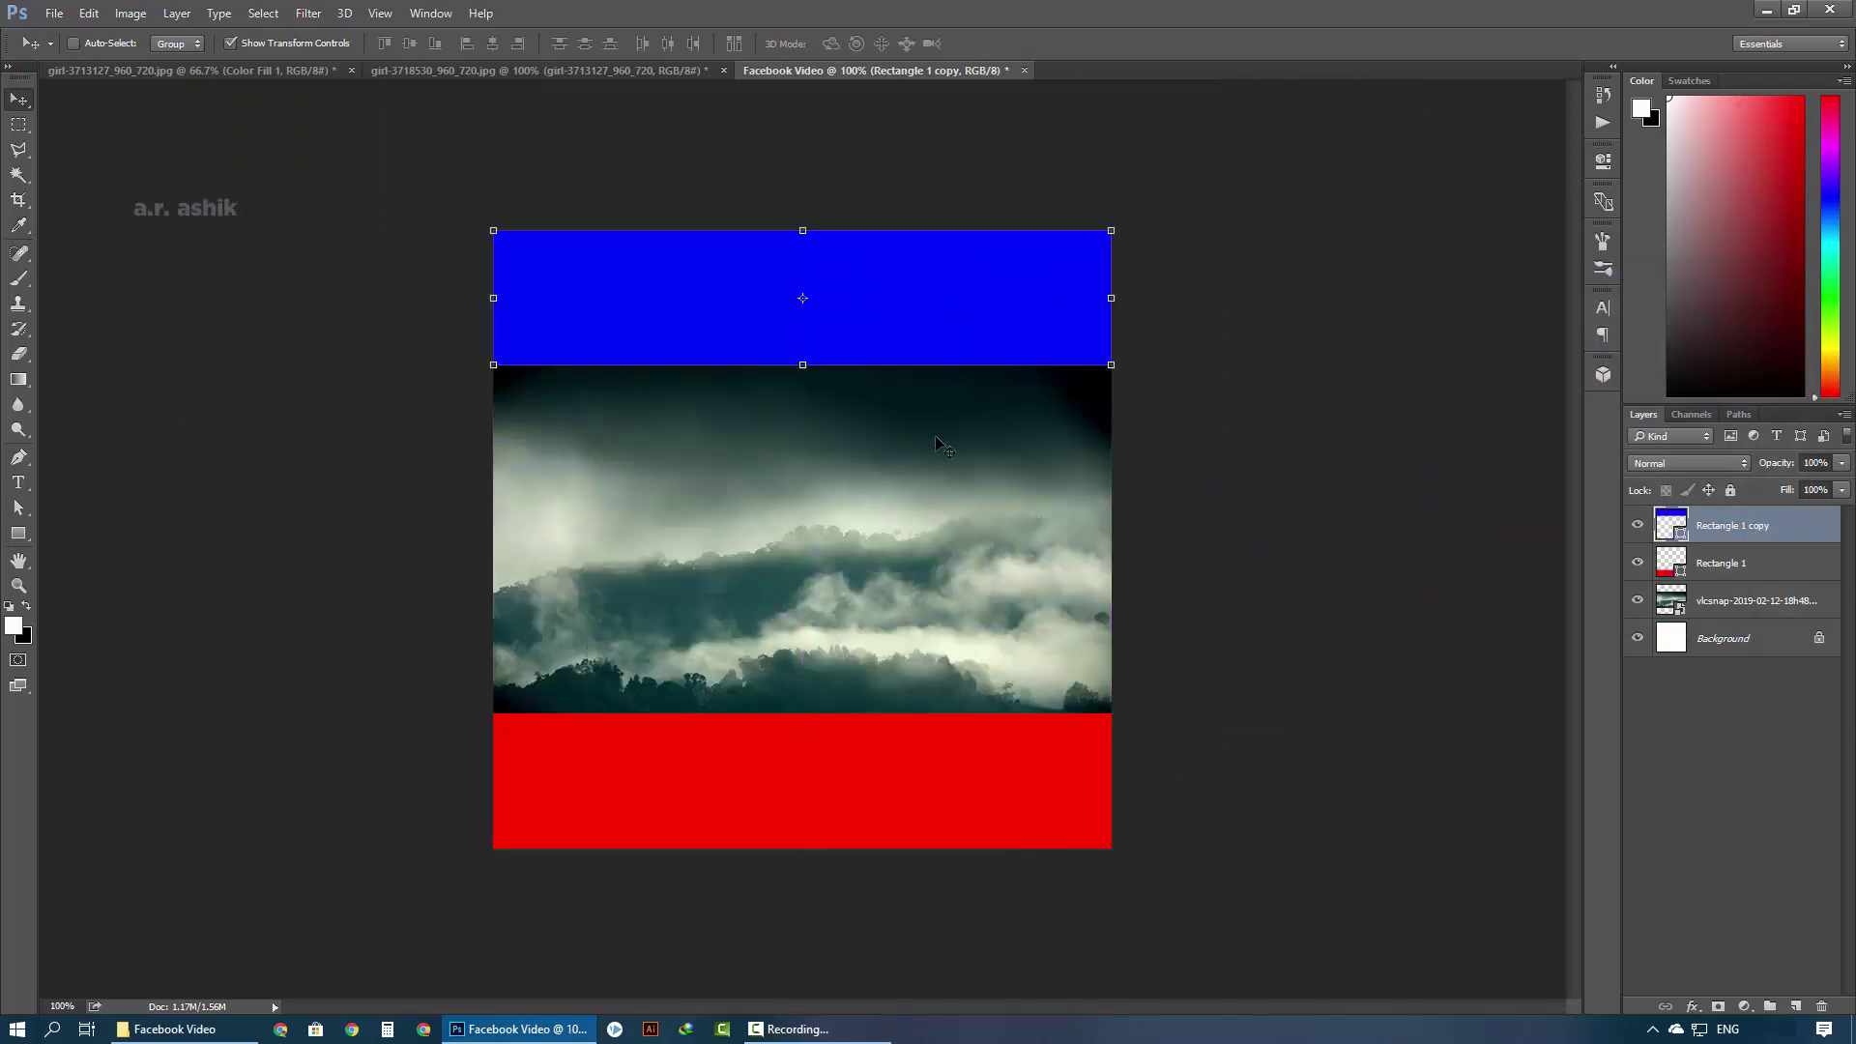
# Delete the cloud snapshot layer, leaving blue, white and red bands
pyautogui.click(1796, 802)
pyautogui.click(1638, 600)
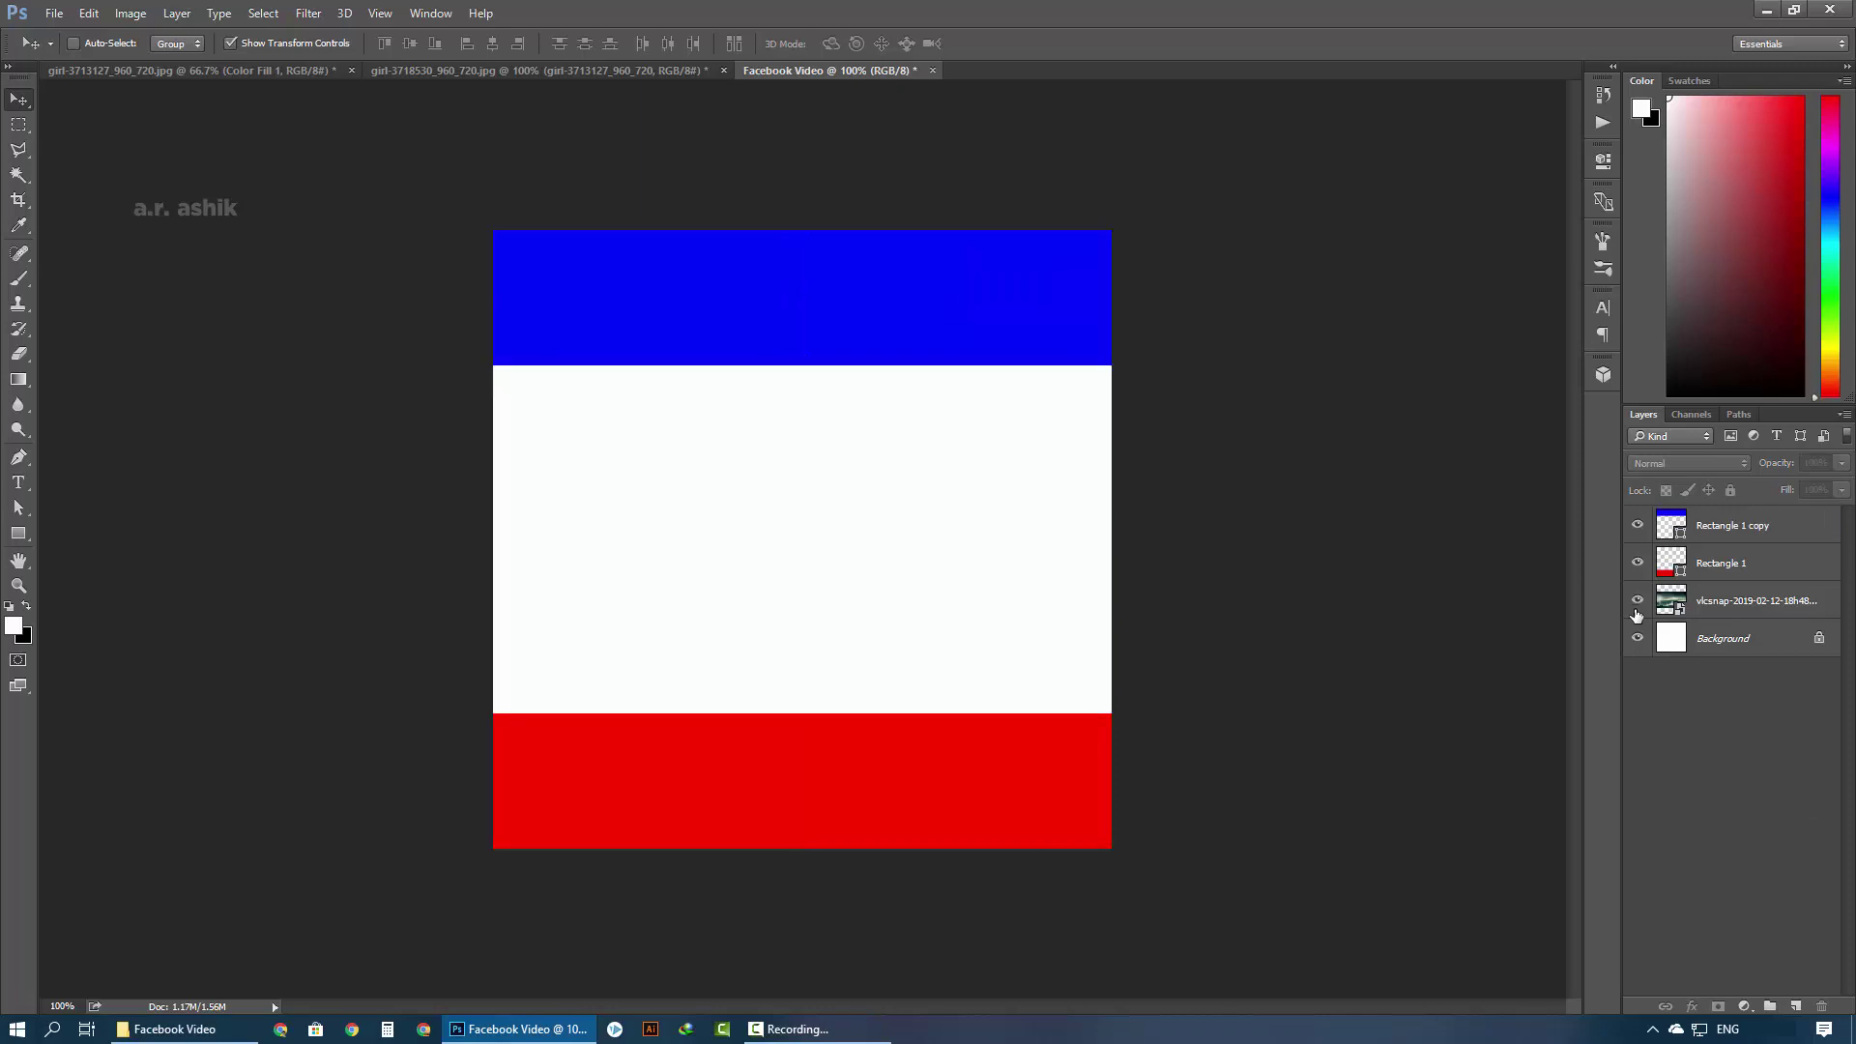
pyautogui.click(1745, 603)
pyautogui.moveTo(1818, 624); pyautogui.dragTo(1822, 1006)
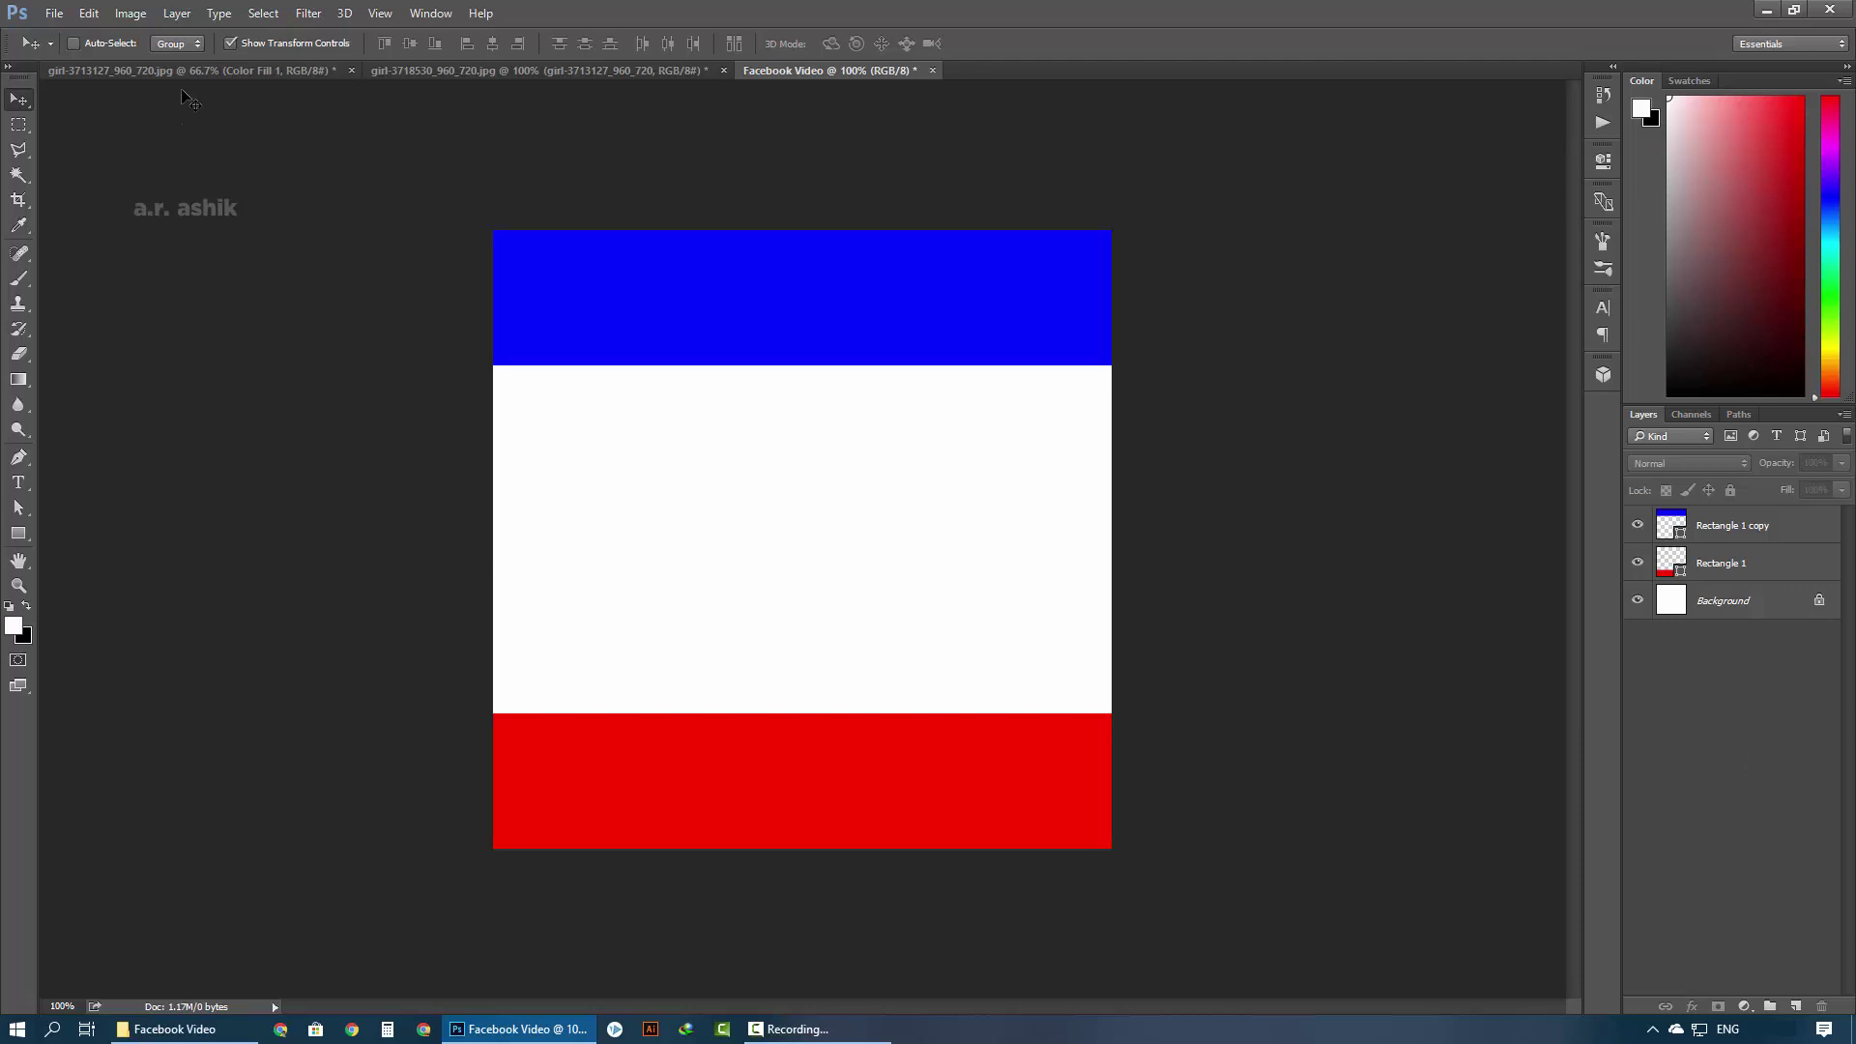
# Place the blue rawpixel texture above Rectangle 1 and clip it to the bottom band
pyautogui.click(174, 1029)
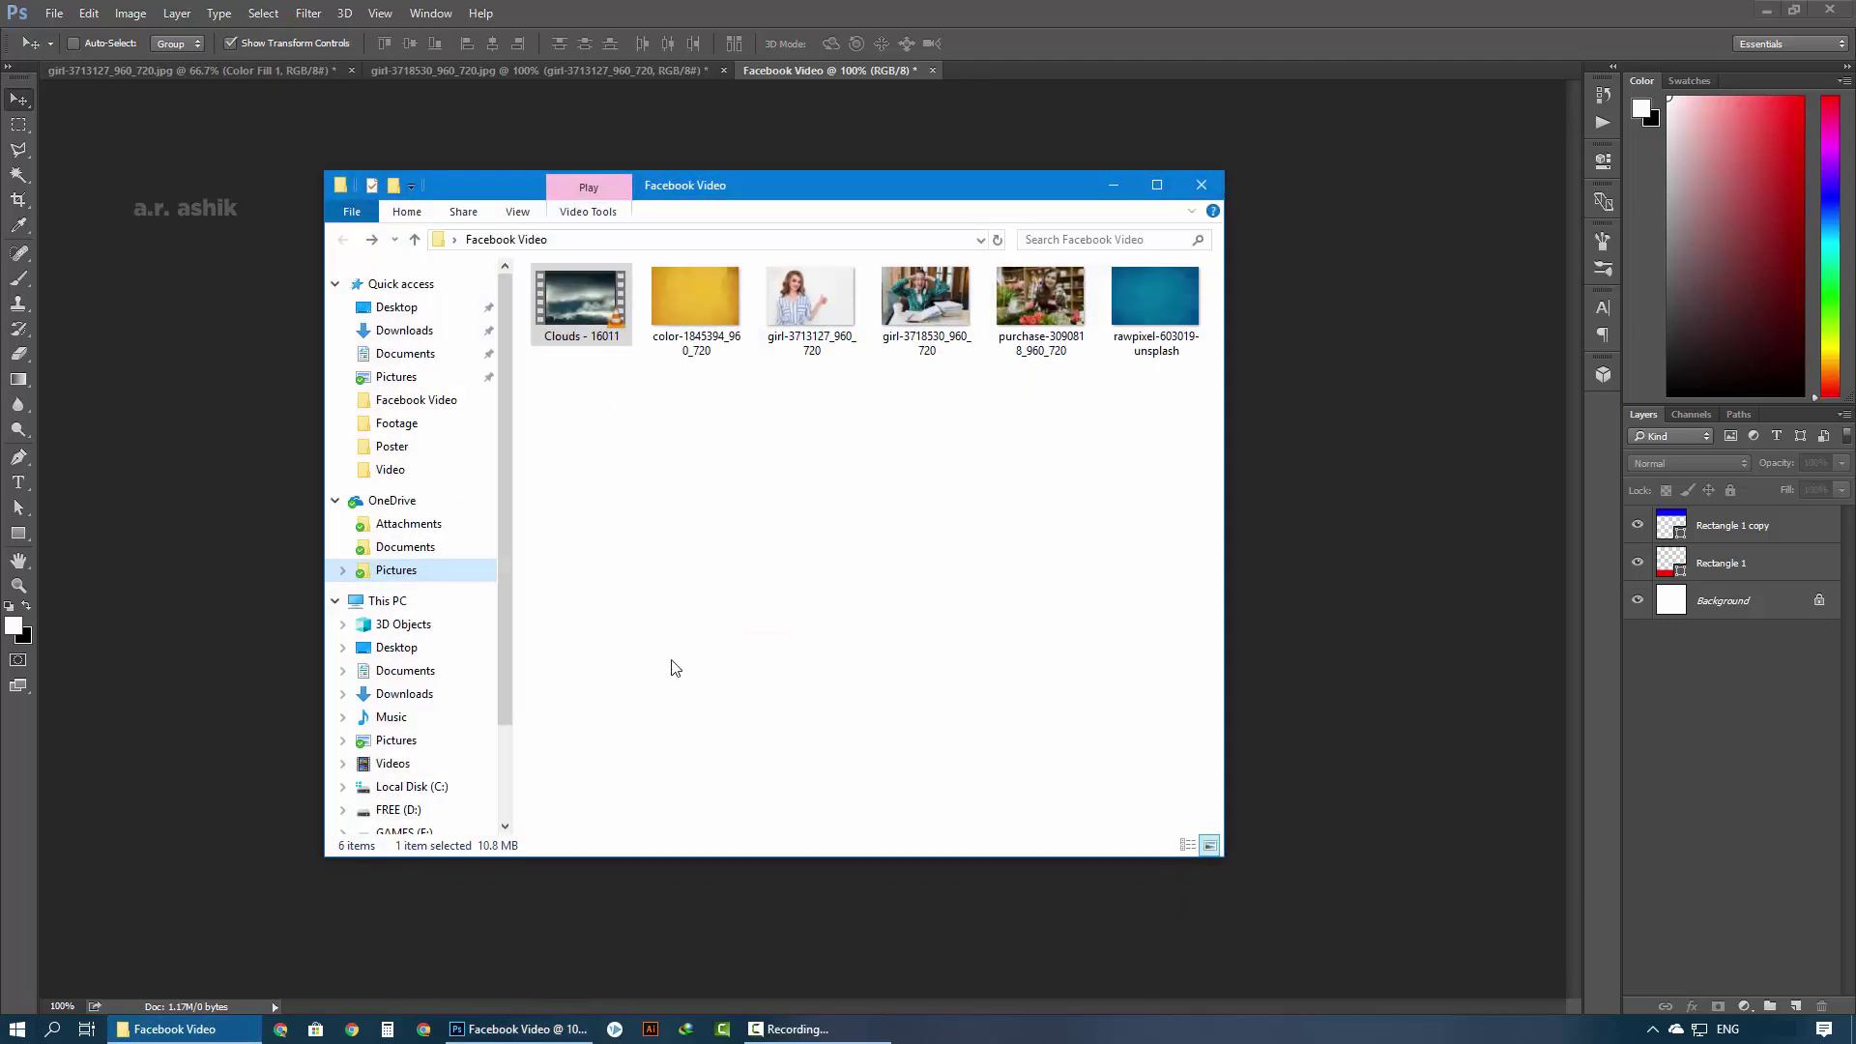
pyautogui.moveTo(1147, 301); pyautogui.dragTo(1367, 584)
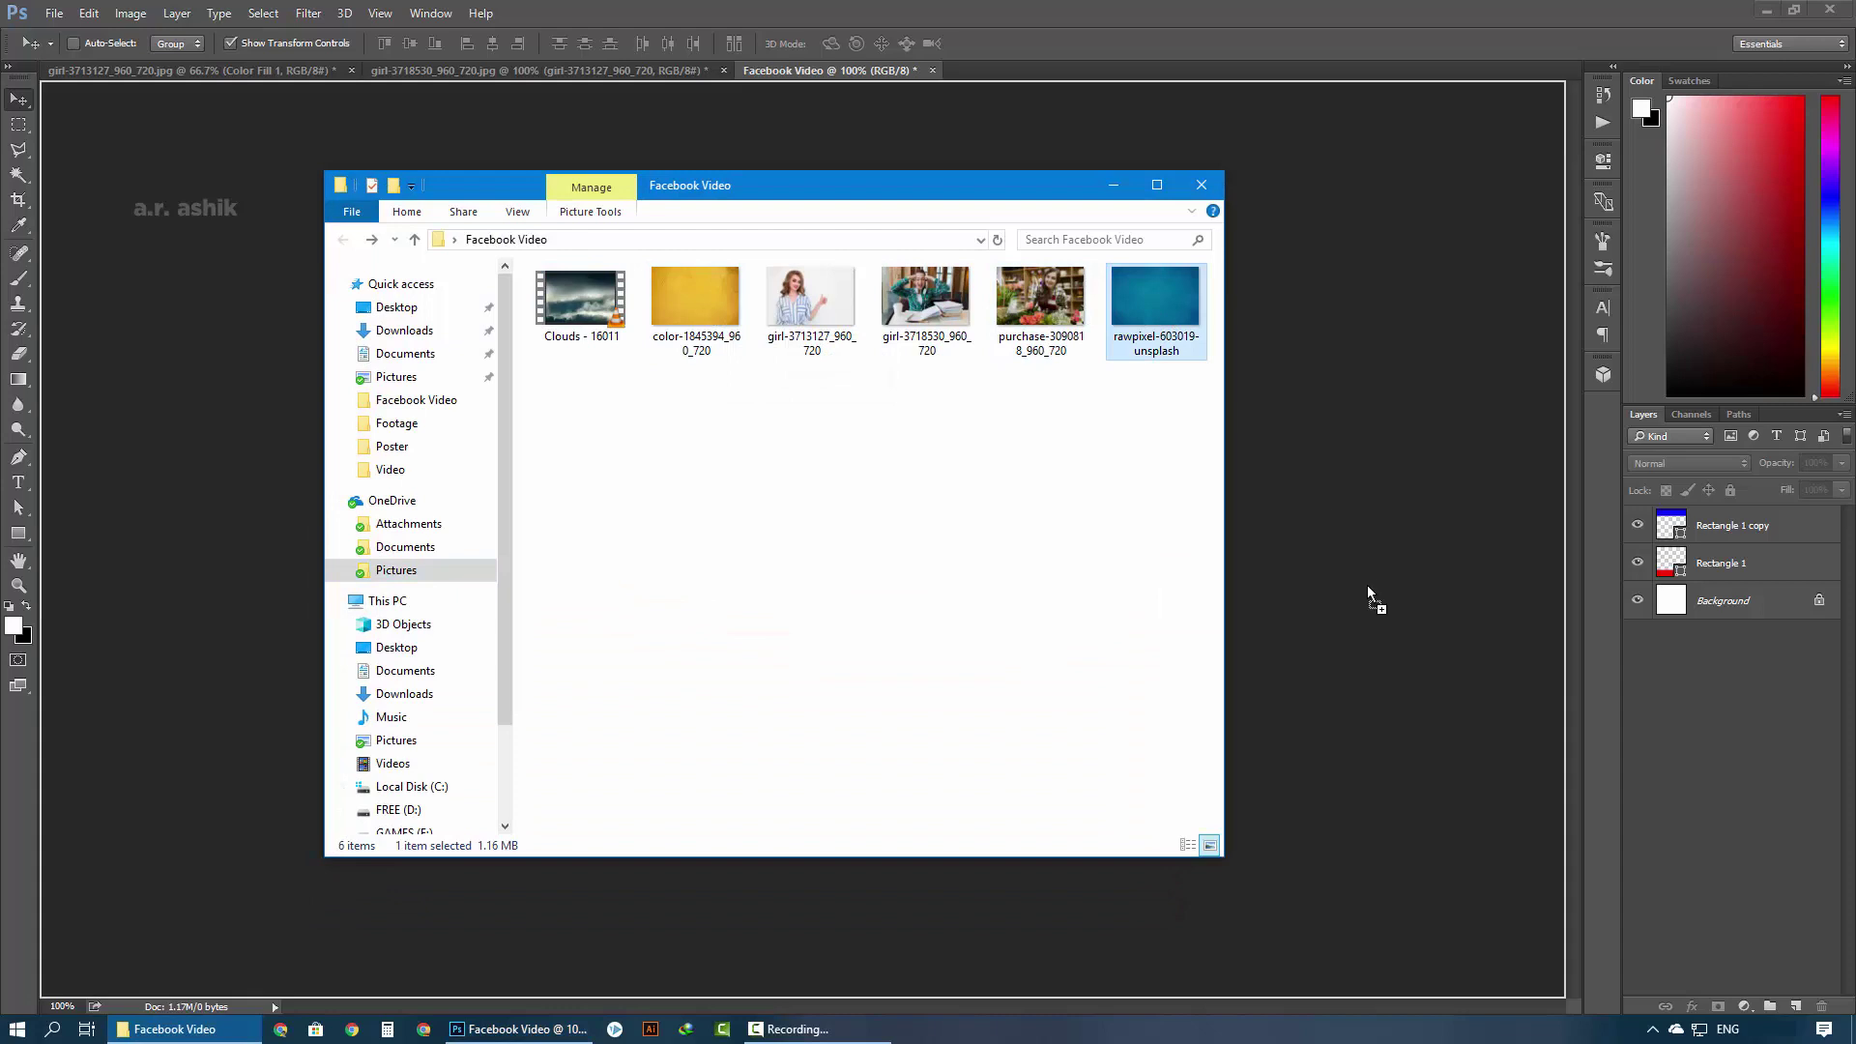
pyautogui.moveTo(953, 601)
pyautogui.mouseDown()
pyautogui.moveTo(943, 986)
pyautogui.moveTo(955, 919)
pyautogui.mouseUp()
pyautogui.press('Return')
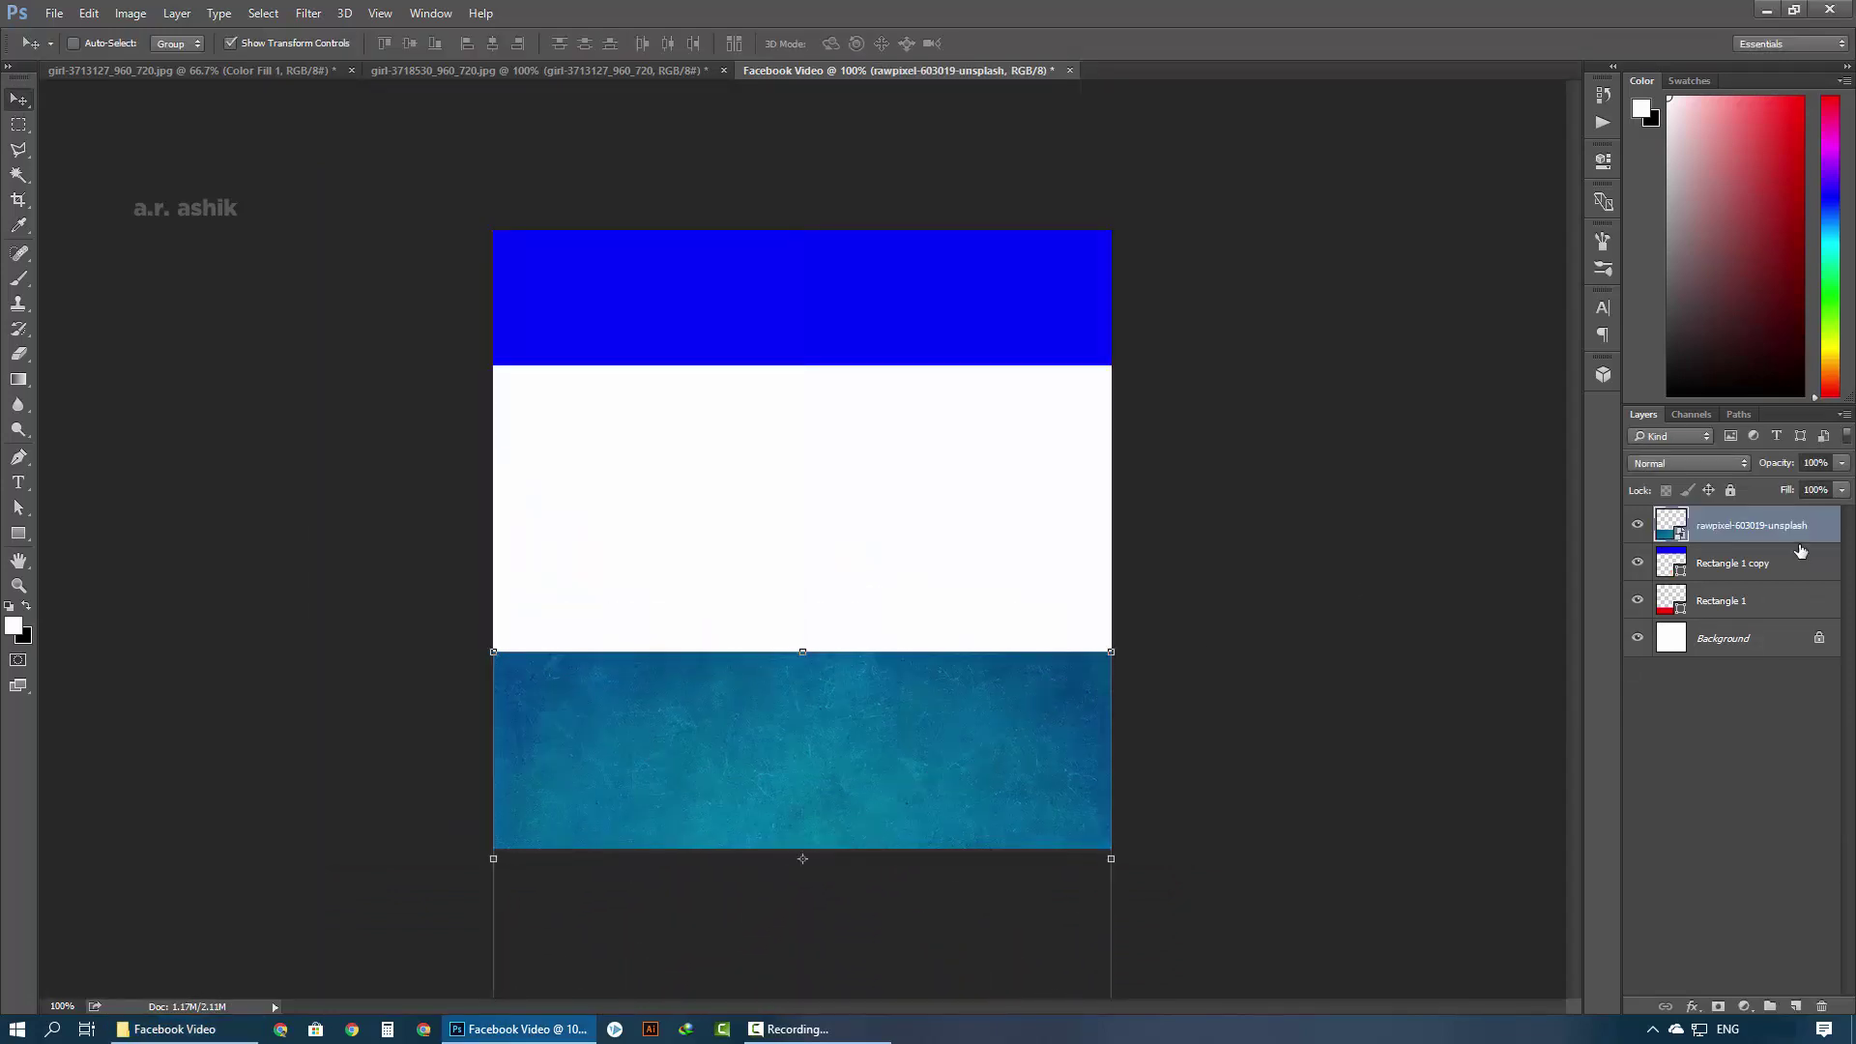
pyautogui.moveTo(1793, 530); pyautogui.dragTo(1769, 583)
pyautogui.rightClick(1764, 575)
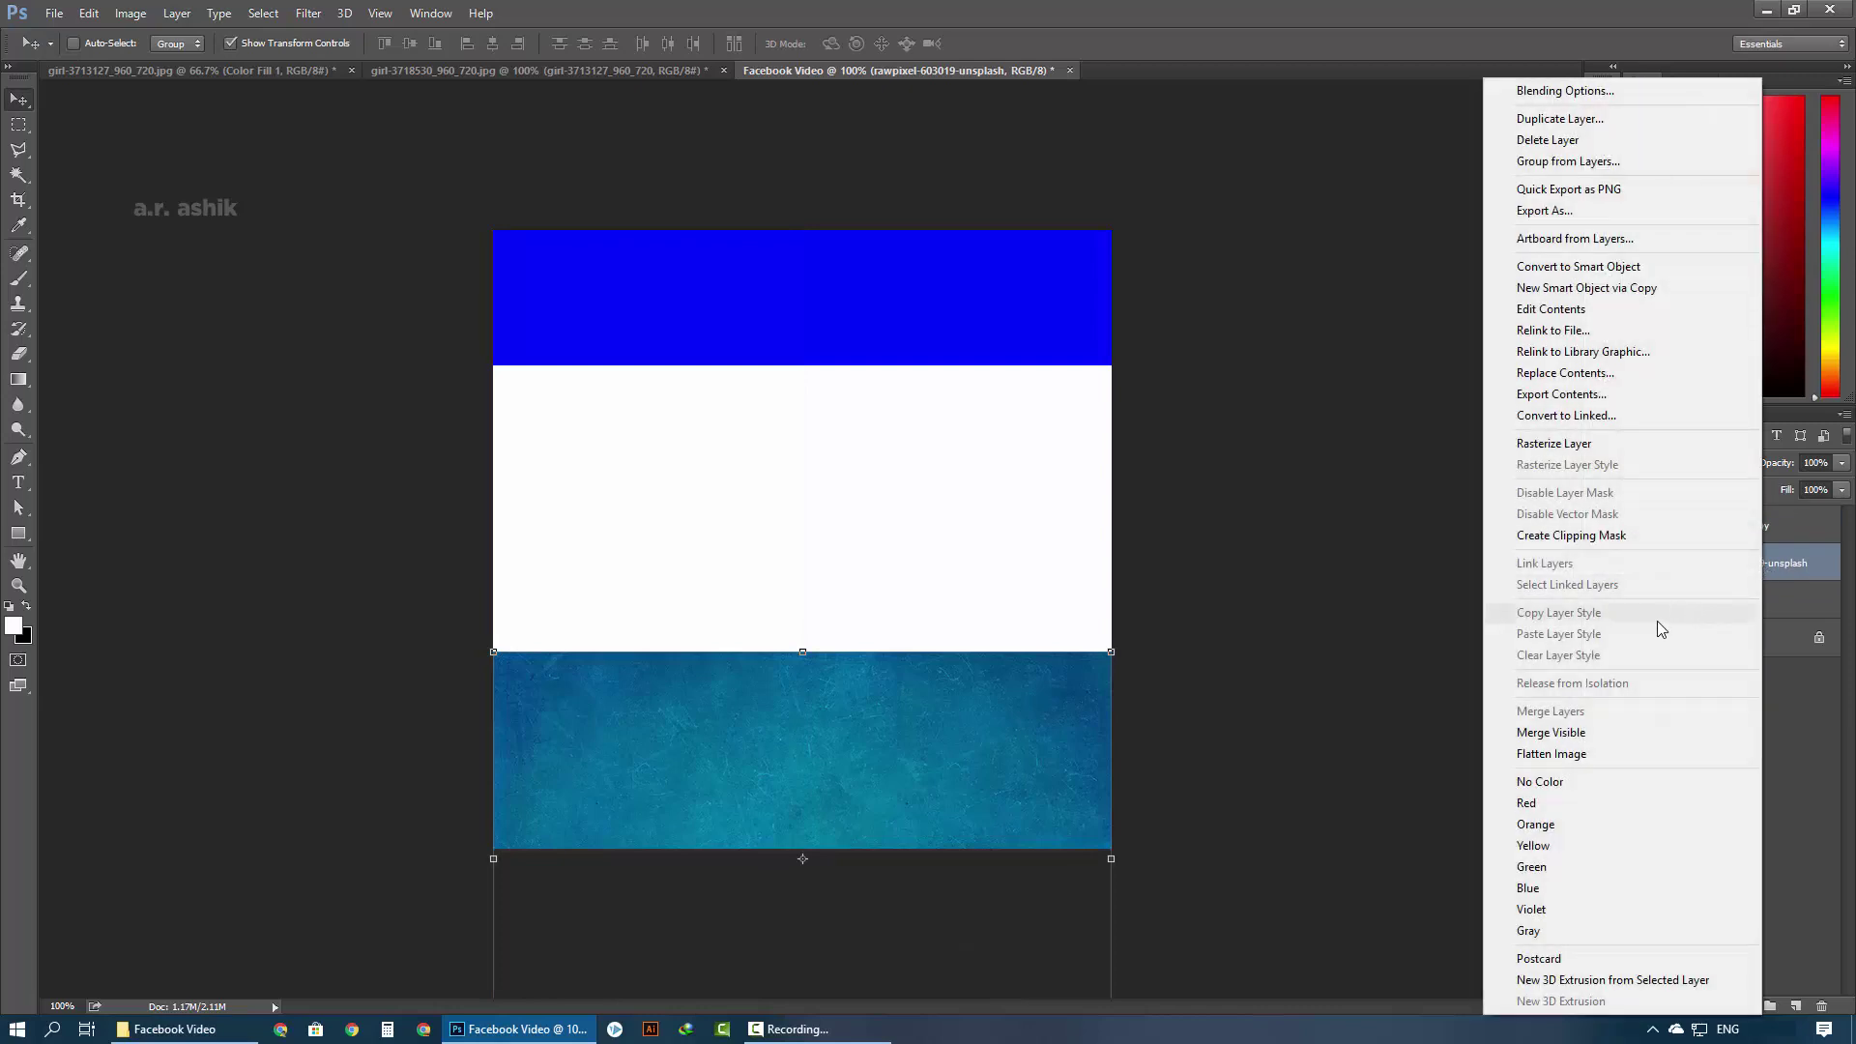
pyautogui.click(1618, 535)
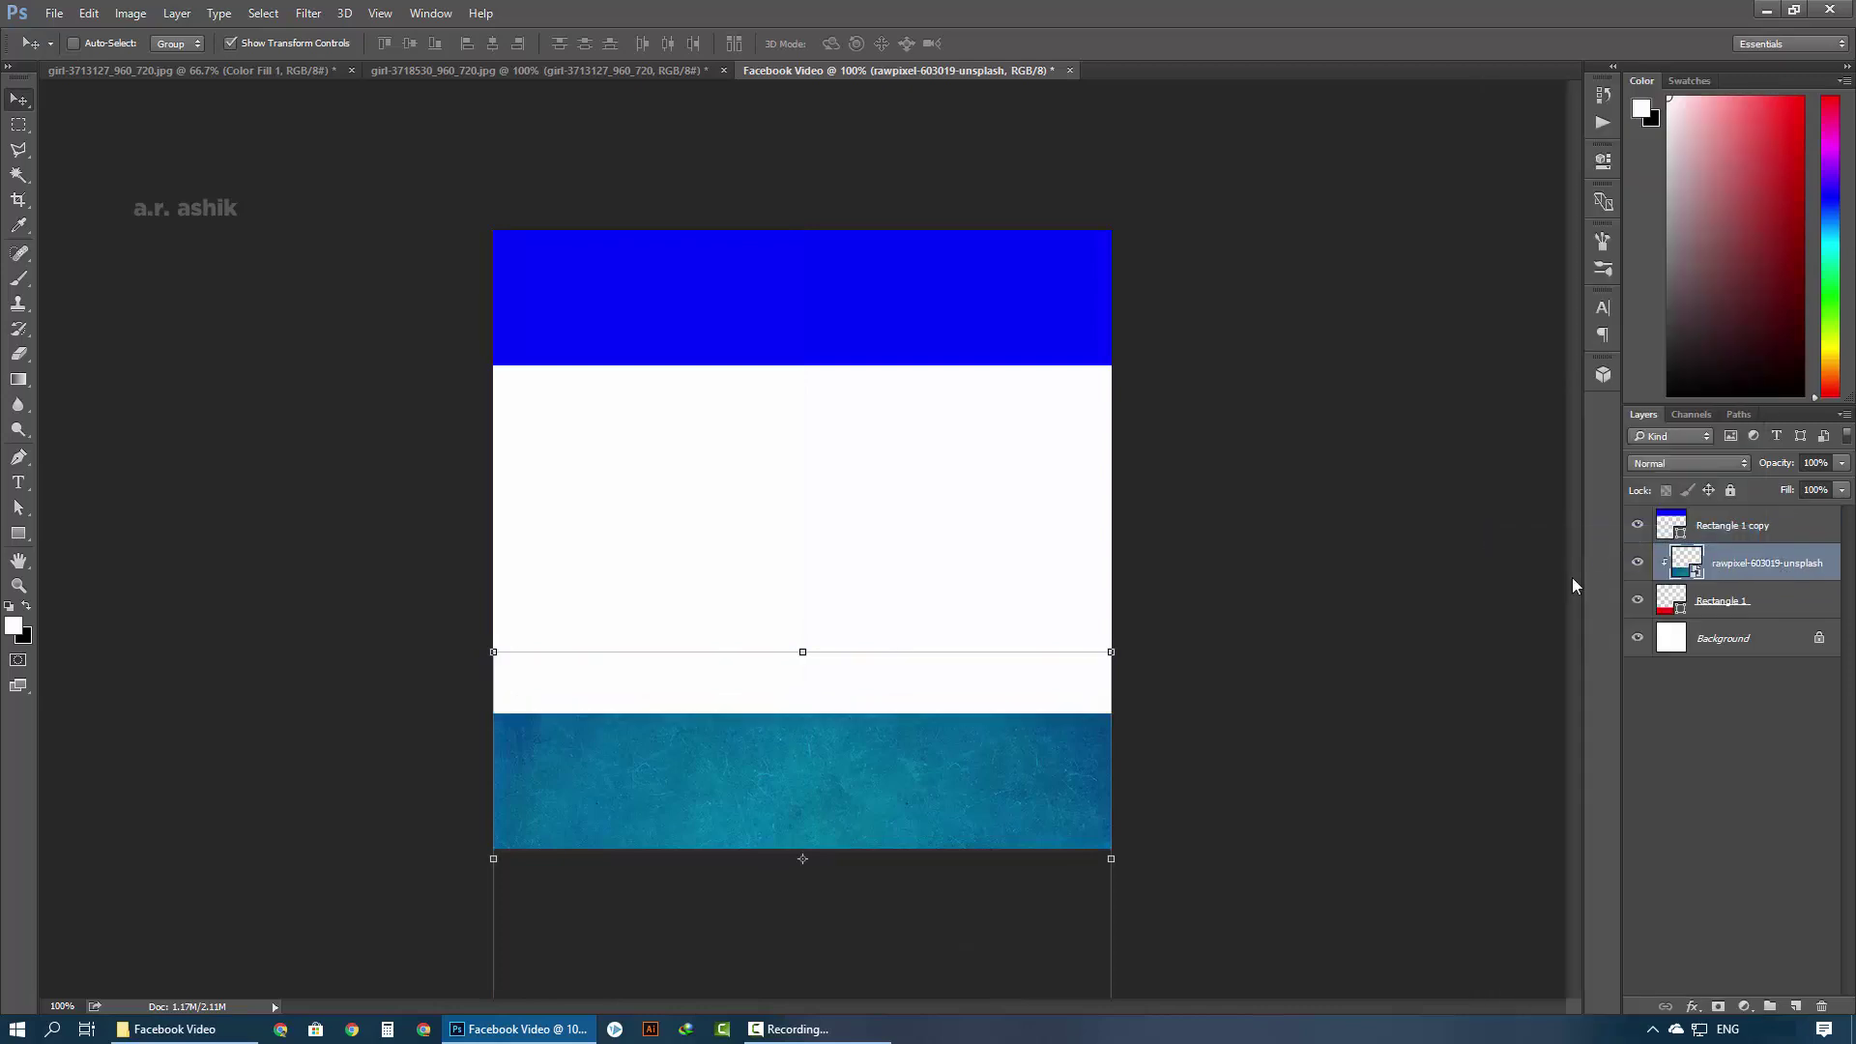
pyautogui.click(1709, 774)
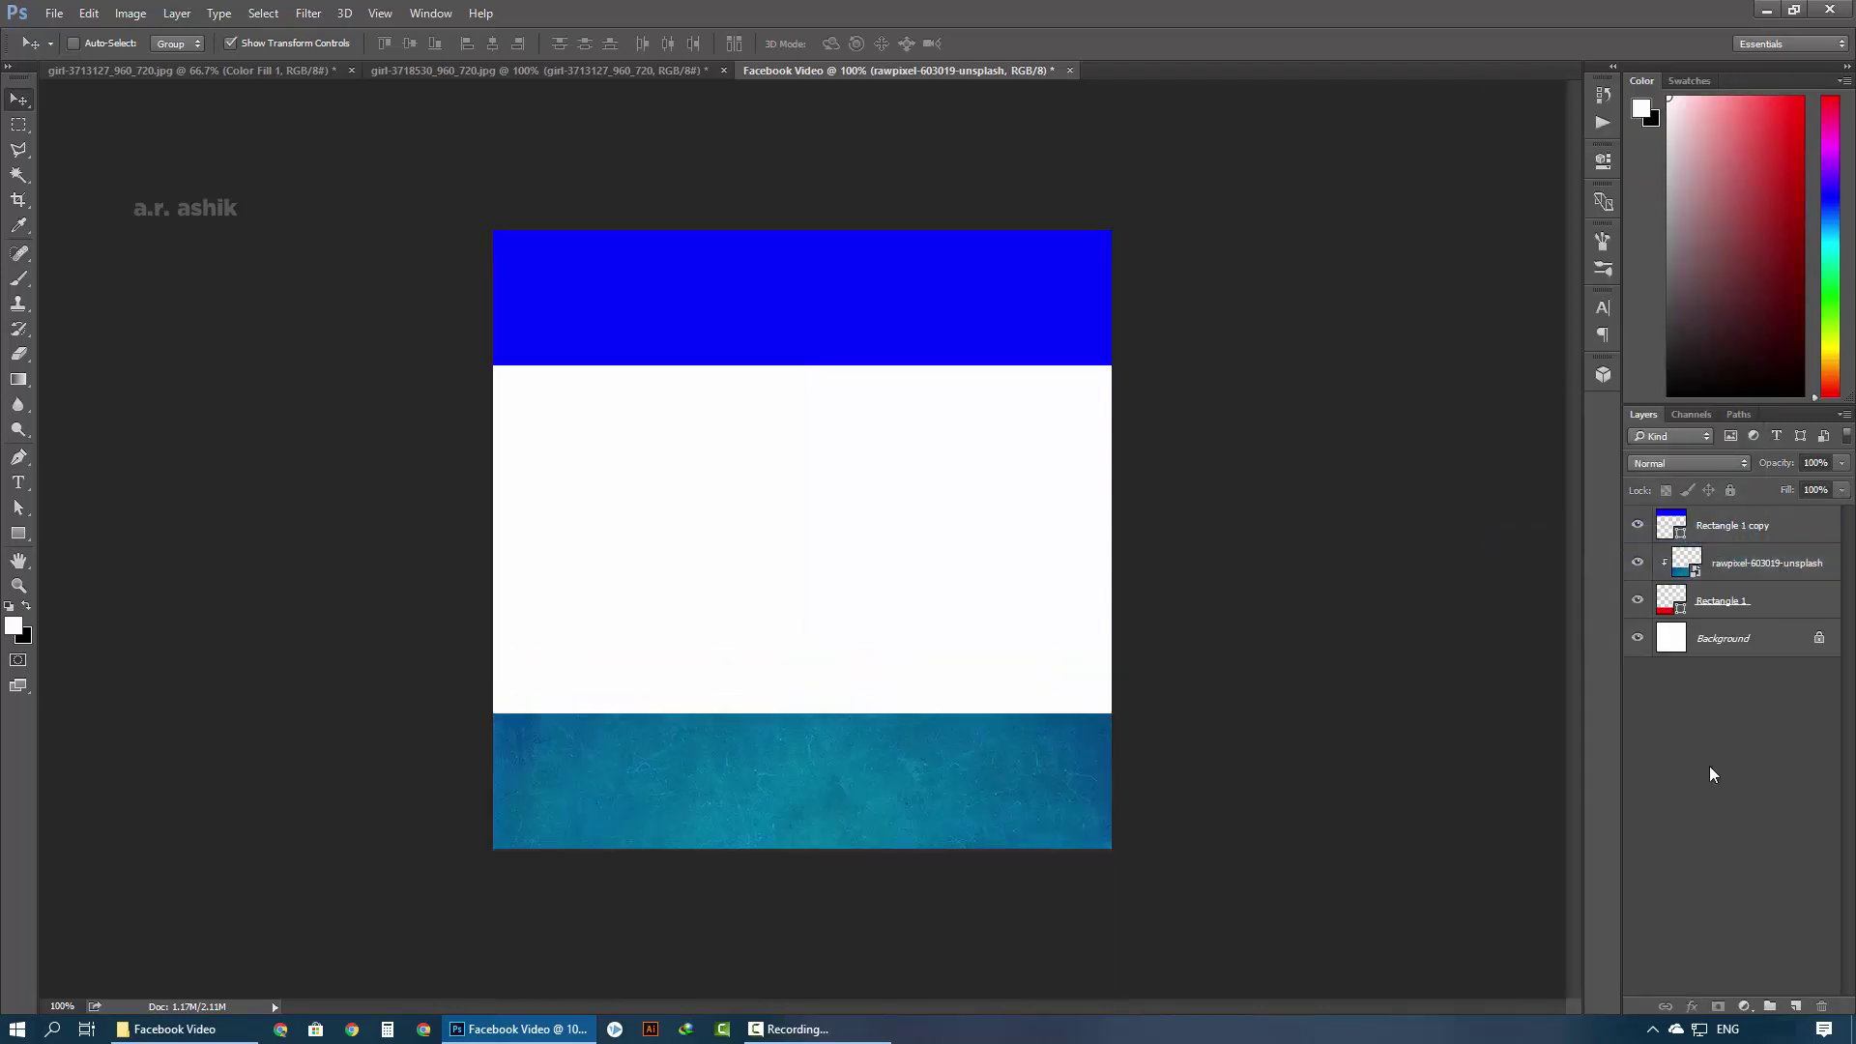
# Apply a Gaussian Blur of radius 2.0 pixels to the blue texture
pyautogui.click(1743, 581)
pyautogui.click(309, 13)
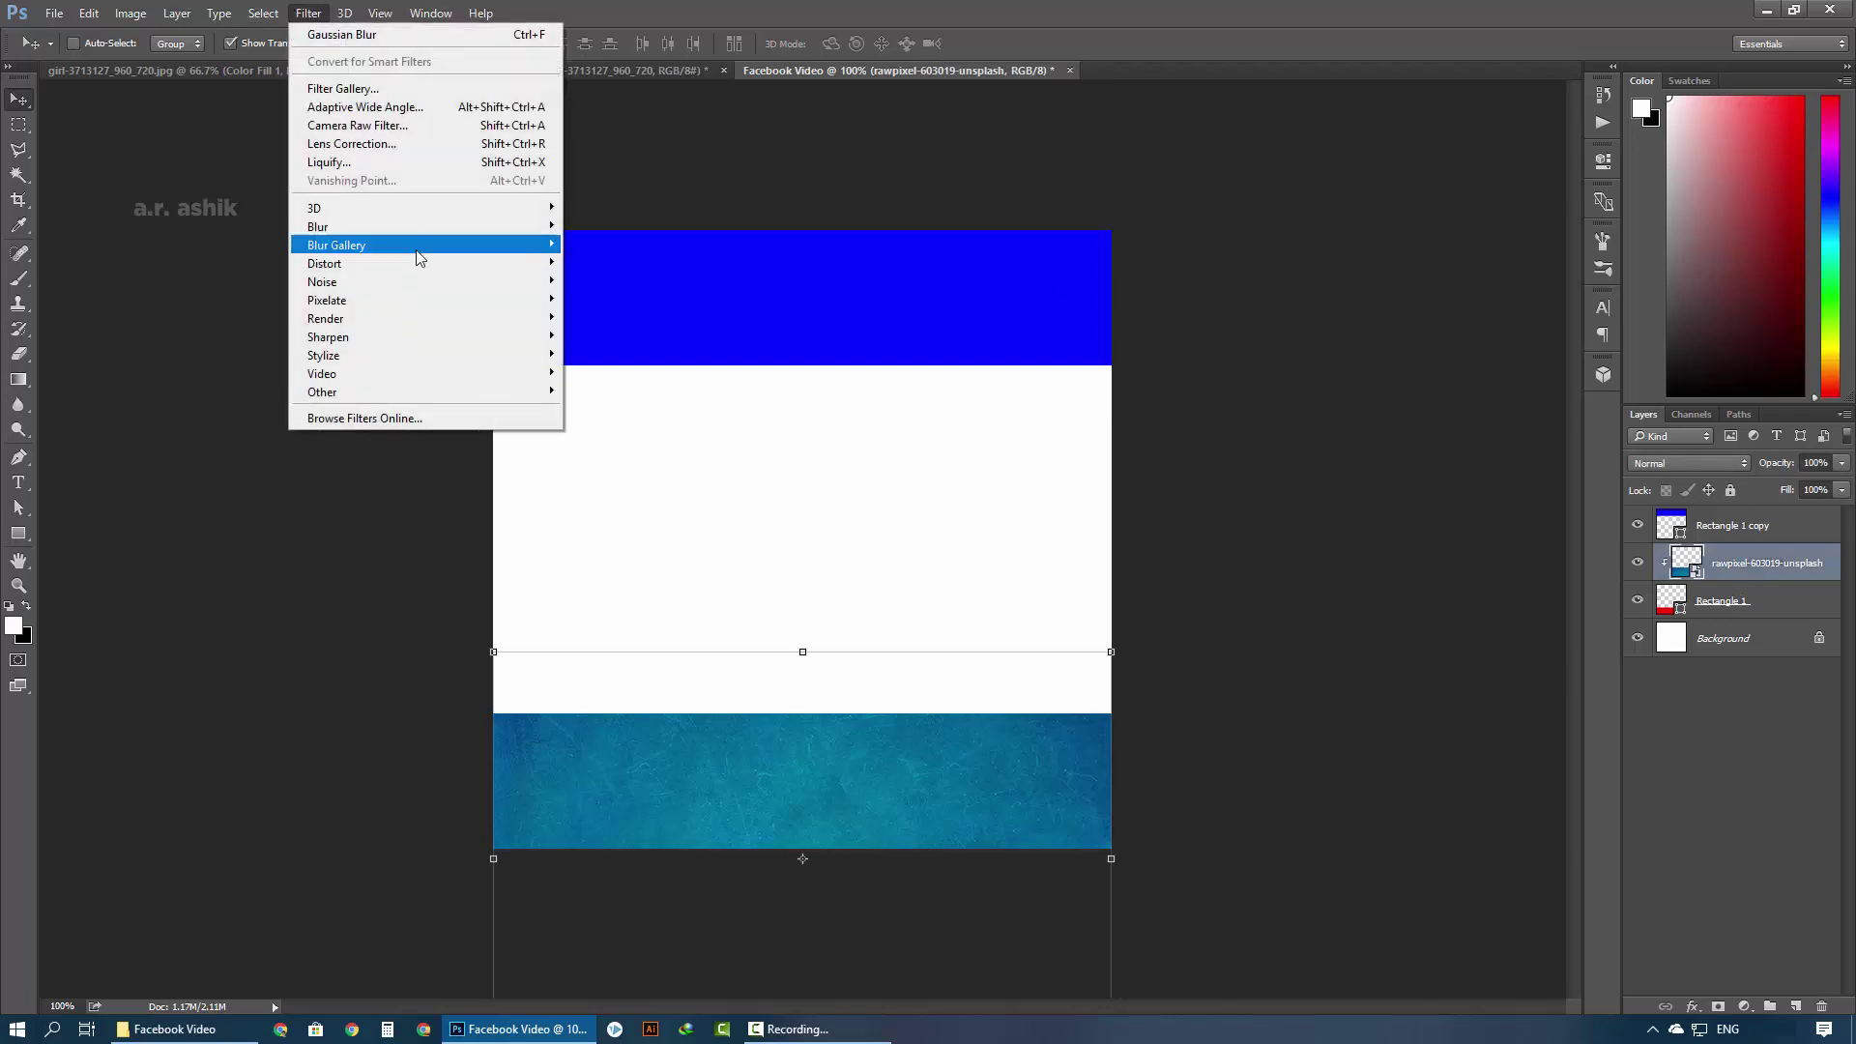
pyautogui.moveTo(317, 226)
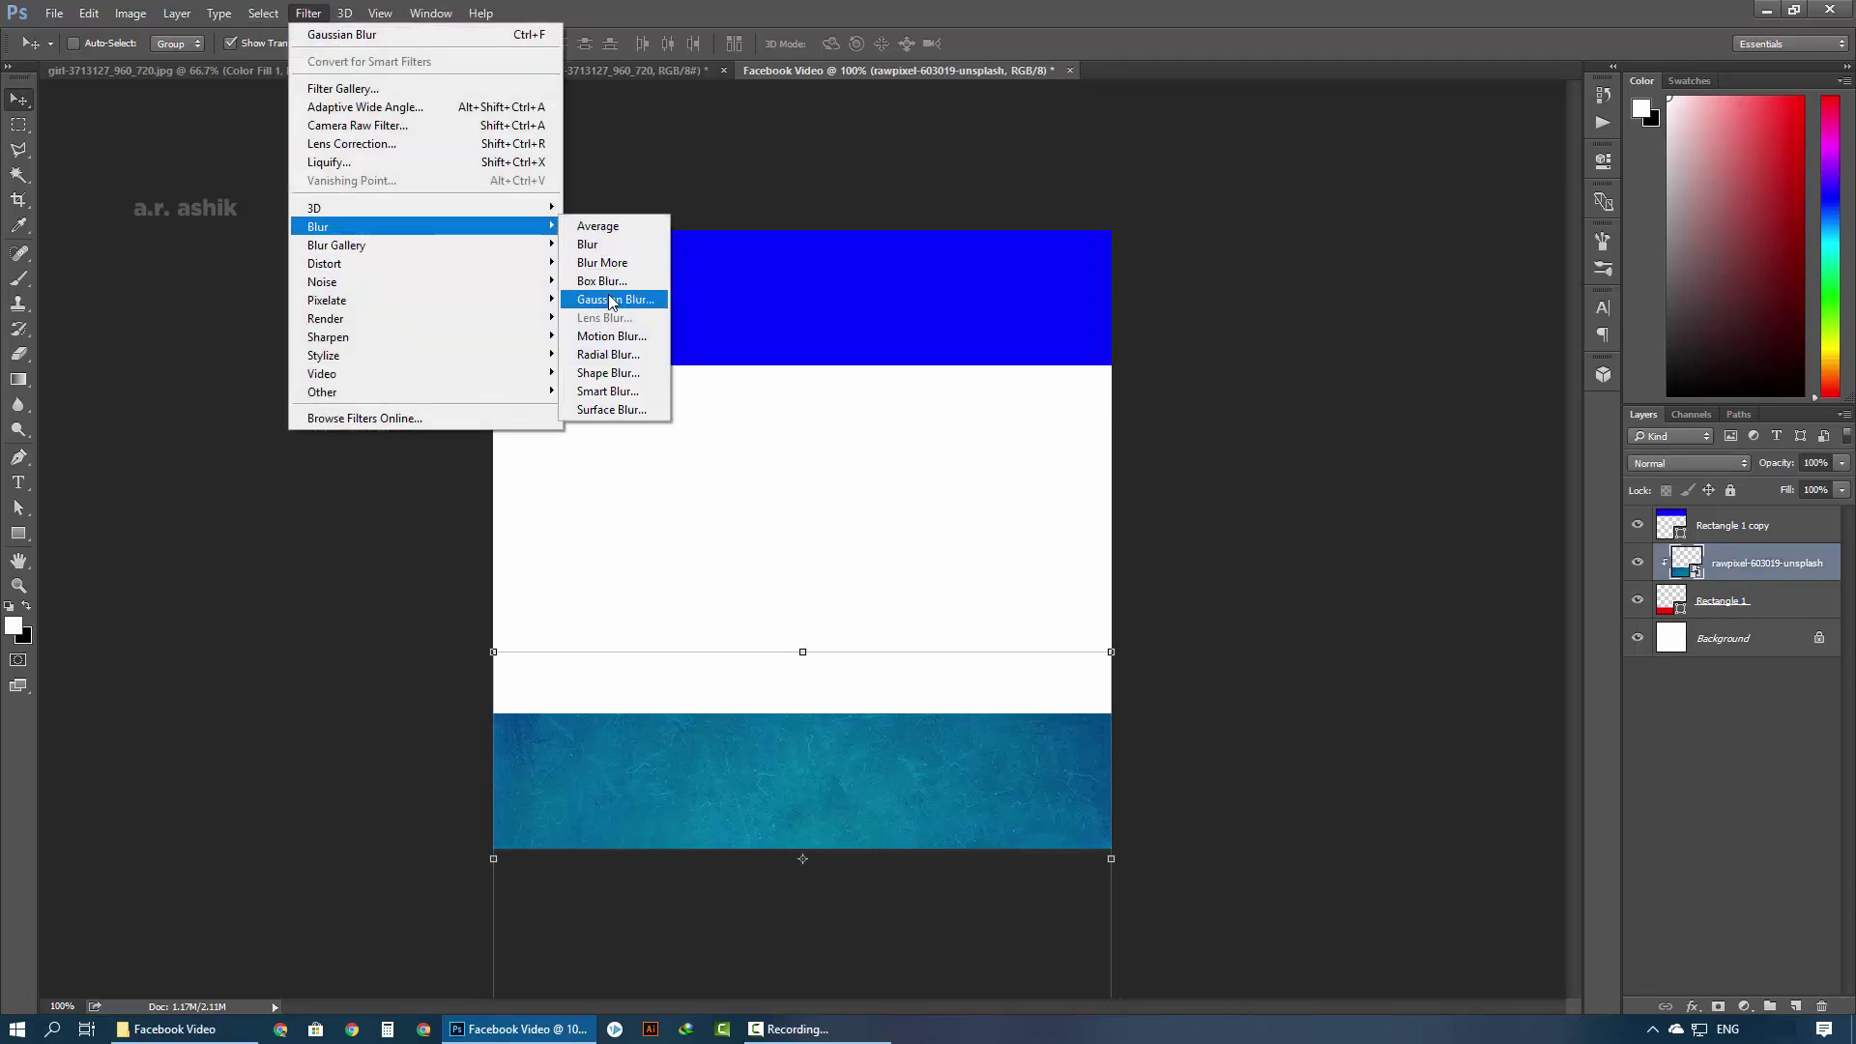
pyautogui.click(611, 299)
pyautogui.click(1147, 755)
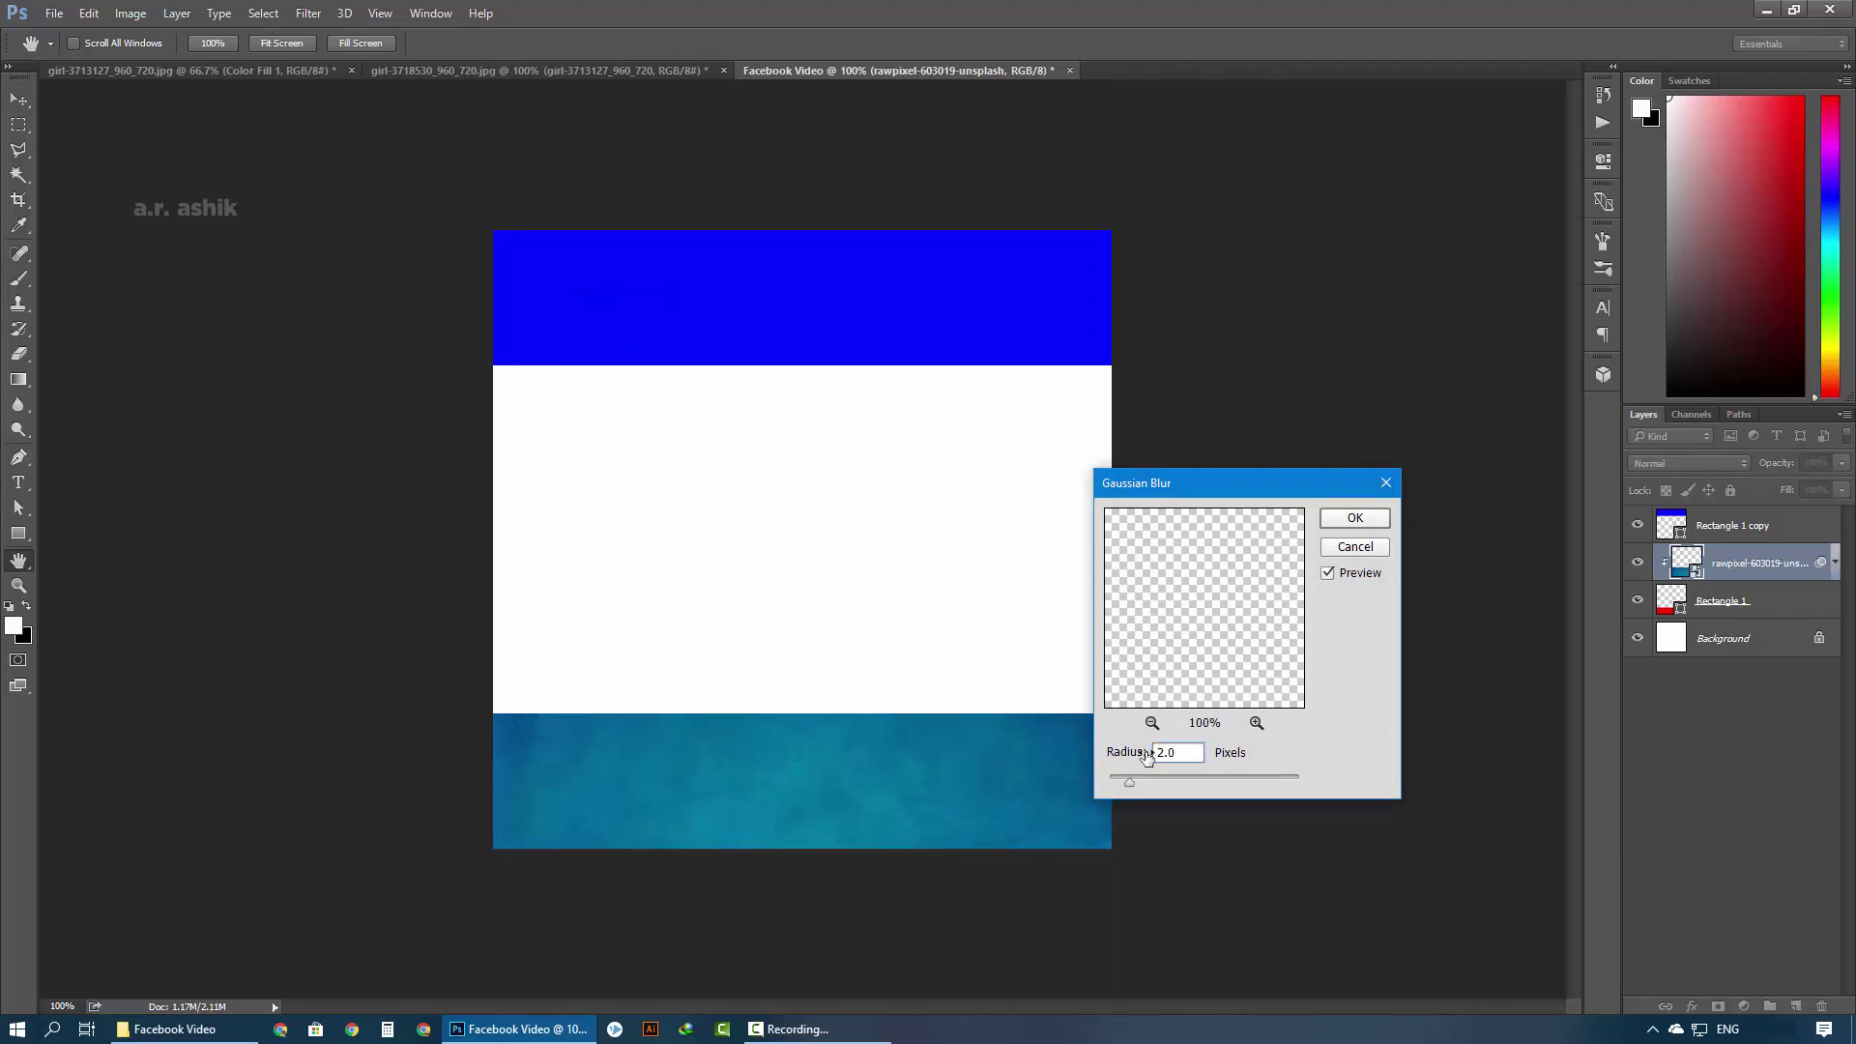
pyautogui.press('Return')
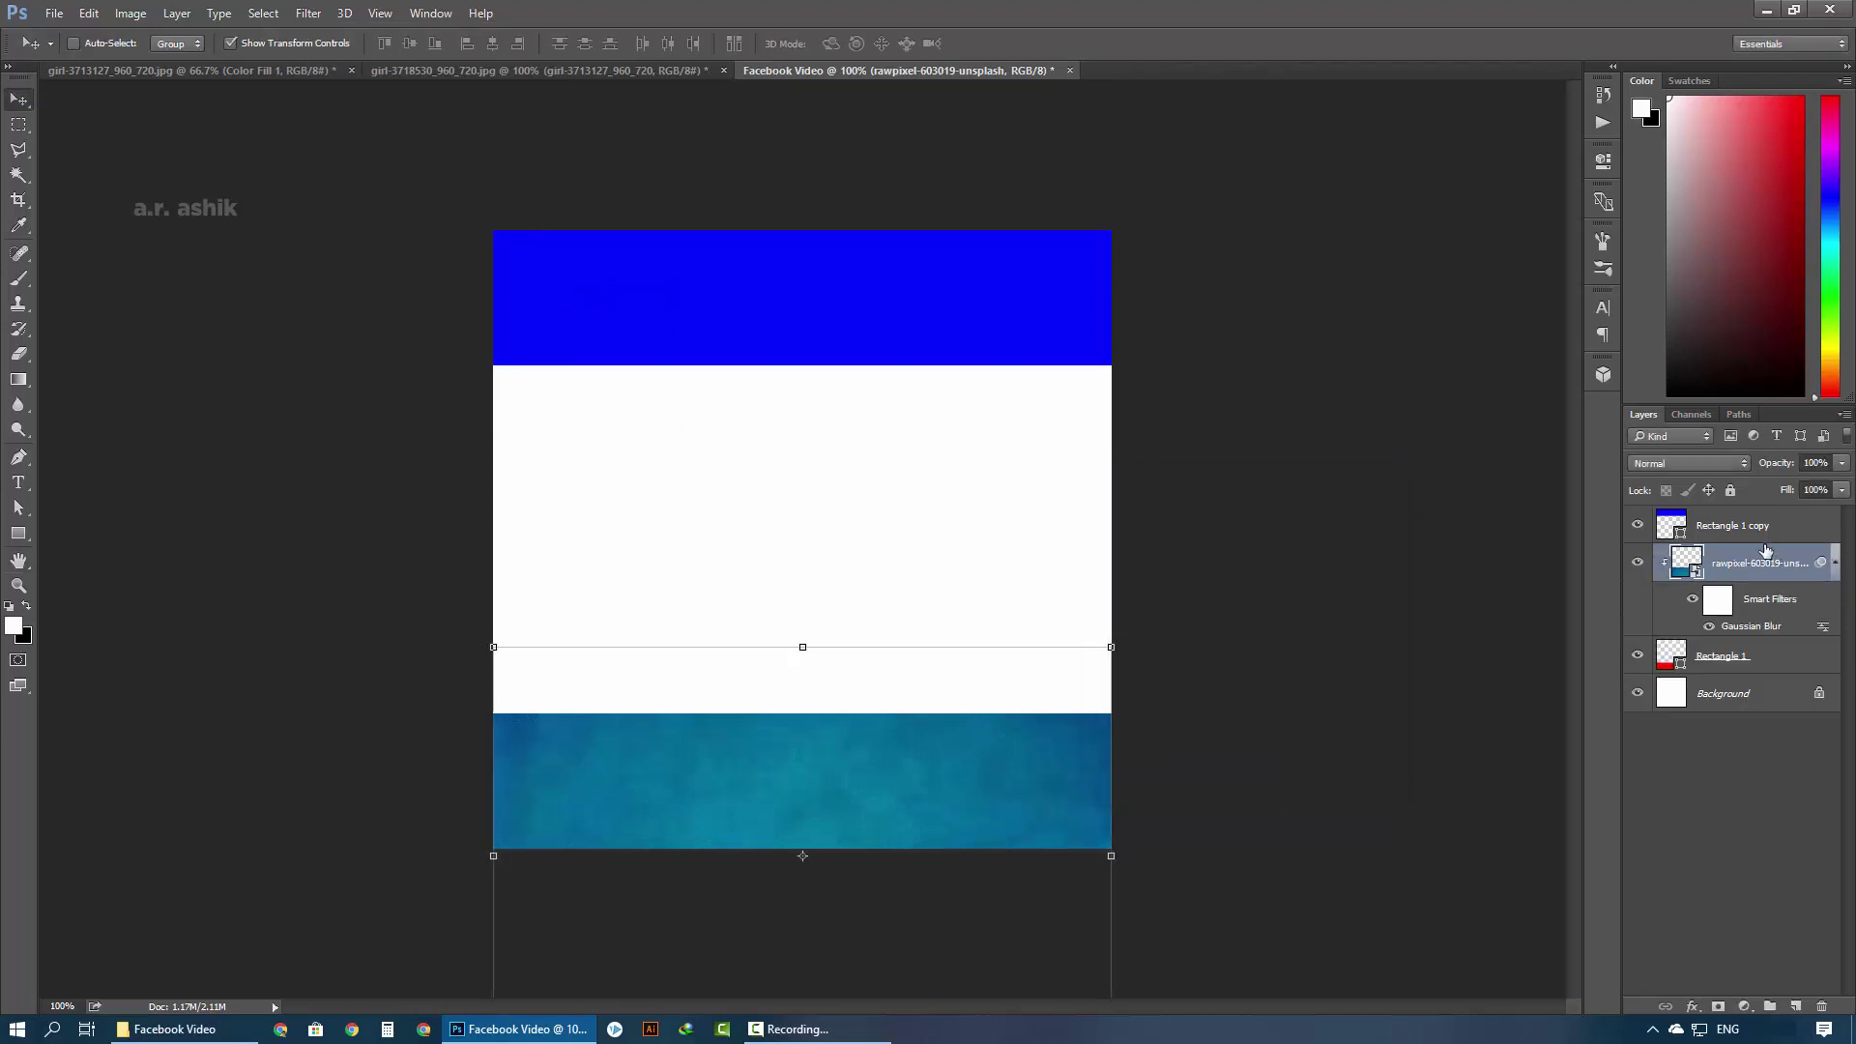
# Place the gold texture color-1845394 over the top band of the poster
pyautogui.click(1754, 530)
pyautogui.click(194, 1028)
pyautogui.moveTo(721, 307); pyautogui.dragTo(108, 613)
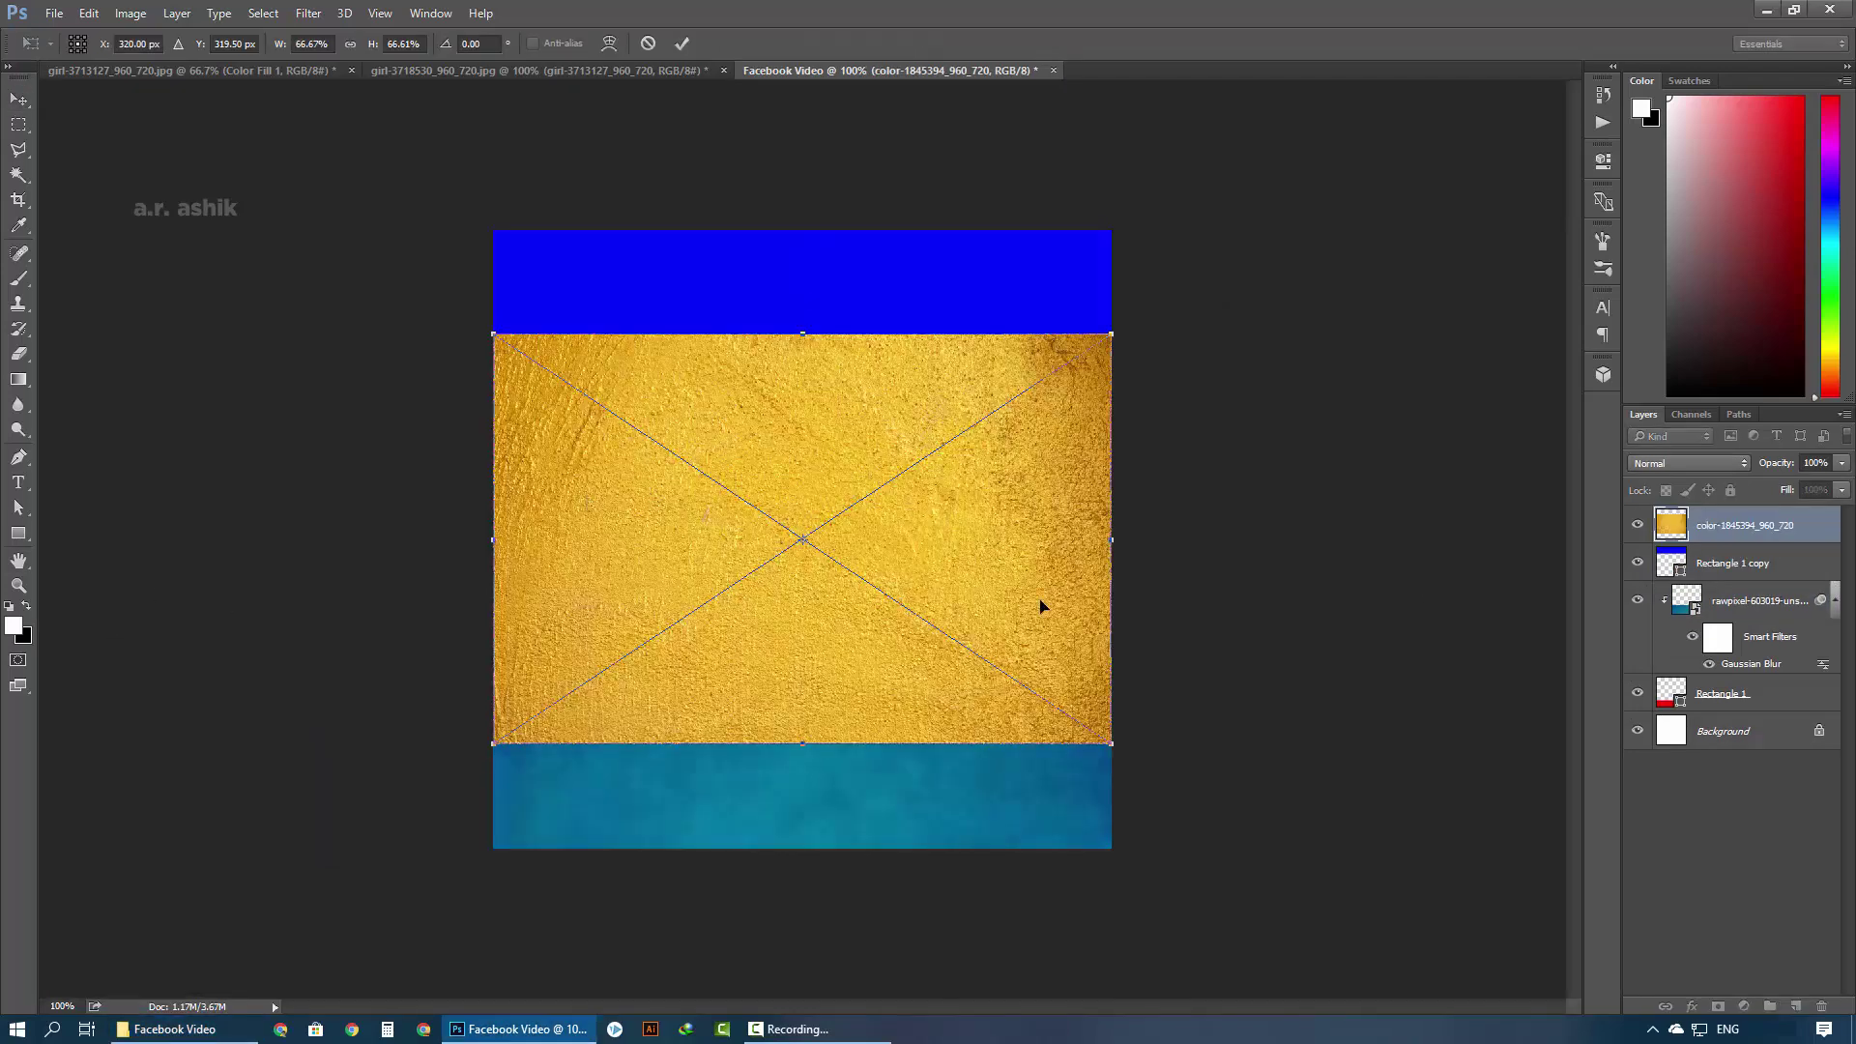
pyautogui.moveTo(1027, 612); pyautogui.dragTo(1028, 448)
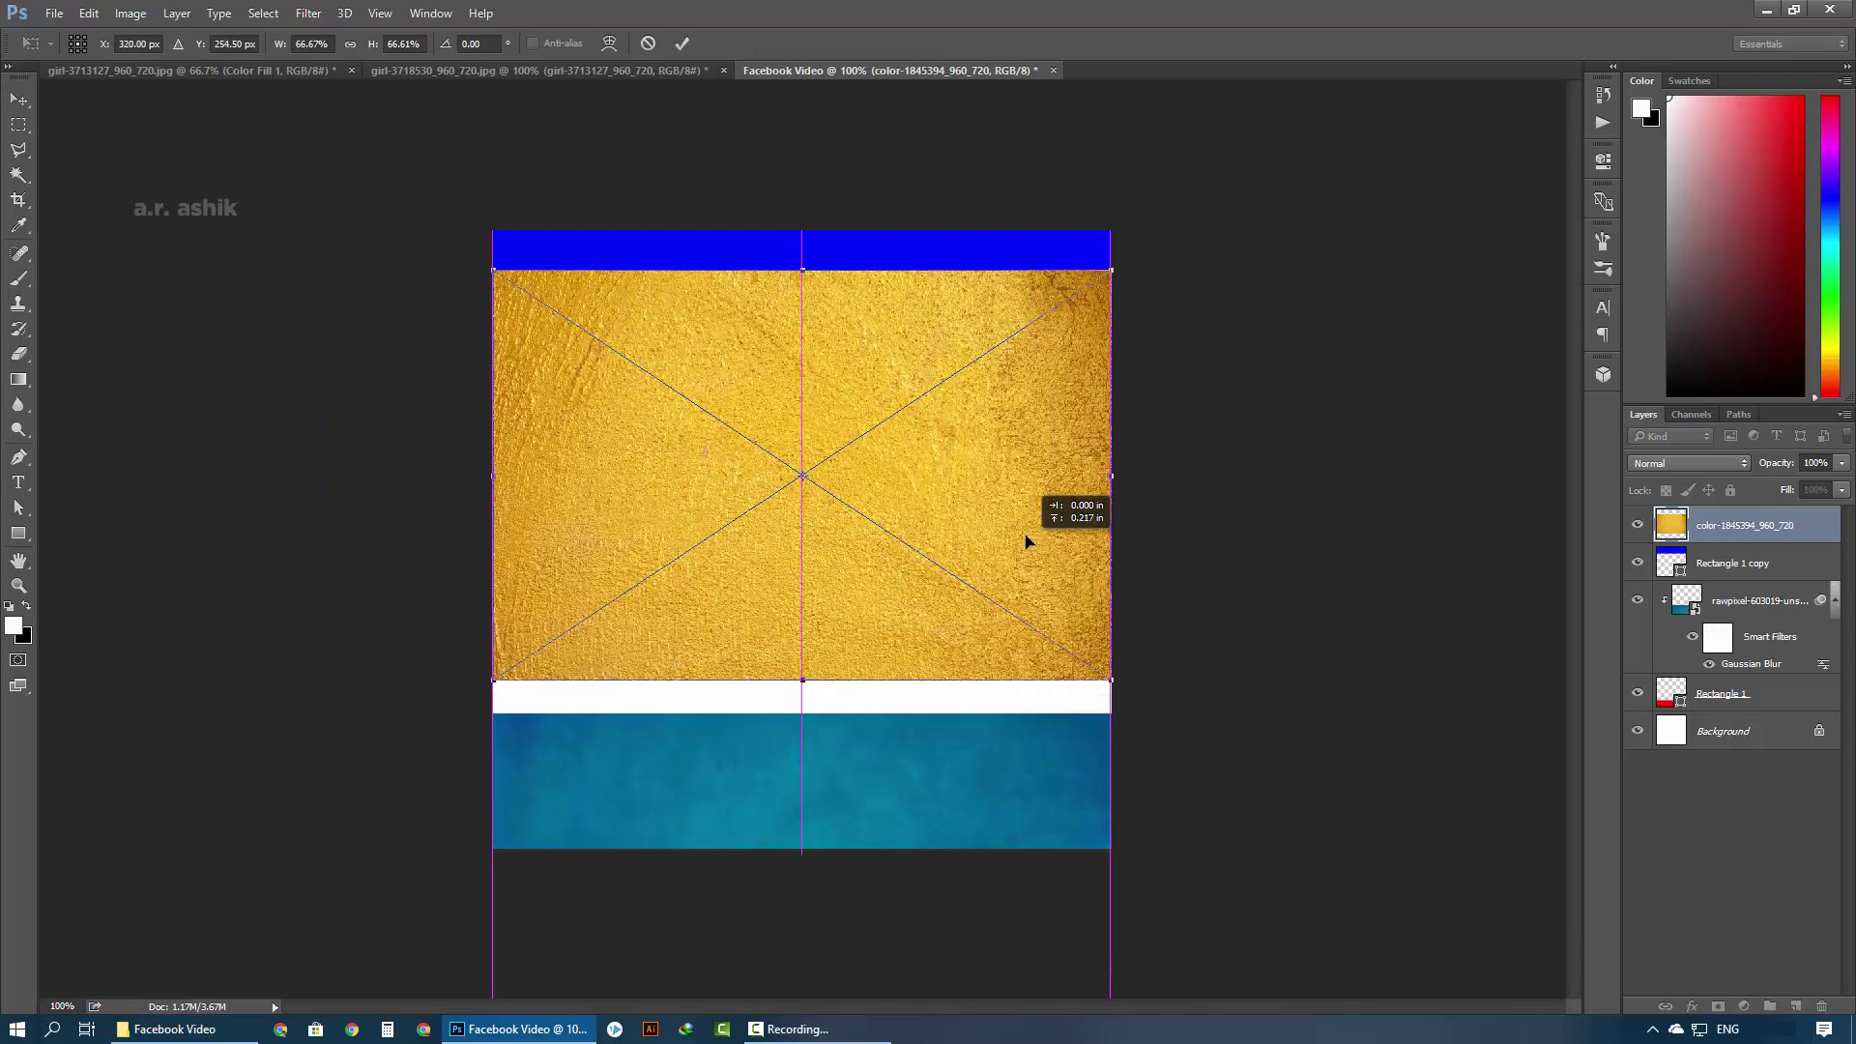
pyautogui.press('Return')
# Clip the gold texture to the top rectangle, Rectangle 1 copy
pyautogui.rightClick(1774, 527)
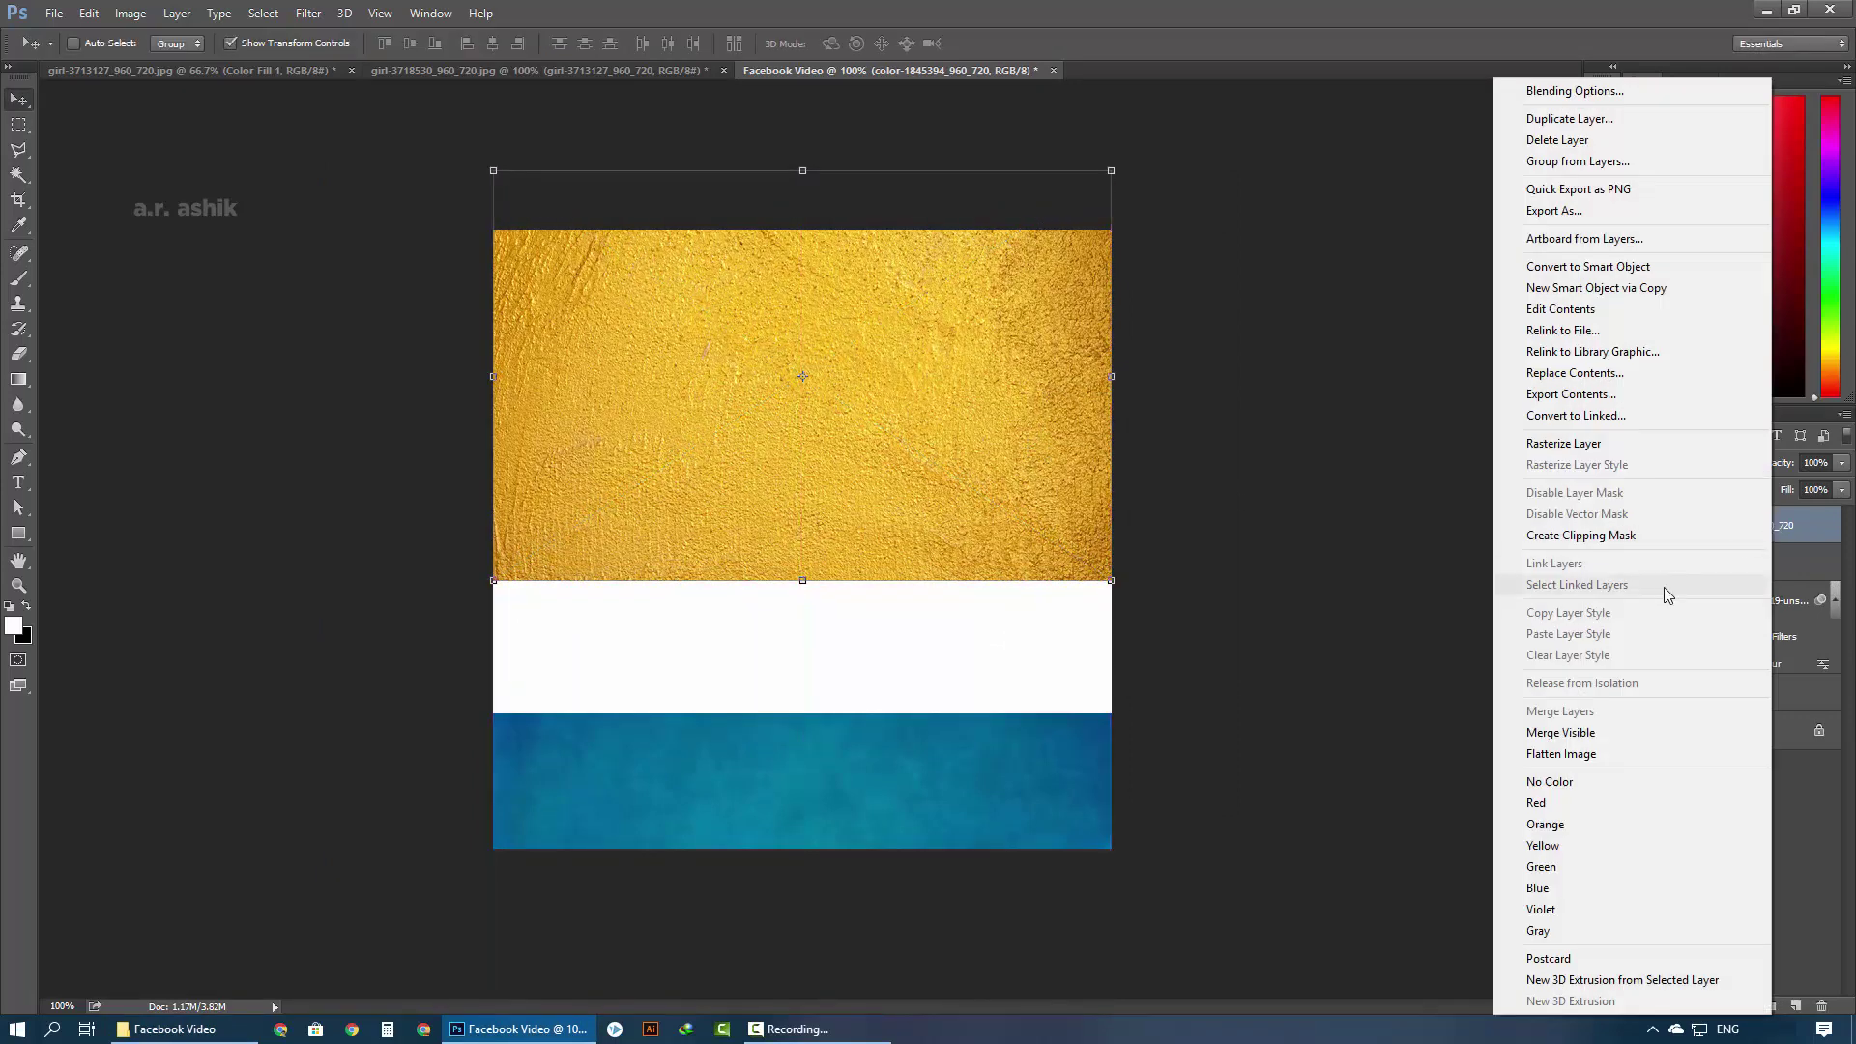
pyautogui.click(1599, 534)
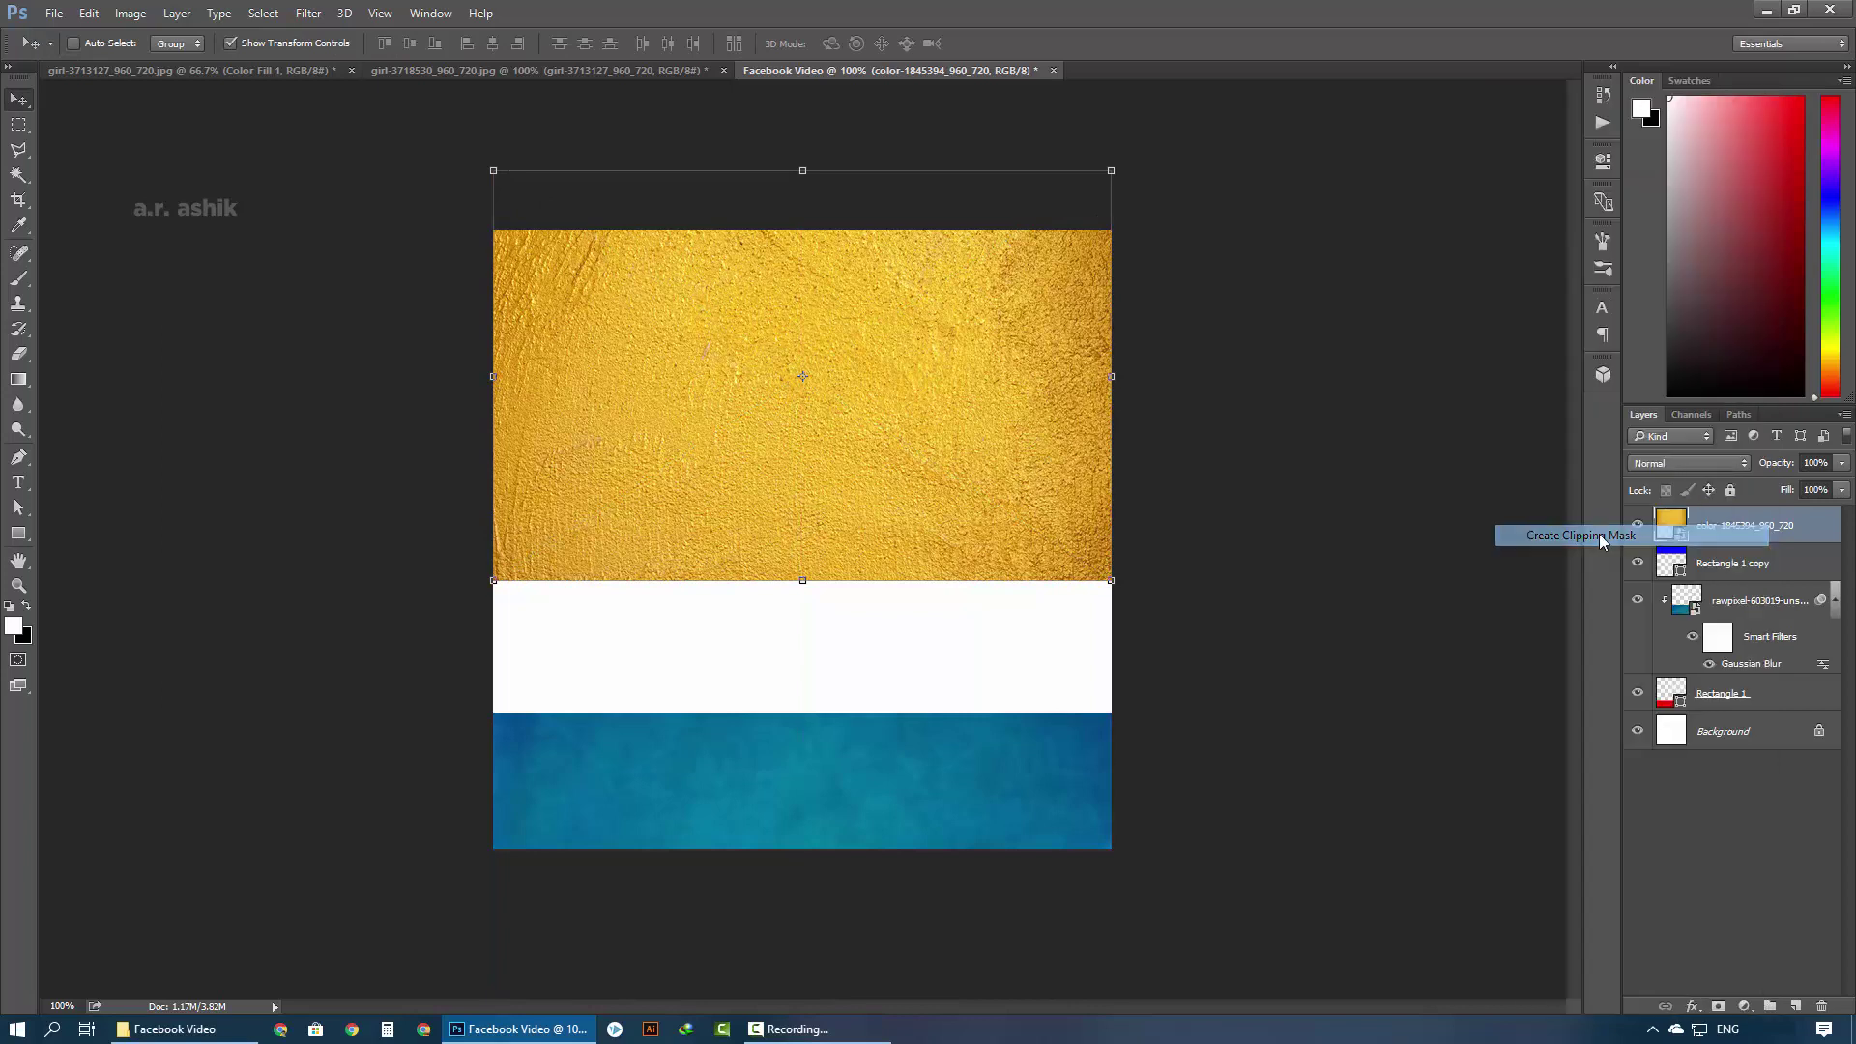
pyautogui.click(1674, 820)
pyautogui.click(1835, 600)
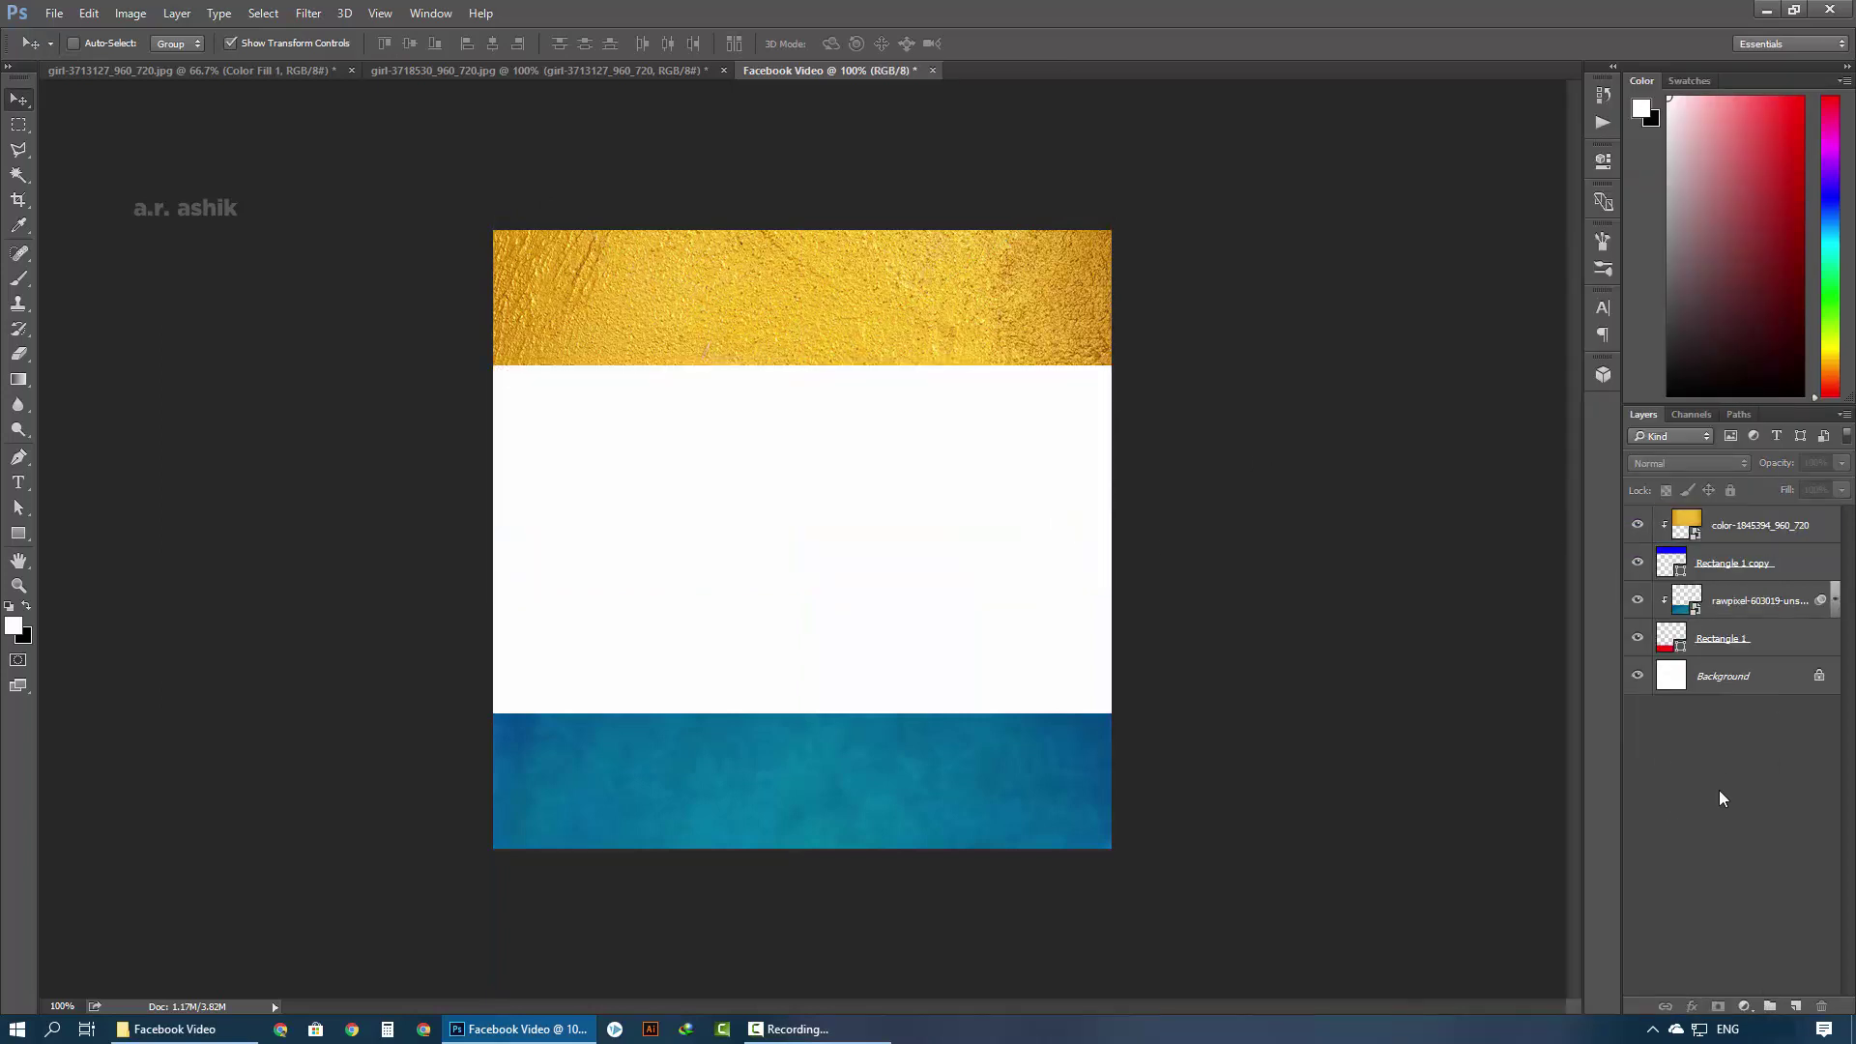
pyautogui.hotkey('ctrl', 'Tab')
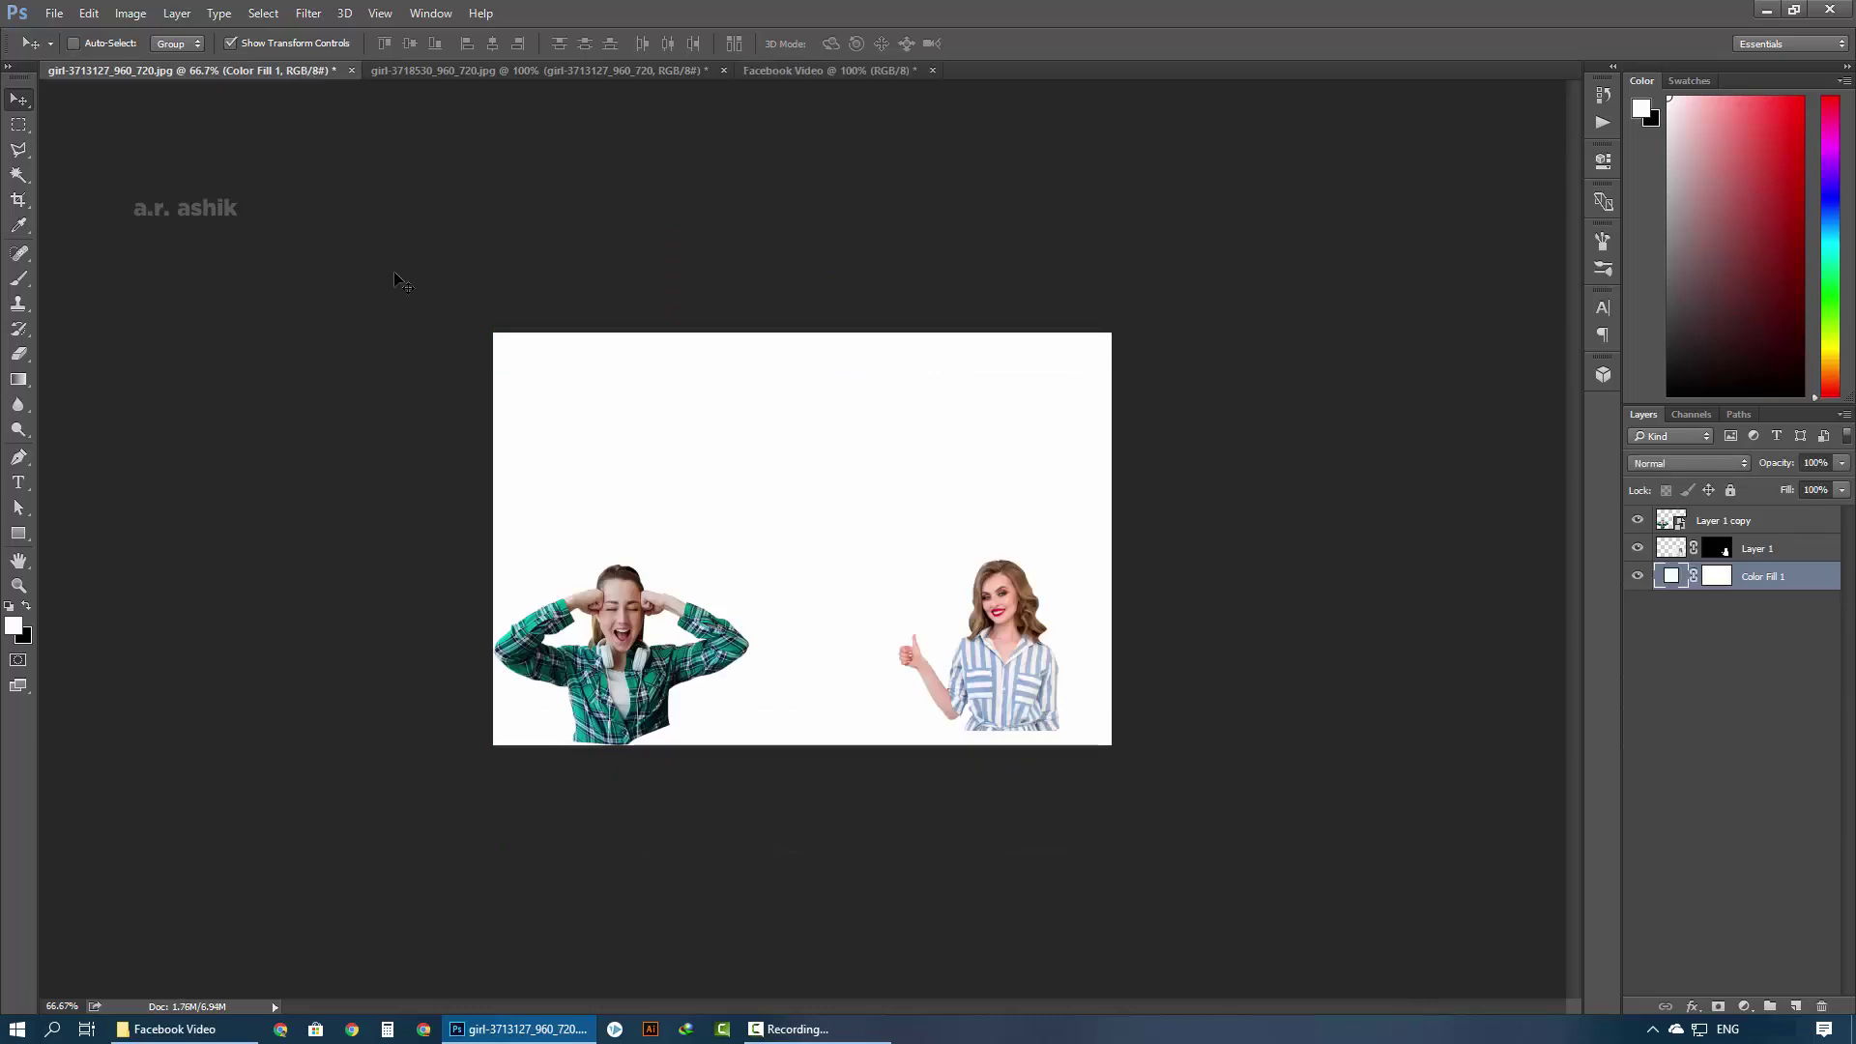
# Drag both cut-out girl layers from the girls document into the Facebook Video poster
pyautogui.click(1796, 521)
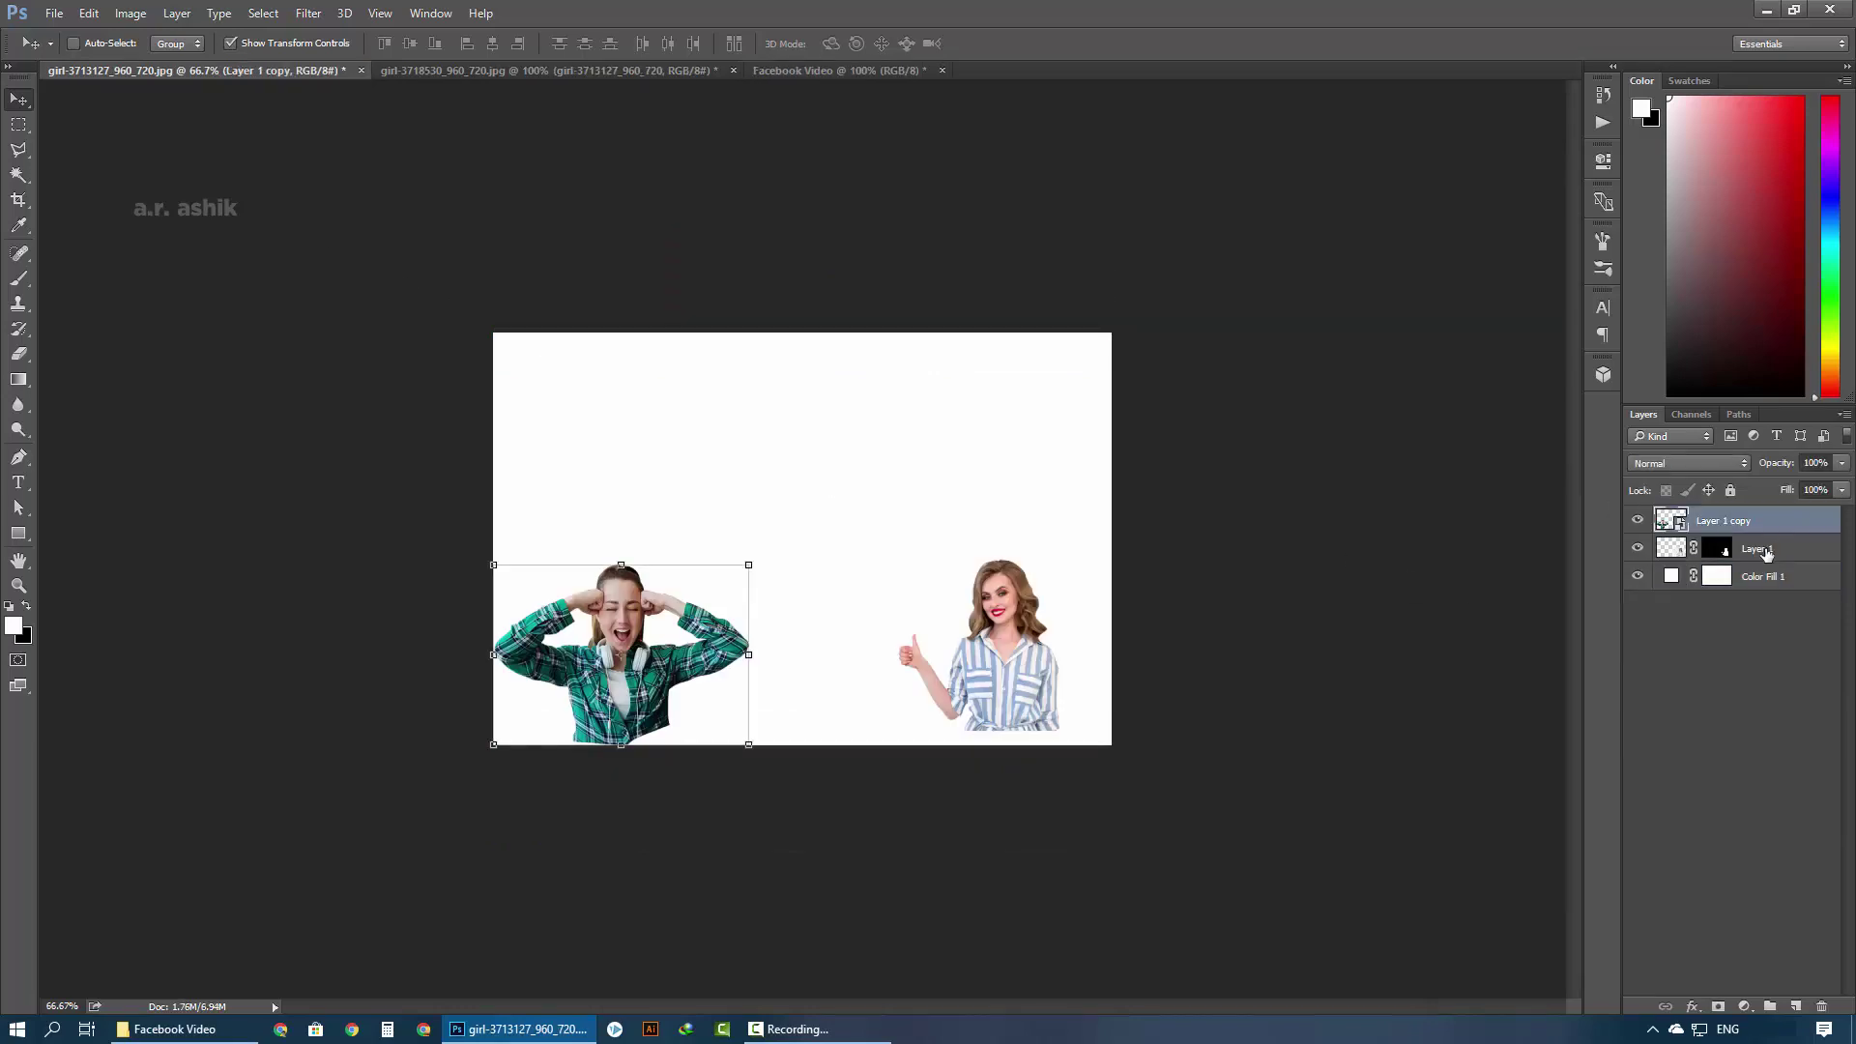
pyautogui.moveTo(619, 657)
pyautogui.mouseDown()
pyautogui.moveTo(723, 91)
pyautogui.moveTo(916, 688)
pyautogui.mouseUp()
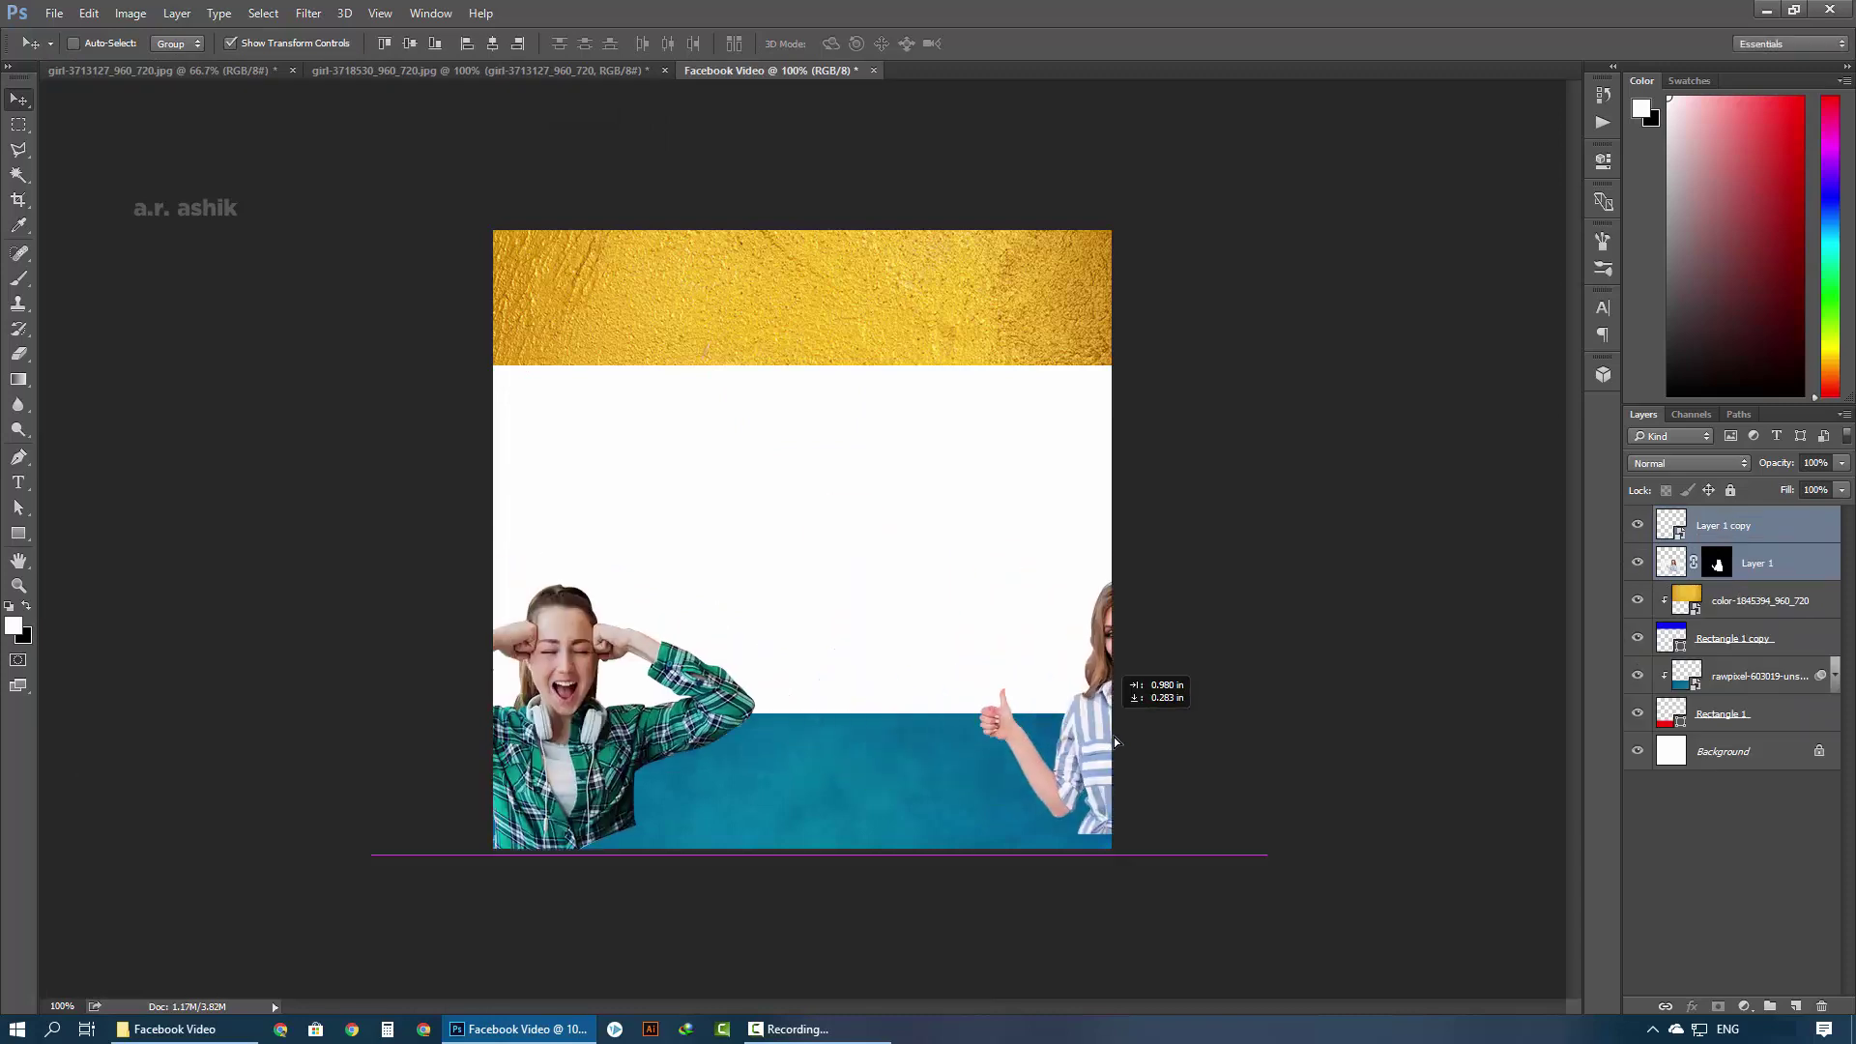
pyautogui.moveTo(917, 689); pyautogui.dragTo(1114, 736)
# Move the girls to the bottom-left and bottom-right corners and group them as Group 1
pyautogui.click(1752, 527)
pyautogui.moveTo(556, 756)
pyautogui.mouseDown()
pyautogui.moveTo(645, 757)
pyautogui.moveTo(621, 823)
pyautogui.mouseUp()
pyautogui.click(1756, 567)
pyautogui.moveTo(1071, 793); pyautogui.dragTo(992, 797)
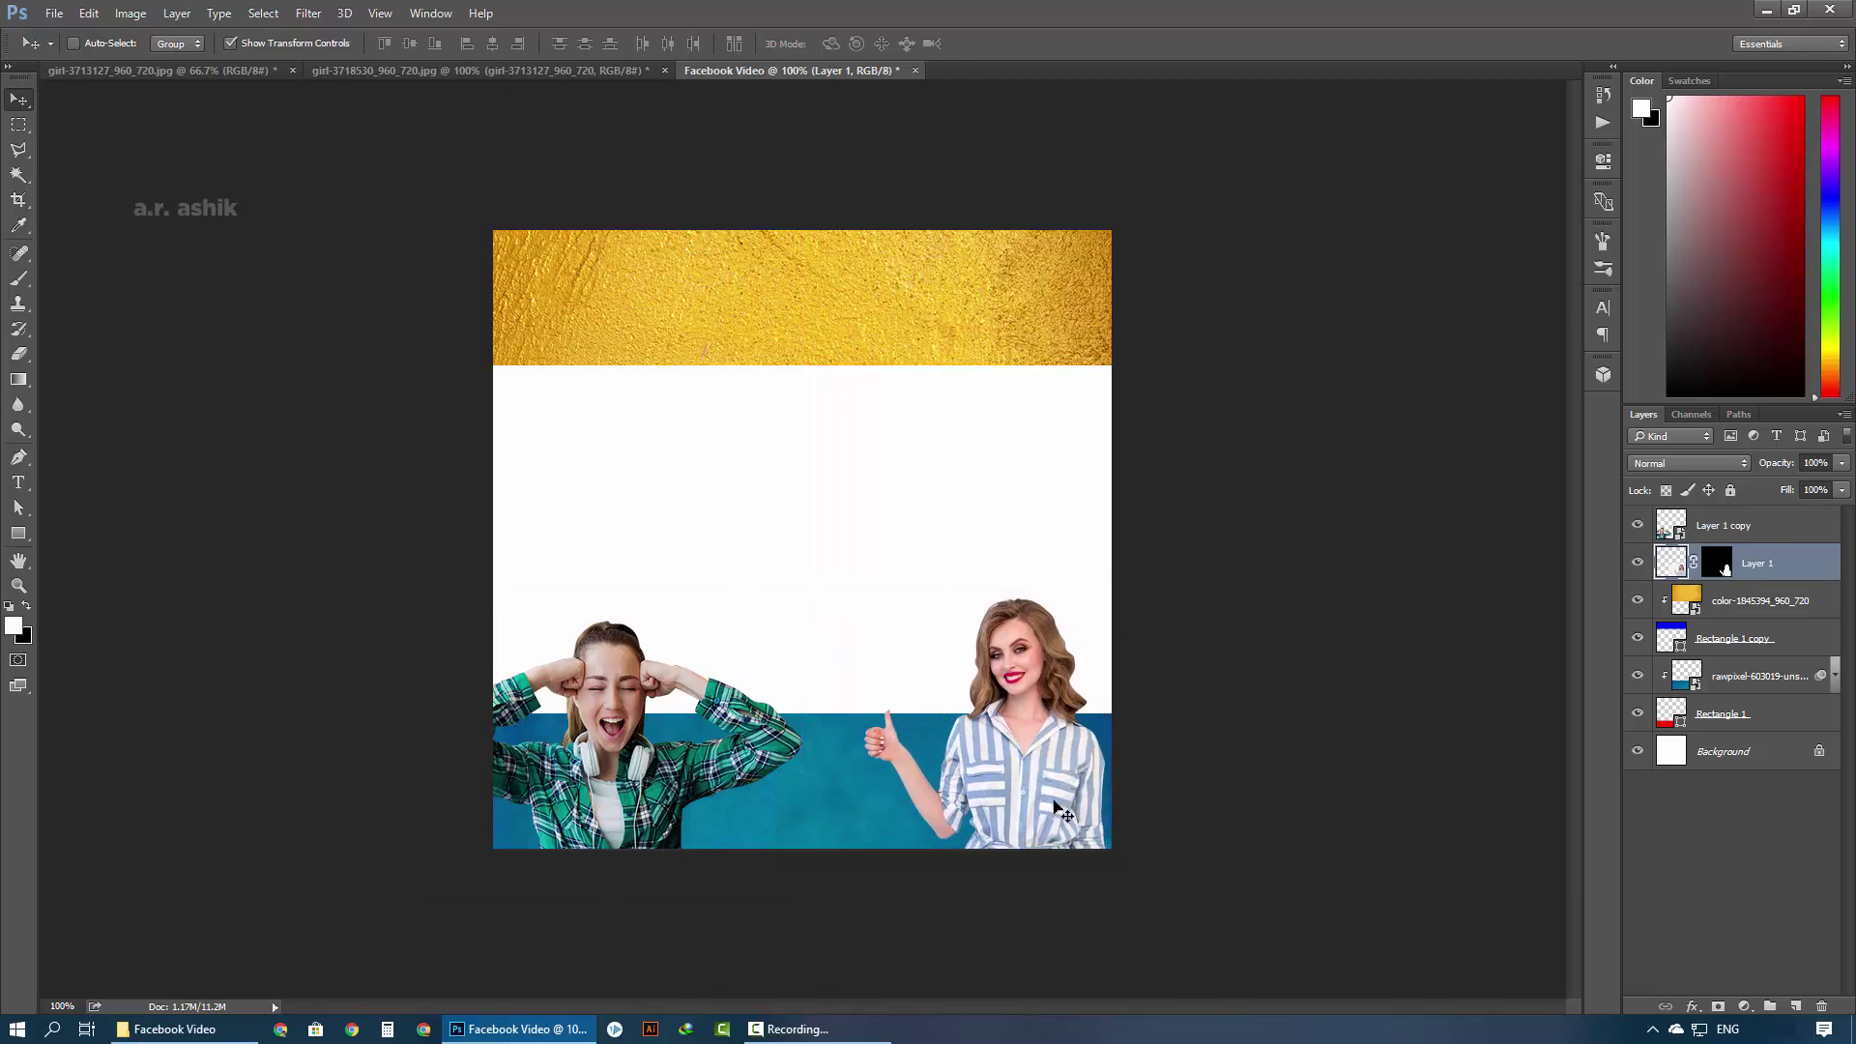
pyautogui.click(1729, 537)
pyautogui.keyDown('shift'); pyautogui.click(1732, 568); pyautogui.keyUp('shift')
pyautogui.hotkey('ctrl', 'g')
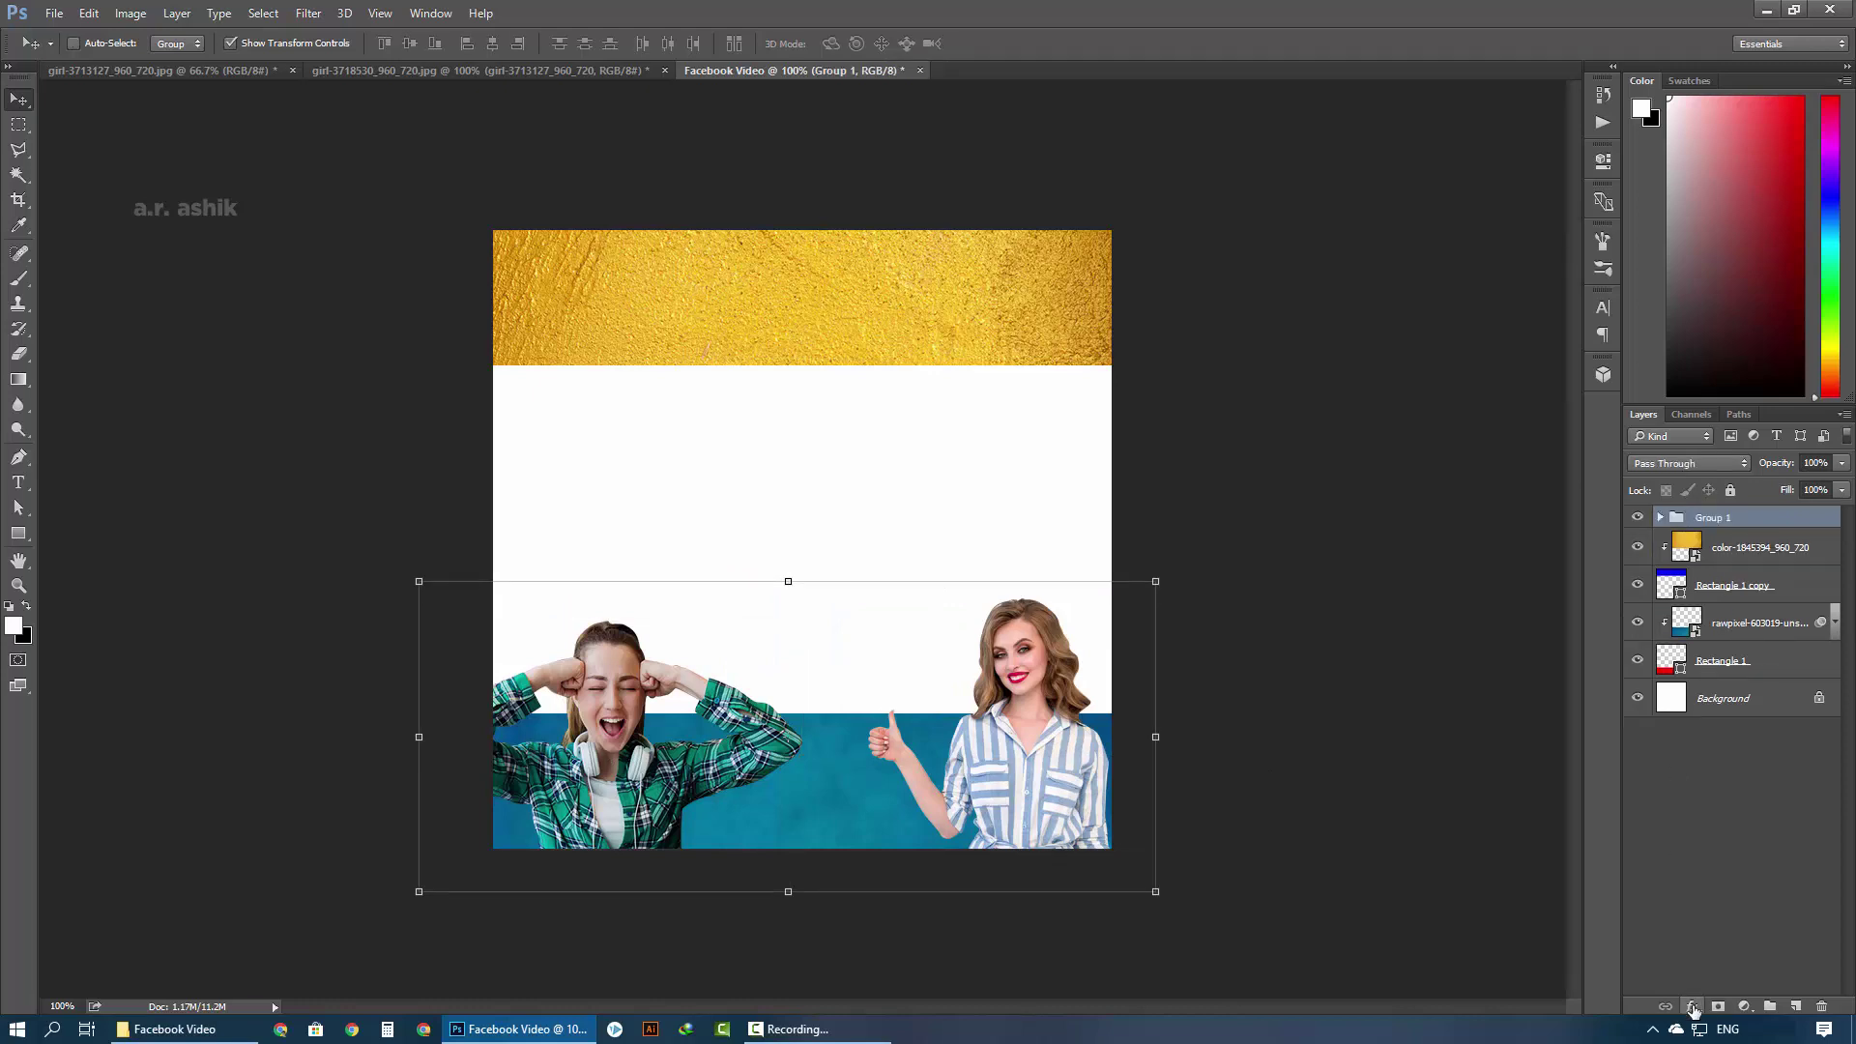
# Add a white Stroke layer effect around Group 1's two girls
pyautogui.click(1694, 1010)
pyautogui.click(1682, 822)
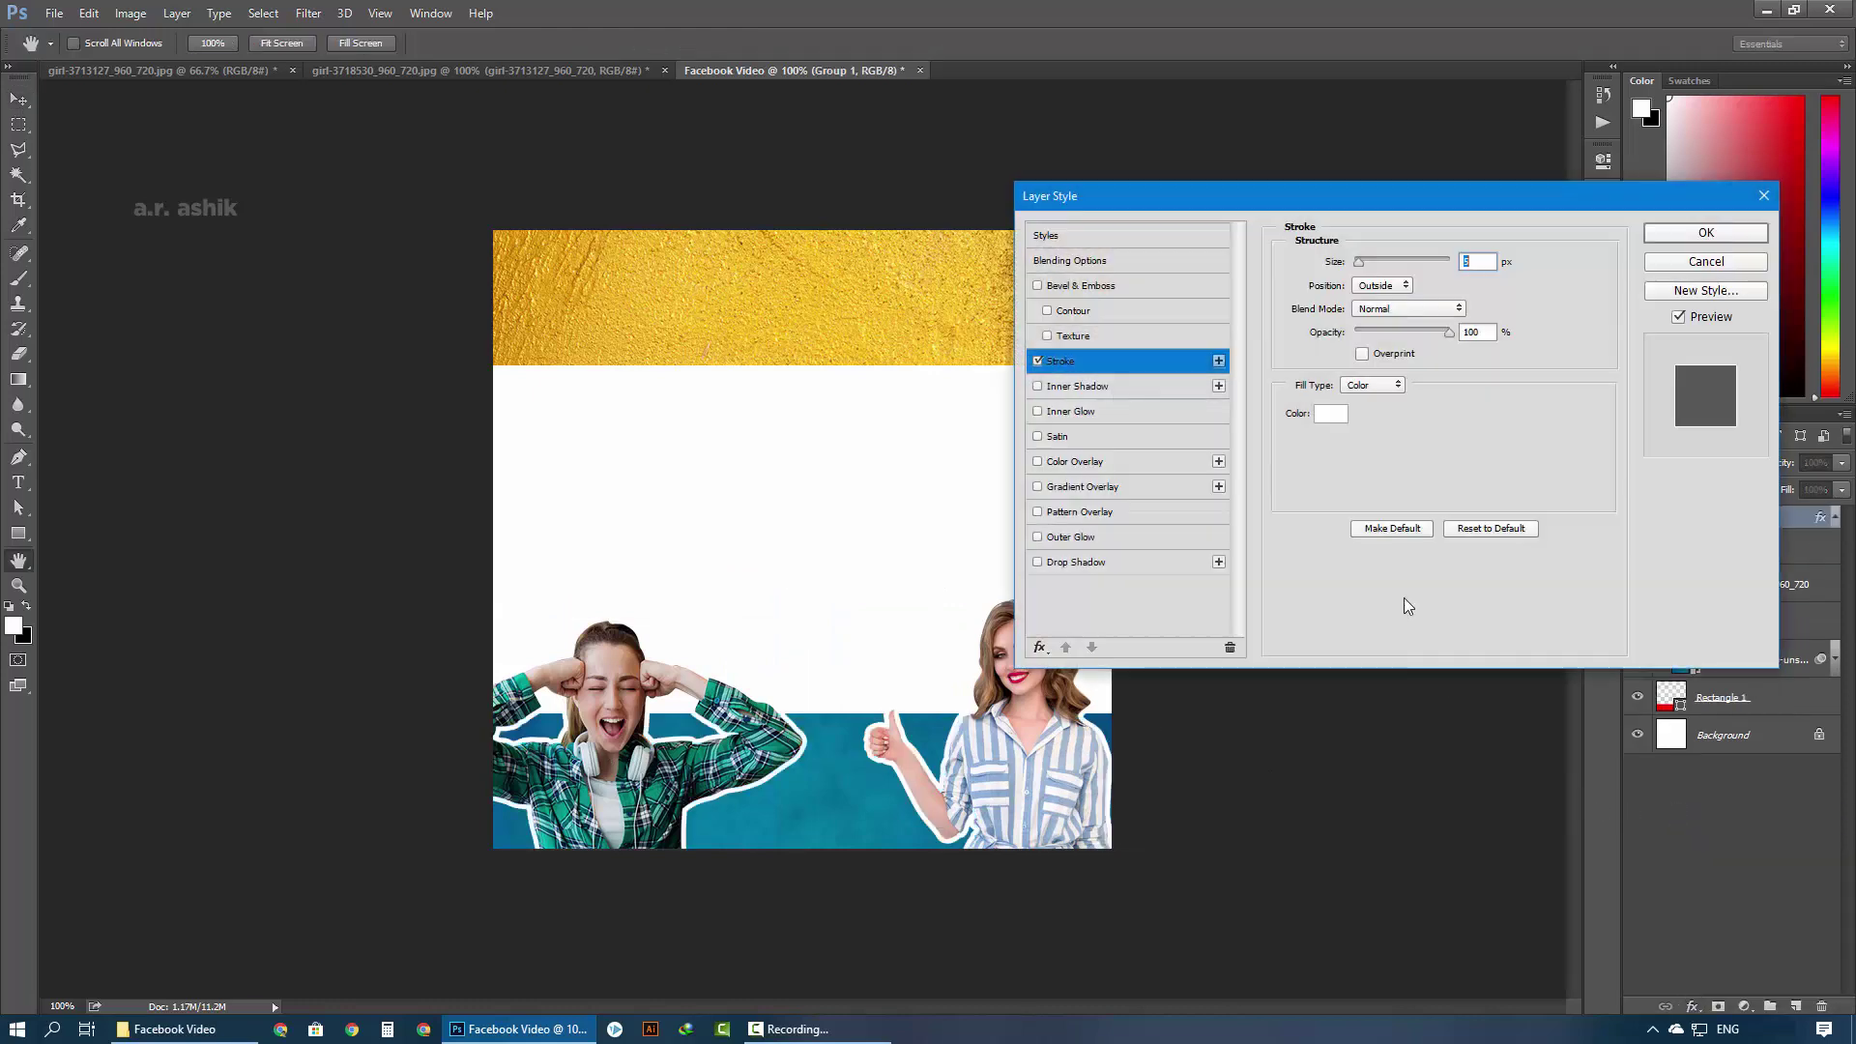
pyautogui.click(1692, 232)
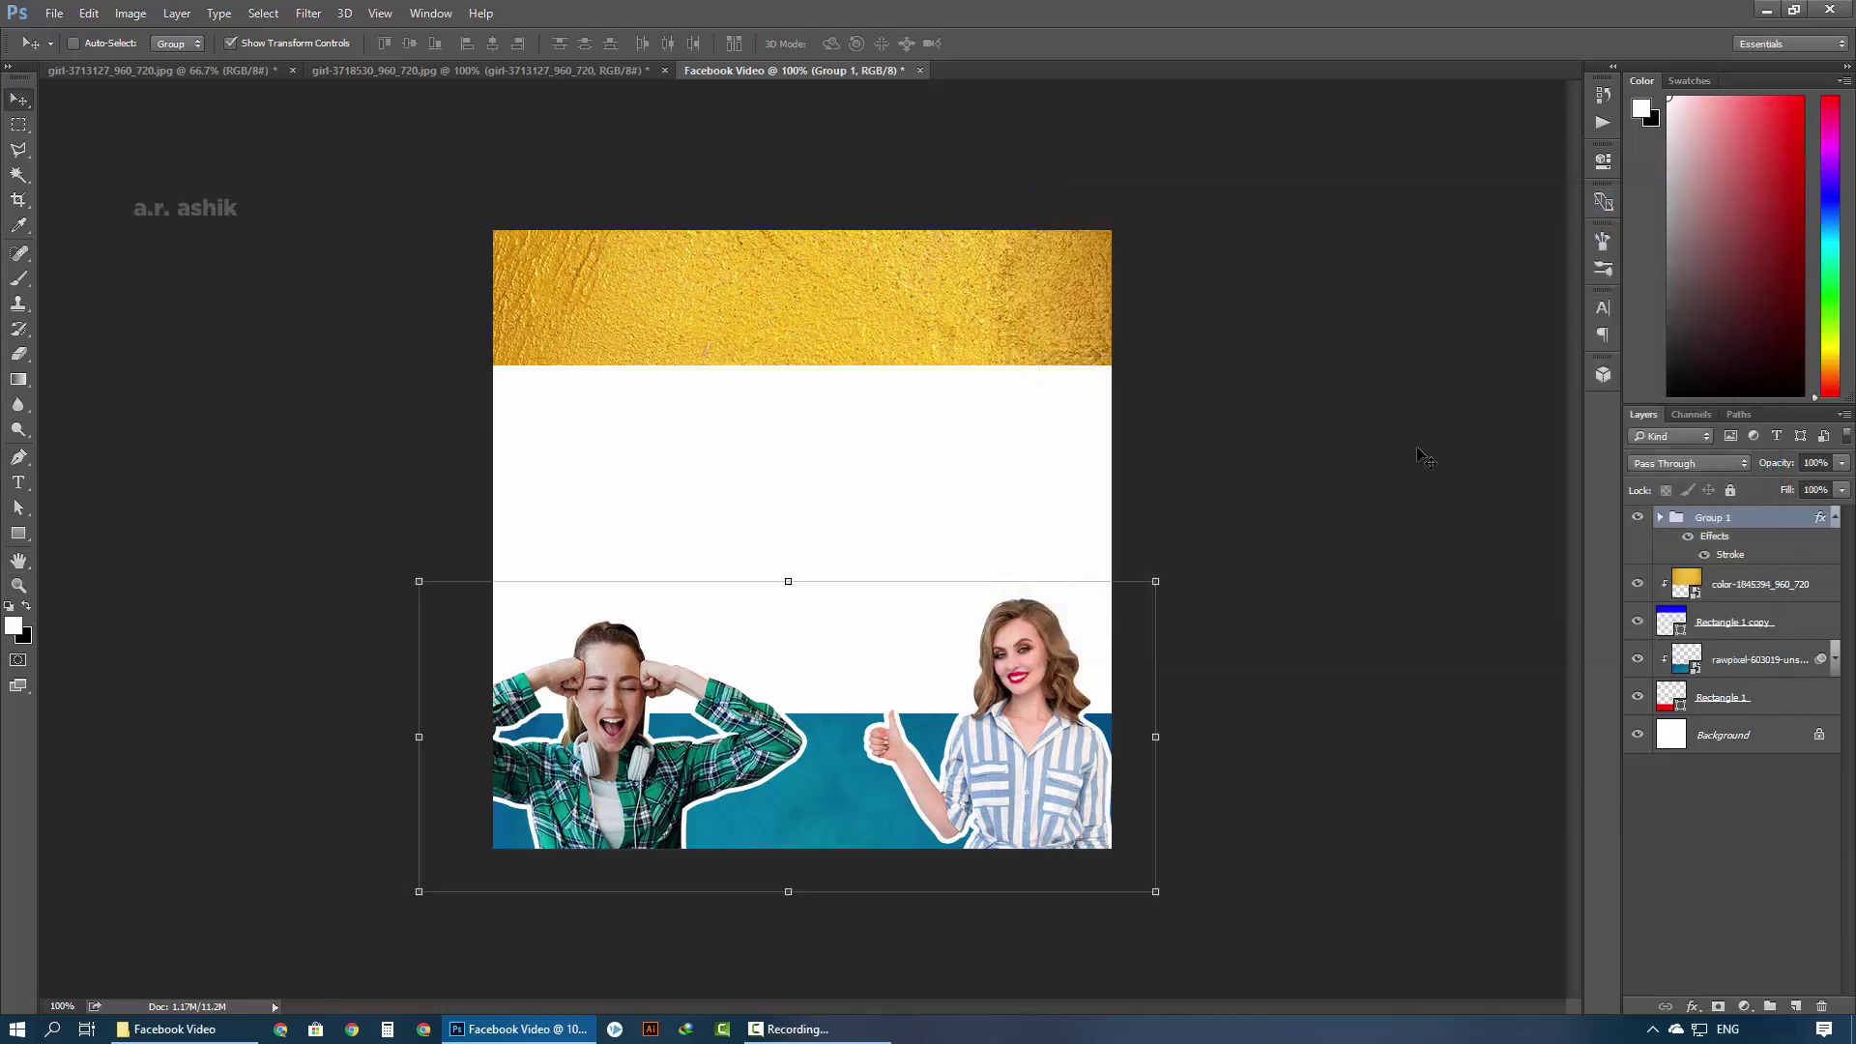
# Apply a Gaussian Blur to the gold texture and shift it upward
pyautogui.click(1720, 582)
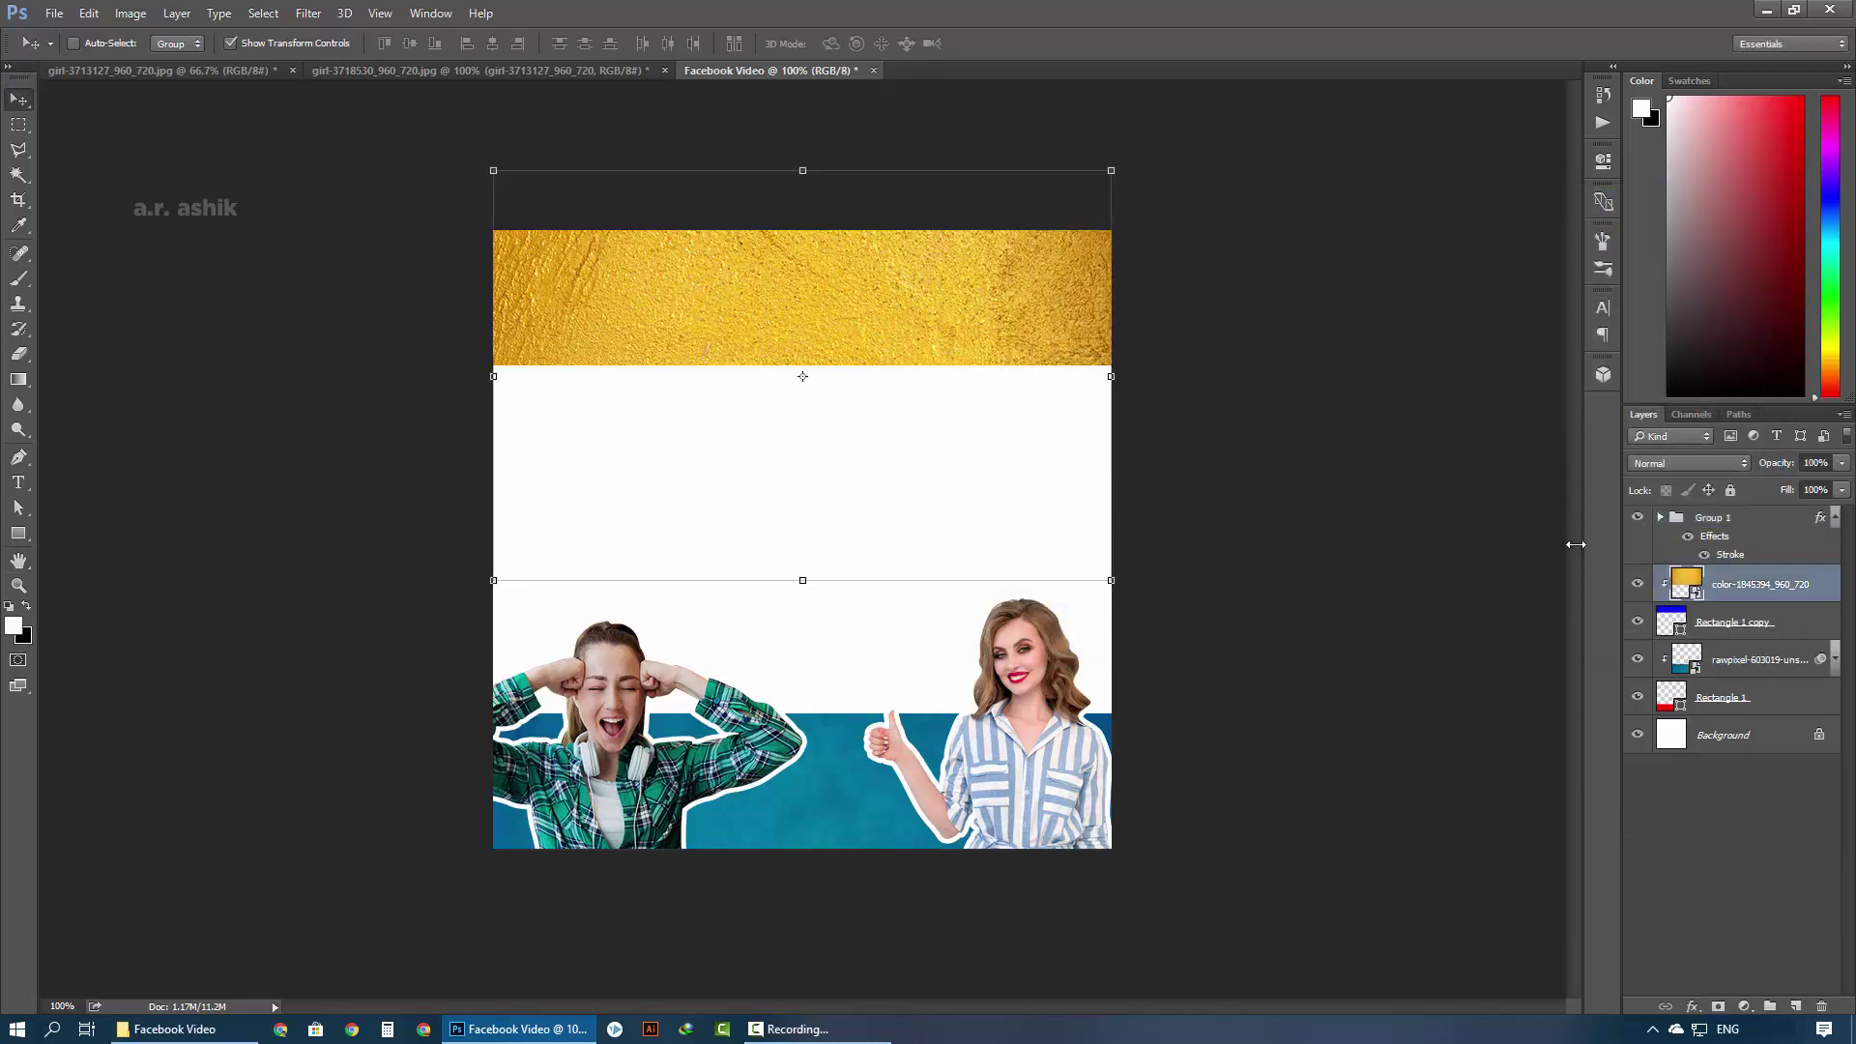
pyautogui.click(297, 12)
pyautogui.moveTo(317, 226)
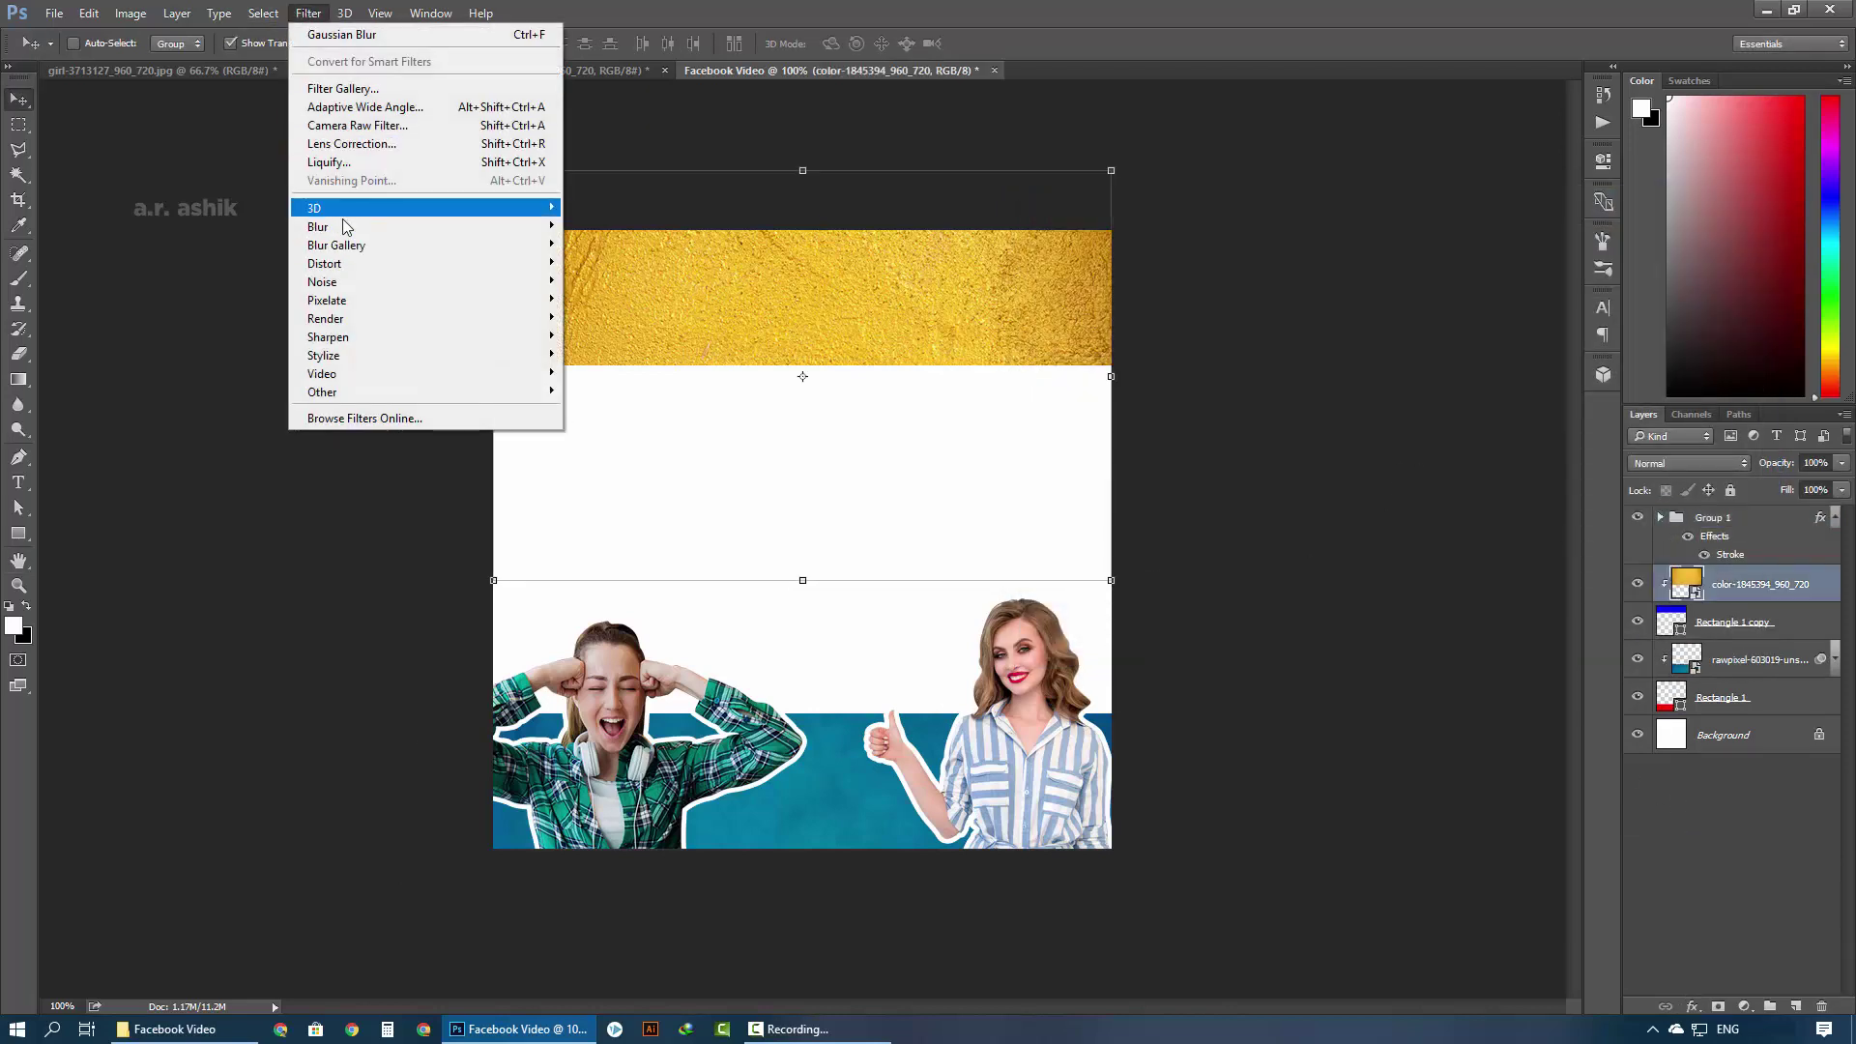
pyautogui.click(584, 298)
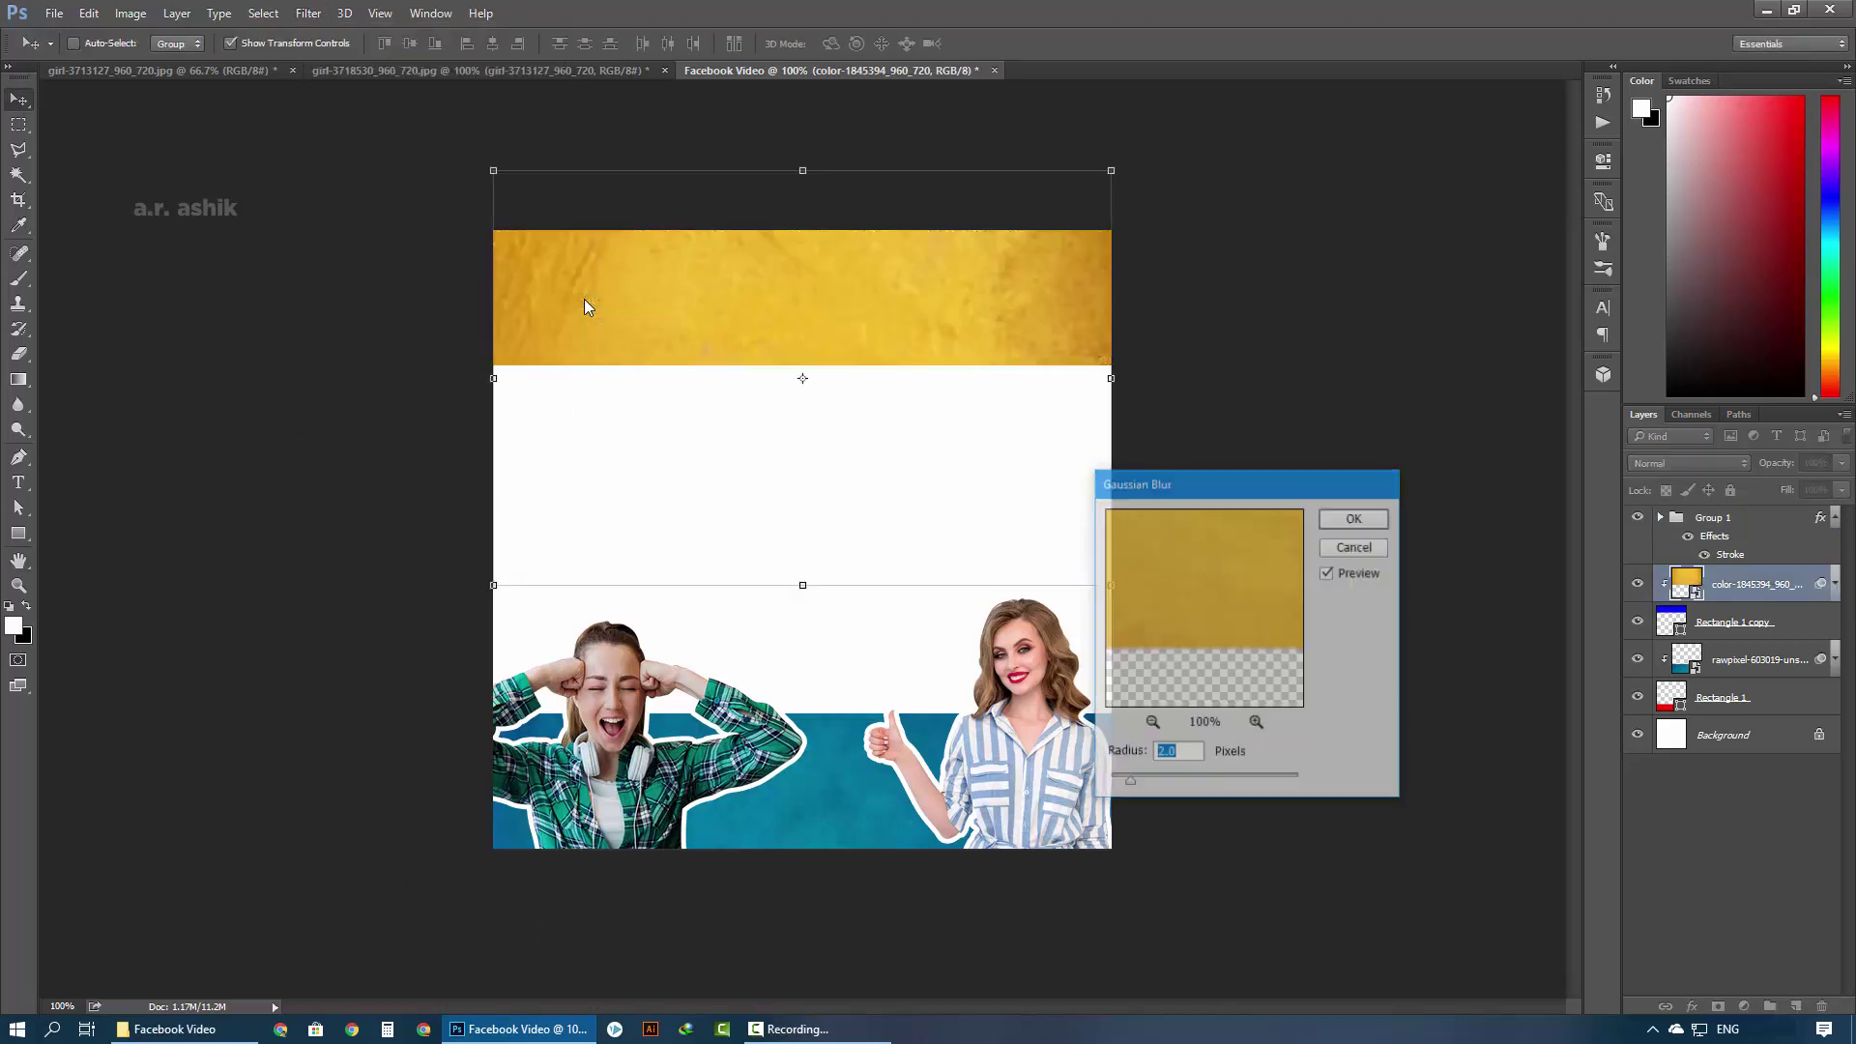
pyautogui.press('Return')
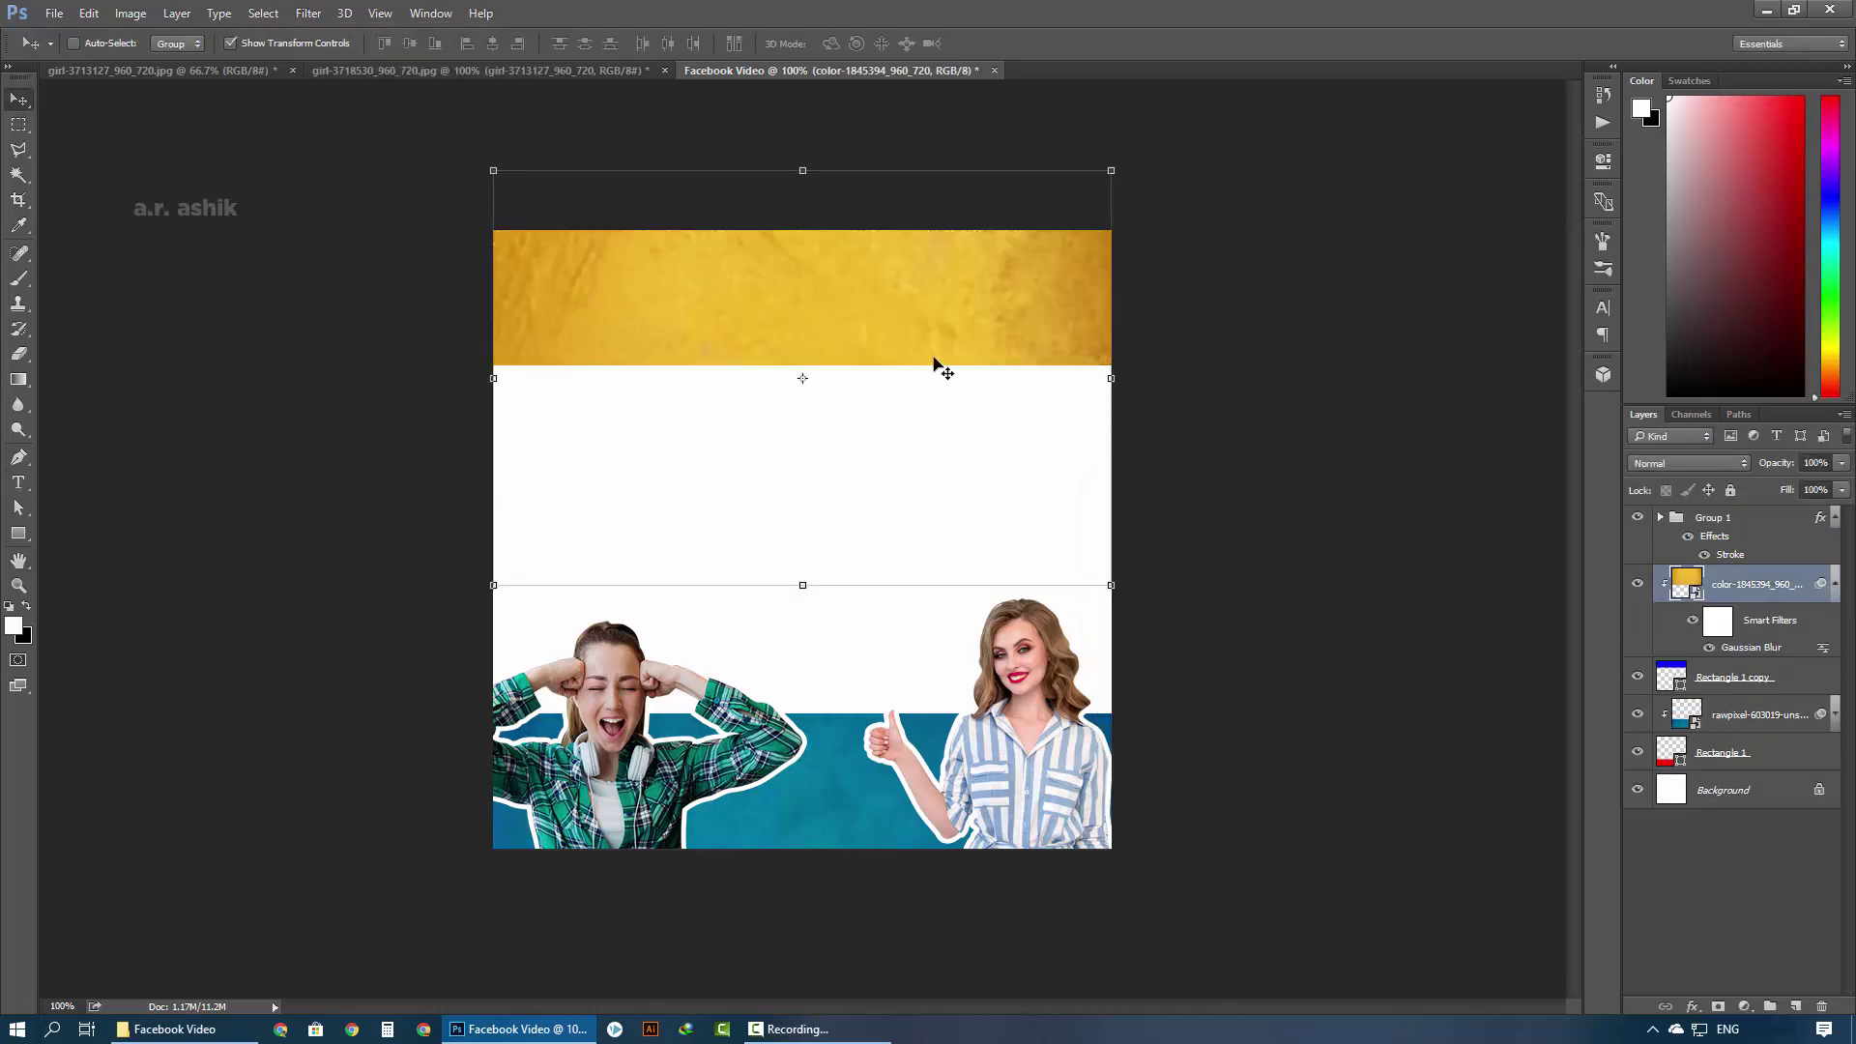
pyautogui.moveTo(934, 363); pyautogui.dragTo(937, 246)
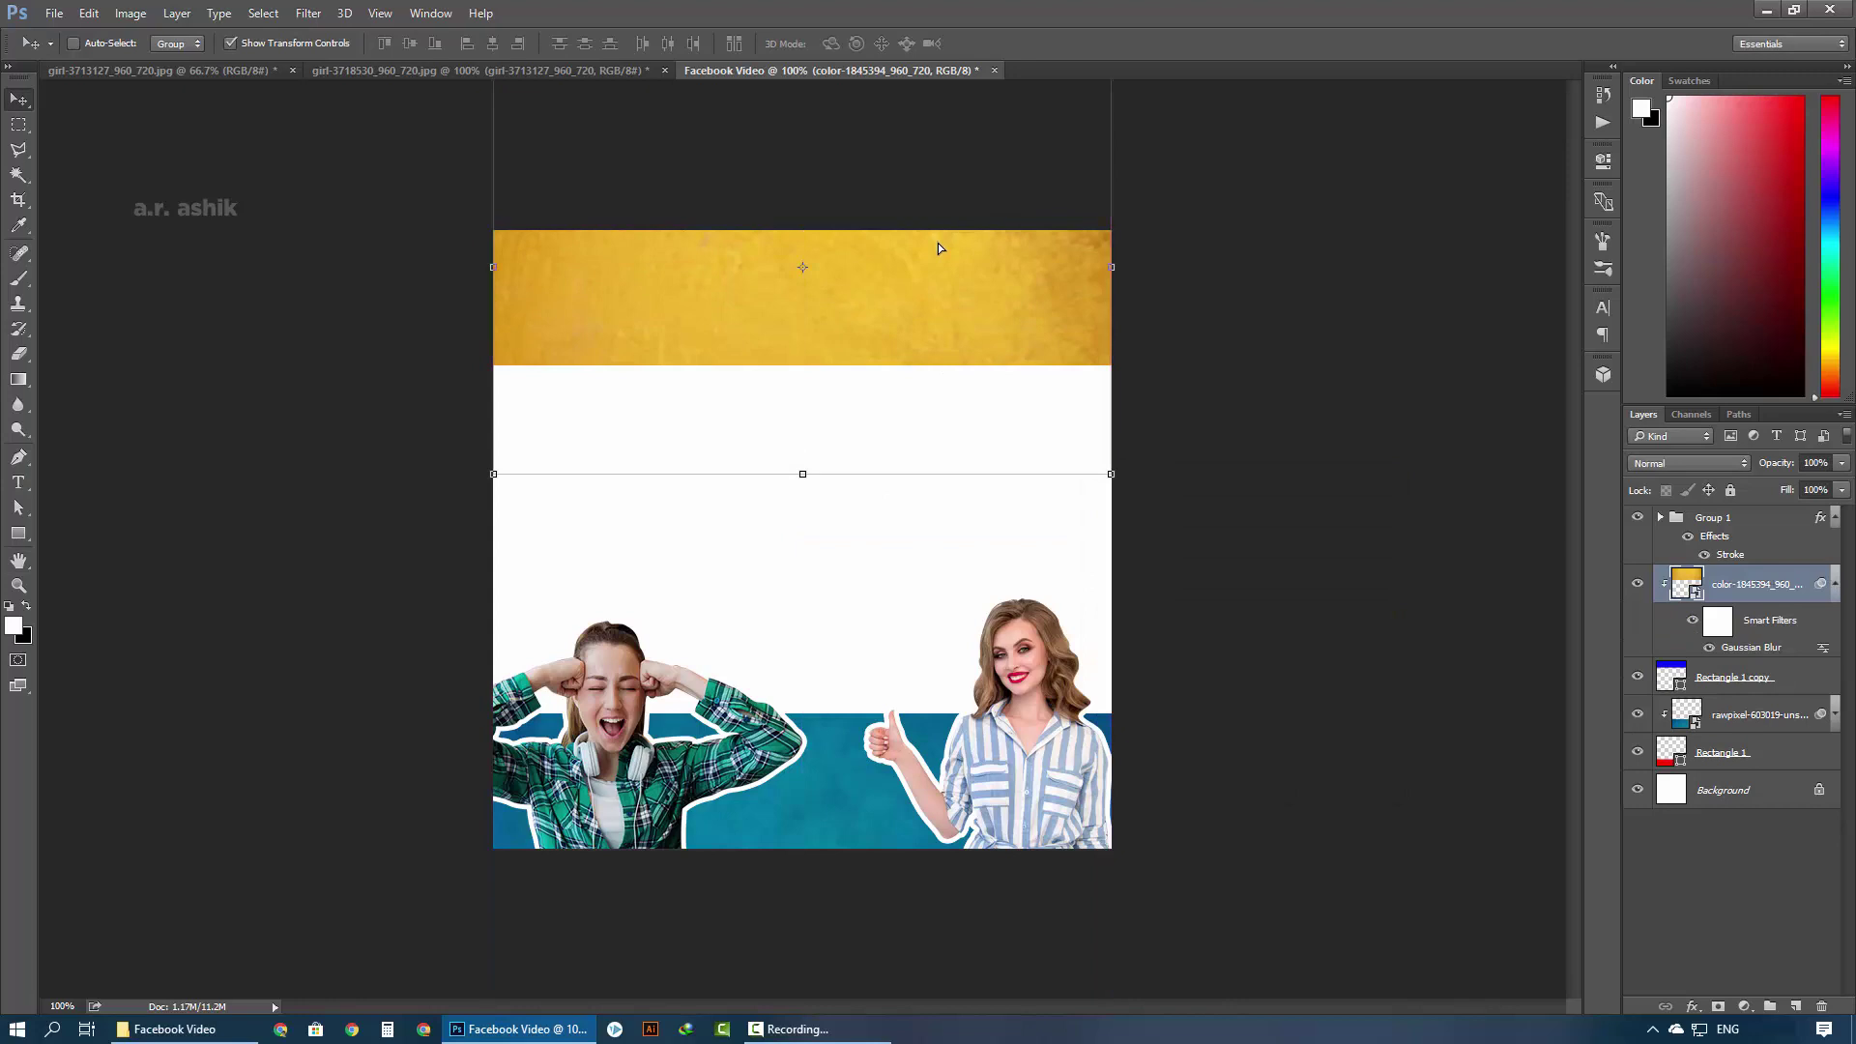
# Create a Doctor Glitch Regular text layer with the pasted title and move it into the gold band
pyautogui.click(28, 490)
pyautogui.click(583, 421)
pyautogui.click(169, 43)
pyautogui.write('doct')
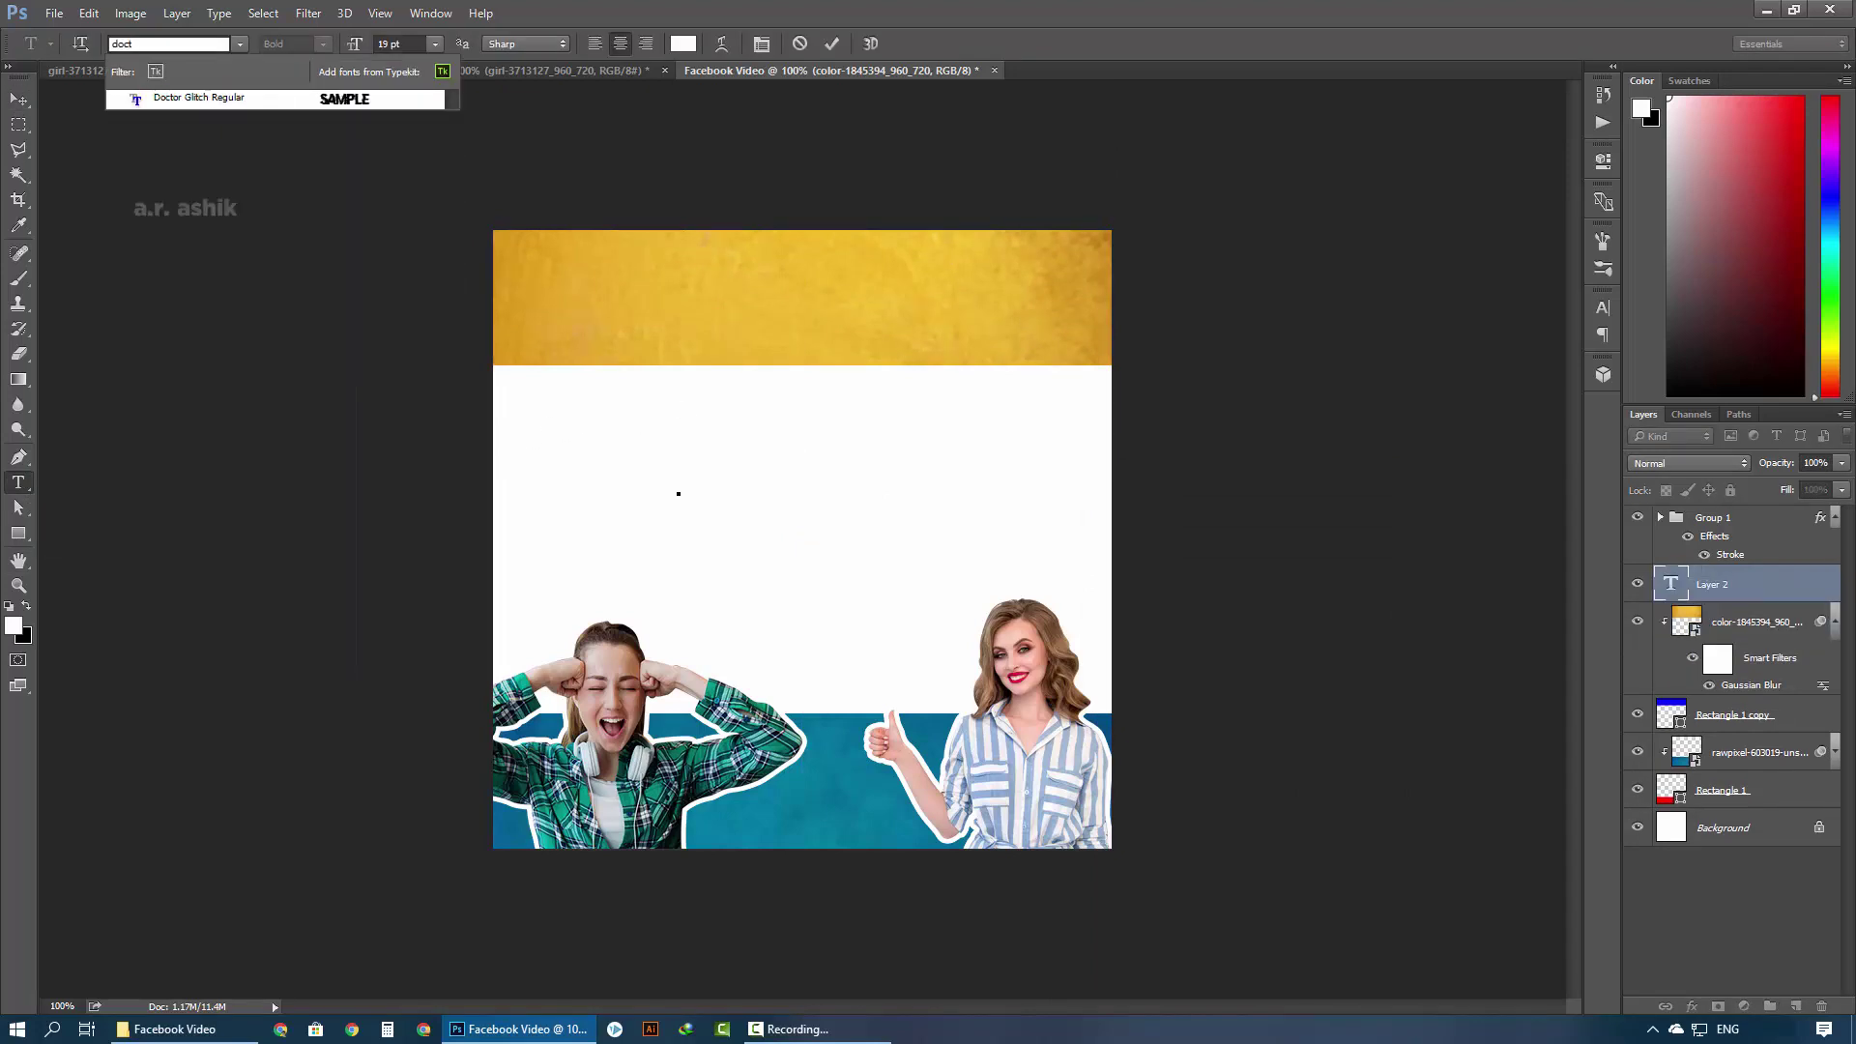
pyautogui.press('Return')
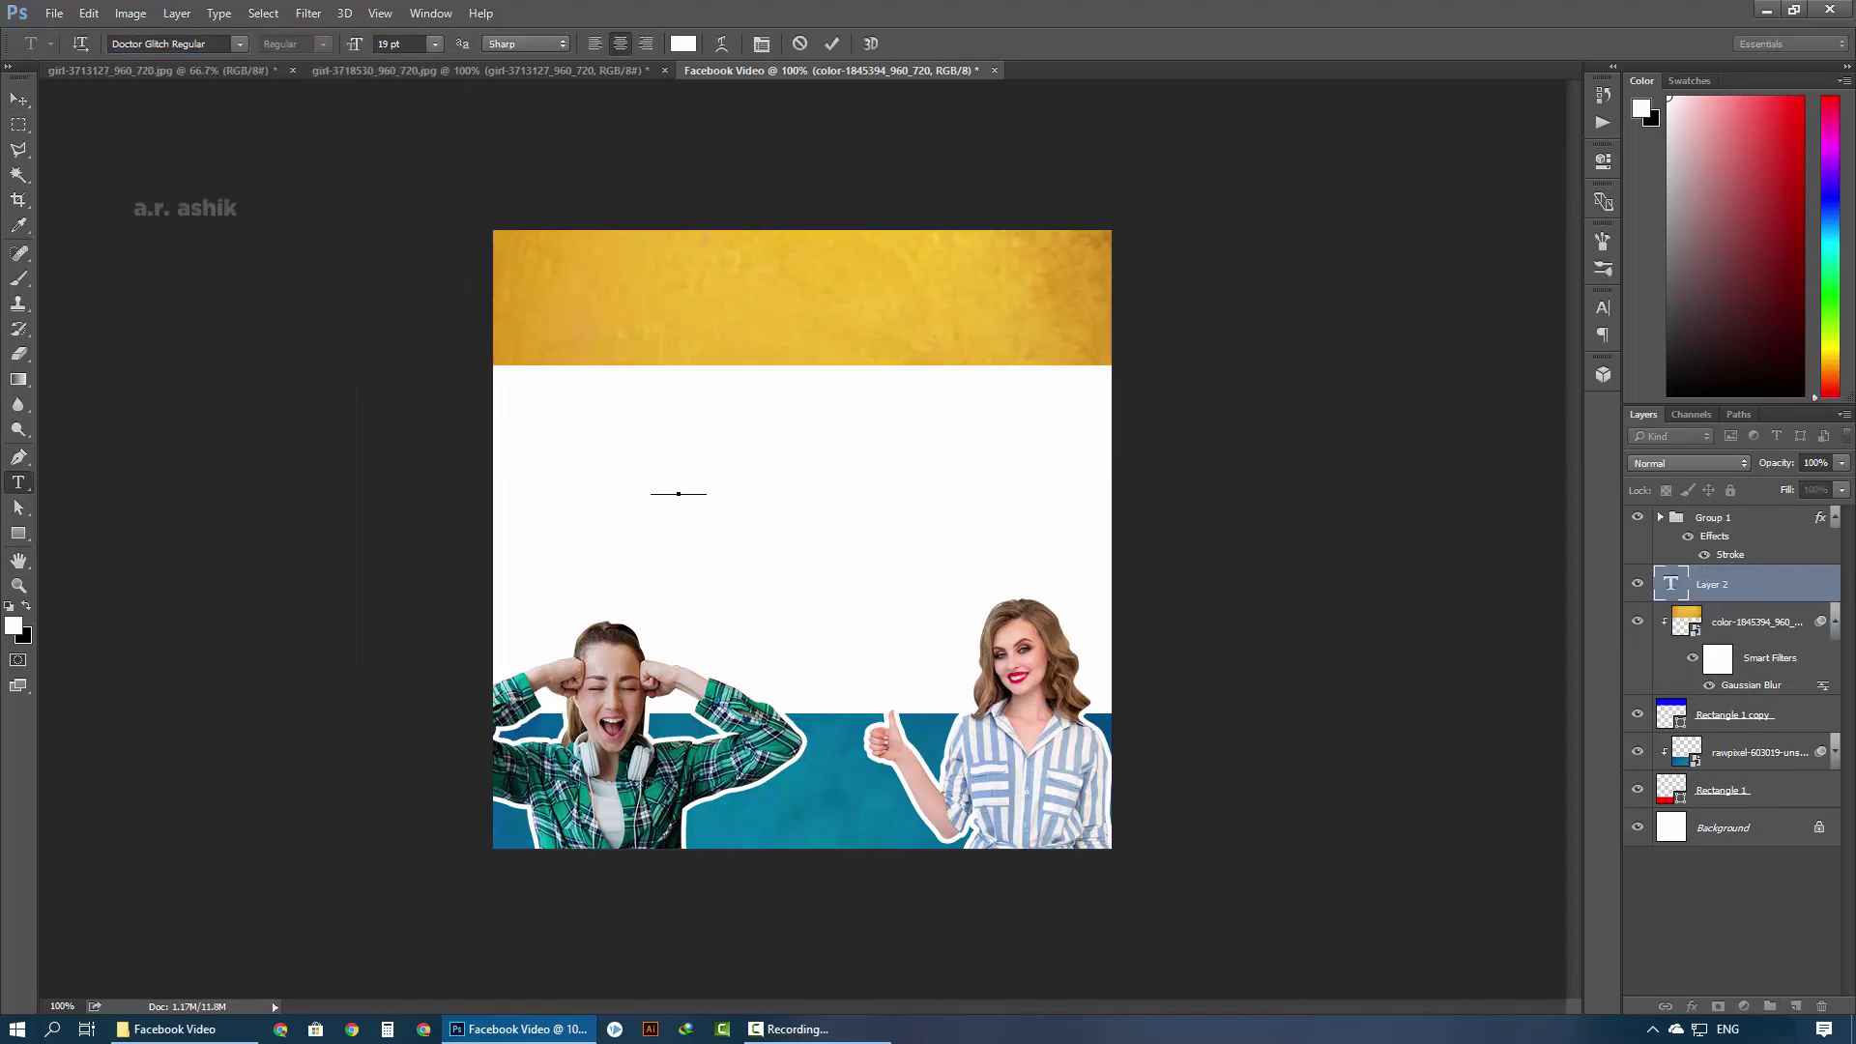
pyautogui.hotkey('ctrl', 'v')
pyautogui.hotkey('ctrl', 'v')
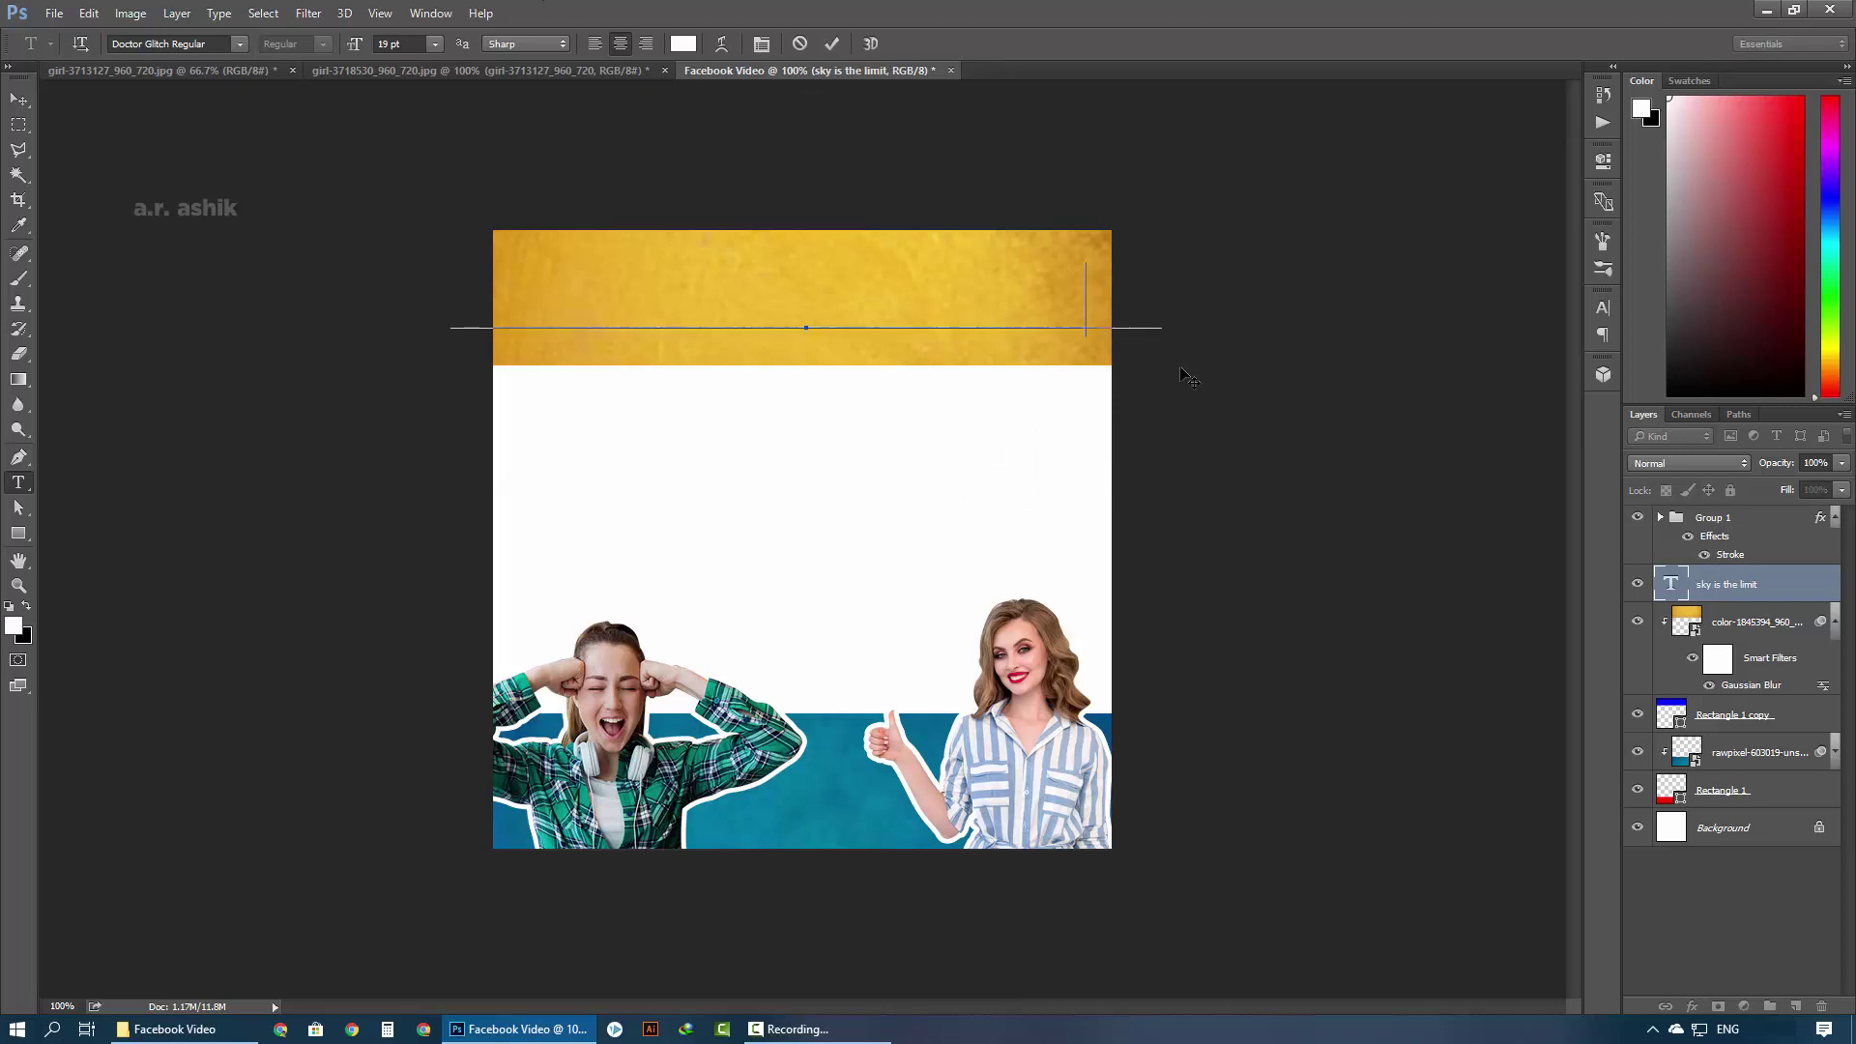
pyautogui.moveTo(1057, 555); pyautogui.dragTo(1199, 370)
# Resize the SKY IS THE LIMIT title to 10 pt and make it faux bold
pyautogui.tripleClick(811, 259)
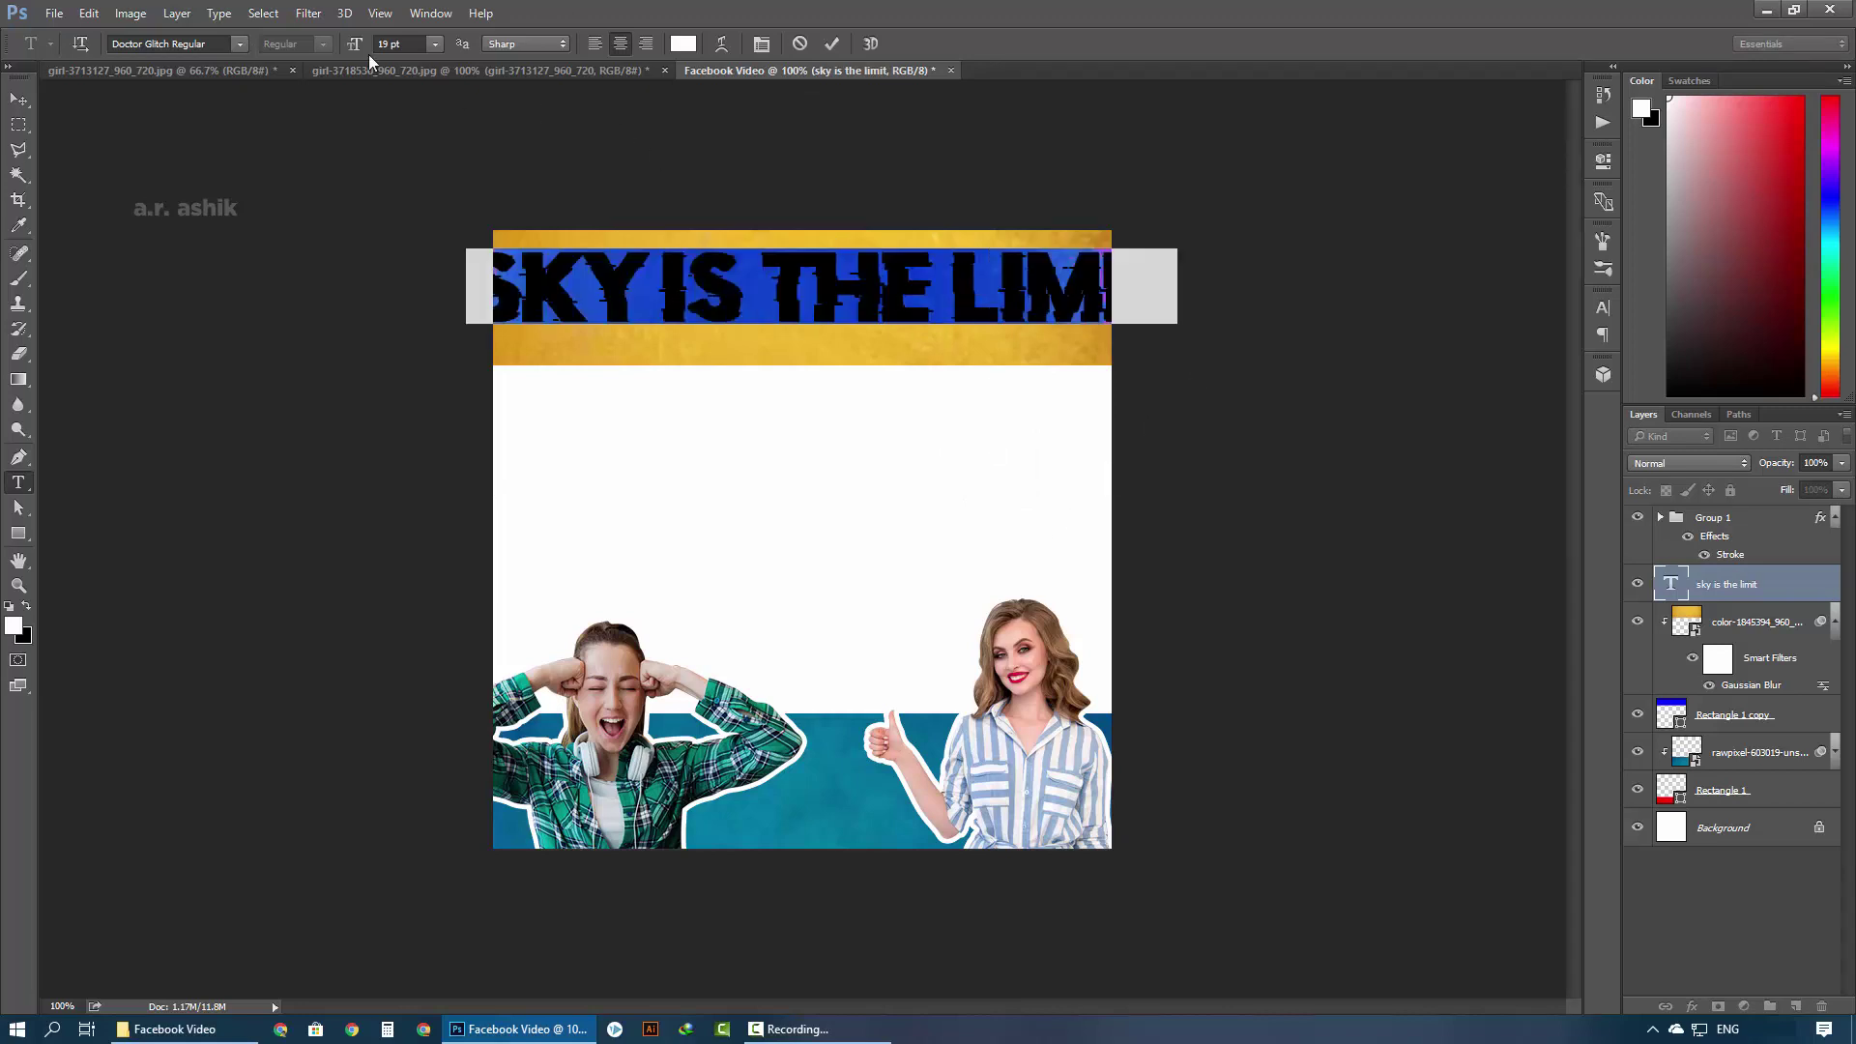
pyautogui.moveTo(356, 45); pyautogui.dragTo(346, 49)
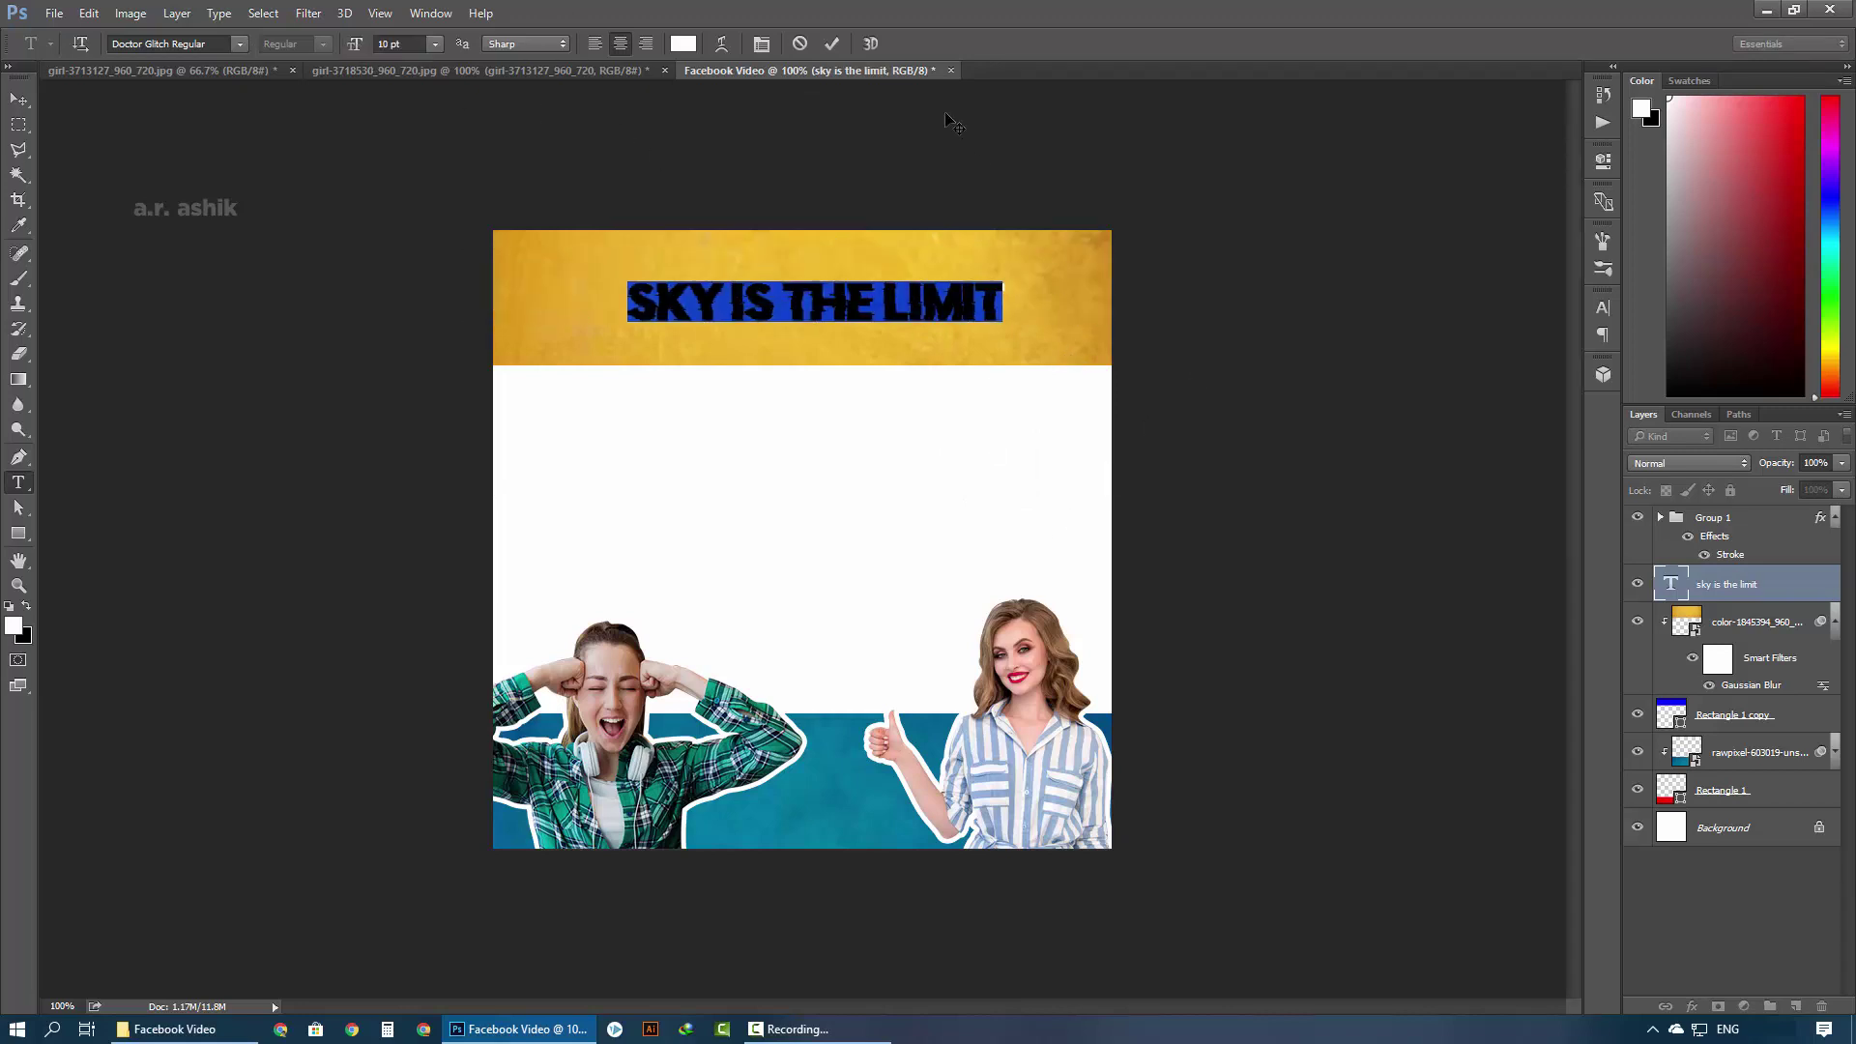
pyautogui.click(829, 44)
pyautogui.click(1612, 306)
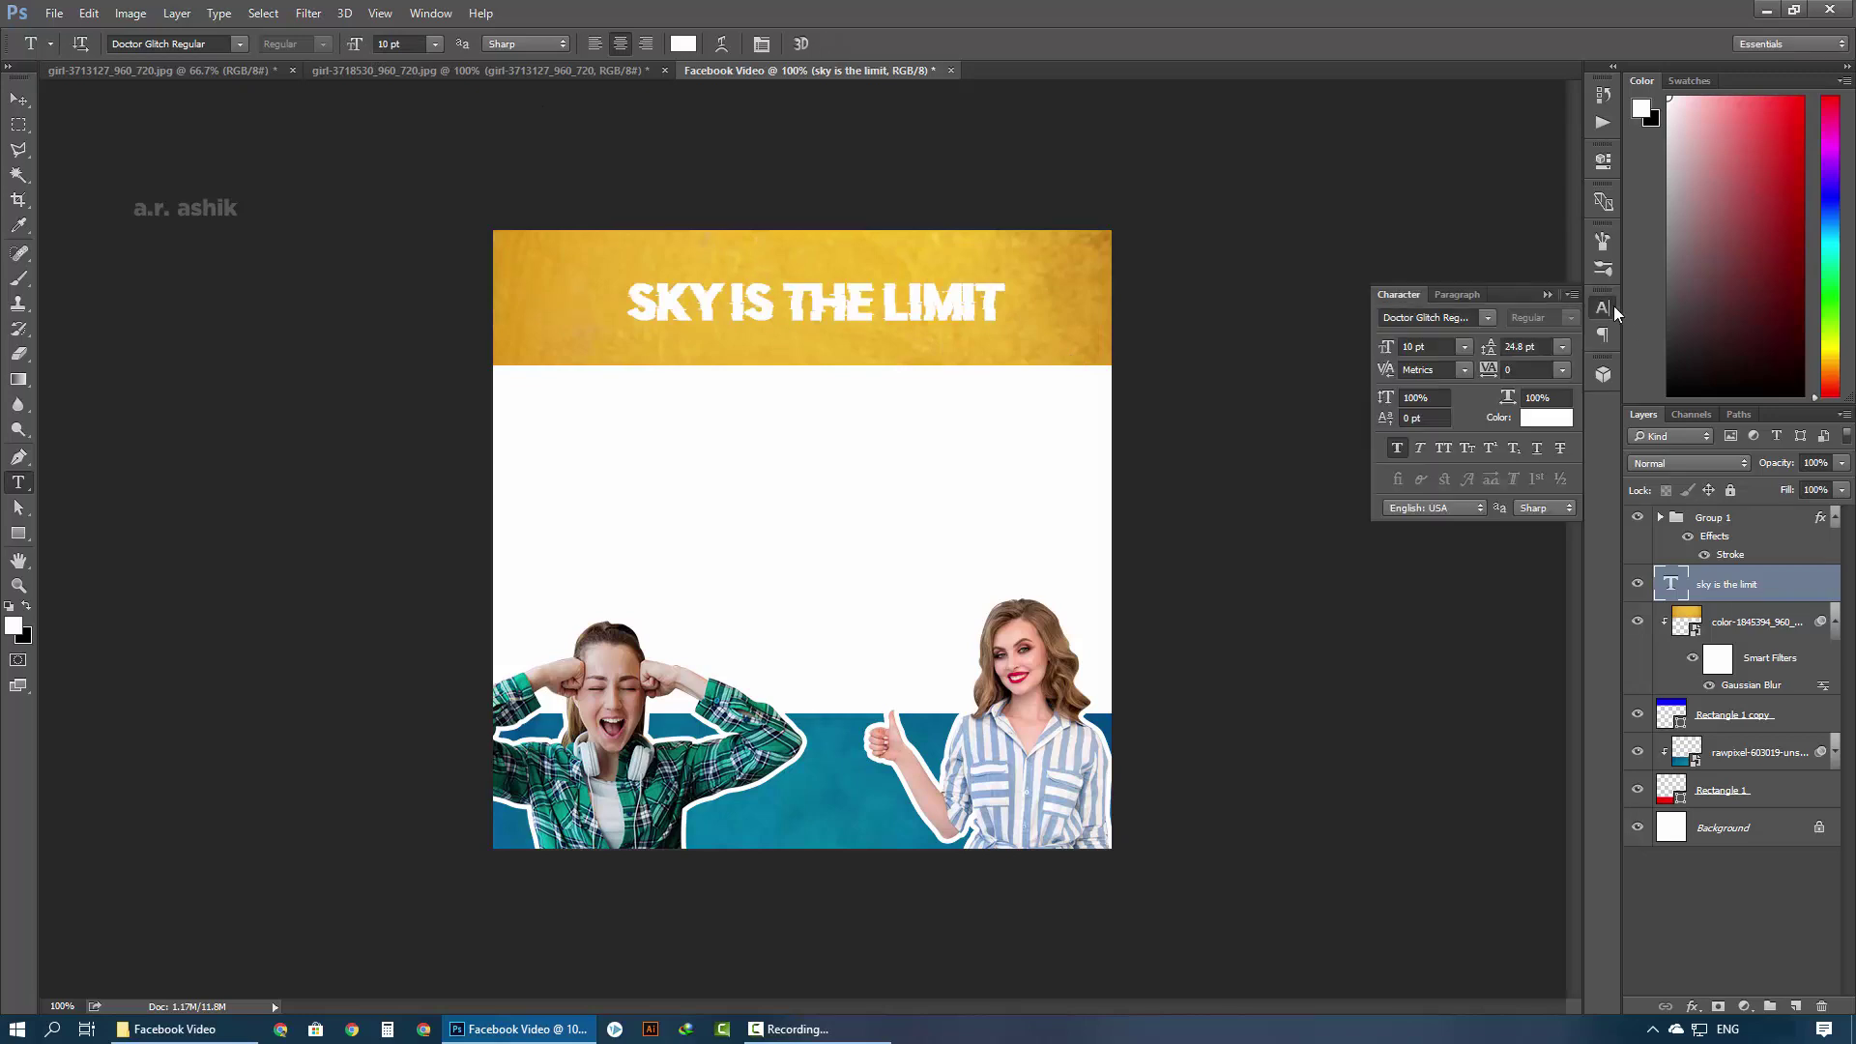
pyautogui.click(1395, 449)
# Nudge the title up, then down a few pixels to re-centre it in the band
pyautogui.click(967, 356)
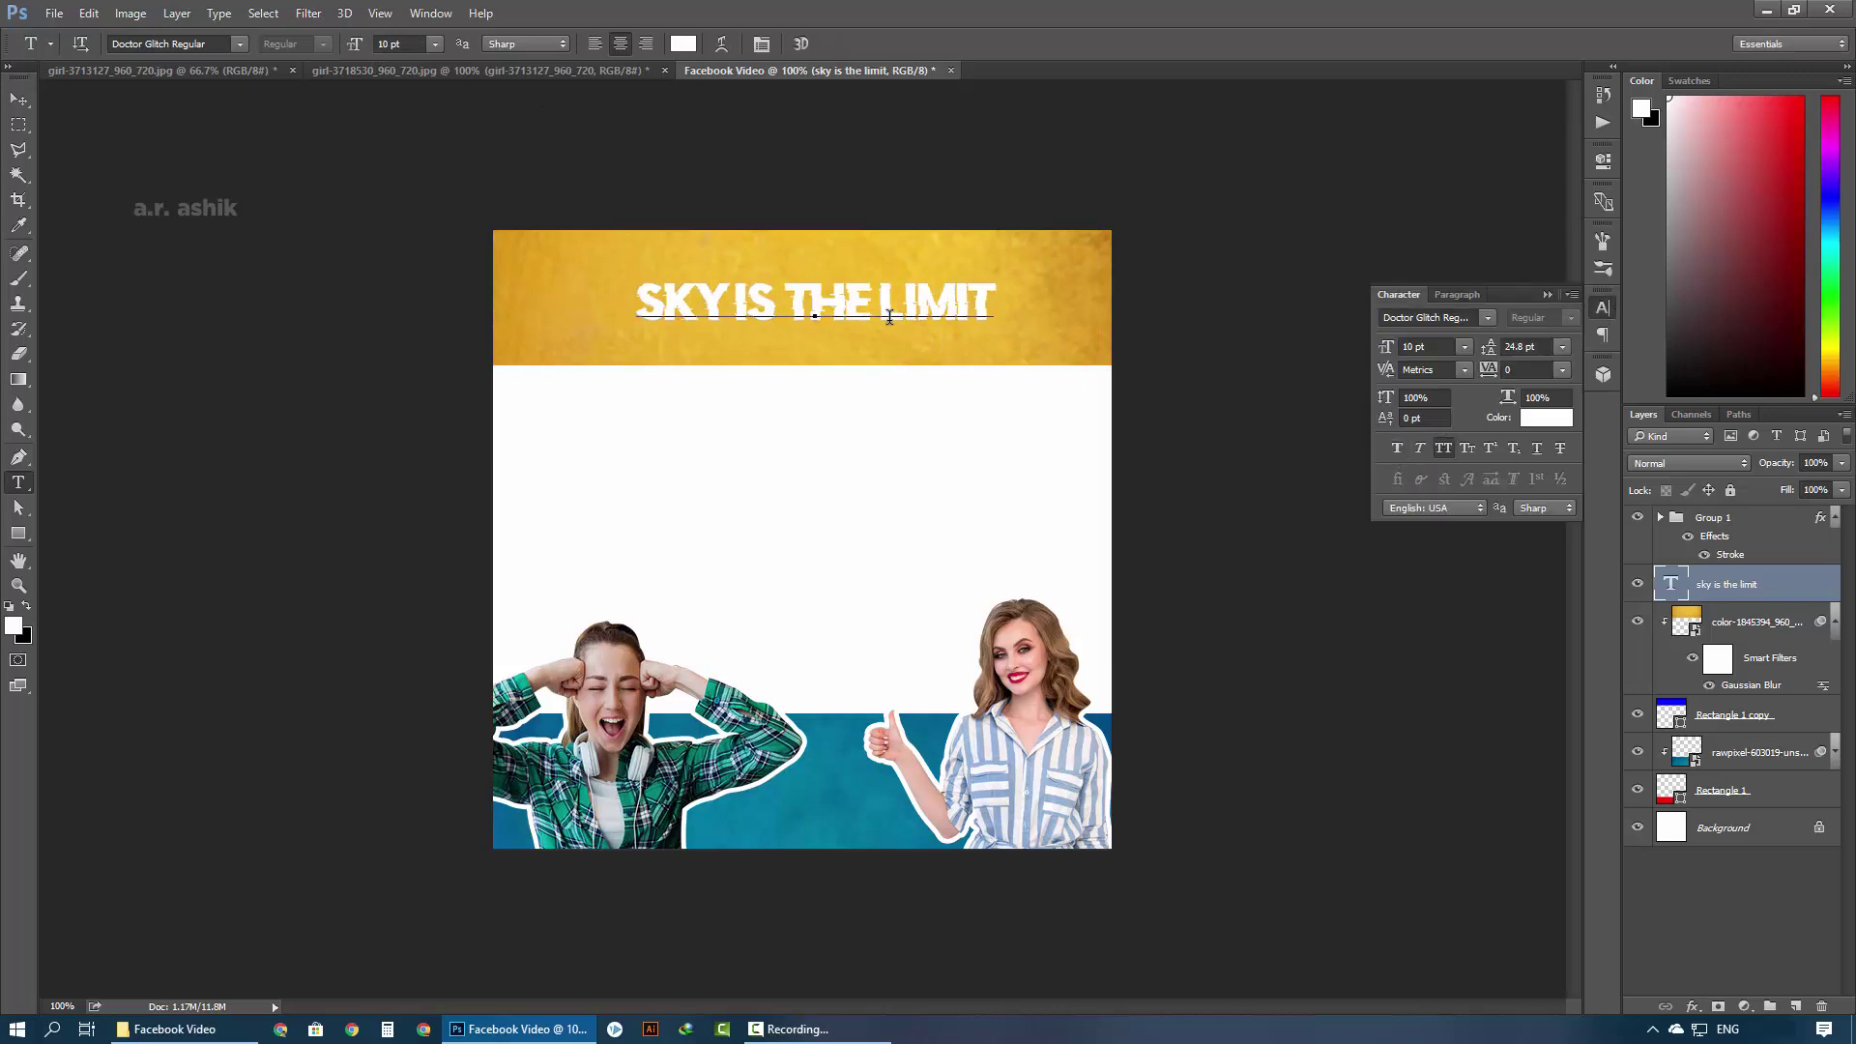
pyautogui.hotkey('ctrl', 'a')
pyautogui.moveTo(1087, 350); pyautogui.dragTo(1083, 338)
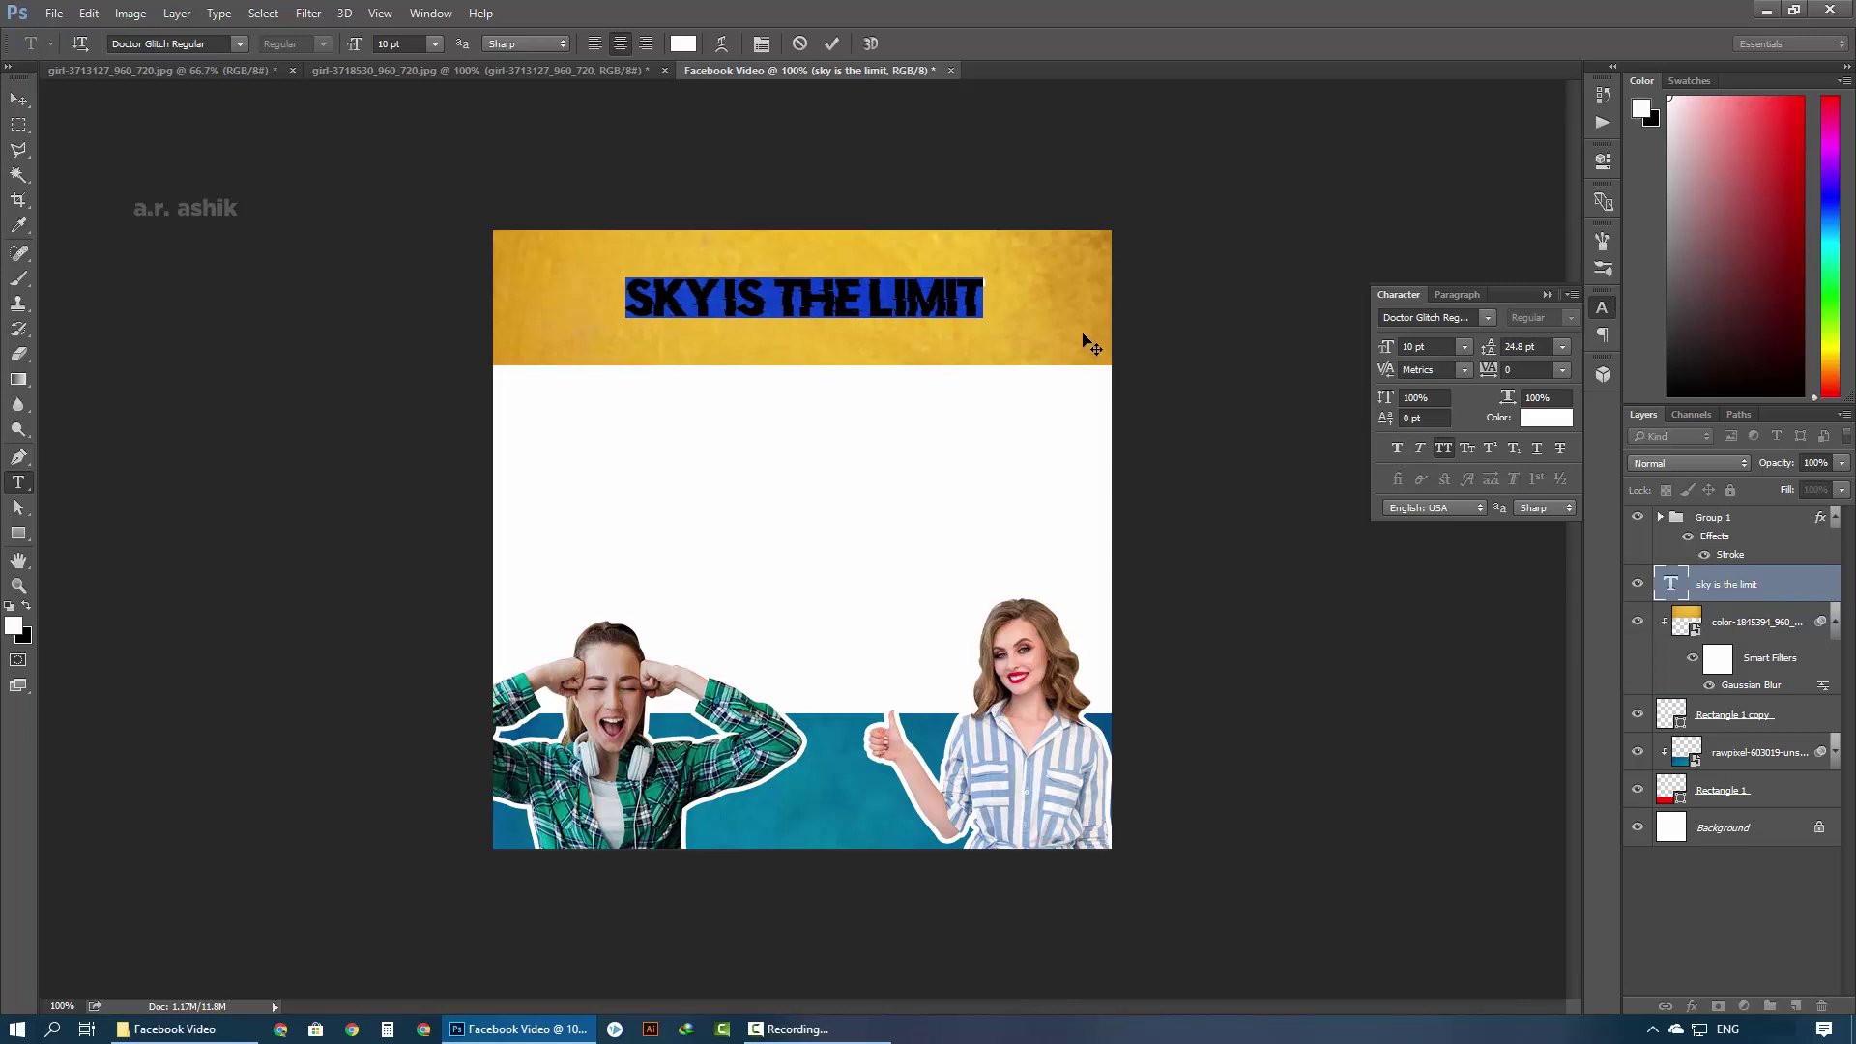
pyautogui.click(831, 43)
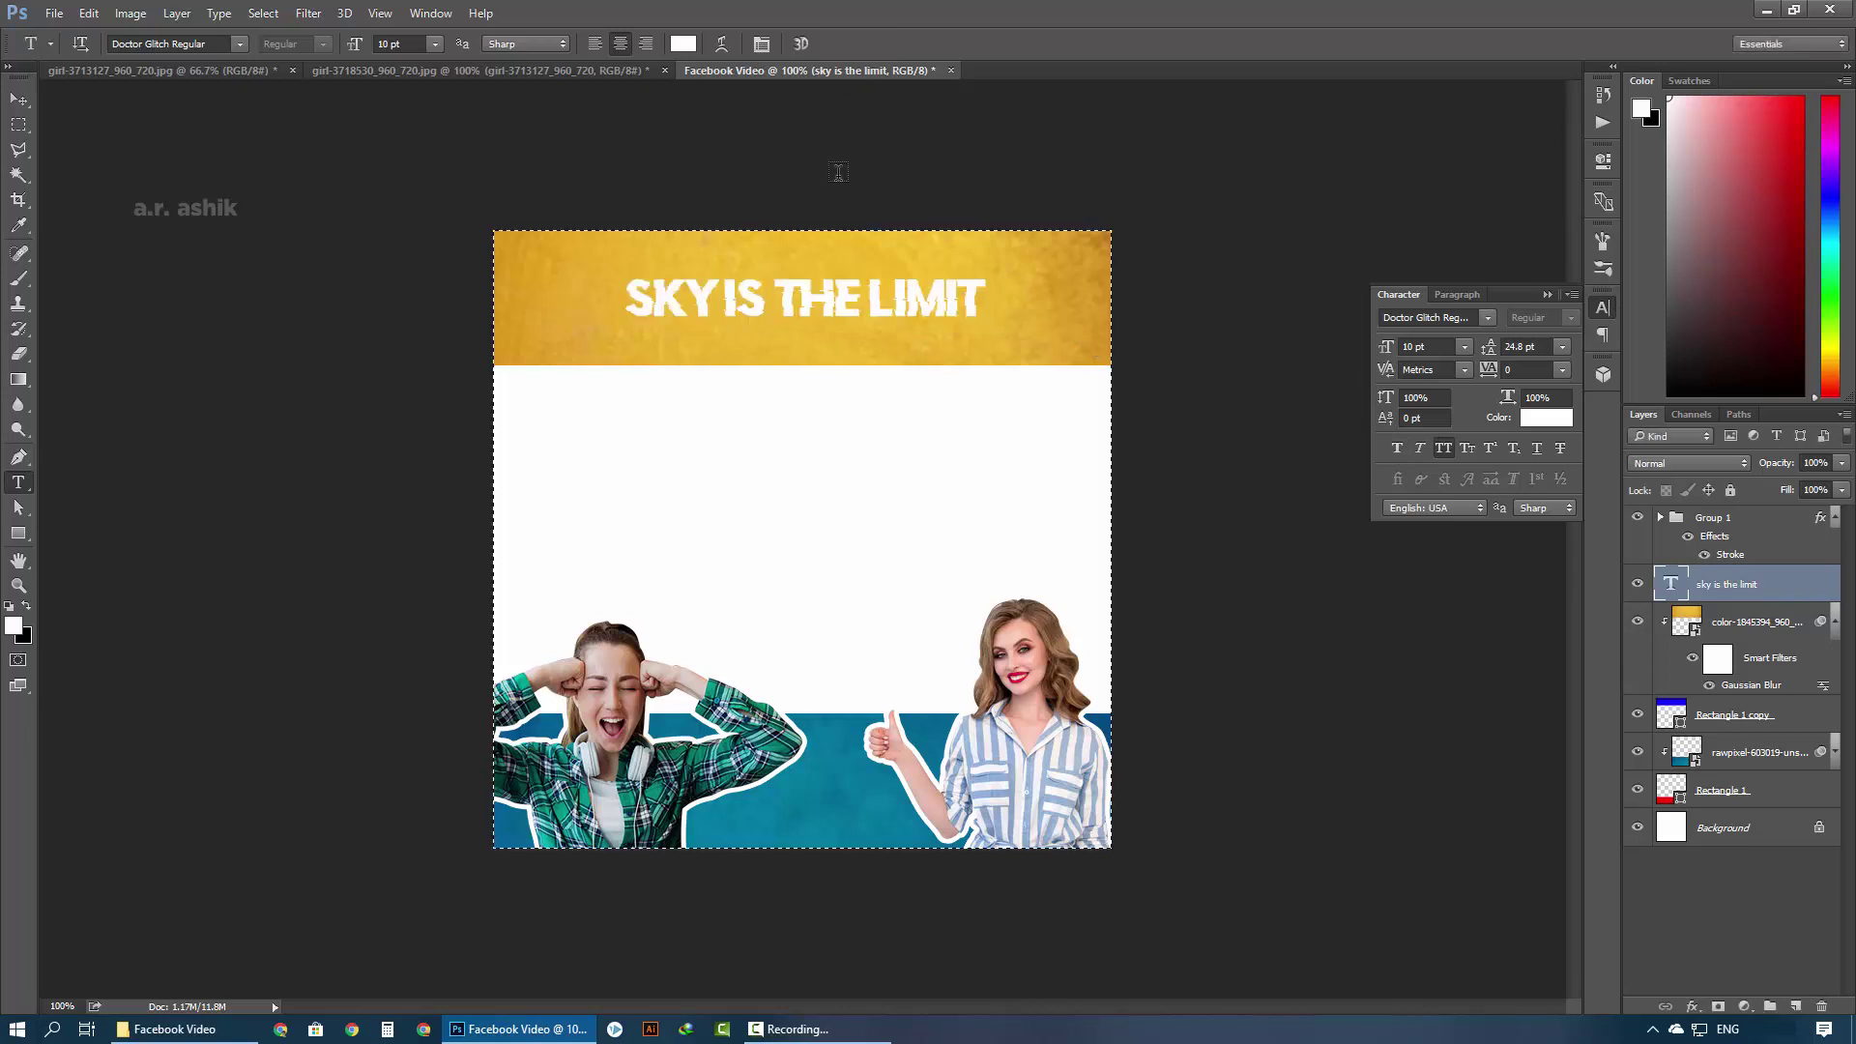
pyautogui.click(18, 99)
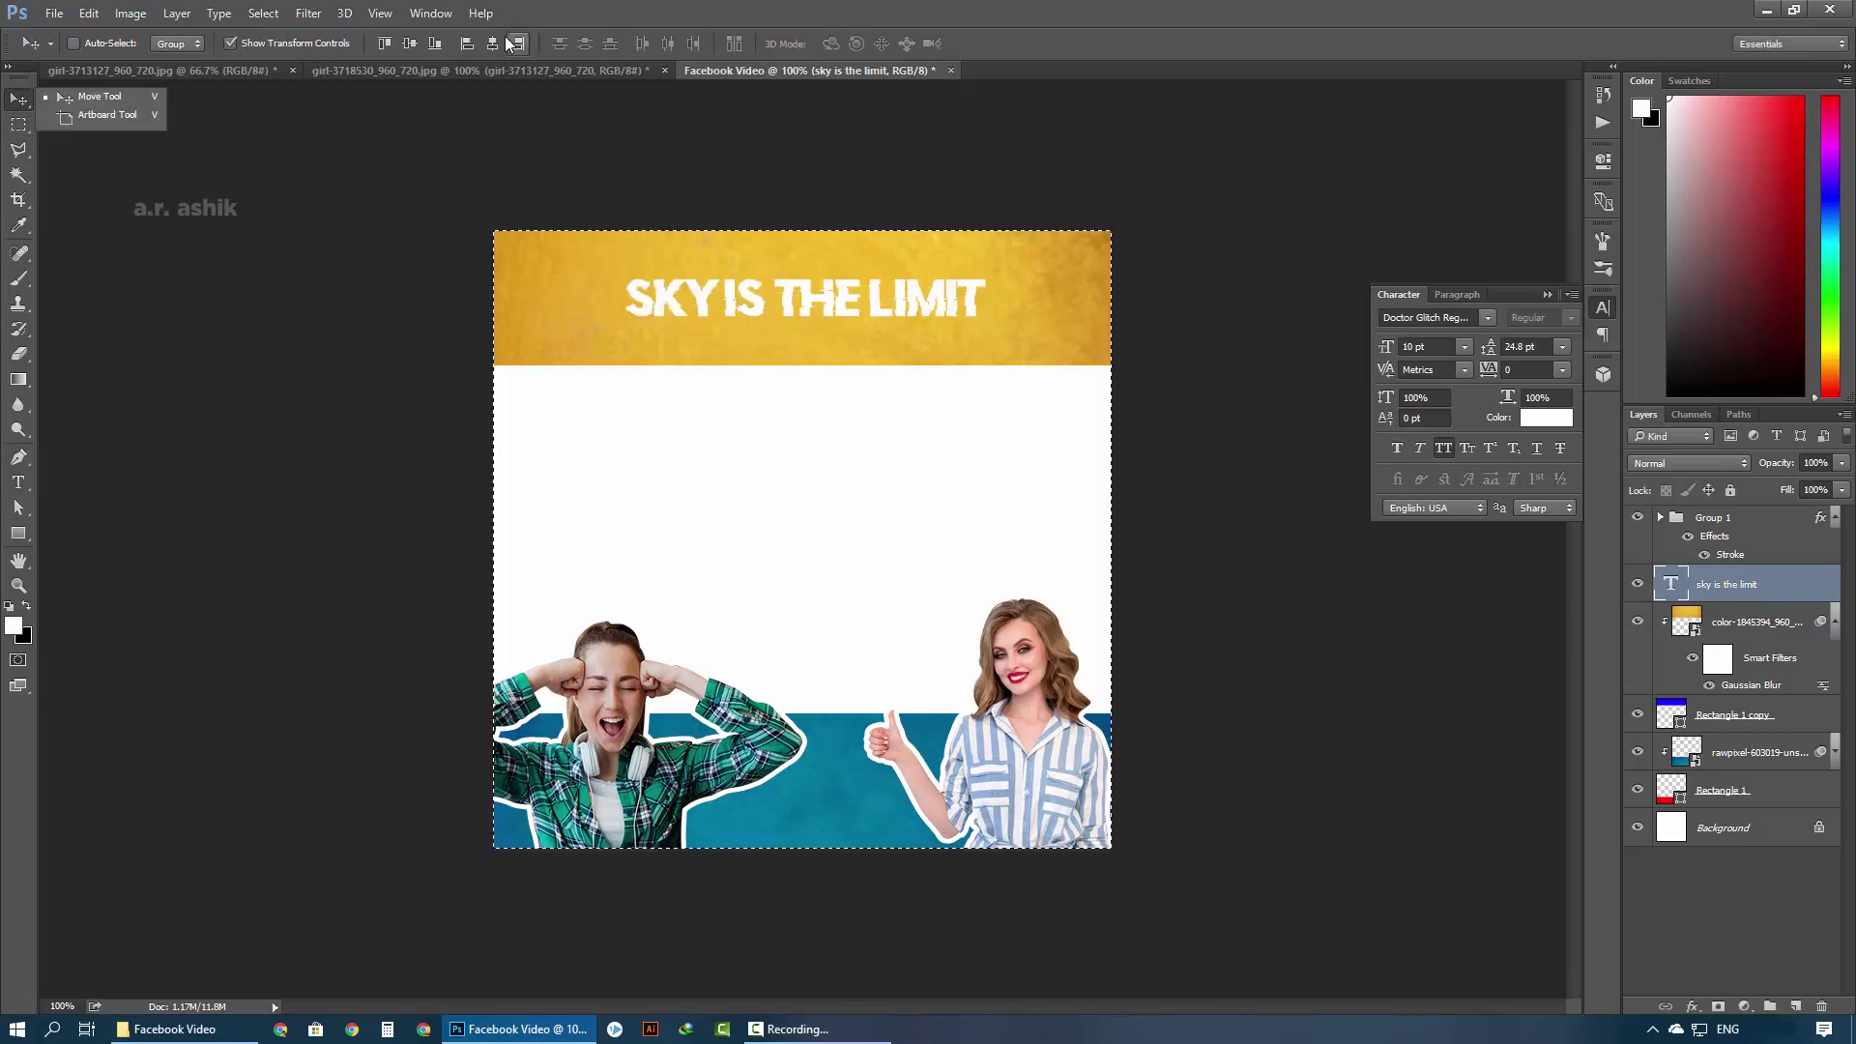
pyautogui.click(492, 43)
pyautogui.hotkey('ctrl', 'd')
pyautogui.press('Down')
pyautogui.press('Down')
pyautogui.press('Down')
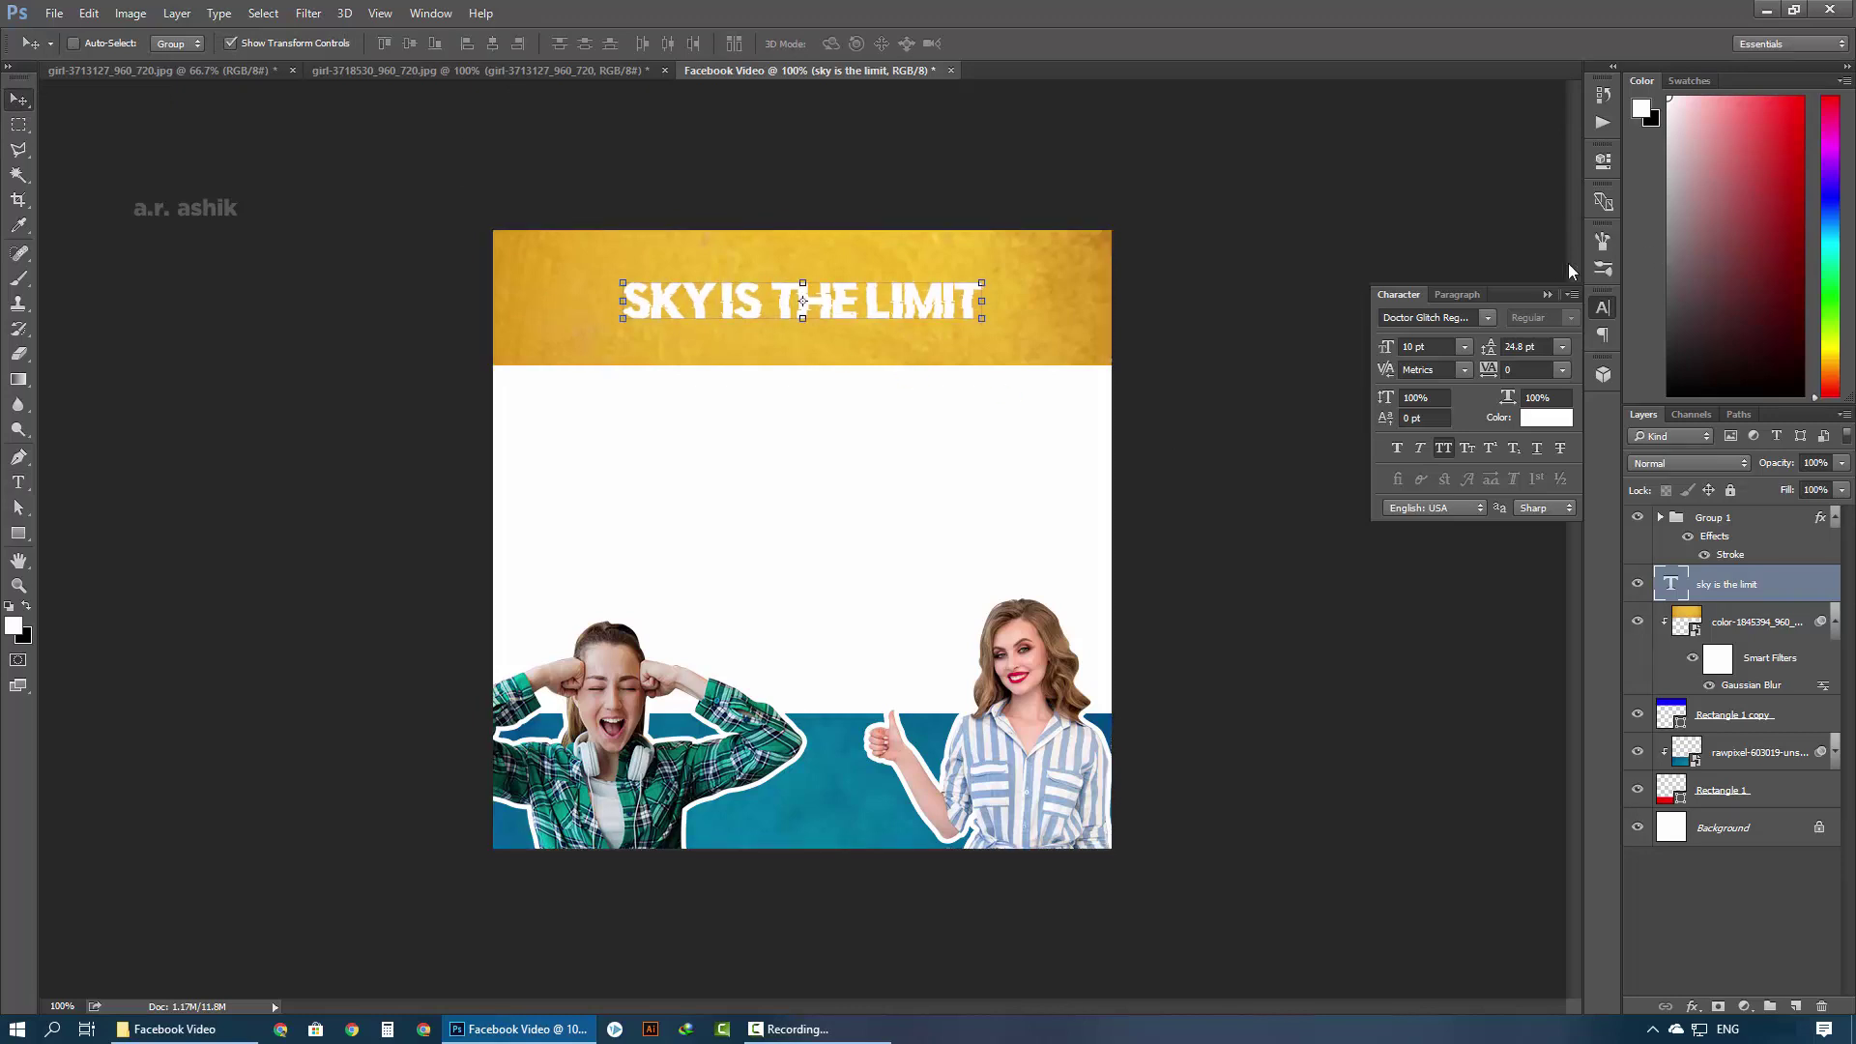
# Collapse the Character panel and move Group 1 beneath the title layer
pyautogui.click(1544, 296)
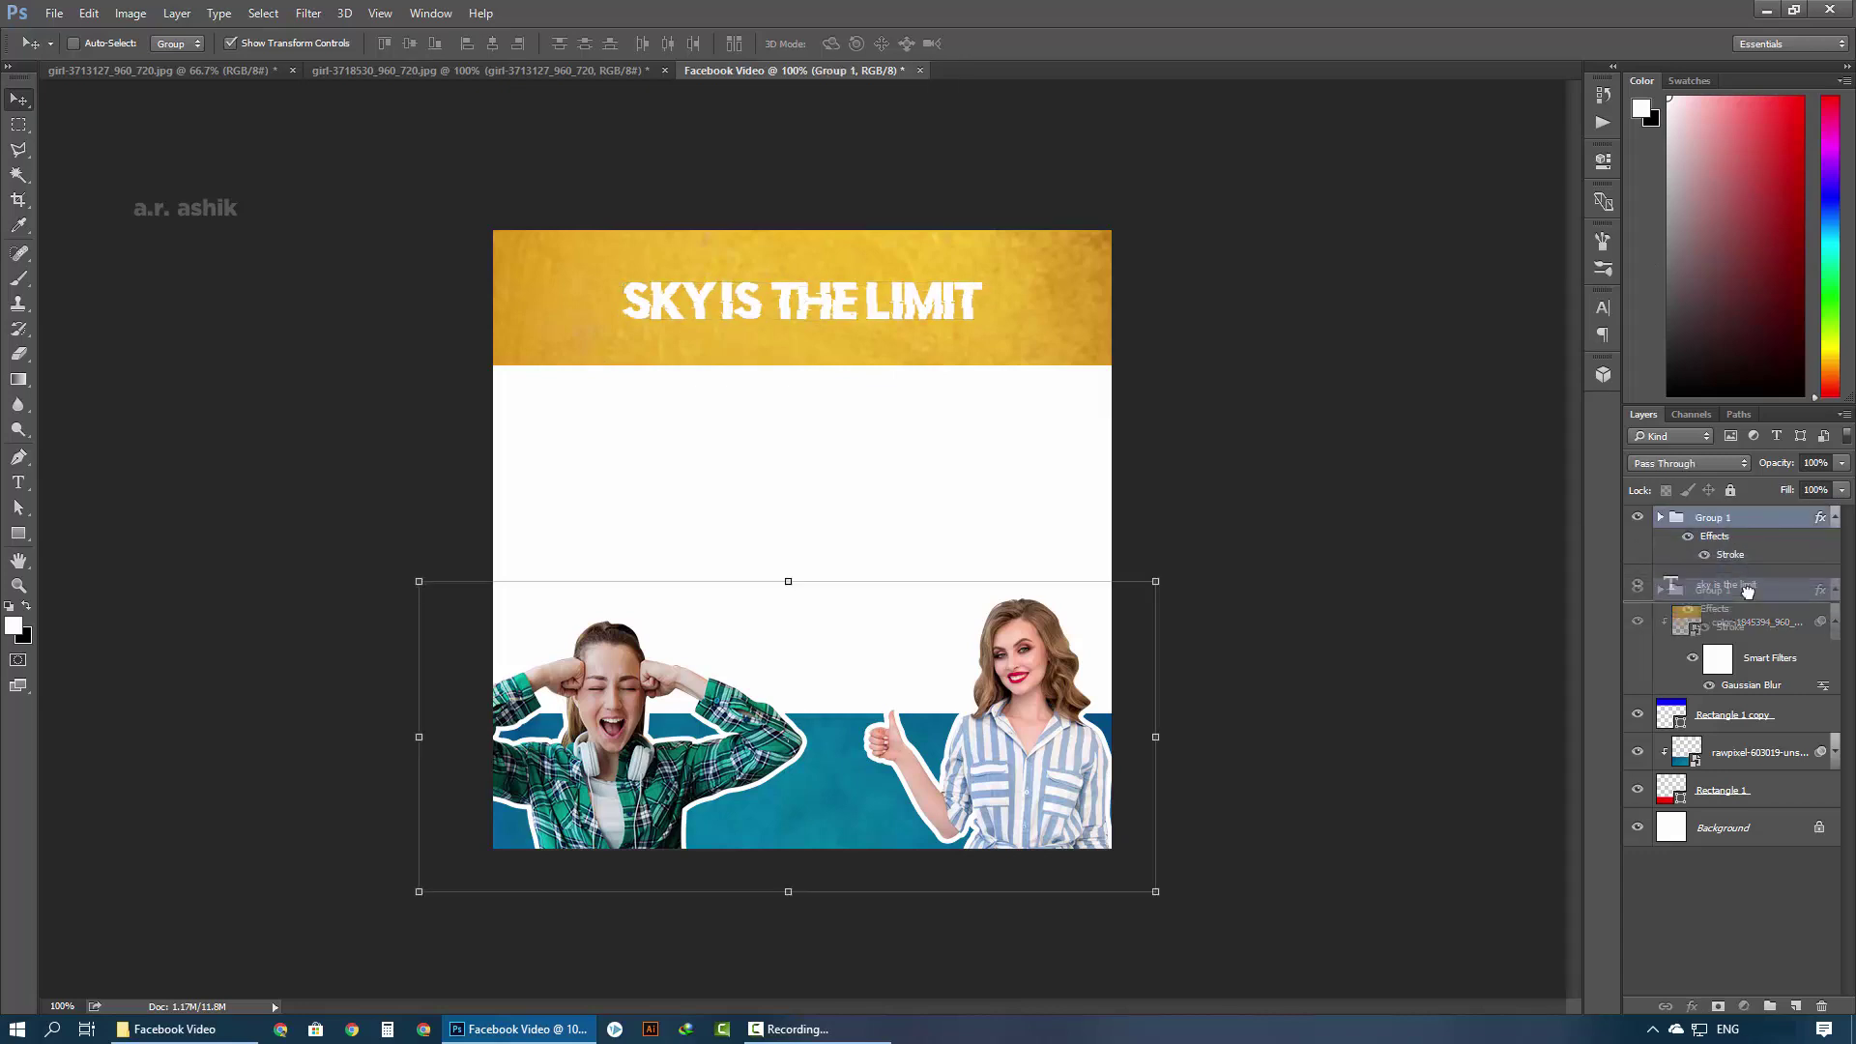
pyautogui.moveTo(1731, 527); pyautogui.dragTo(1749, 602)
pyautogui.click(1834, 555)
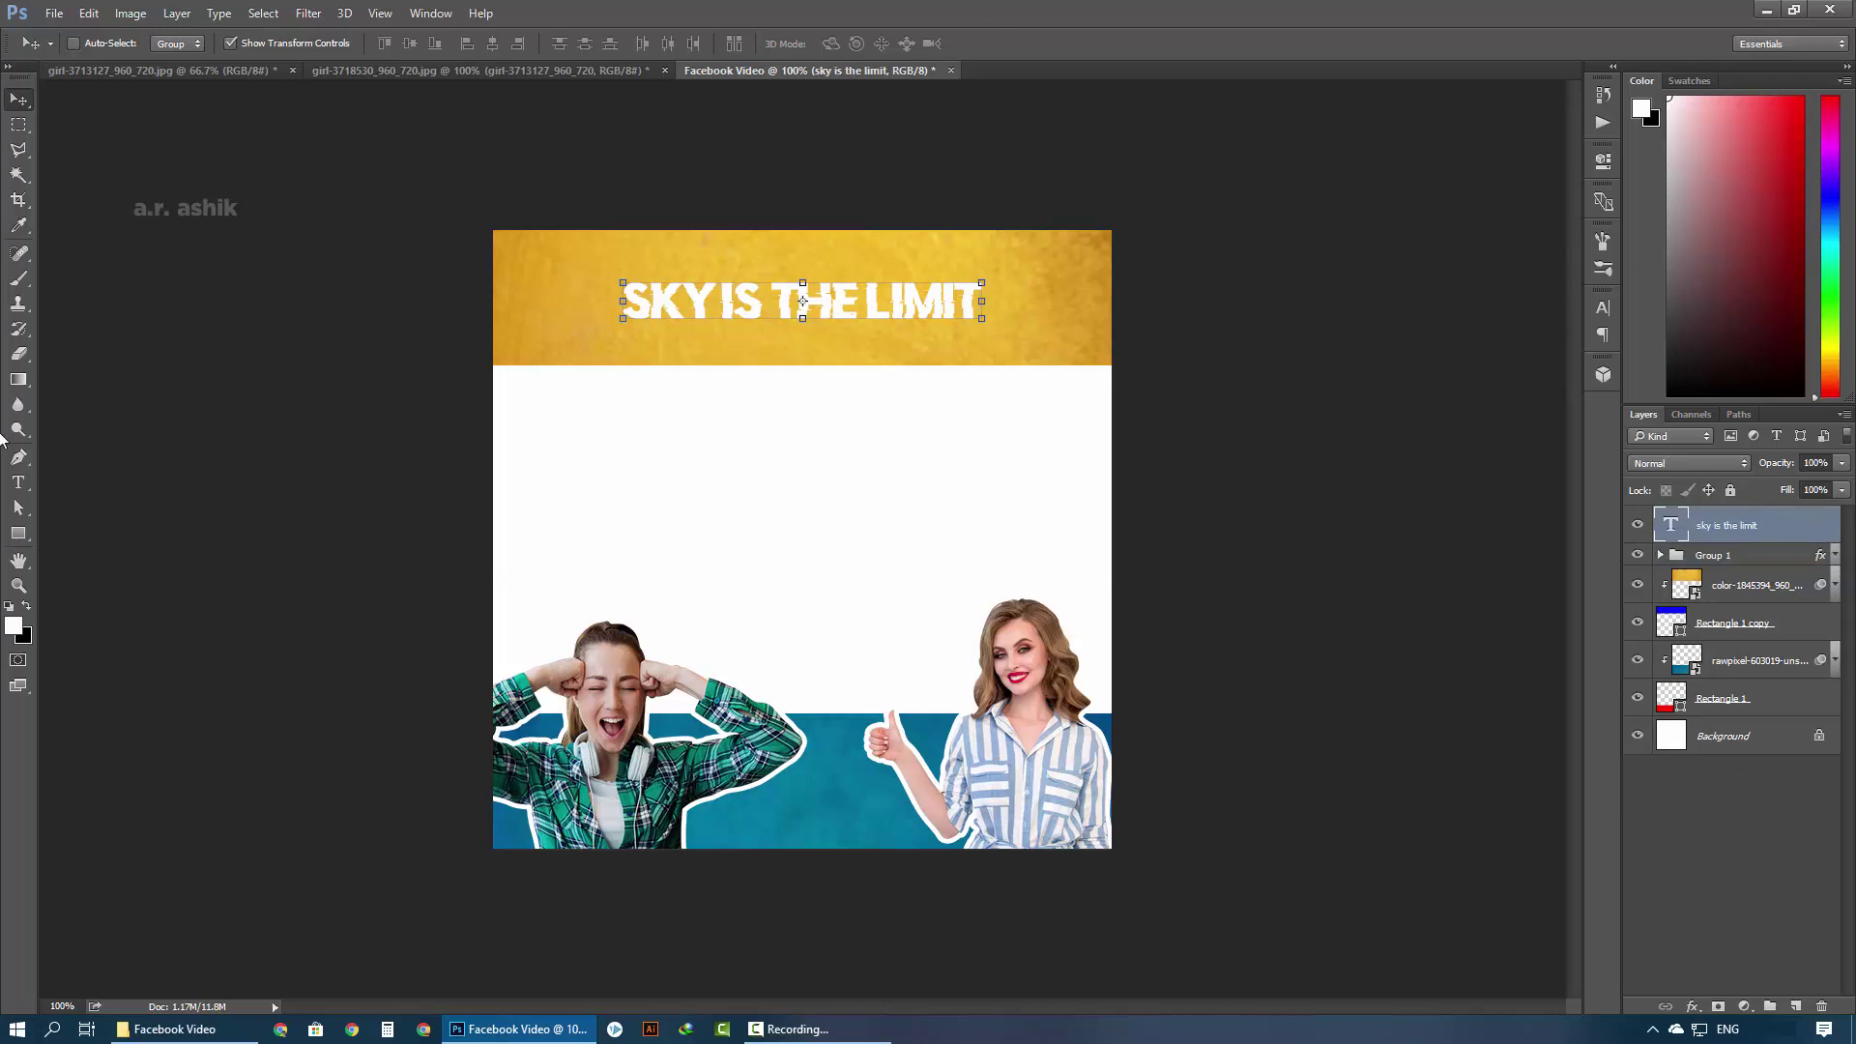
# Draw a custom triangle shape over the middle of the title
pyautogui.rightClick(19, 532)
pyautogui.click(87, 627)
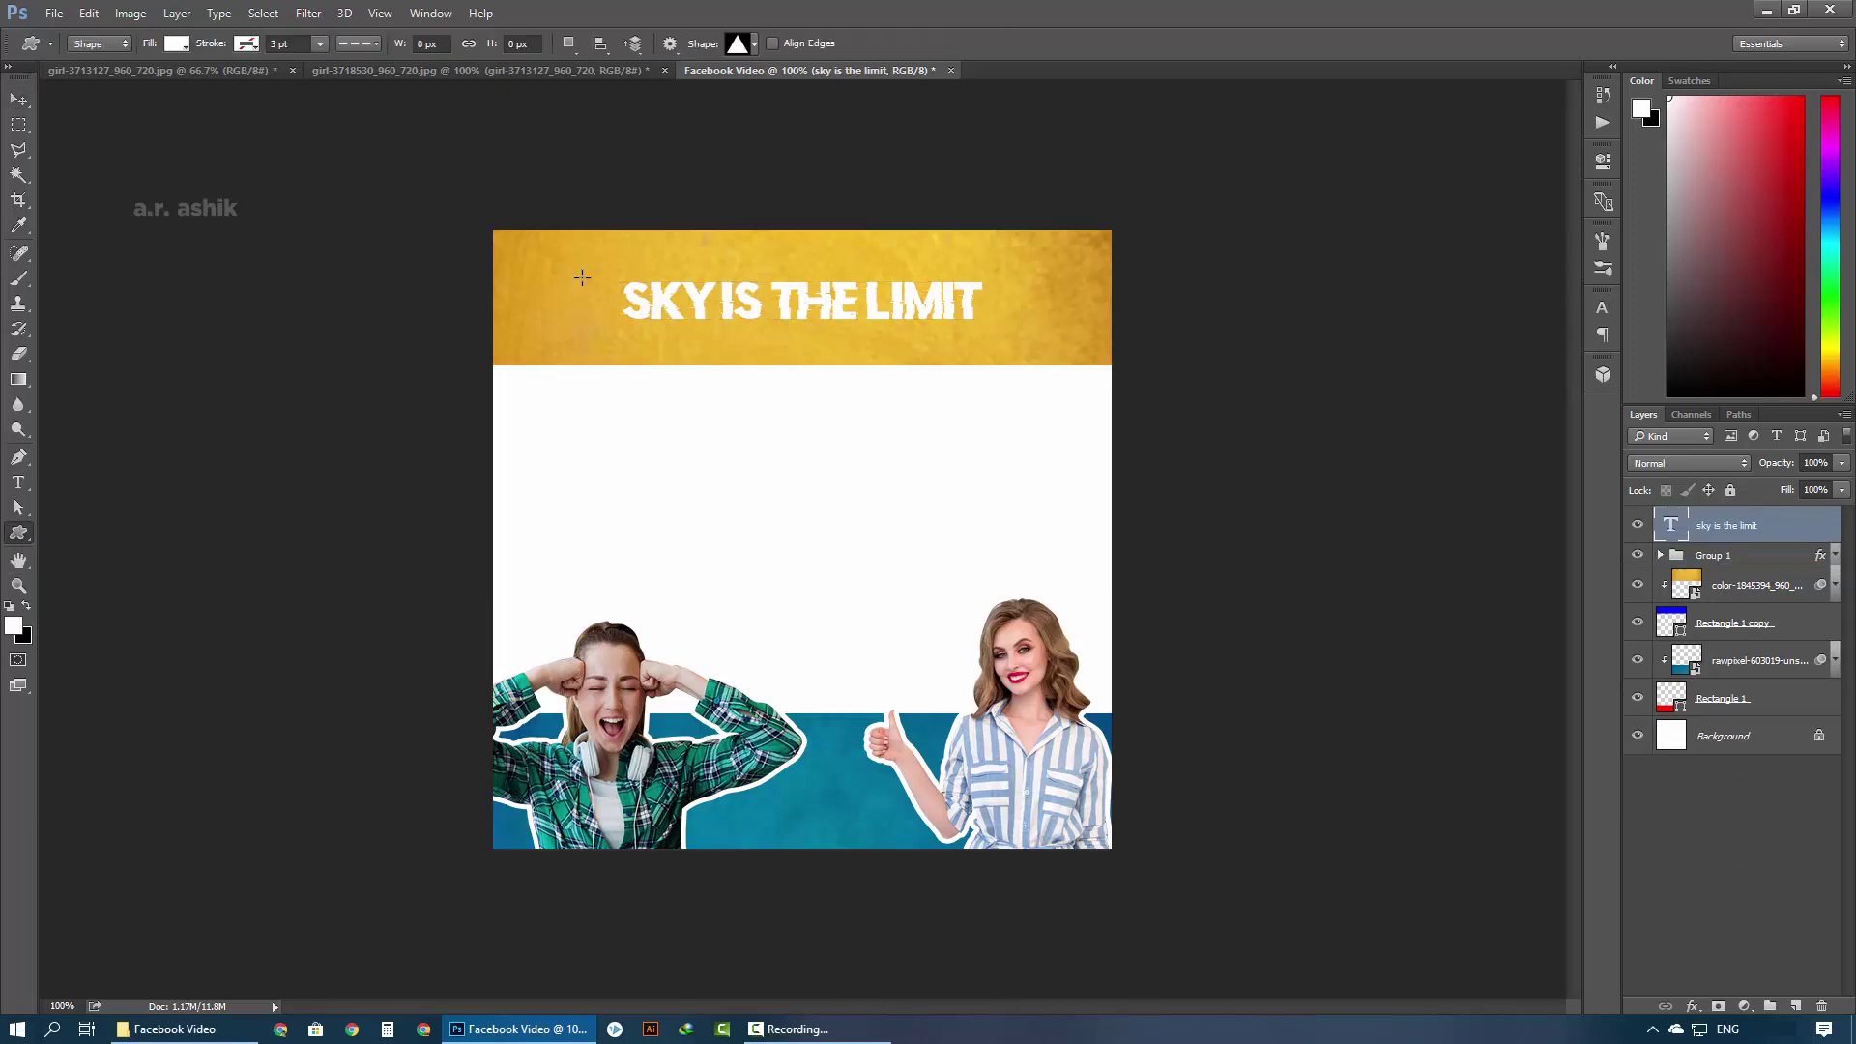
pyautogui.click(740, 46)
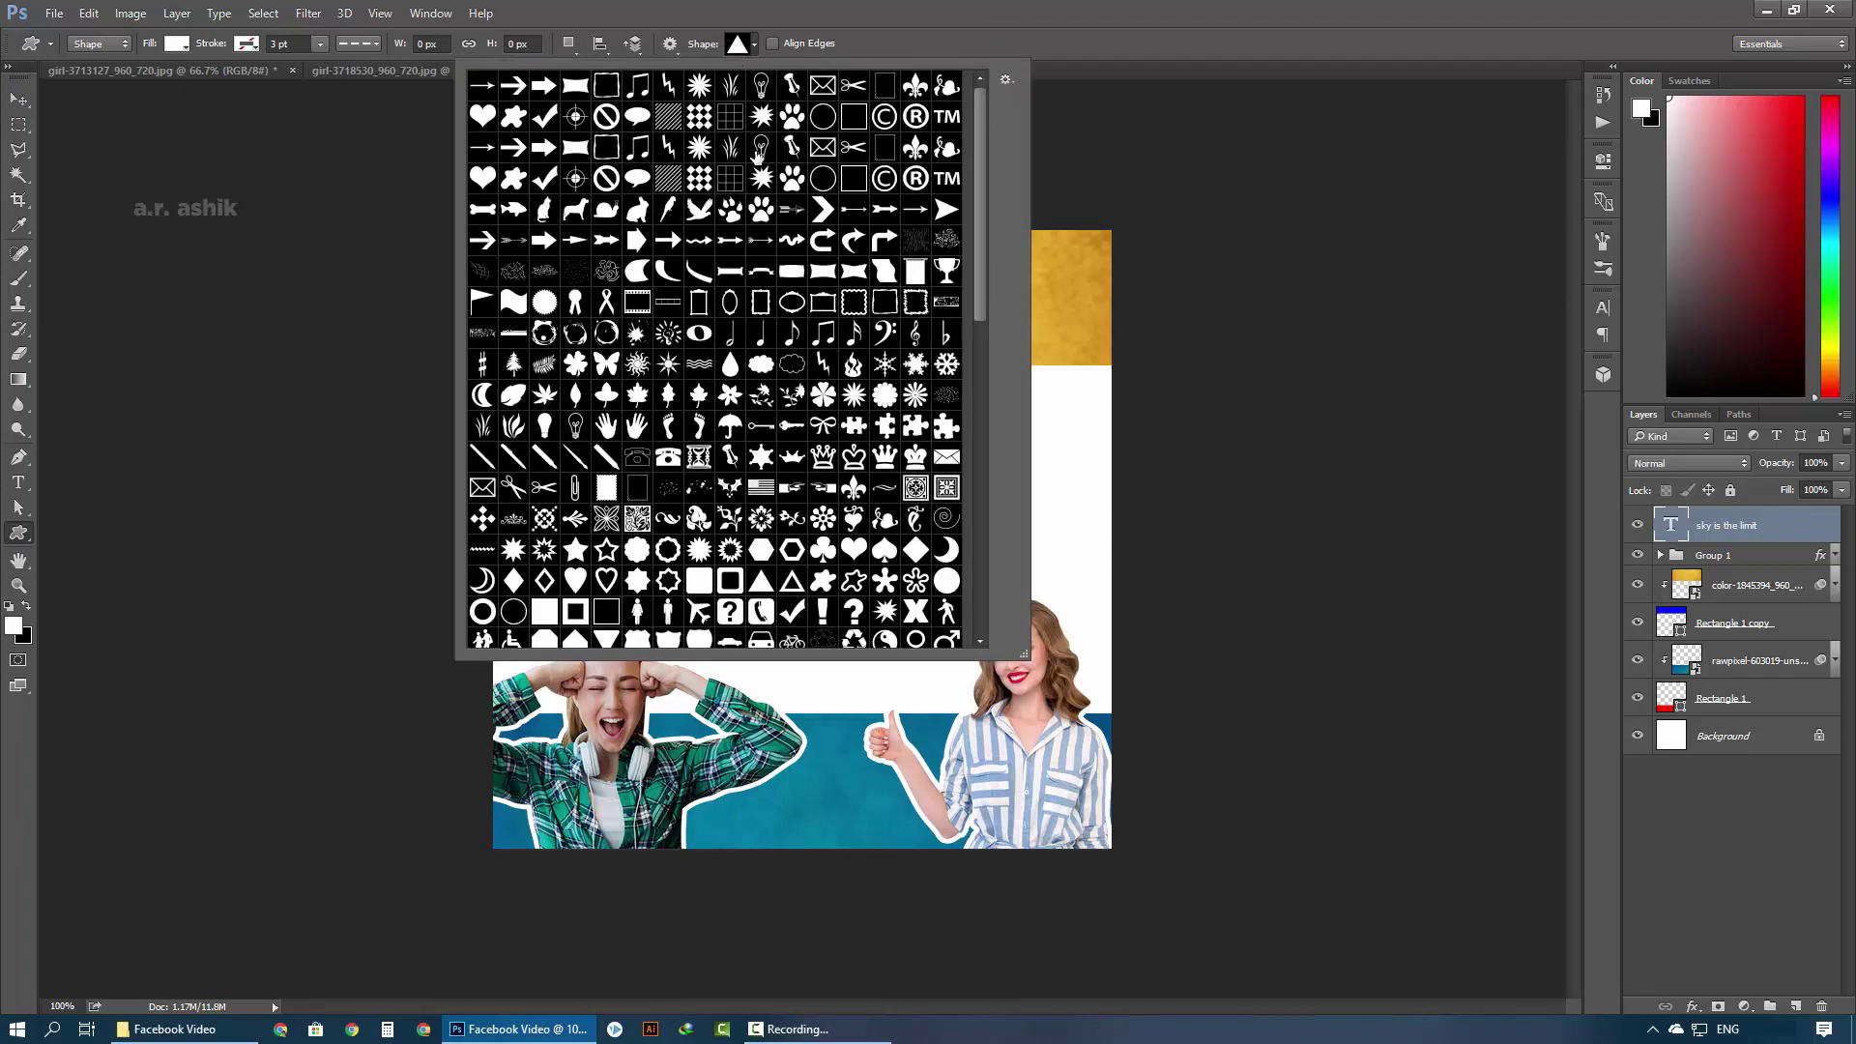
pyautogui.scroll(-1, 724, 483)
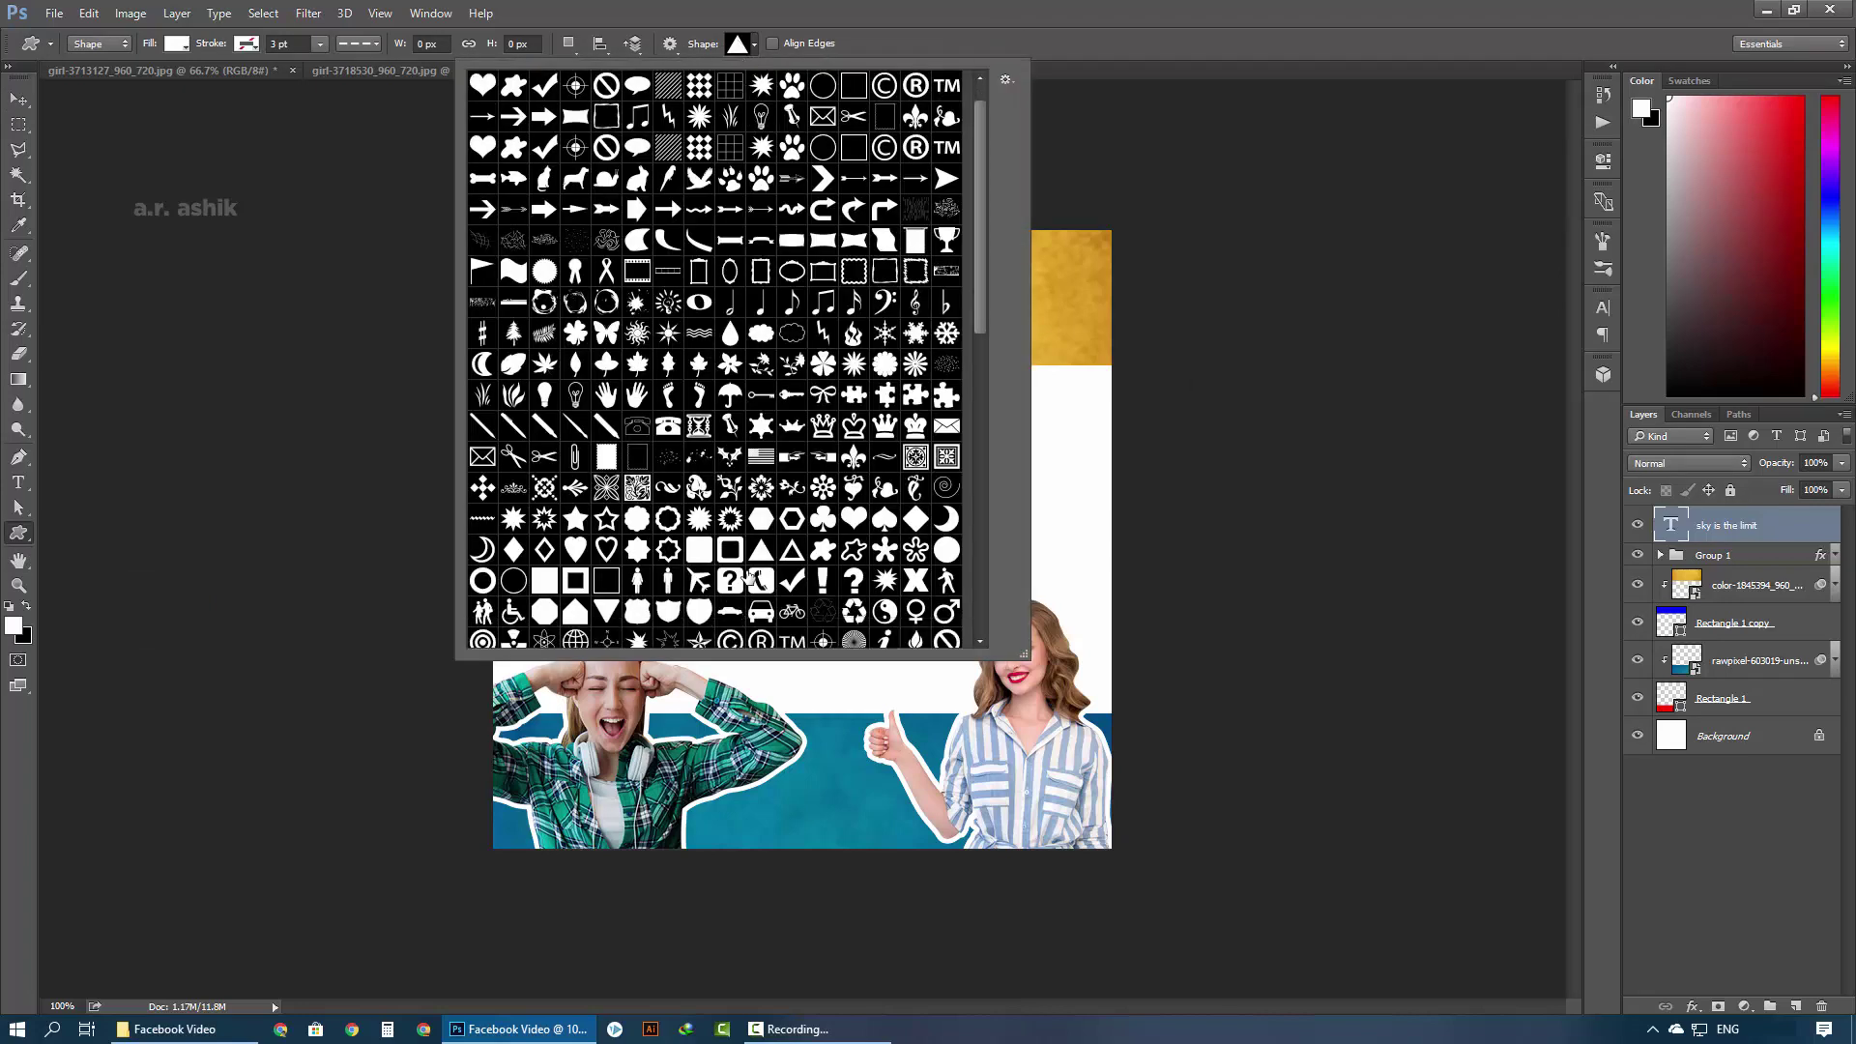
pyautogui.doubleClick(763, 551)
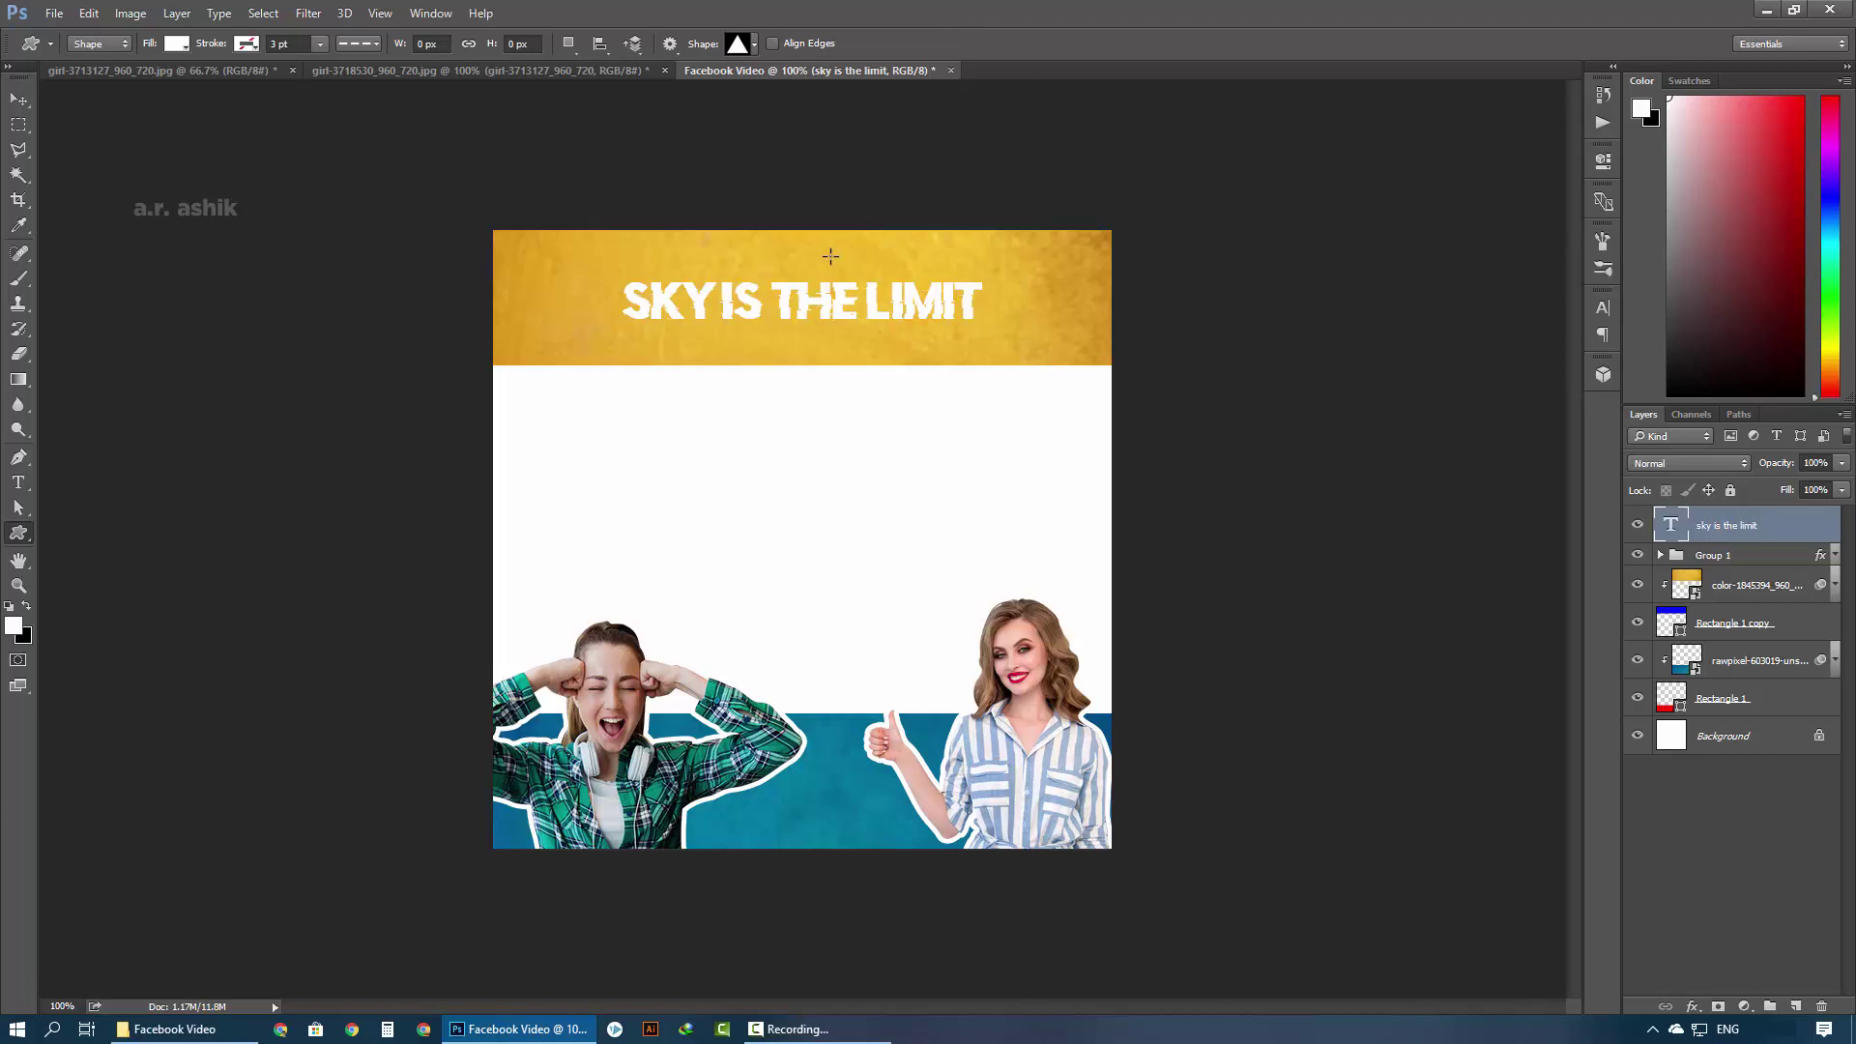
pyautogui.moveTo(768, 262); pyautogui.dragTo(875, 379)
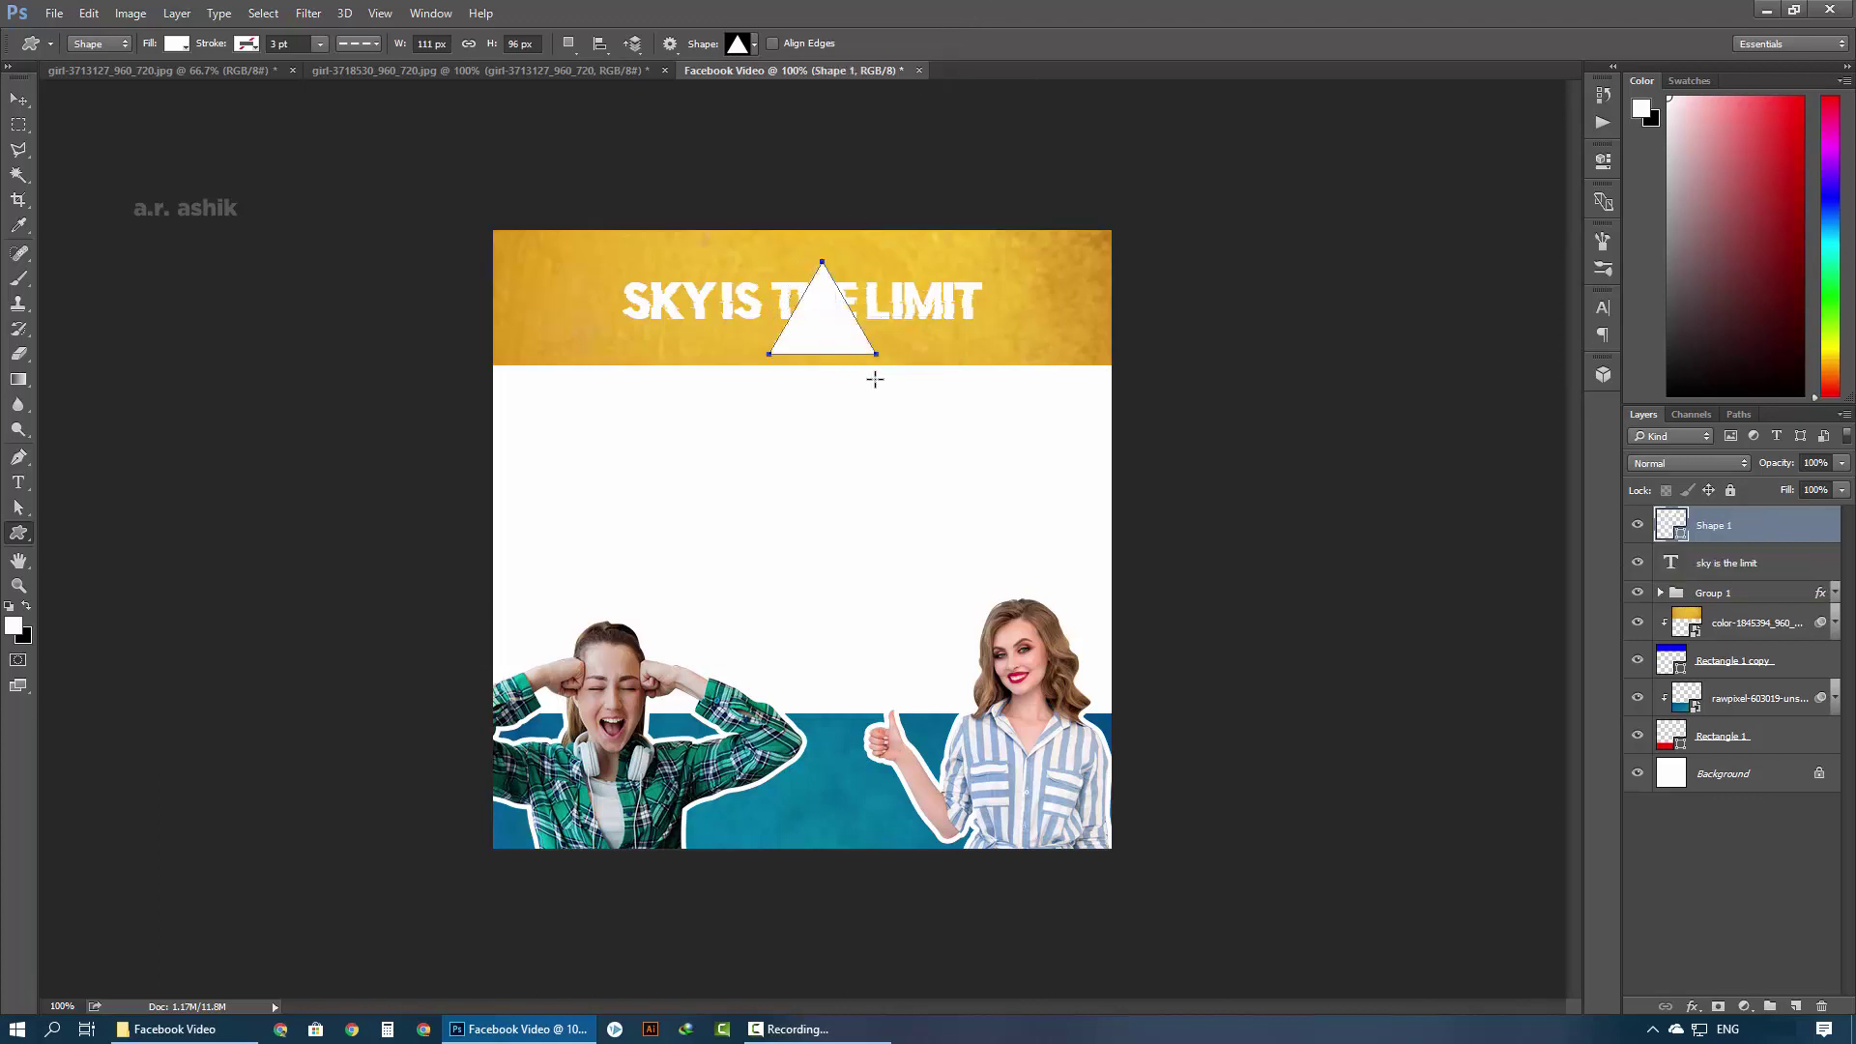
# Give the triangle no fill and a white 2 pt stroke
pyautogui.click(170, 45)
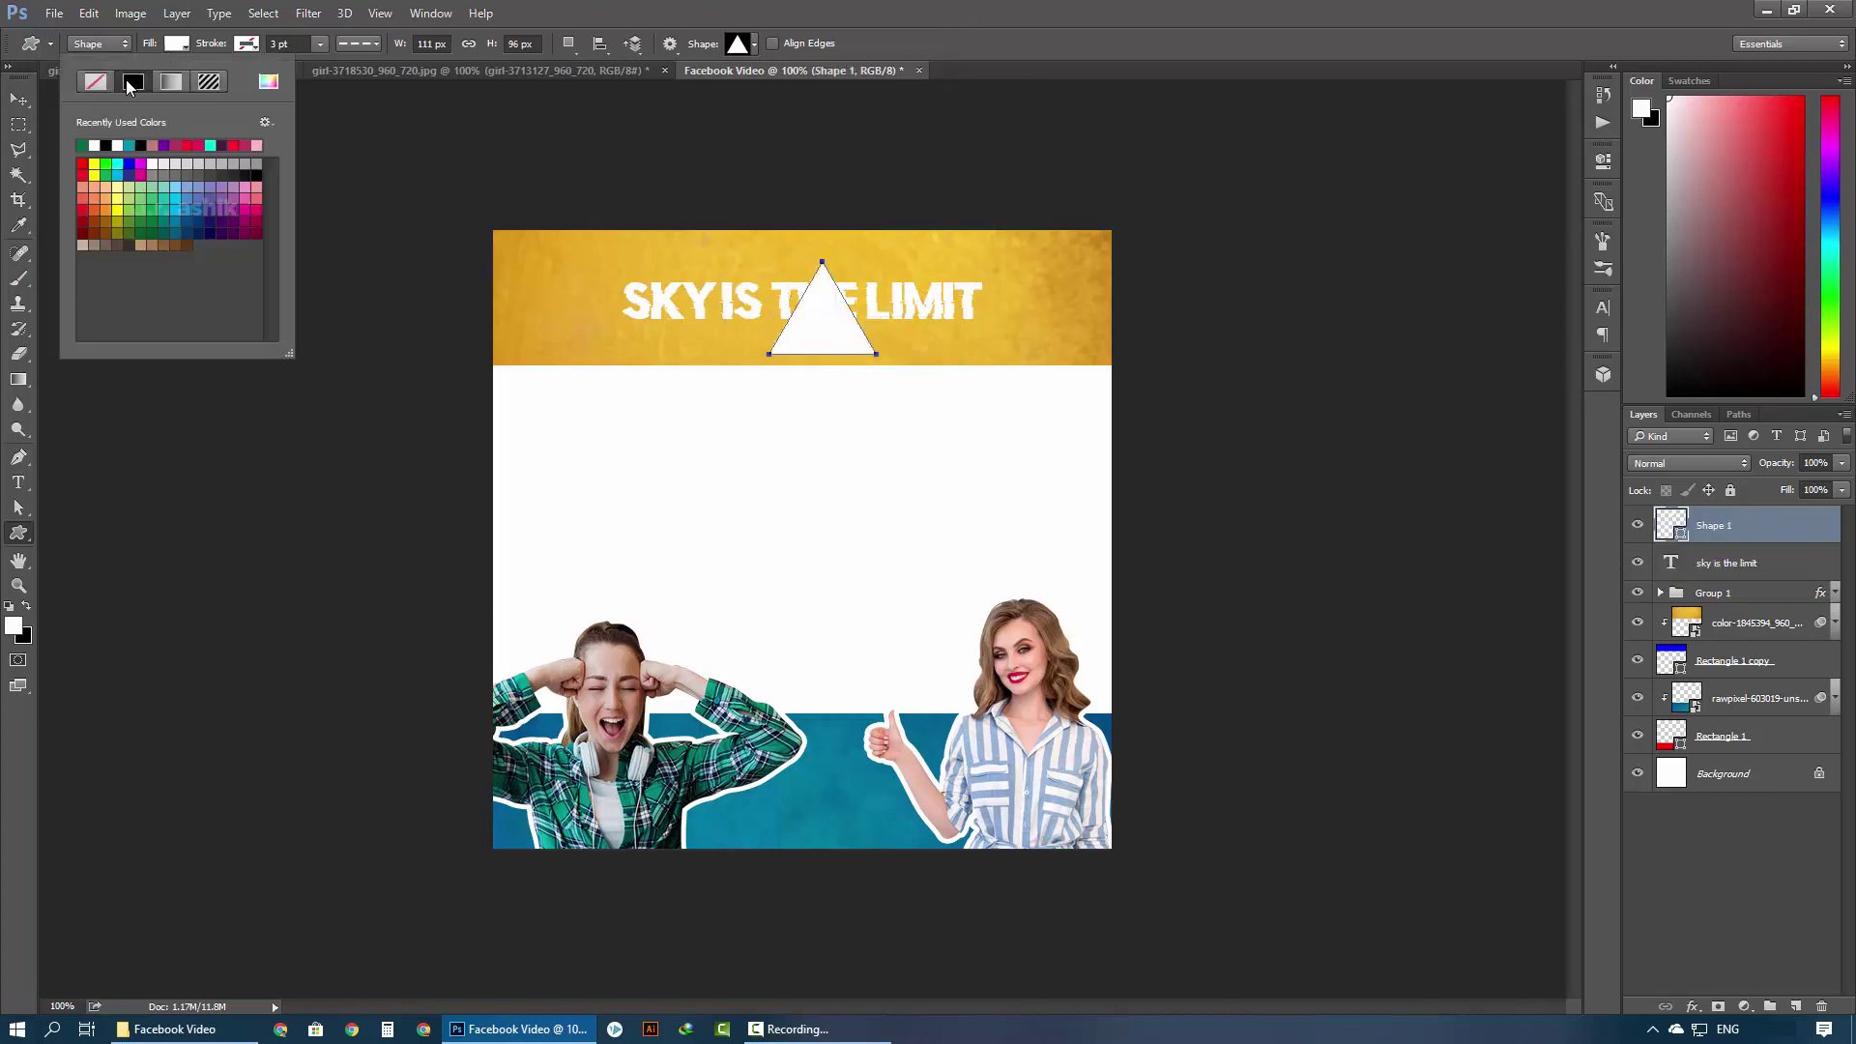
pyautogui.click(95, 81)
pyautogui.click(246, 44)
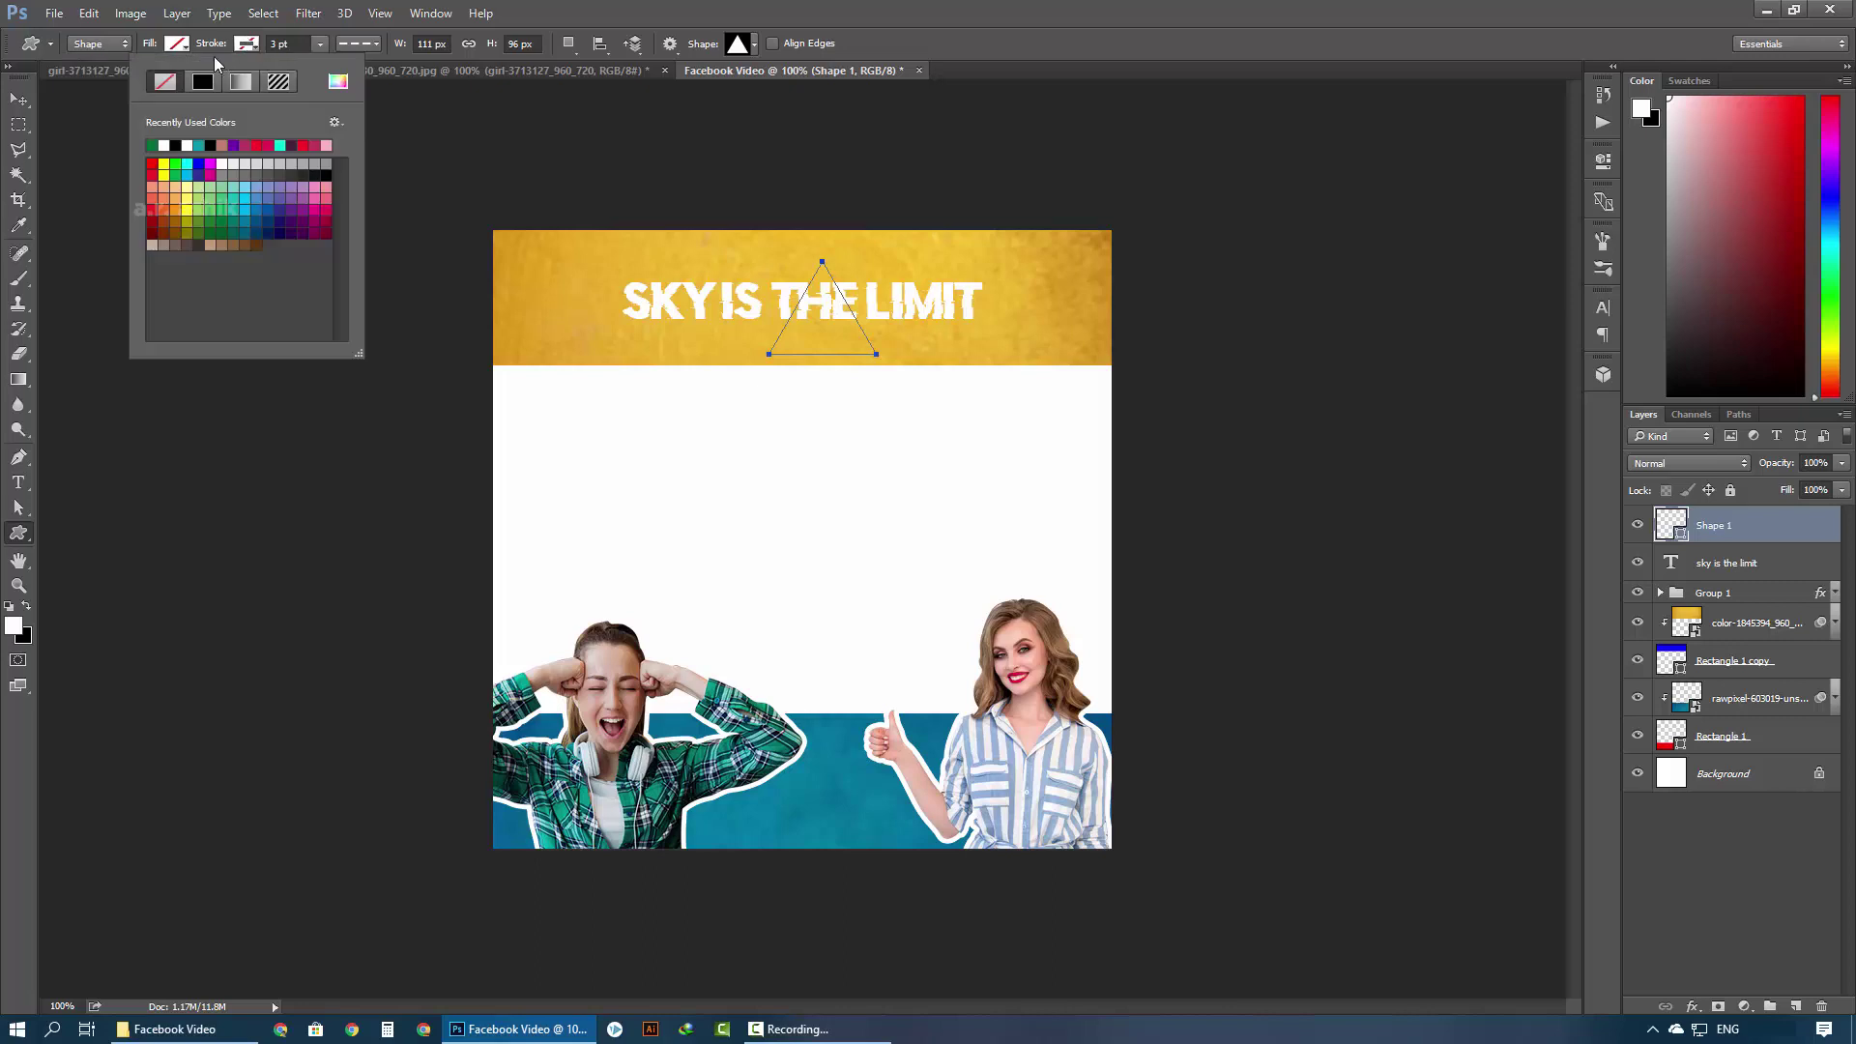
pyautogui.click(170, 145)
pyautogui.click(366, 42)
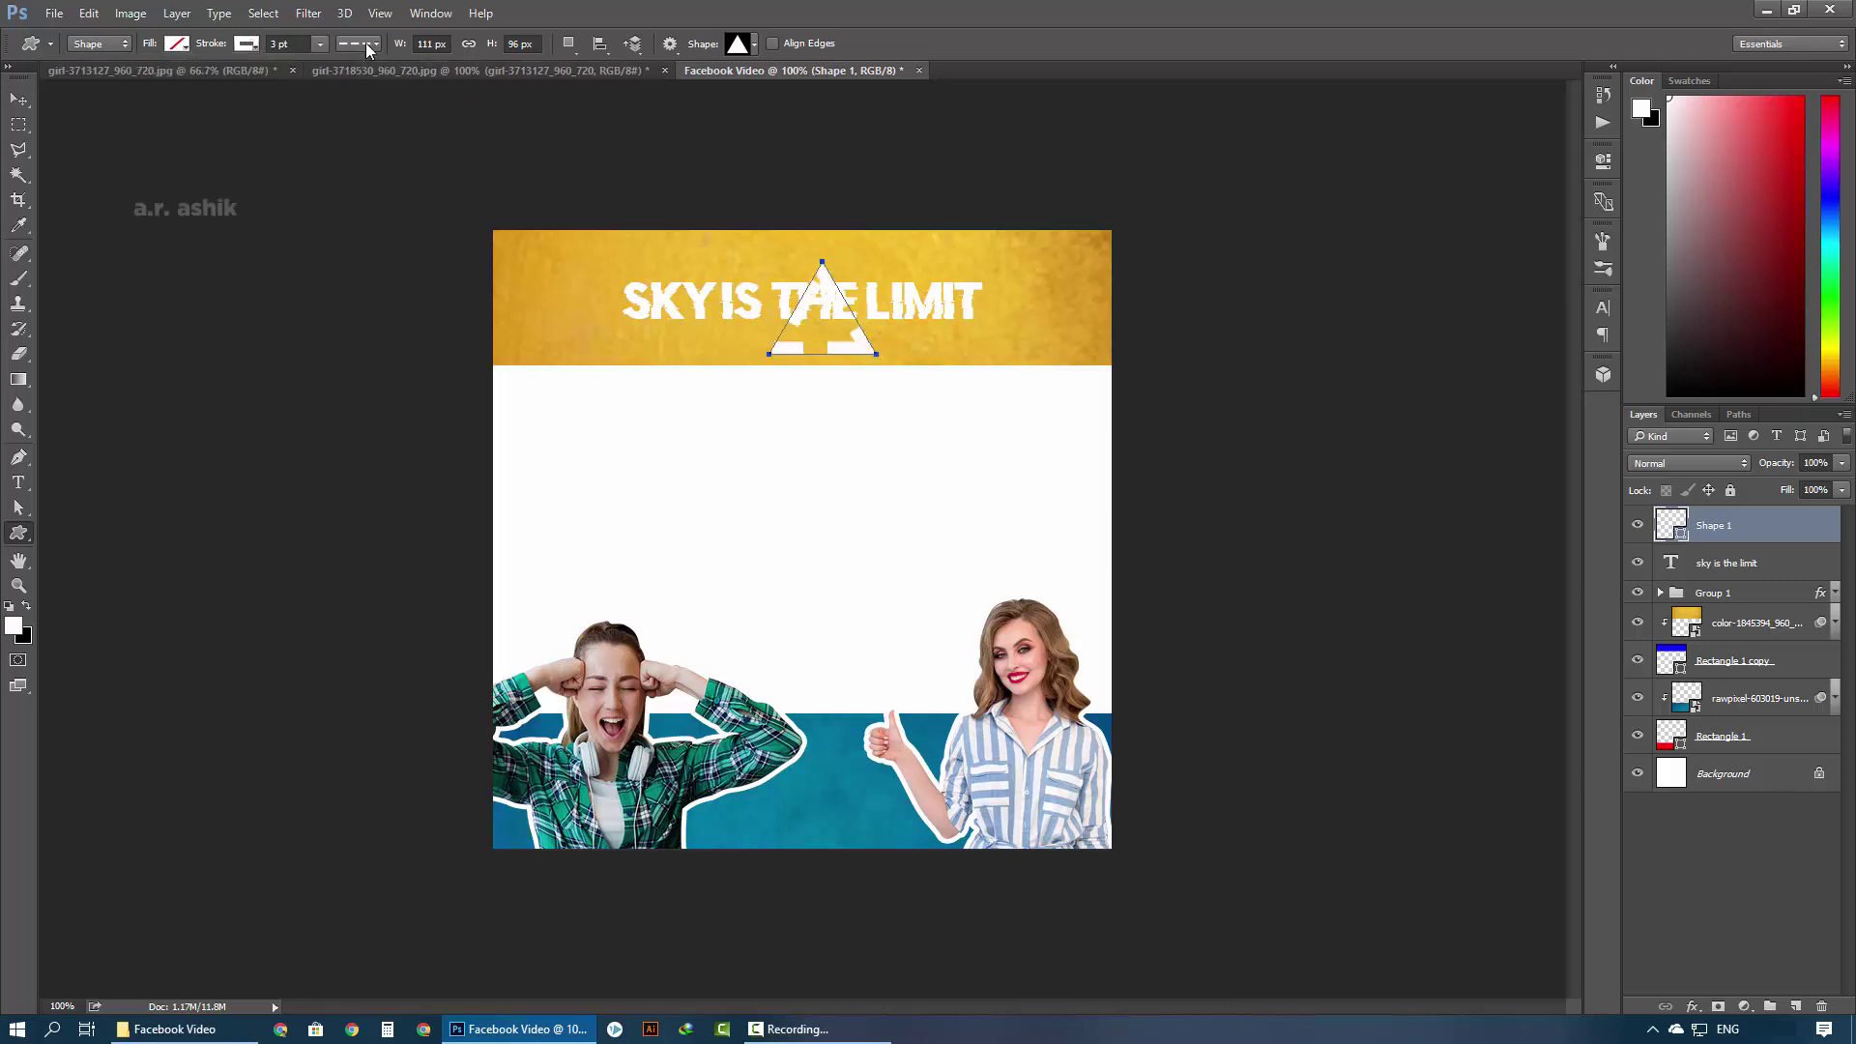
pyautogui.click(319, 43)
pyautogui.press('Return')
# Recolour the title teal 02789d, sampled from the lower band, and move it above the triangle
pyautogui.click(1729, 563)
pyautogui.click(19, 483)
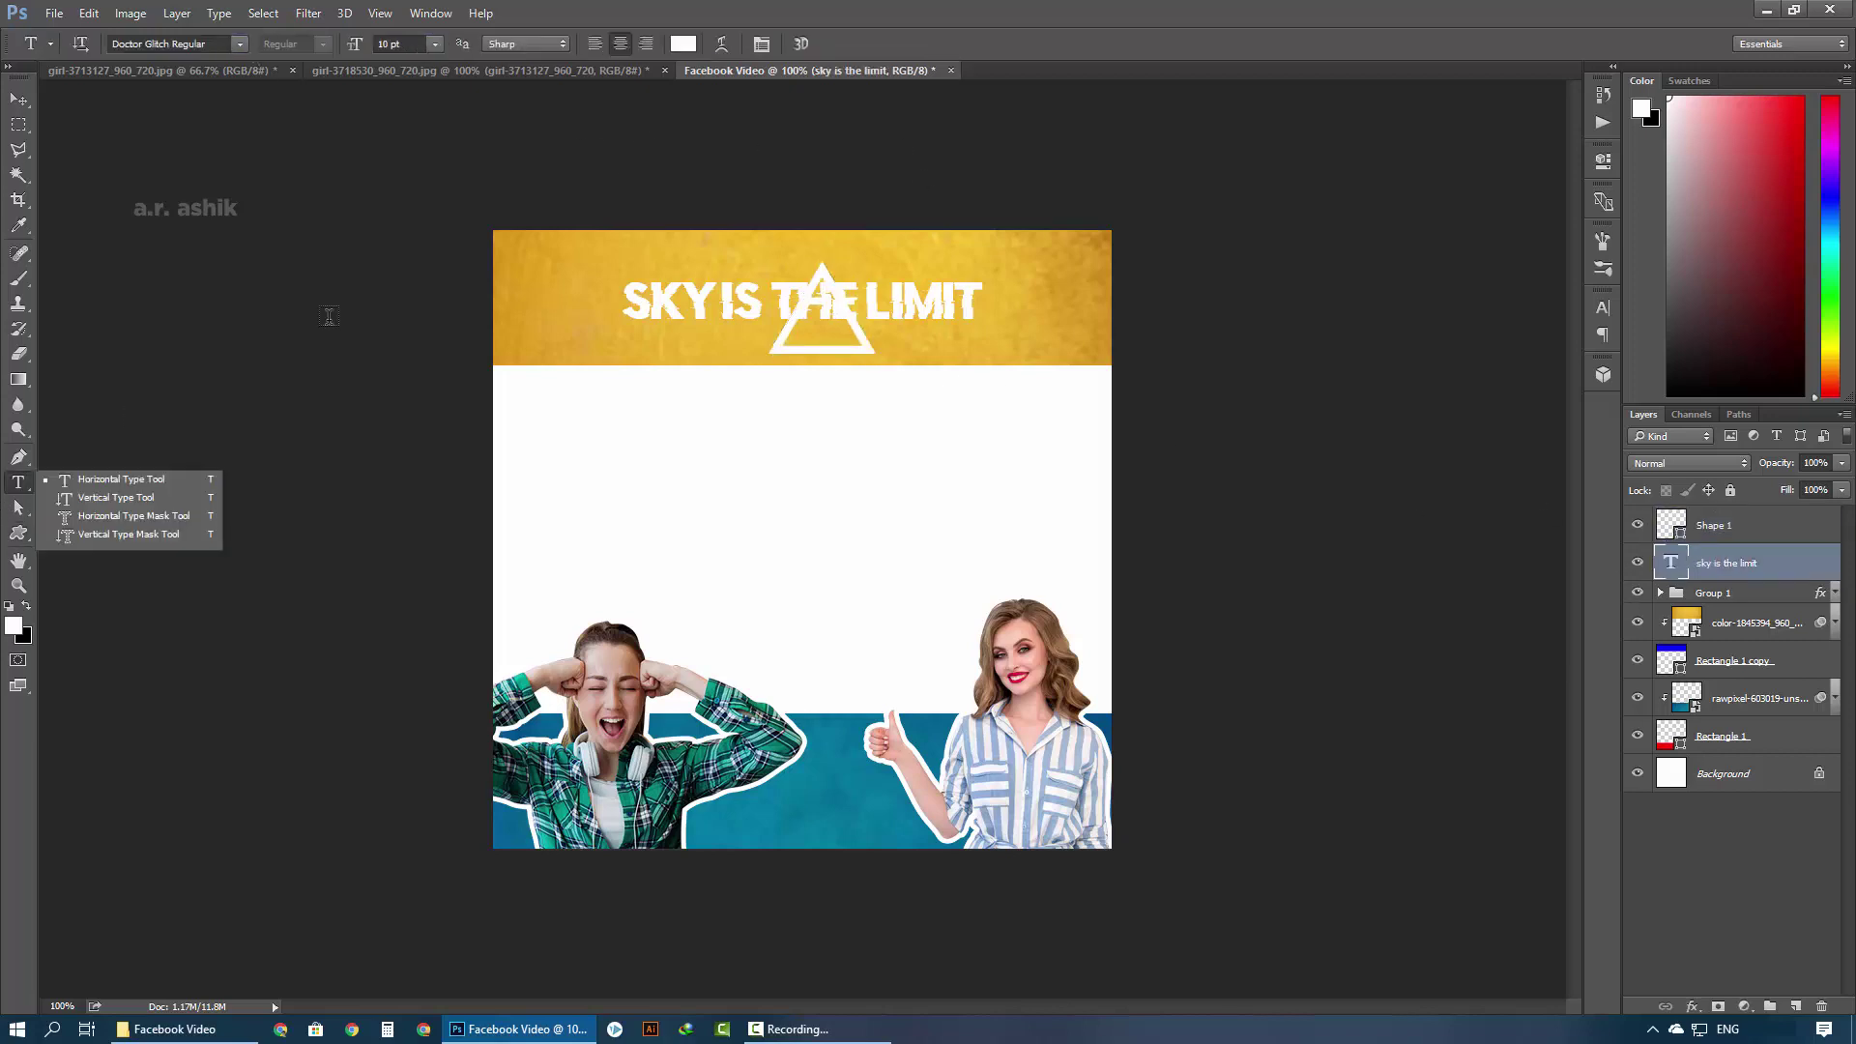
pyautogui.click(690, 45)
pyautogui.click(849, 773)
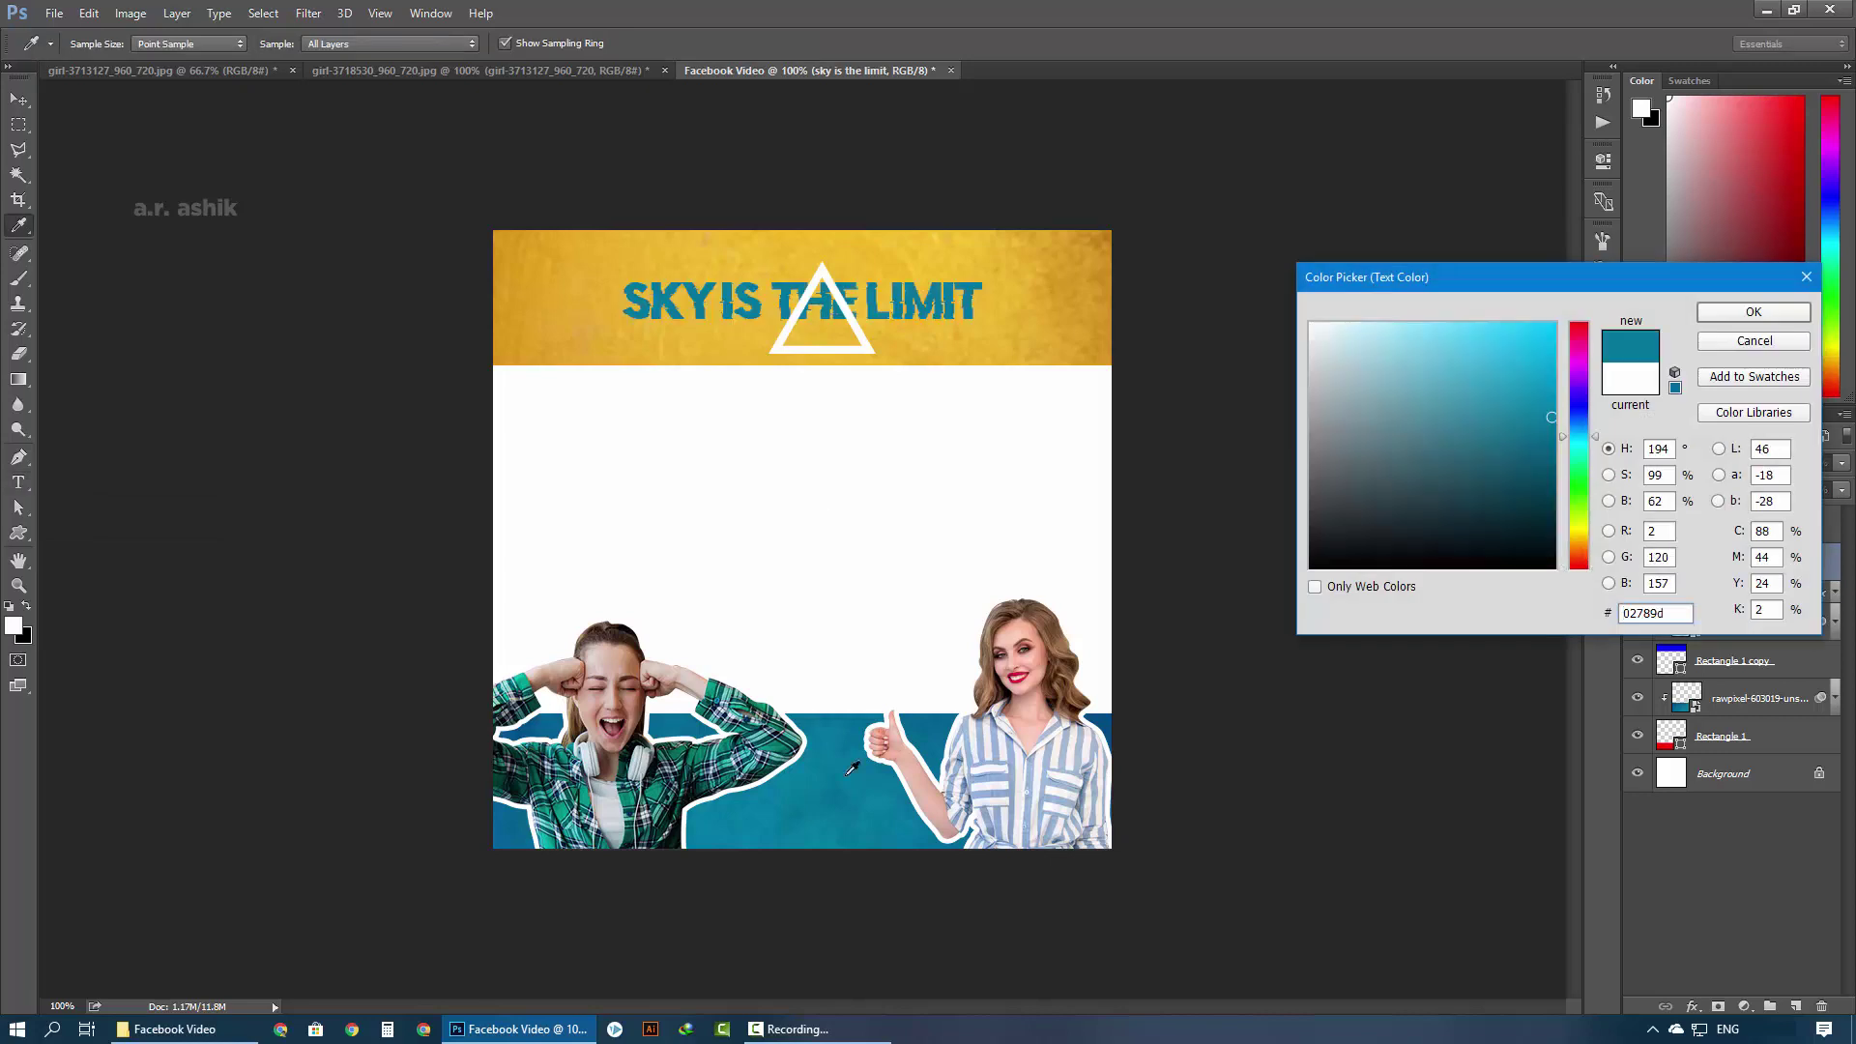
pyautogui.press('Return')
pyautogui.moveTo(1722, 562); pyautogui.dragTo(1723, 517)
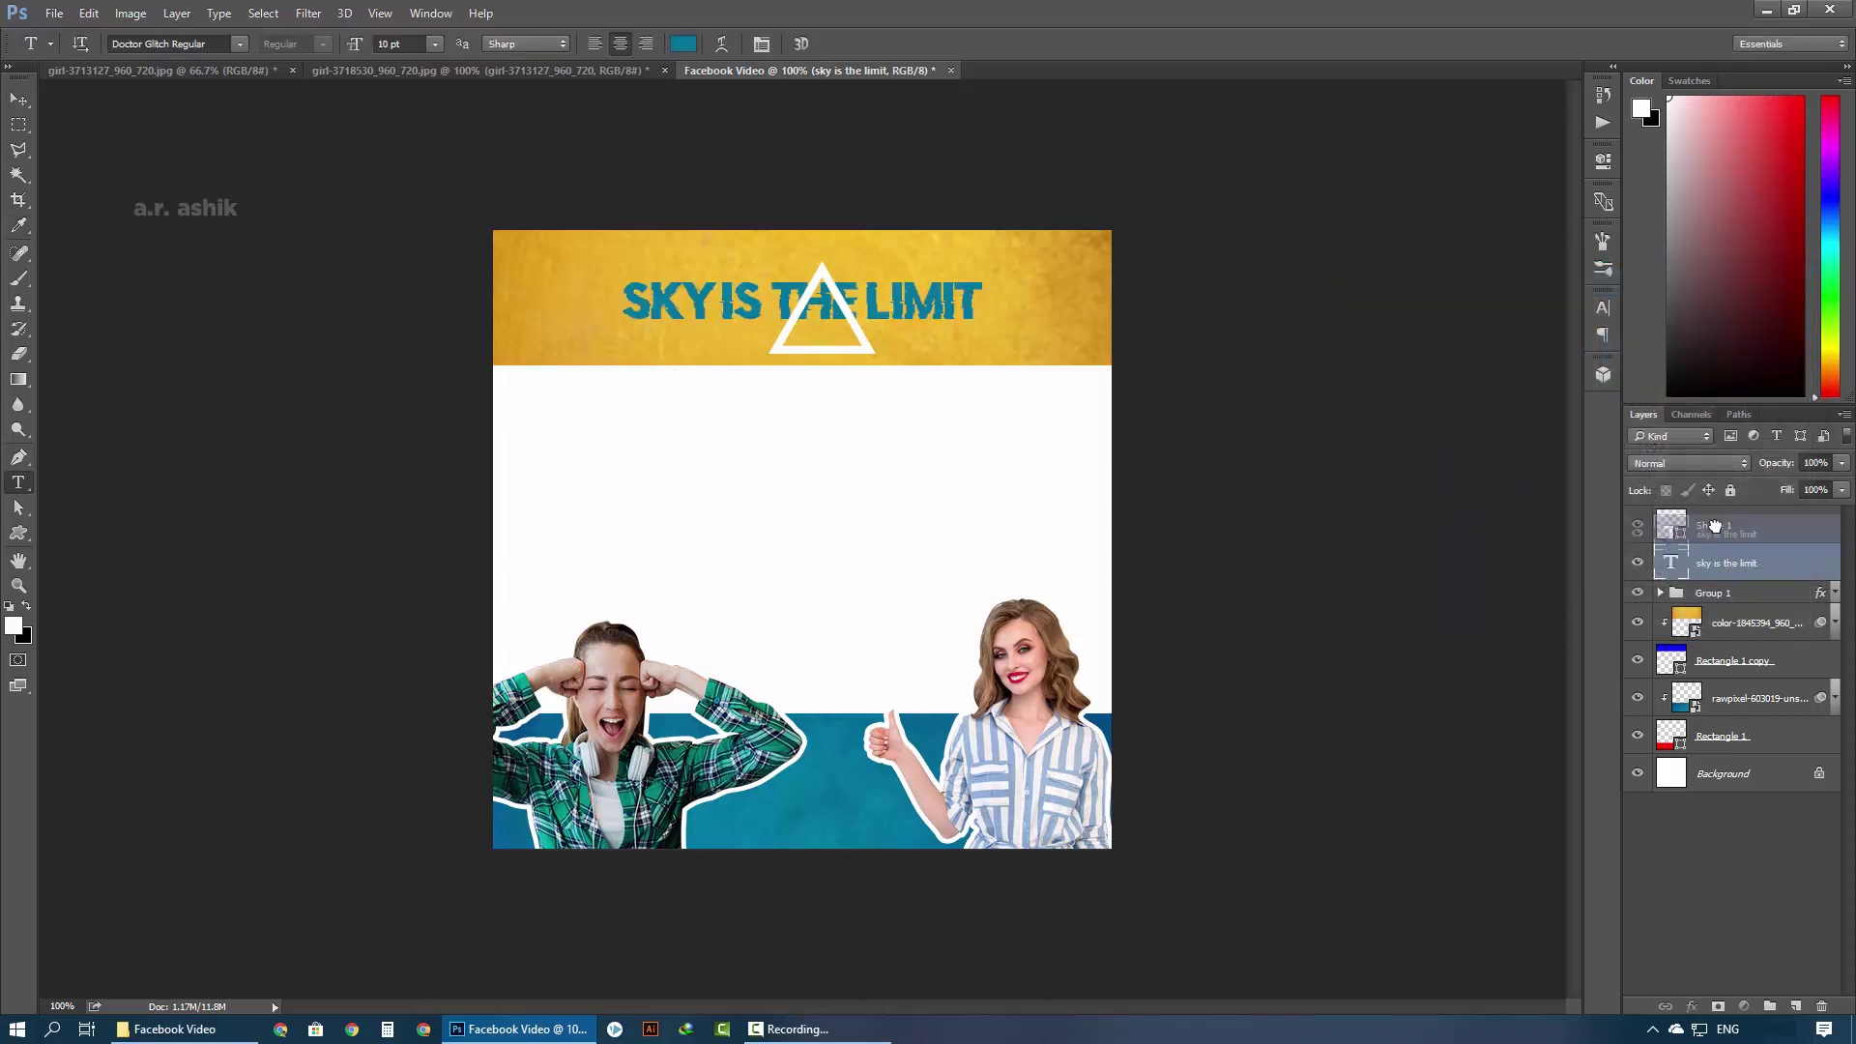
# Rotate the triangle layer with a free transform
pyautogui.click(1717, 566)
pyautogui.hotkey('ctrl', 't')
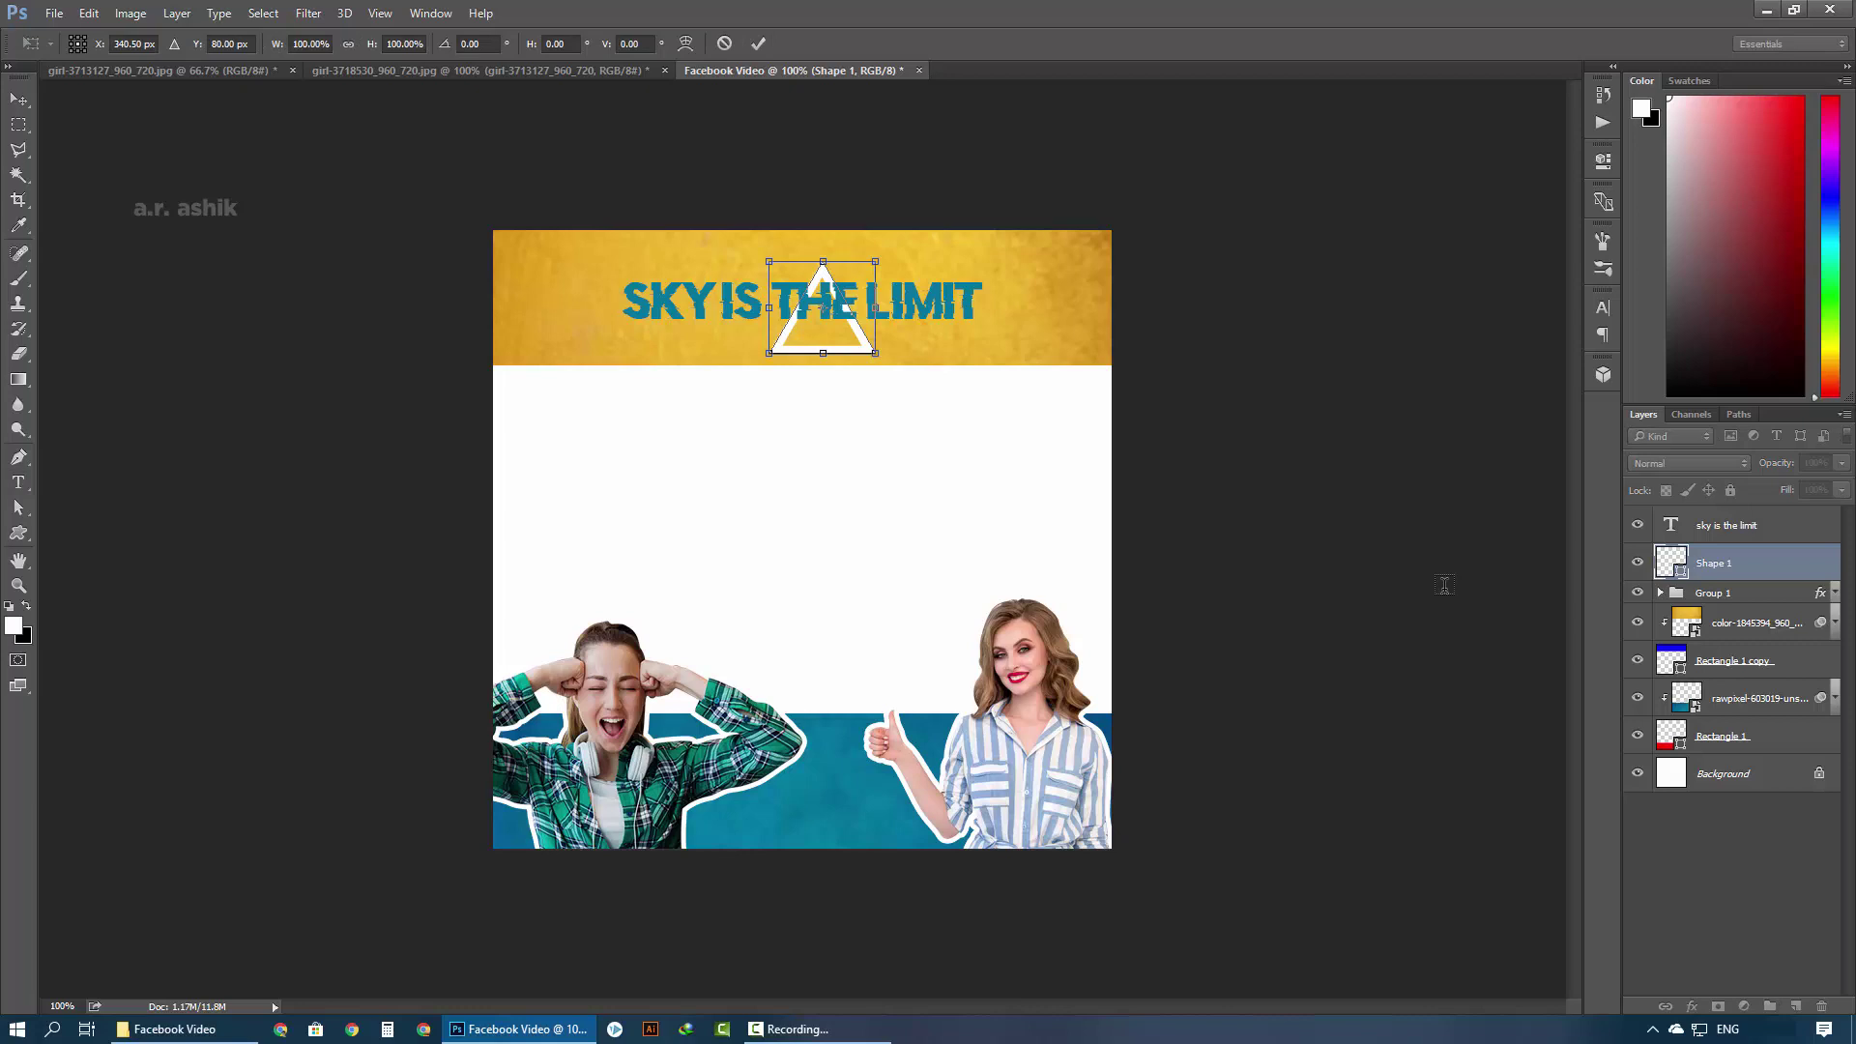
pyautogui.moveTo(890, 343)
pyautogui.mouseDown()
pyautogui.moveTo(823, 354)
pyautogui.moveTo(803, 334)
pyautogui.mouseUp()
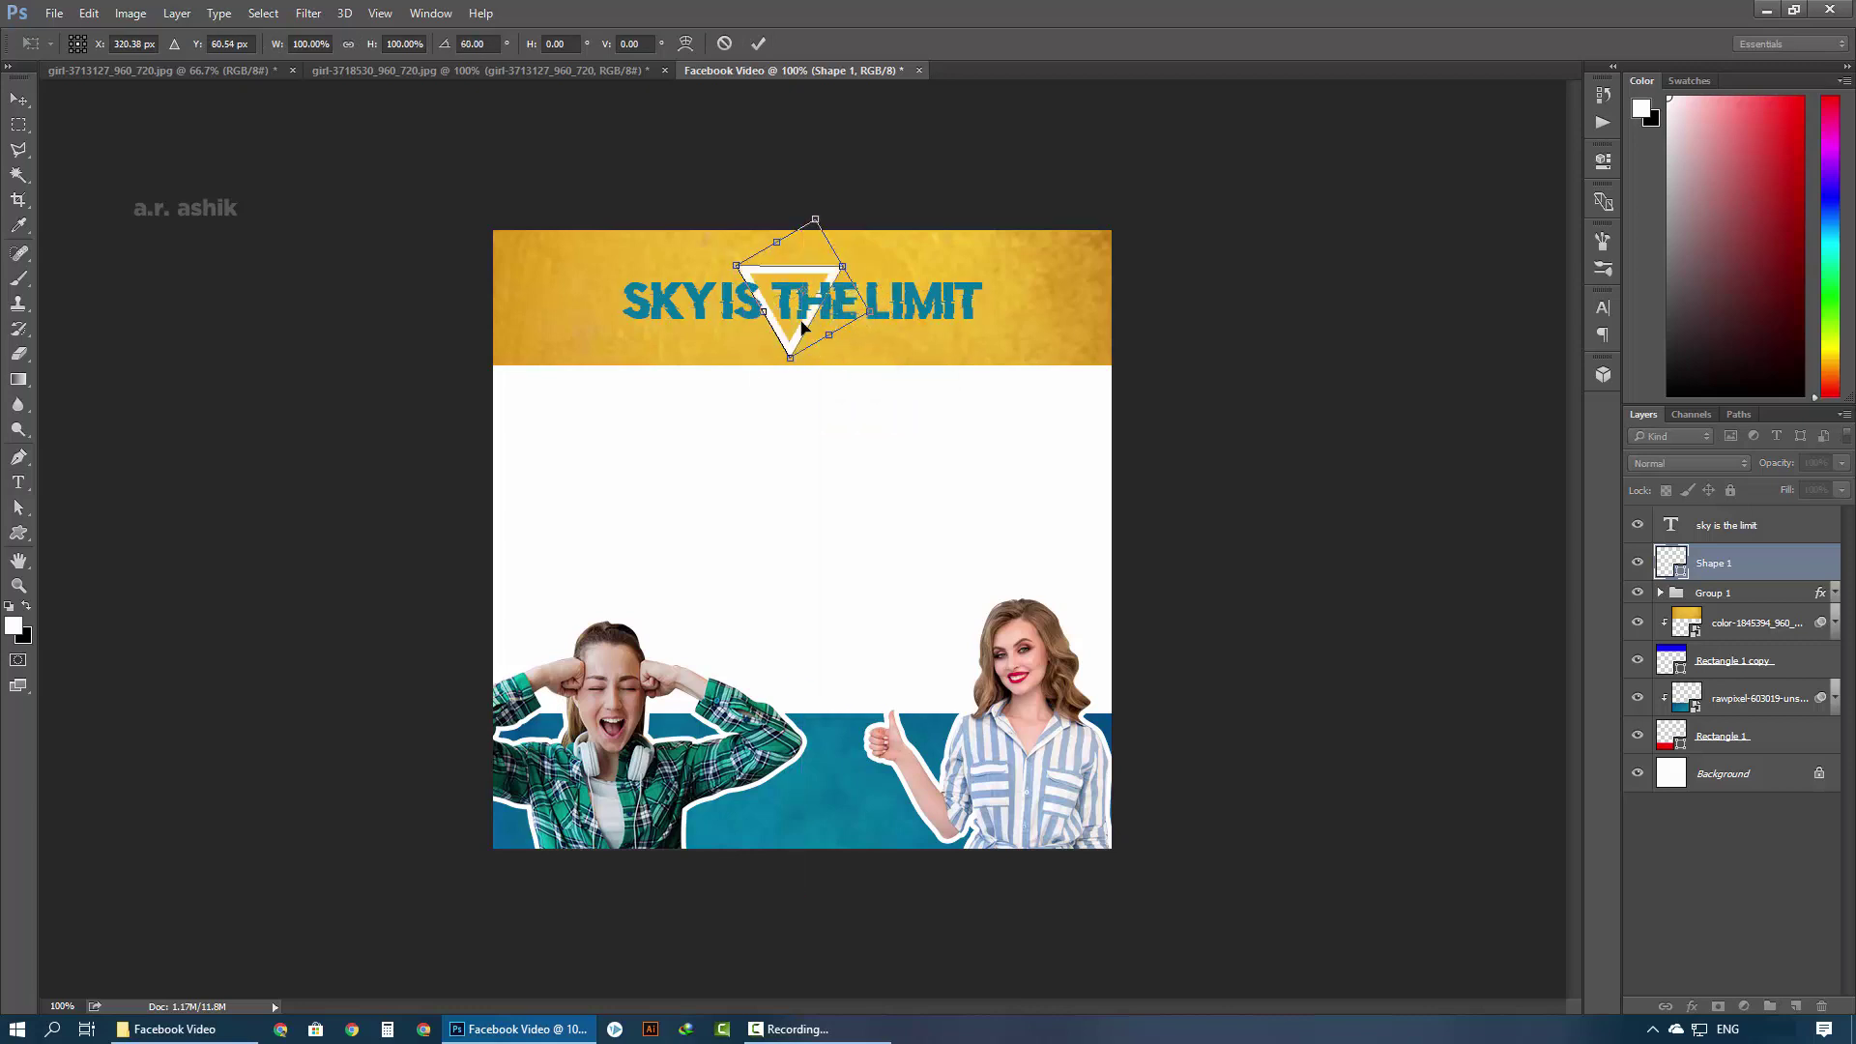
pyautogui.press('Return')
pyautogui.press('t')
pyautogui.click(1660, 903)
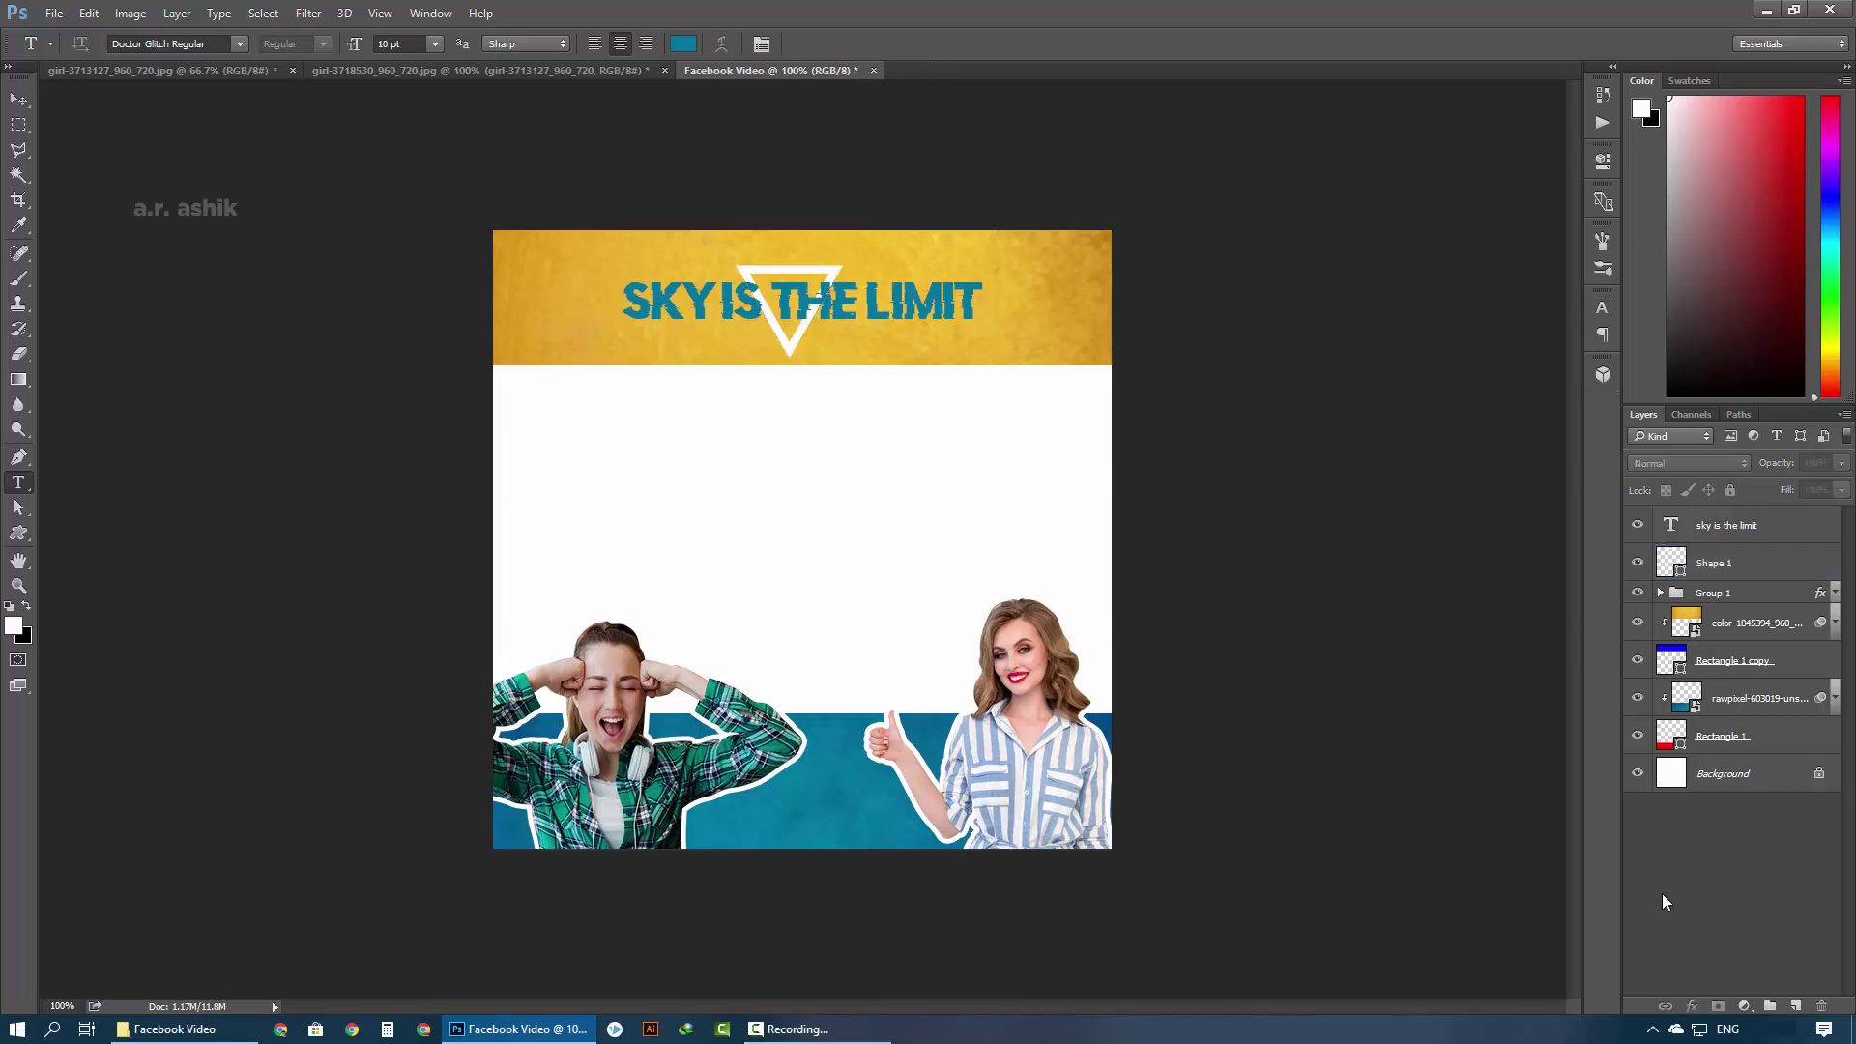
# Tilt the triangle to about -15°, nudge it into place, and duplicate it below Shape 1
pyautogui.click(1728, 571)
pyautogui.hotkey('ctrl', 't')
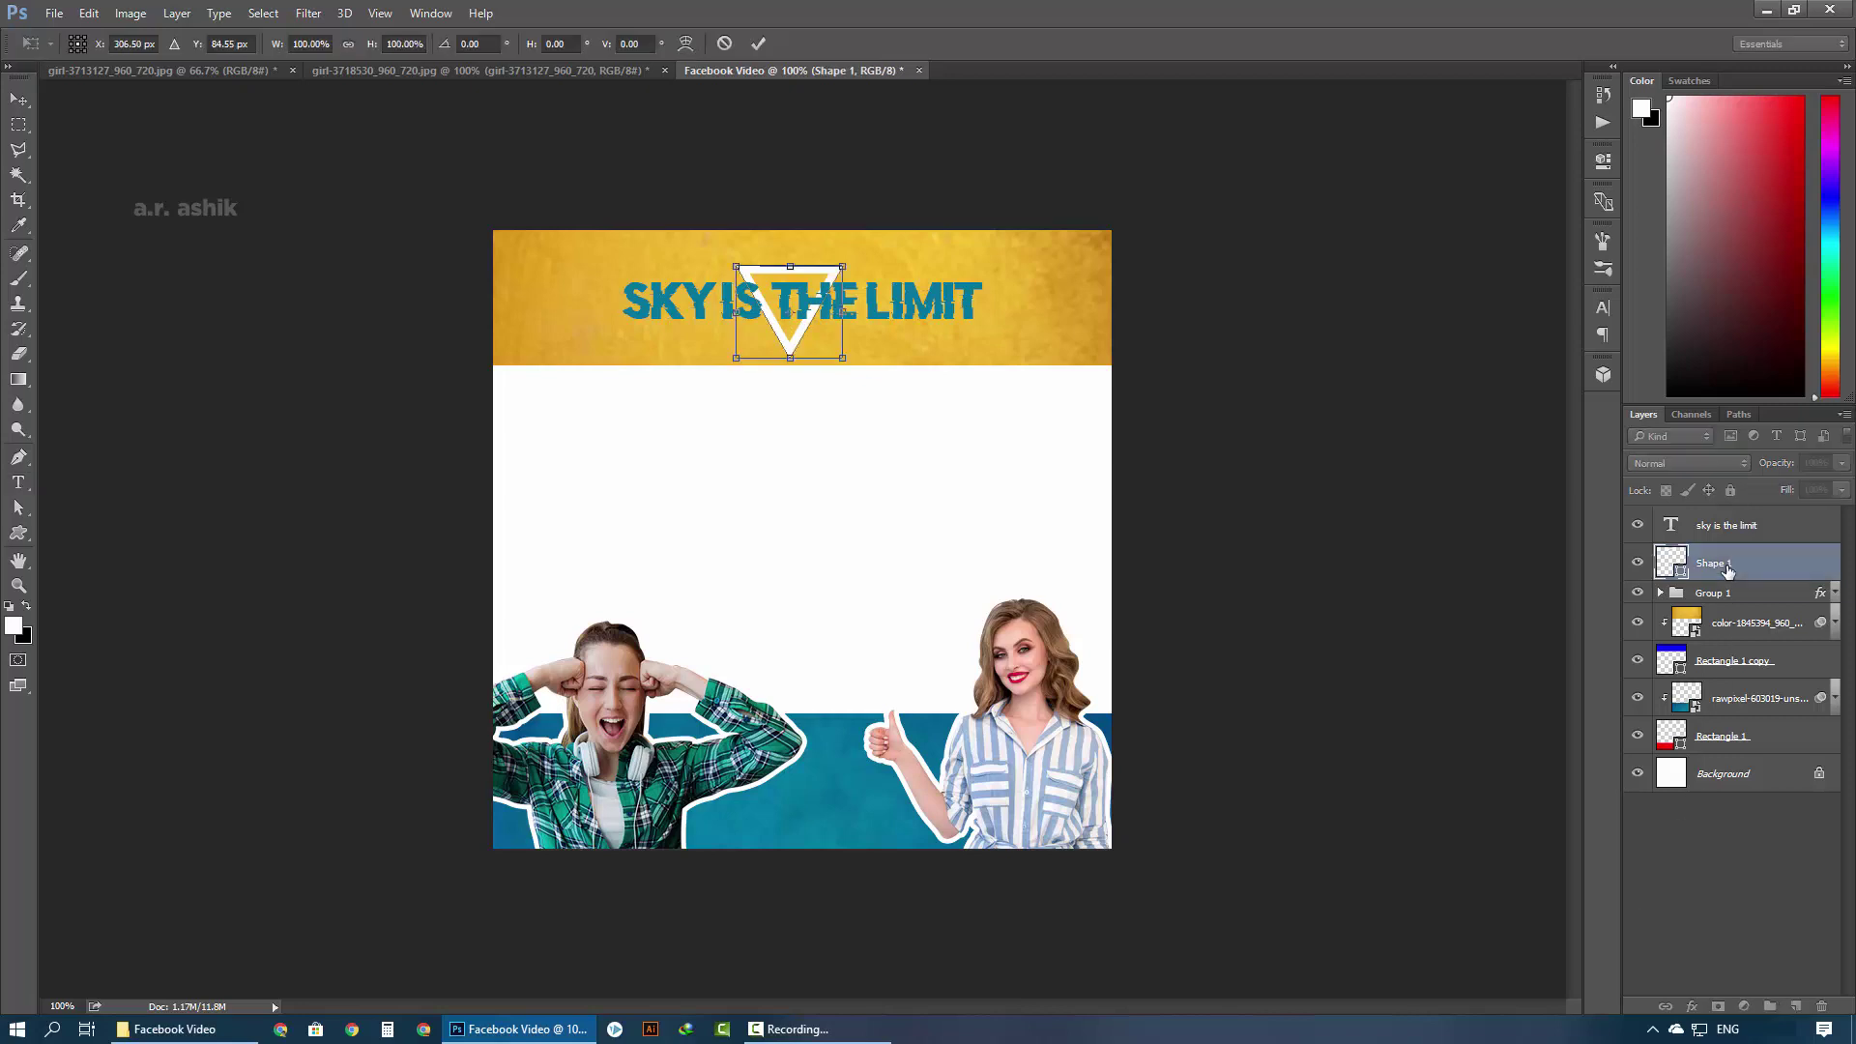
pyautogui.moveTo(885, 399); pyautogui.dragTo(903, 394)
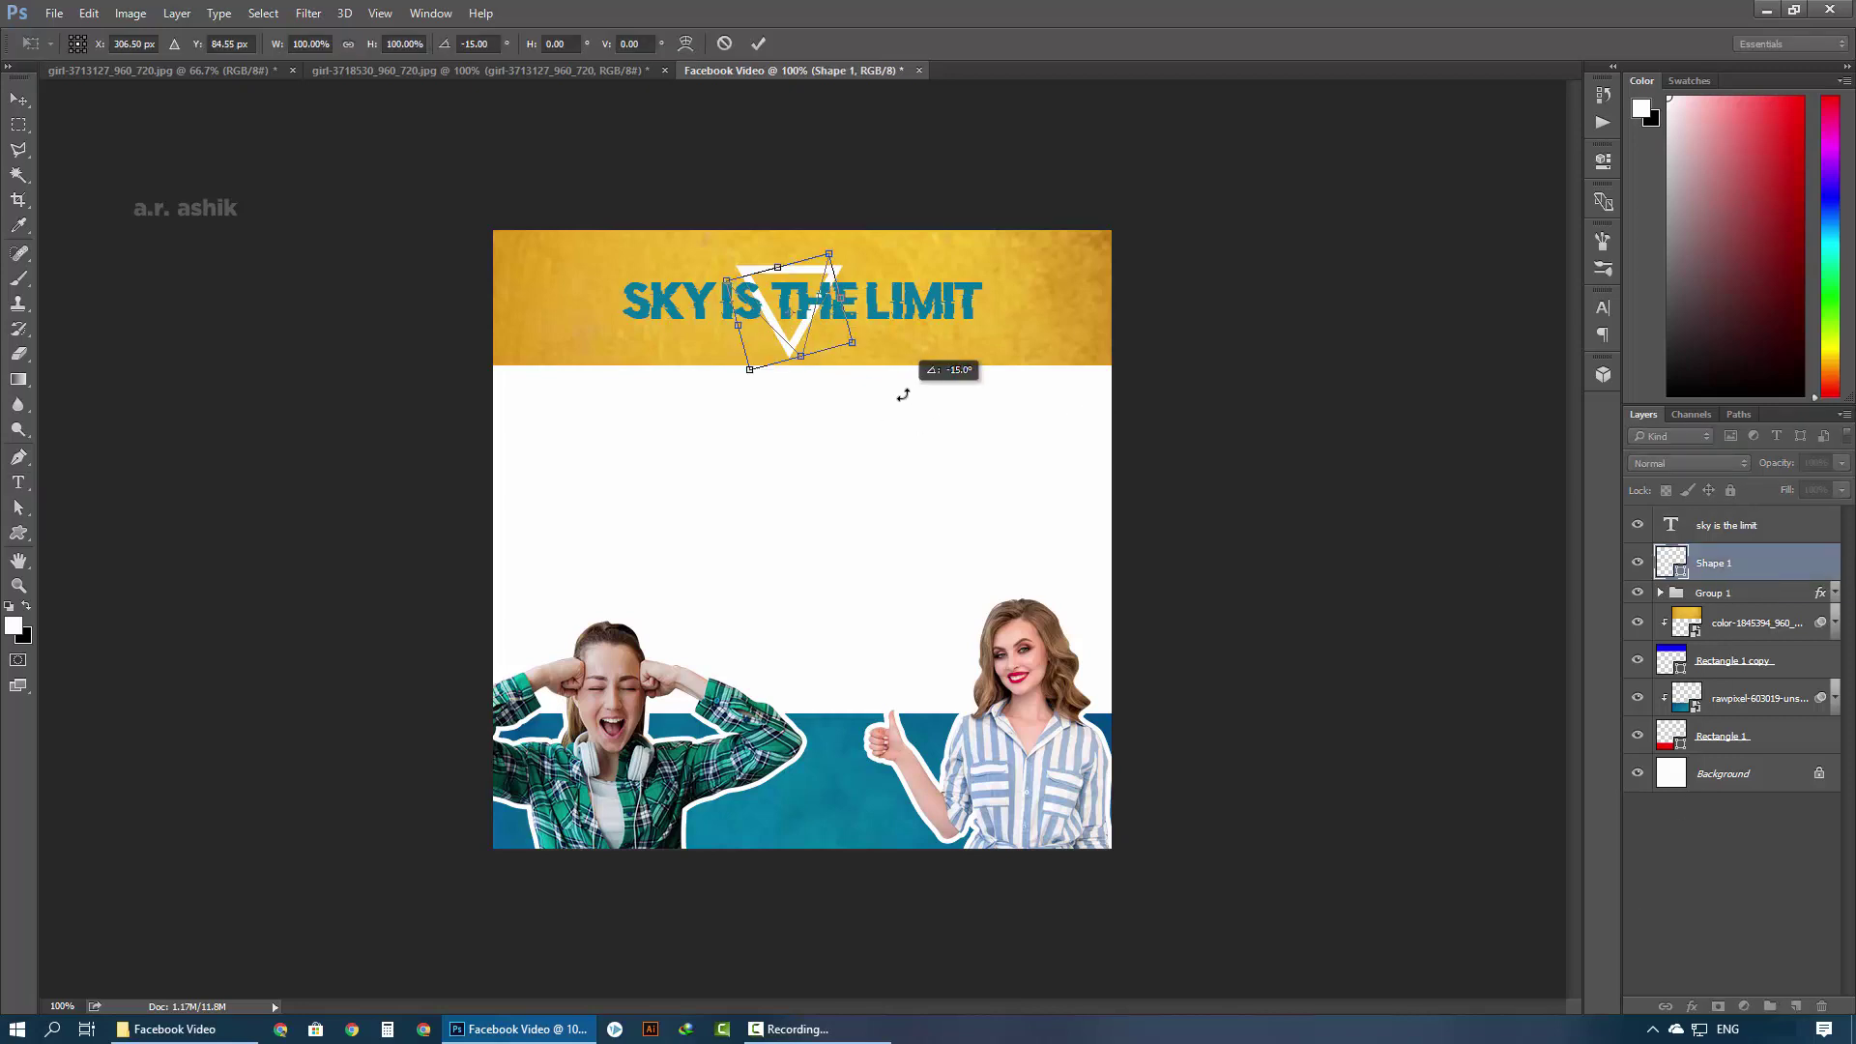
pyautogui.moveTo(783, 324); pyautogui.dragTo(781, 320)
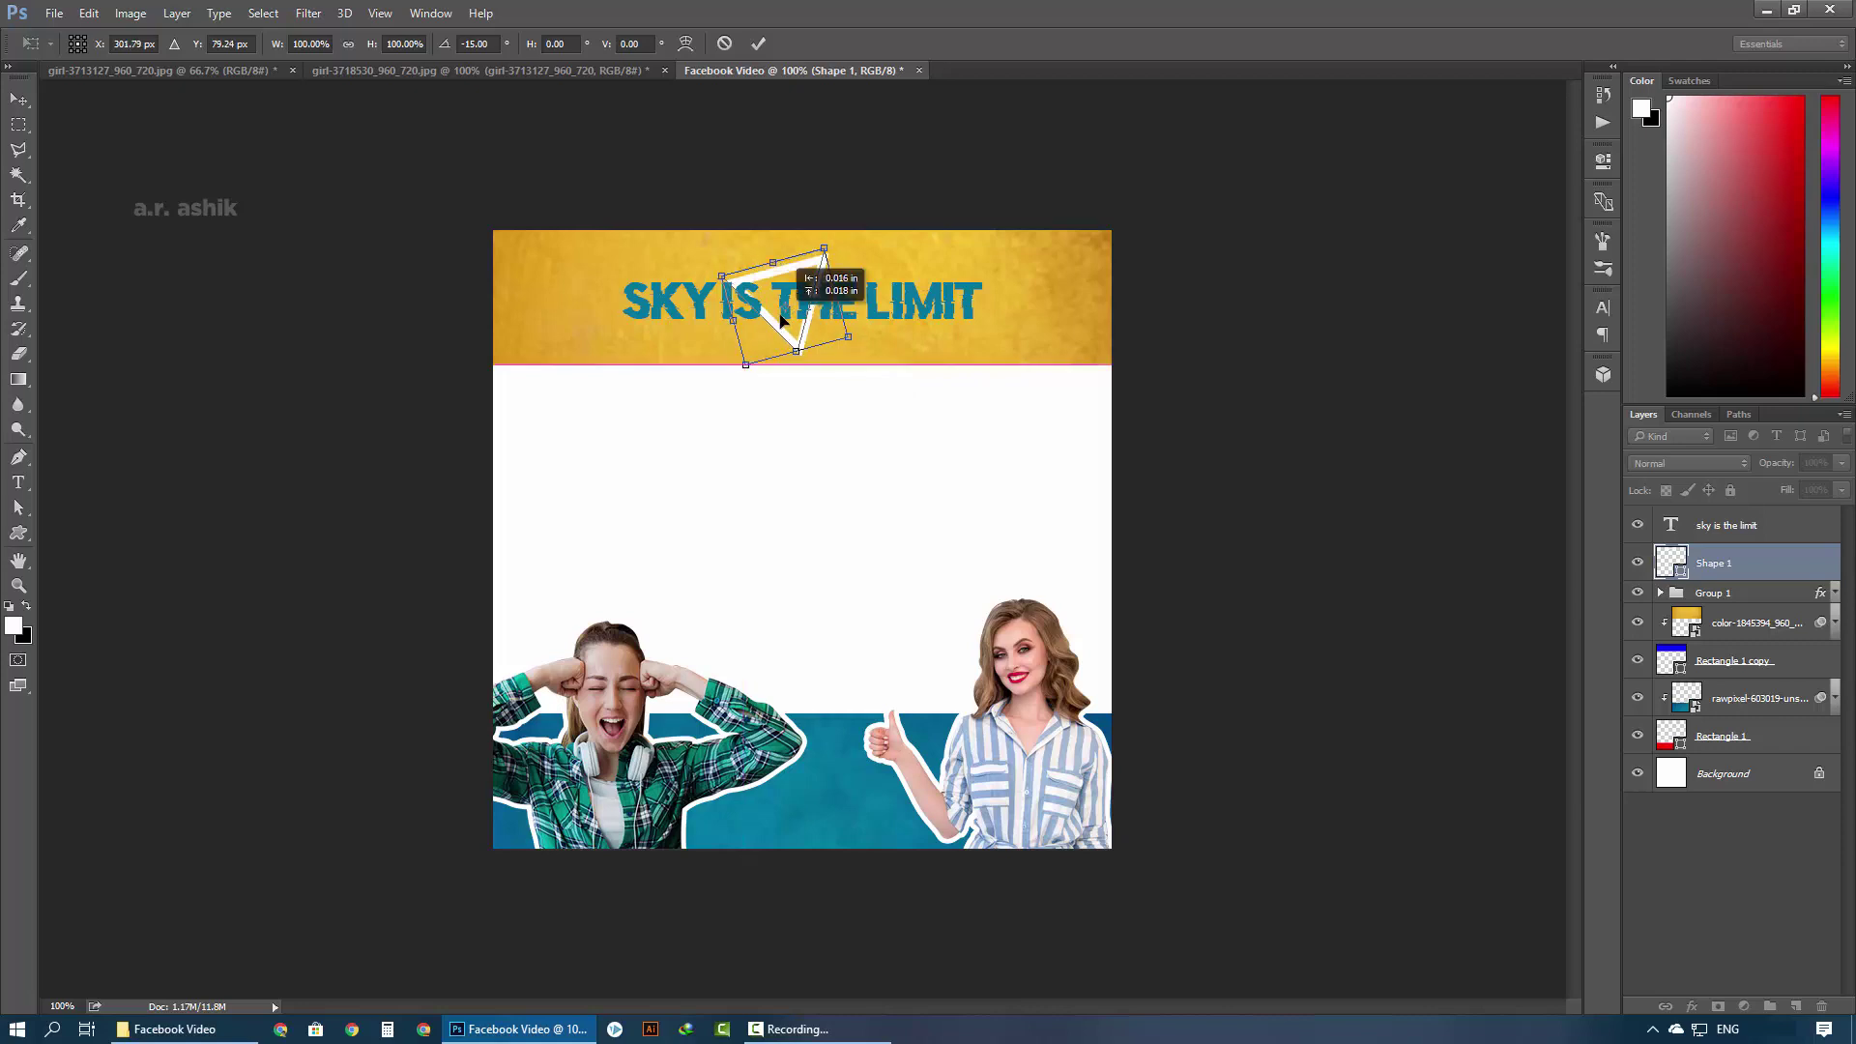
pyautogui.press('Right')
pyautogui.press('Right')
pyautogui.press('Right')
pyautogui.press('Down')
pyautogui.press('Down')
pyautogui.press('Down')
pyautogui.press('Return')
pyautogui.press('t')
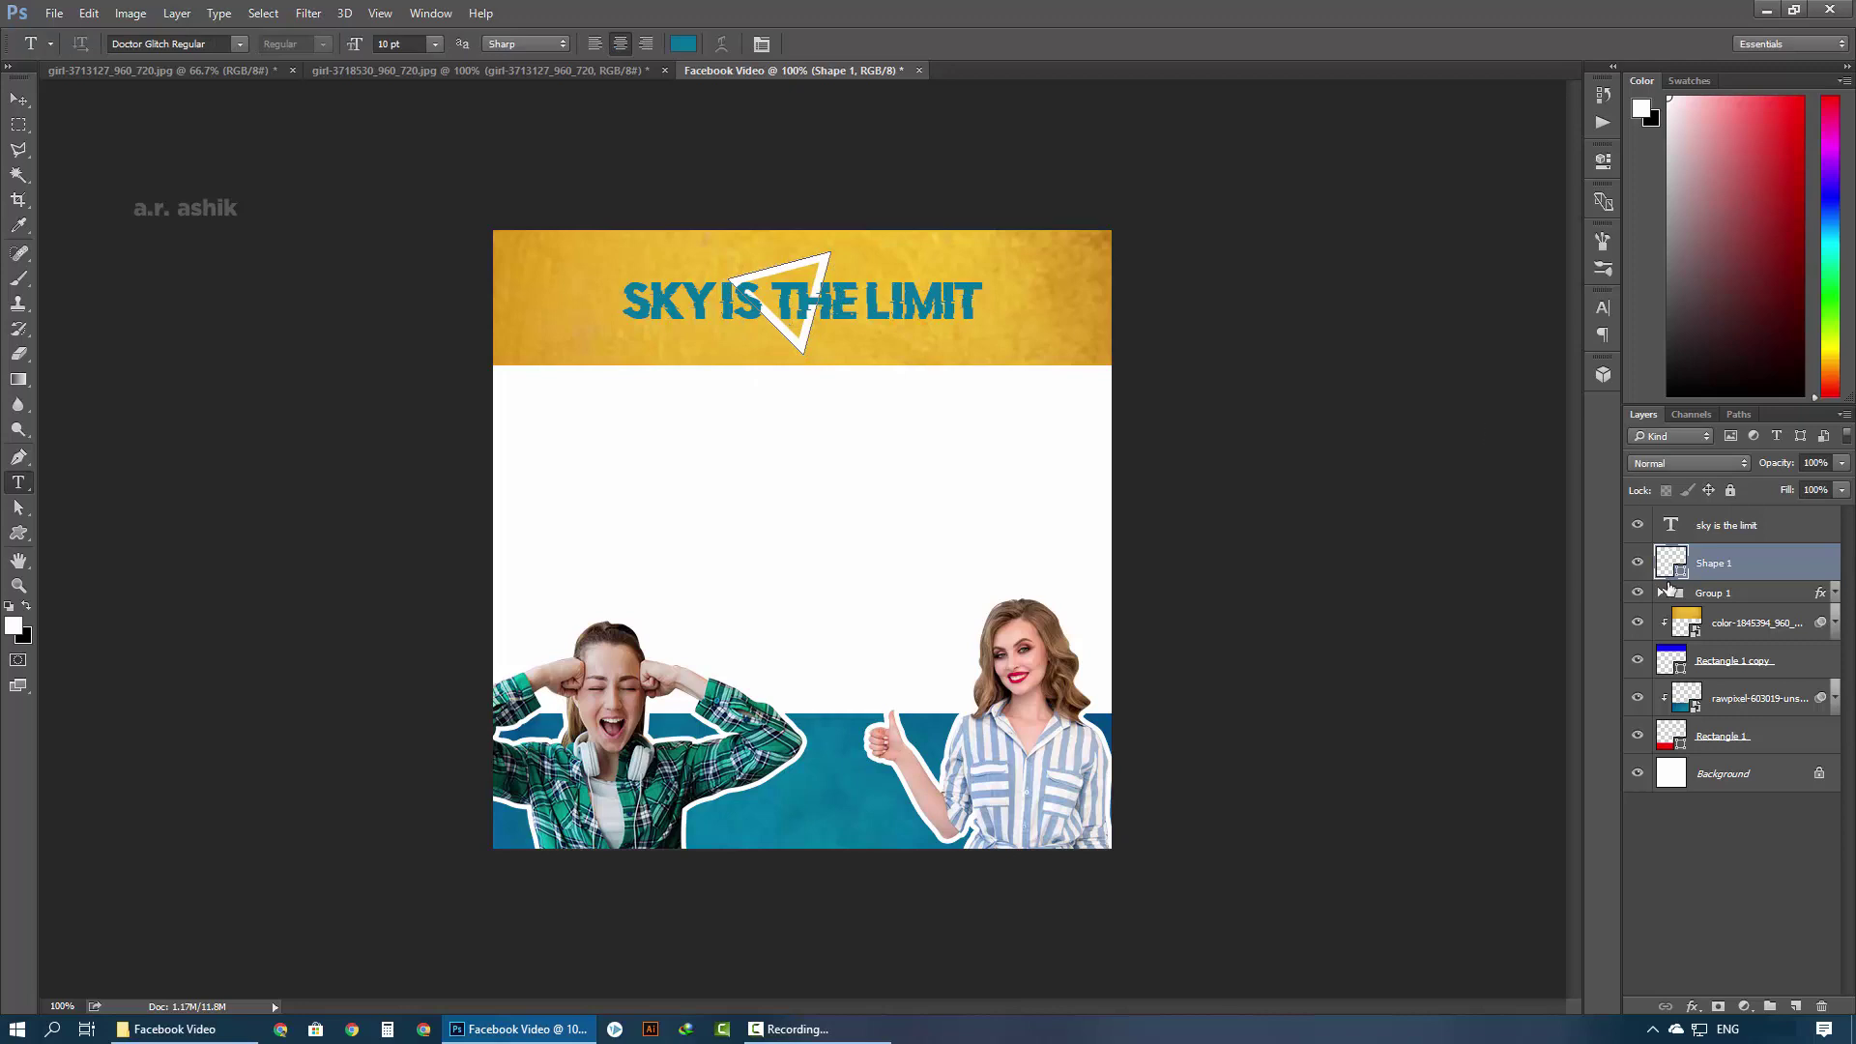
pyautogui.hotkey('ctrl', 'j')
pyautogui.moveTo(1720, 569); pyautogui.dragTo(1722, 615)
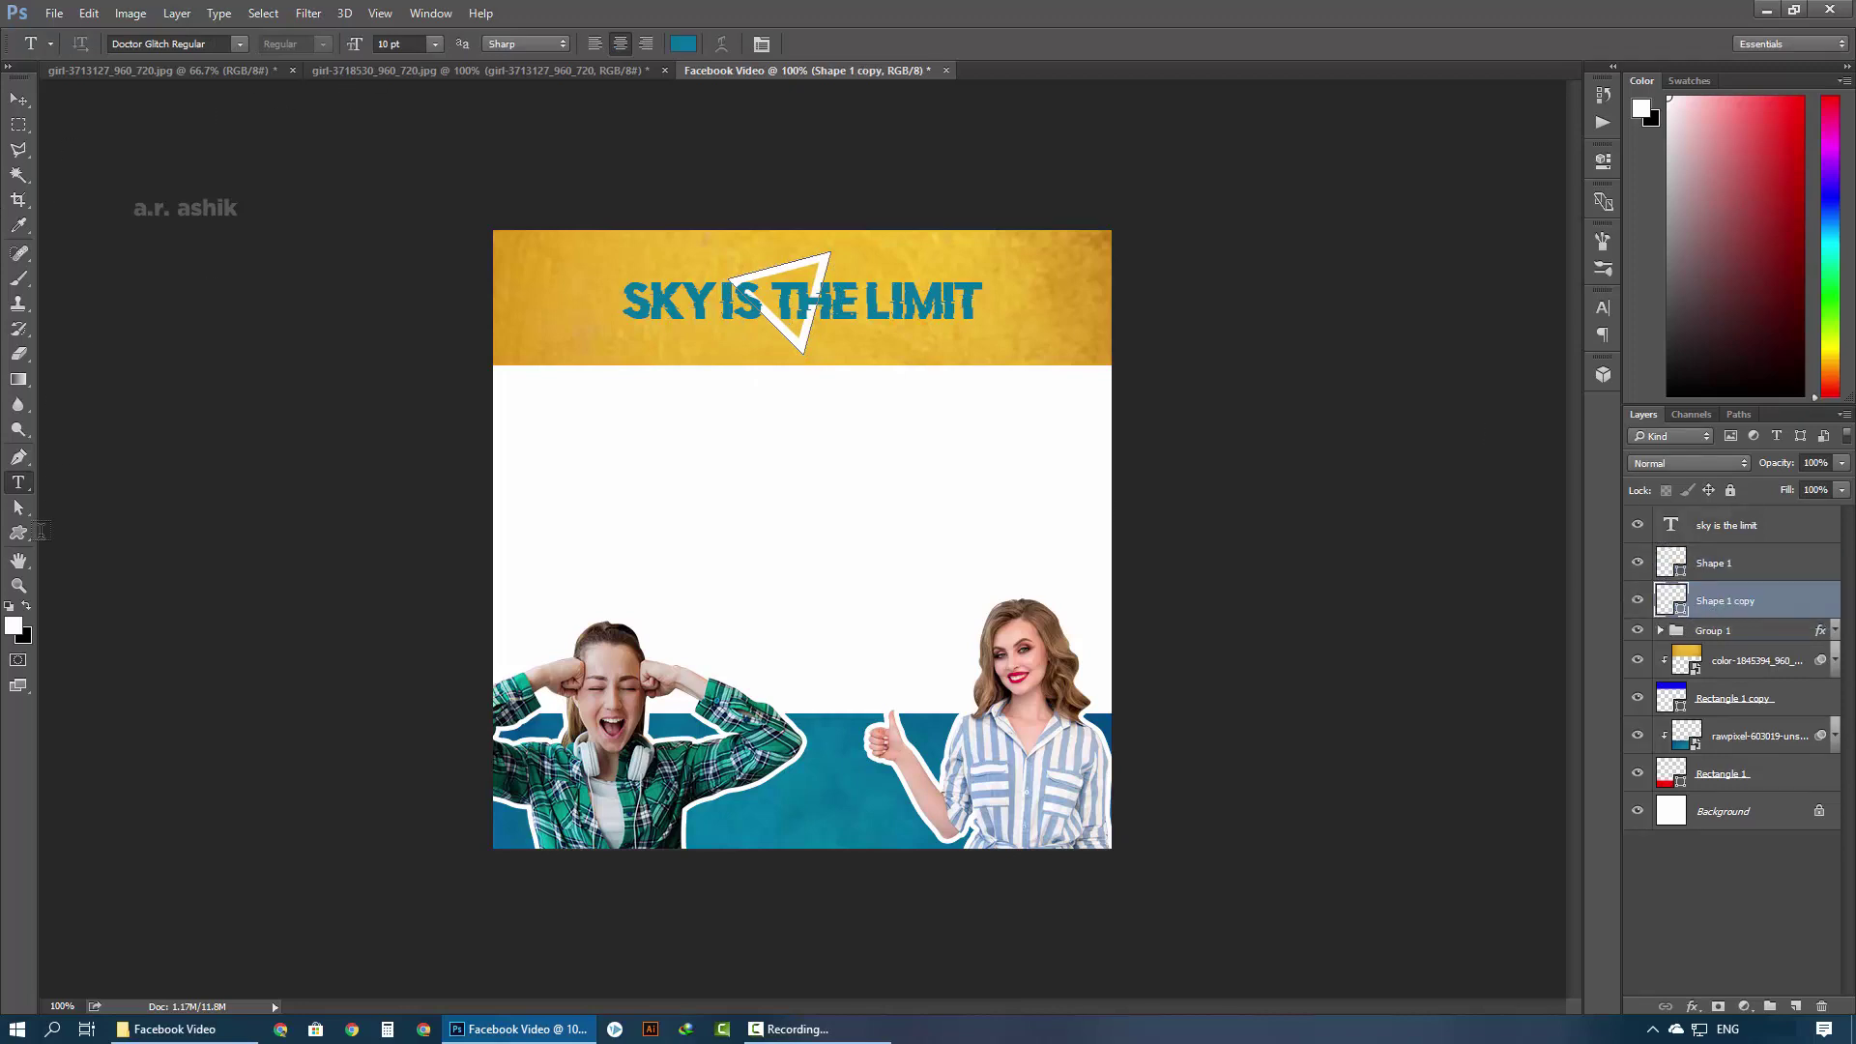
# Set the triangle copy's outline to 0.8 pt and nudge it right and down
pyautogui.click(19, 532)
pyautogui.click(290, 44)
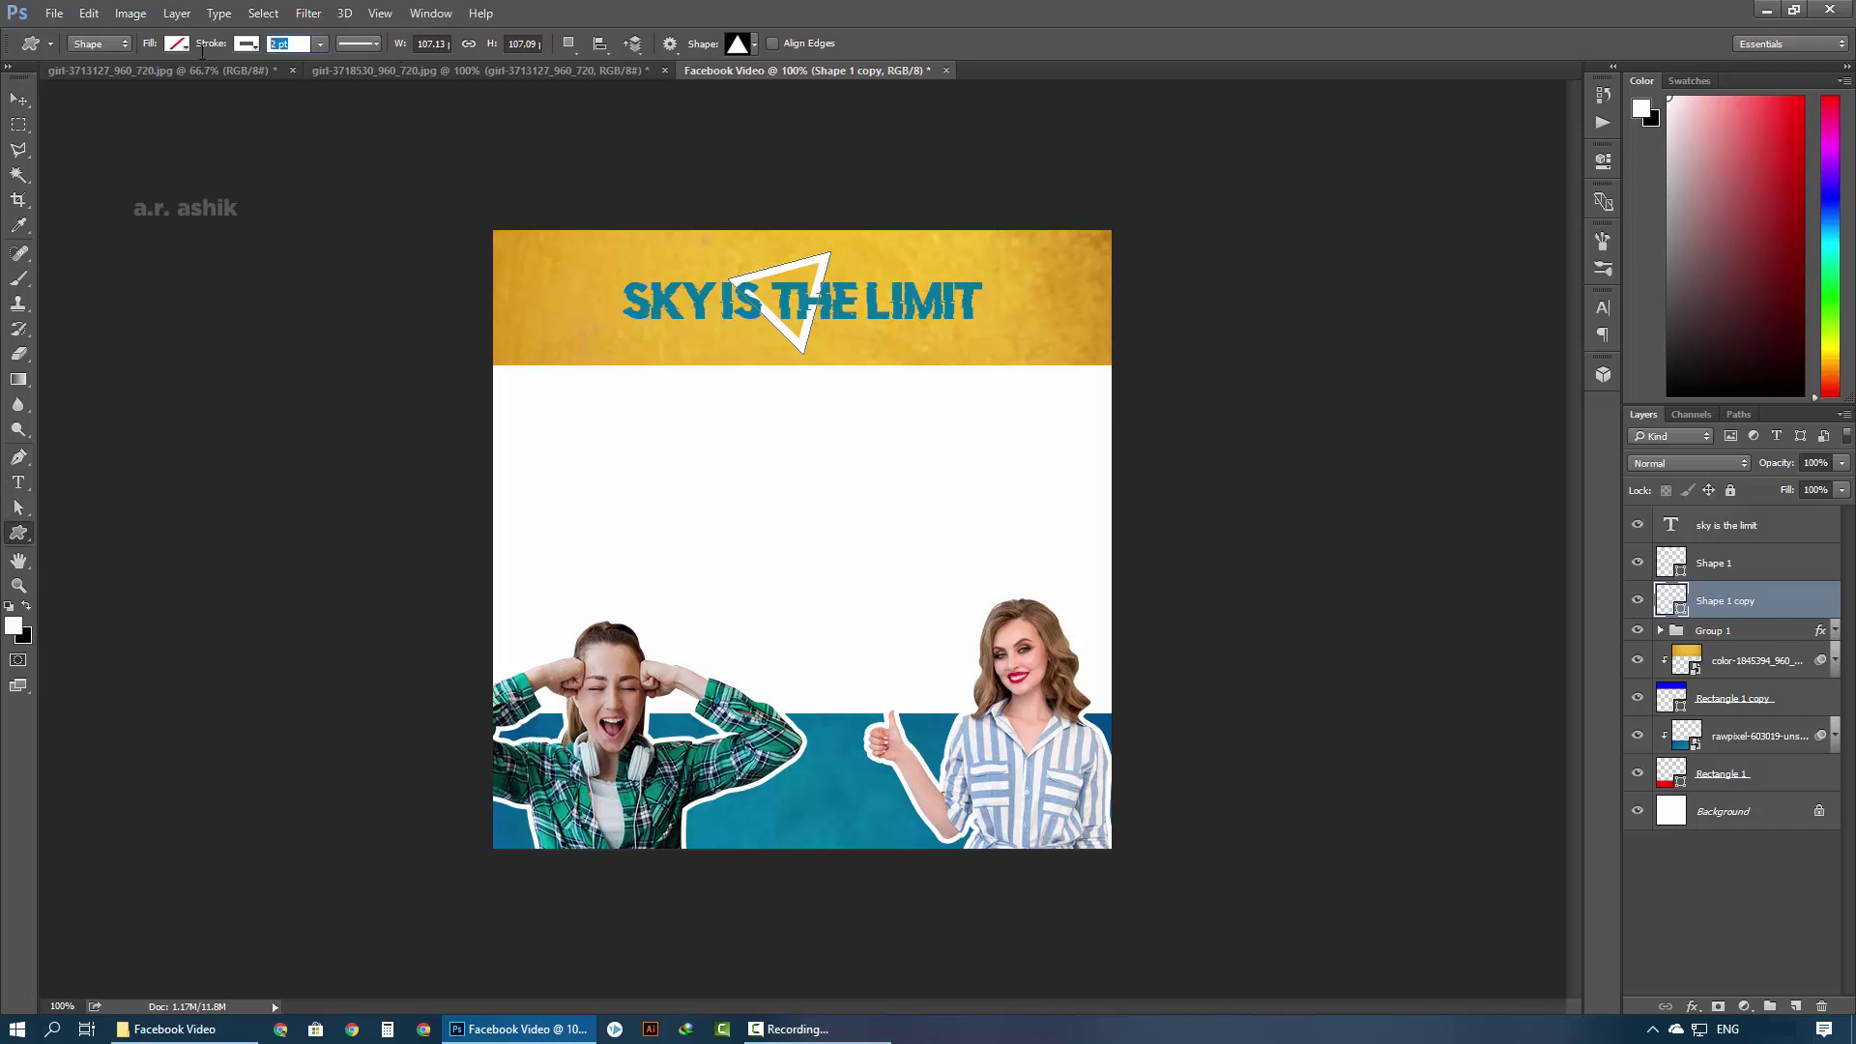
pyautogui.press('Return')
pyautogui.hotkey('ctrl', 't')
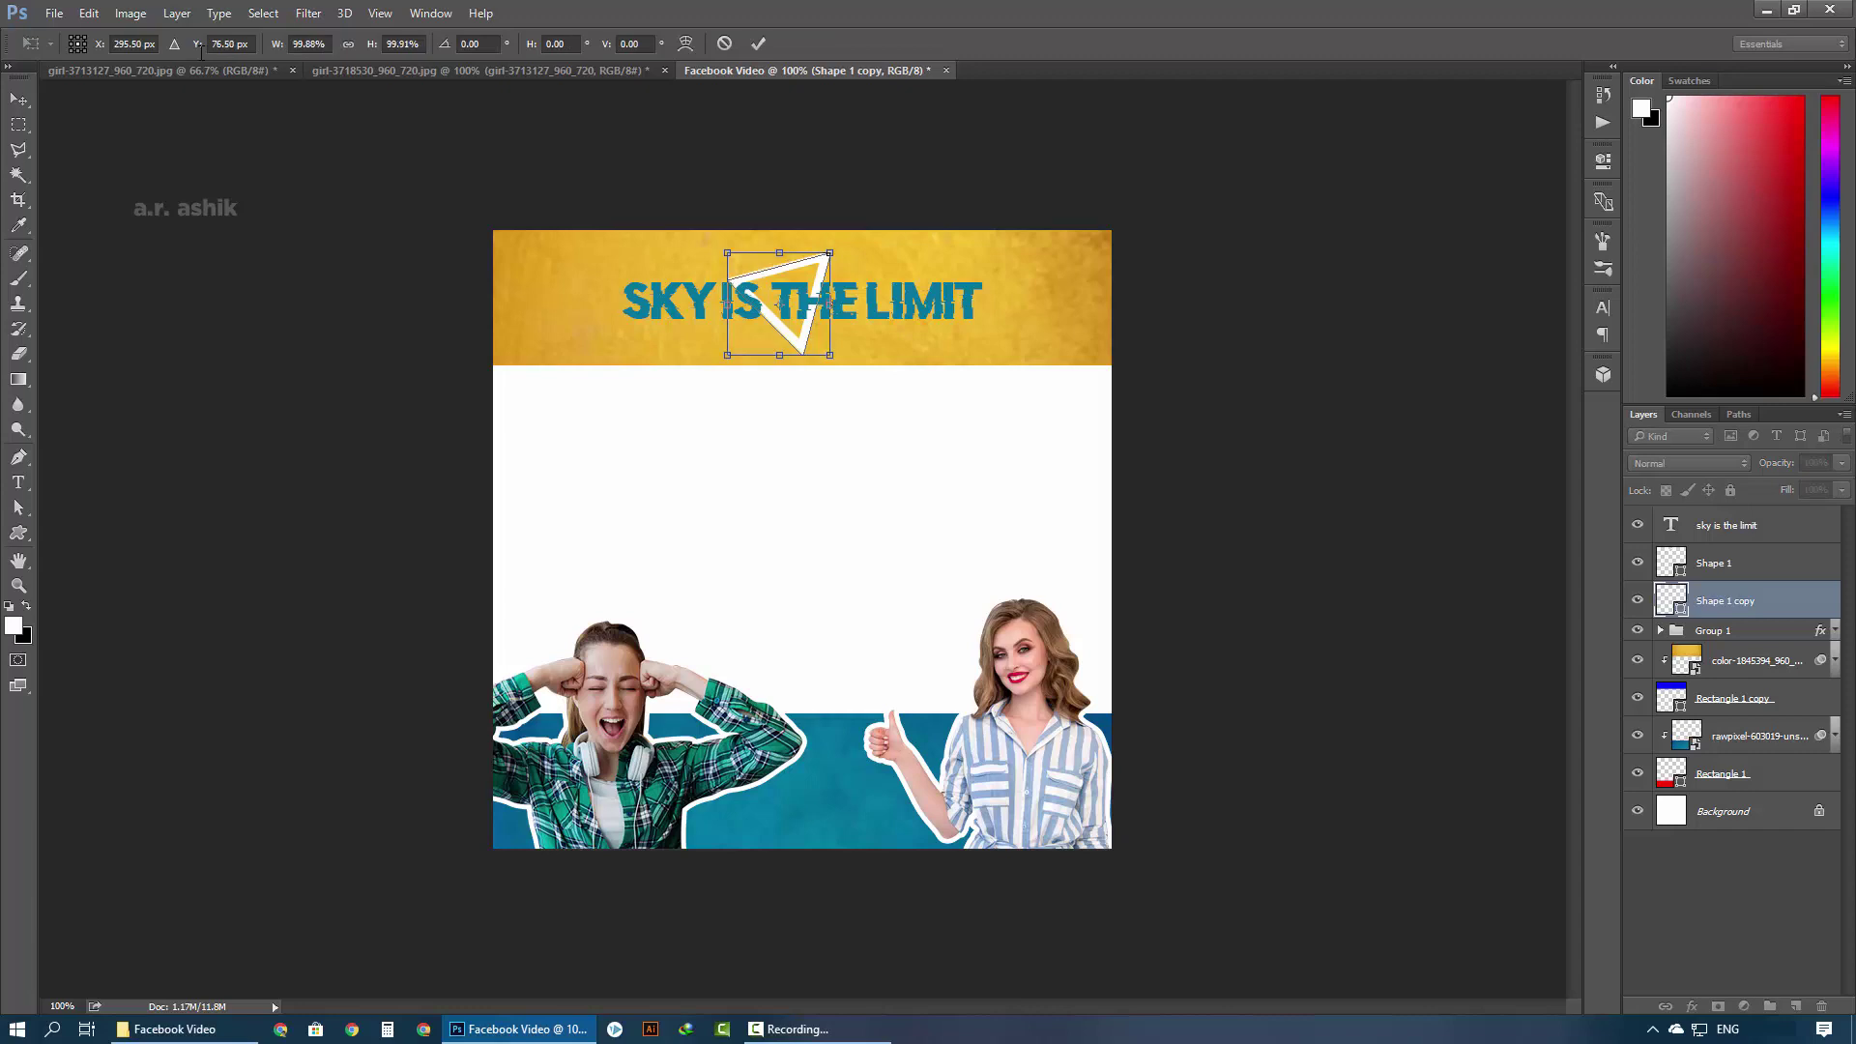
pyautogui.press('Right')
pyautogui.press('Right')
pyautogui.press('Right')
pyautogui.press('Right')
pyautogui.press('Right')
pyautogui.press('Right')
pyautogui.press('Right')
pyautogui.press('Down')
pyautogui.press('Right')
pyautogui.press('Right')
pyautogui.press('Right')
pyautogui.press('Down')
pyautogui.press('Down')
pyautogui.press('Down')
pyautogui.press('Down')
pyautogui.press('Right')
pyautogui.press('Right')
pyautogui.press('Right')
pyautogui.press('Right')
pyautogui.press('Right')
pyautogui.press('Right')
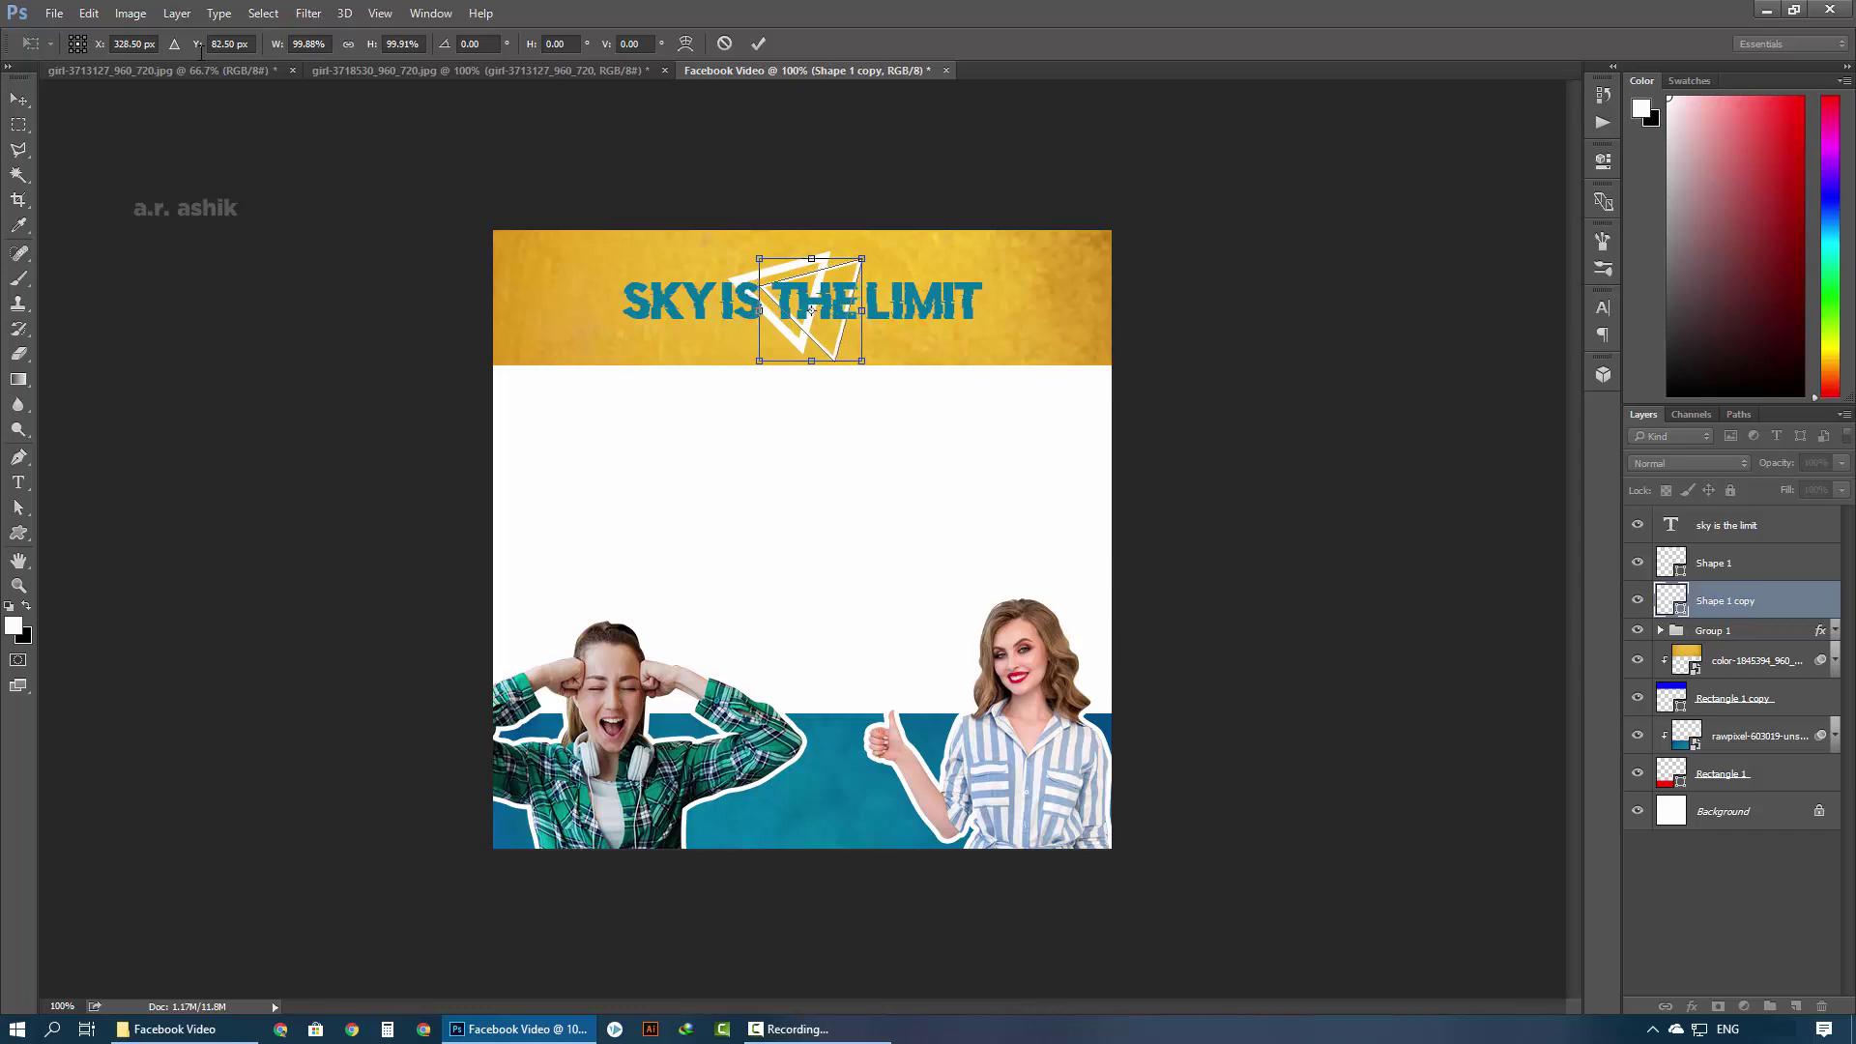
pyautogui.press('Return')
pyautogui.press('Escape')
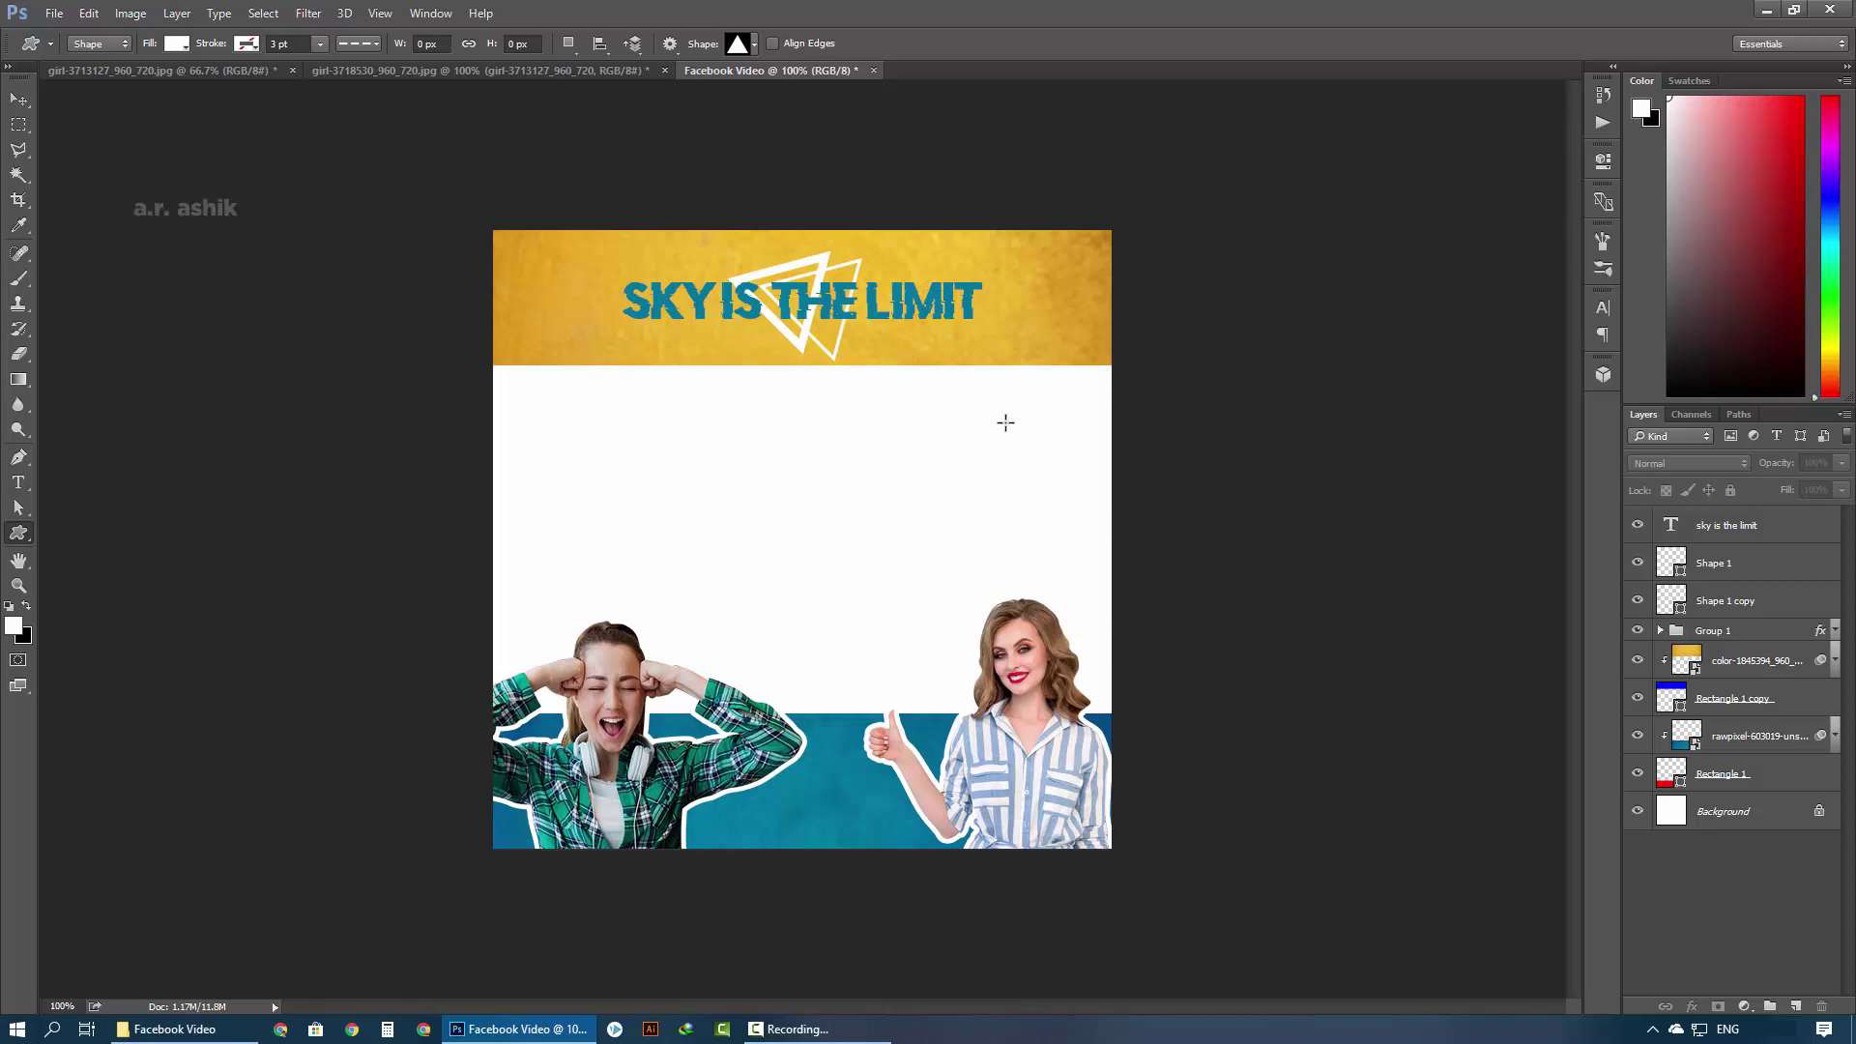
# Select the Shape 1 copy layer with the Move tool and zoom in on the triangles
pyautogui.click(1745, 565)
pyautogui.click(1752, 600)
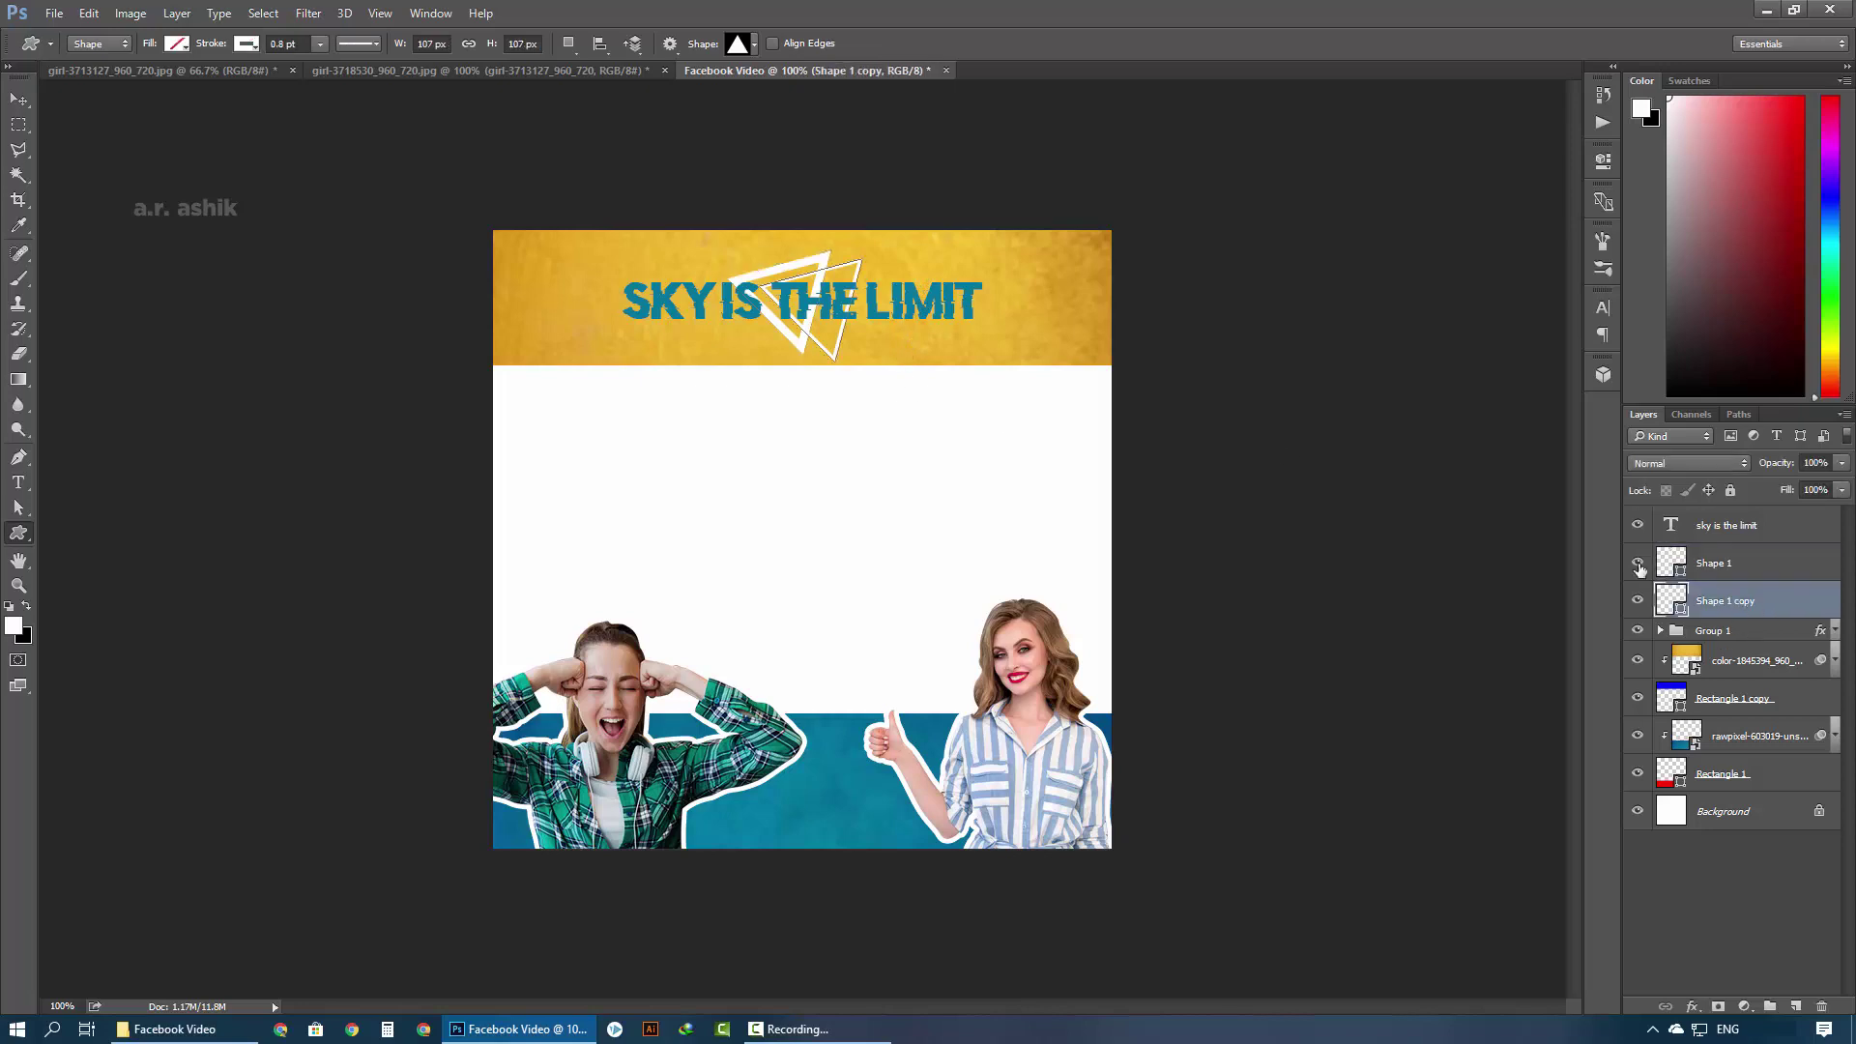
pyautogui.click(10, 112)
pyautogui.hotkey('ctrl', '+')
pyautogui.hotkey('ctrl', '+')
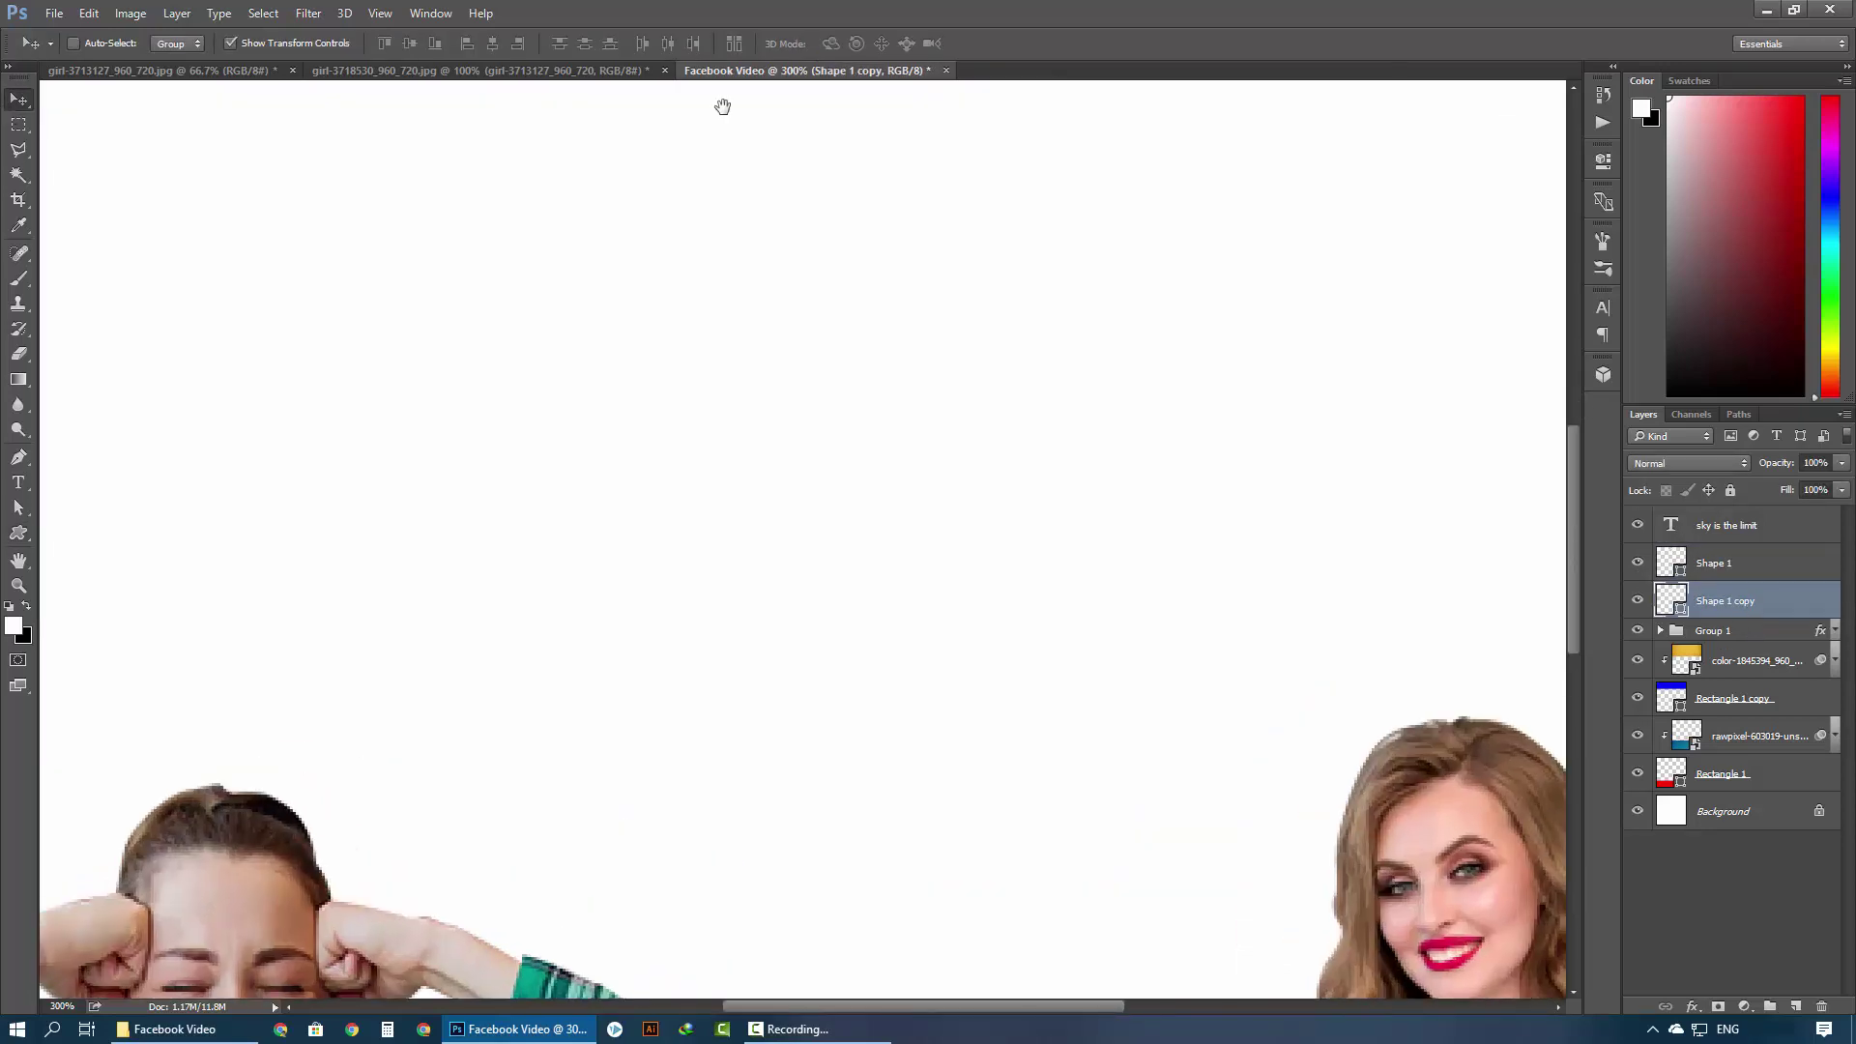
# Drag the Shape 1 copy triangle to offset it from the original, then zoom out and deselect
pyautogui.scroll(5, 773, 328)
pyautogui.moveTo(825, 543)
pyautogui.mouseDown()
pyautogui.moveTo(830, 443)
pyautogui.moveTo(629, 504)
pyautogui.moveTo(885, 543)
pyautogui.mouseUp()
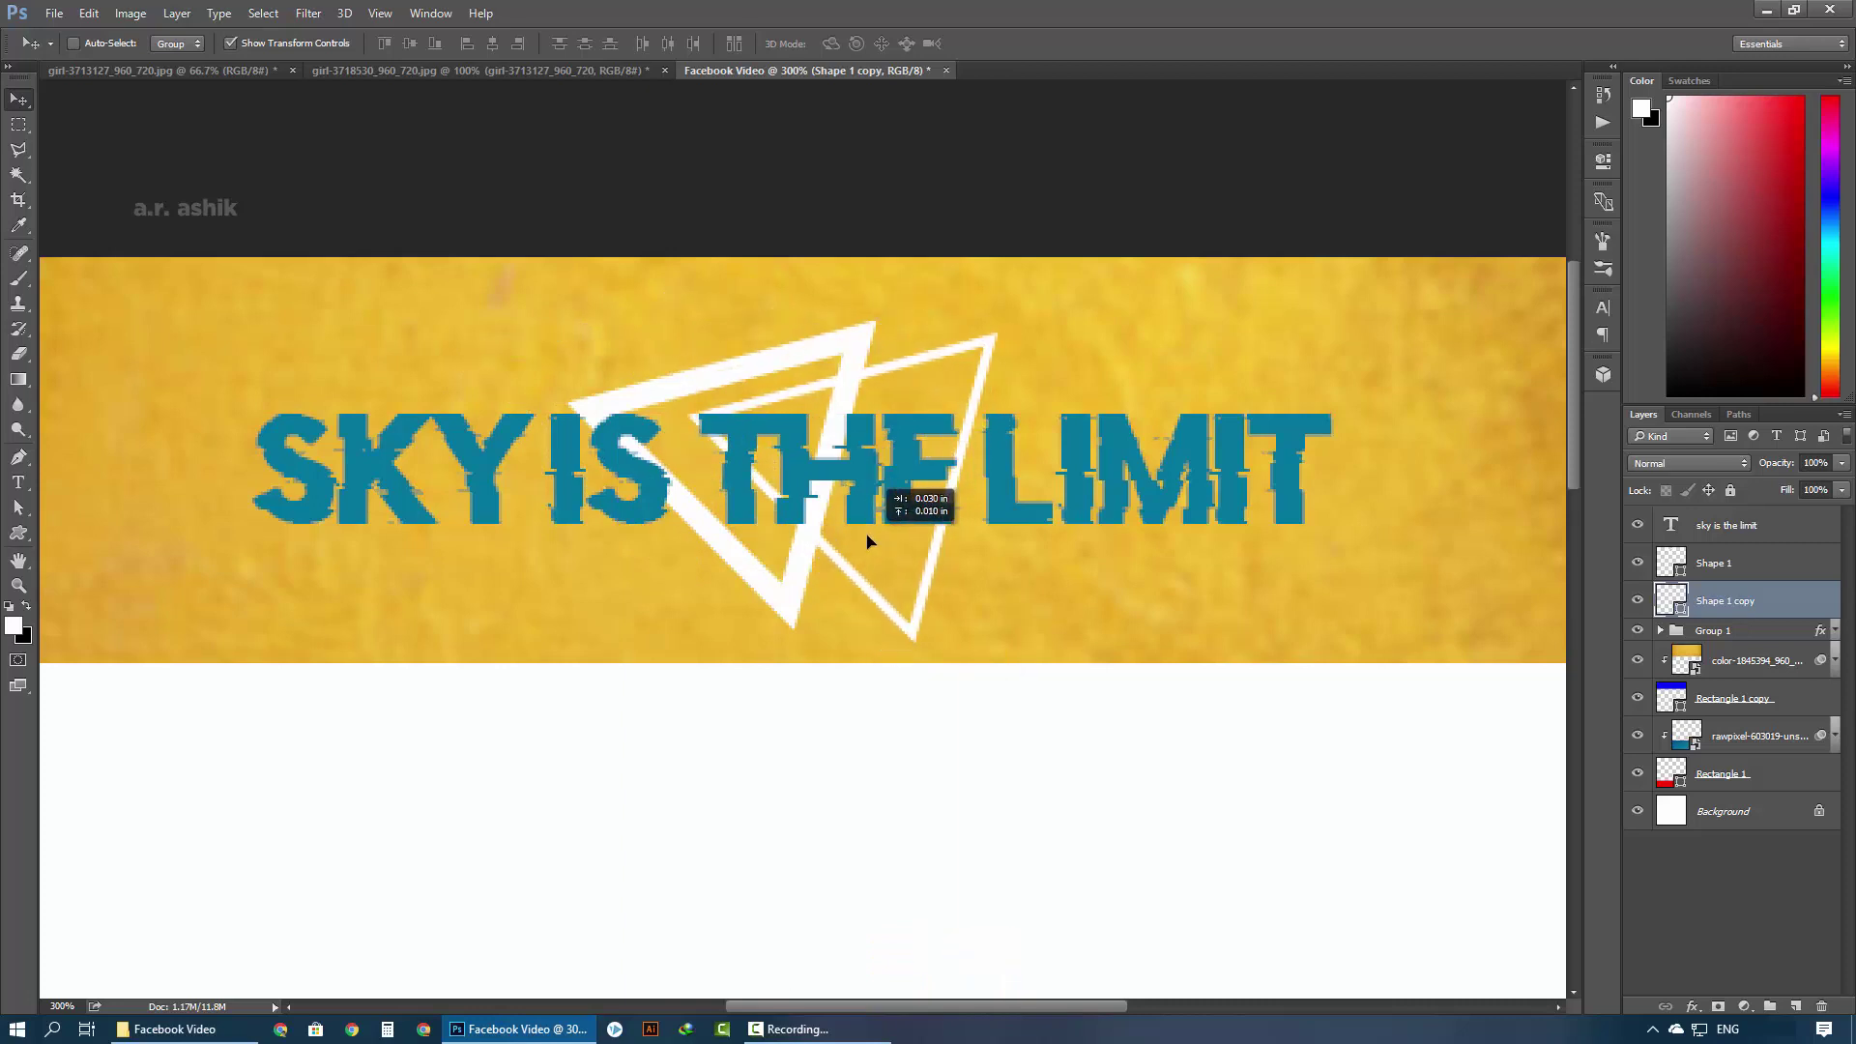
pyautogui.moveTo(885, 542); pyautogui.dragTo(837, 547)
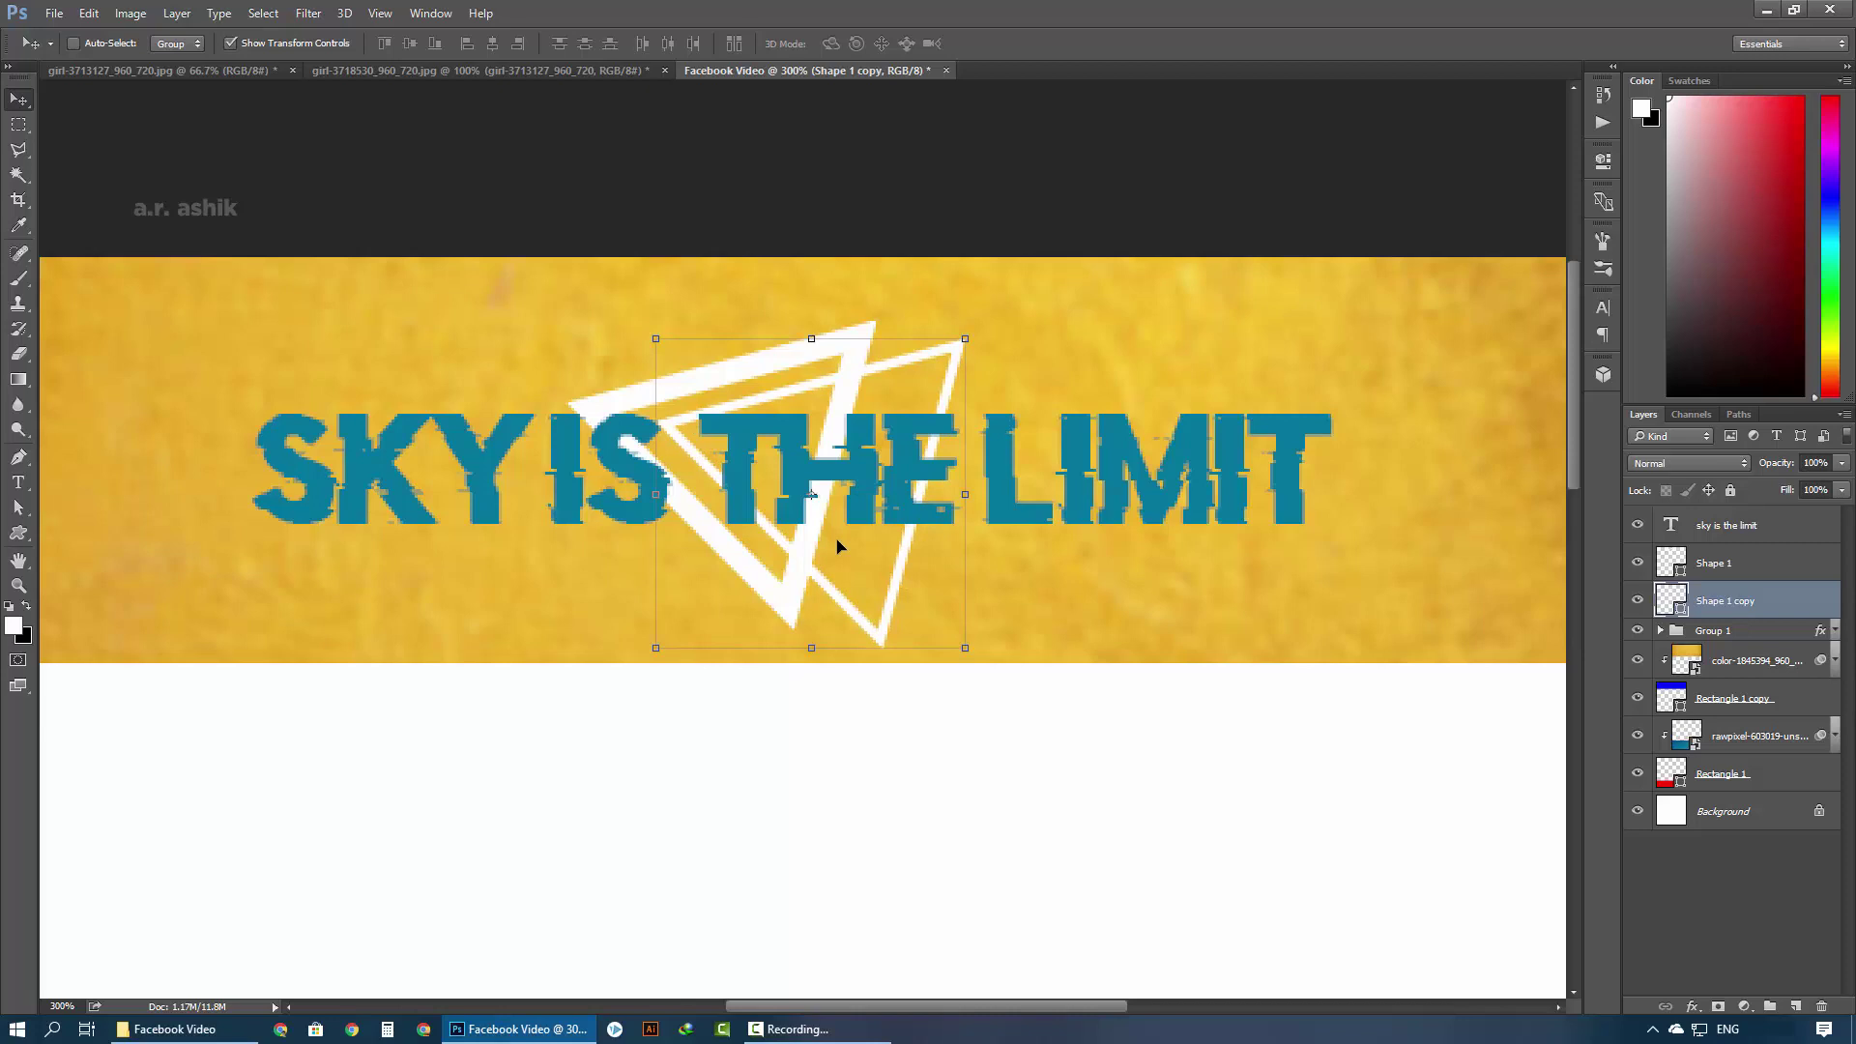
pyautogui.hotkey('ctrl', '1')
pyautogui.click(1656, 885)
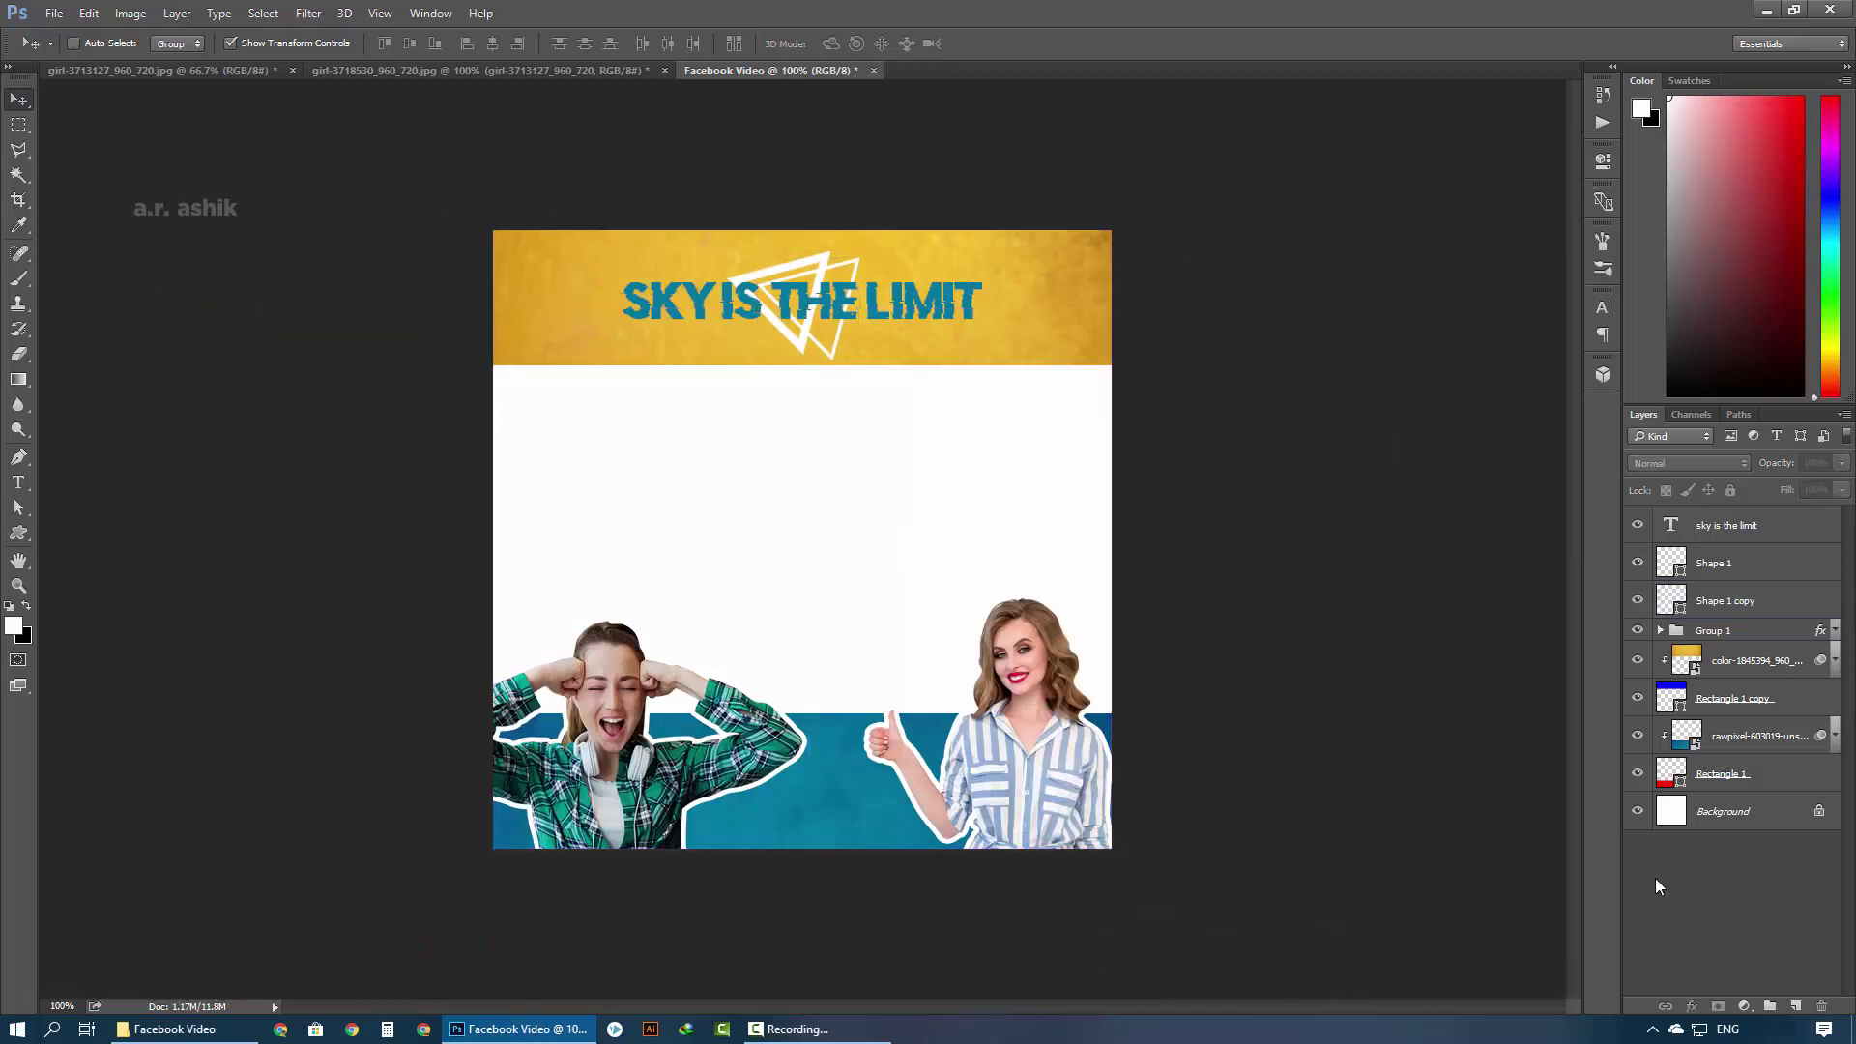
# Group the two triangles, duplicate the group, and move the copy to the right
pyautogui.click(1752, 570)
pyautogui.hotkey('ctrl', 'g')
pyautogui.hotkey('ctrl', 'j')
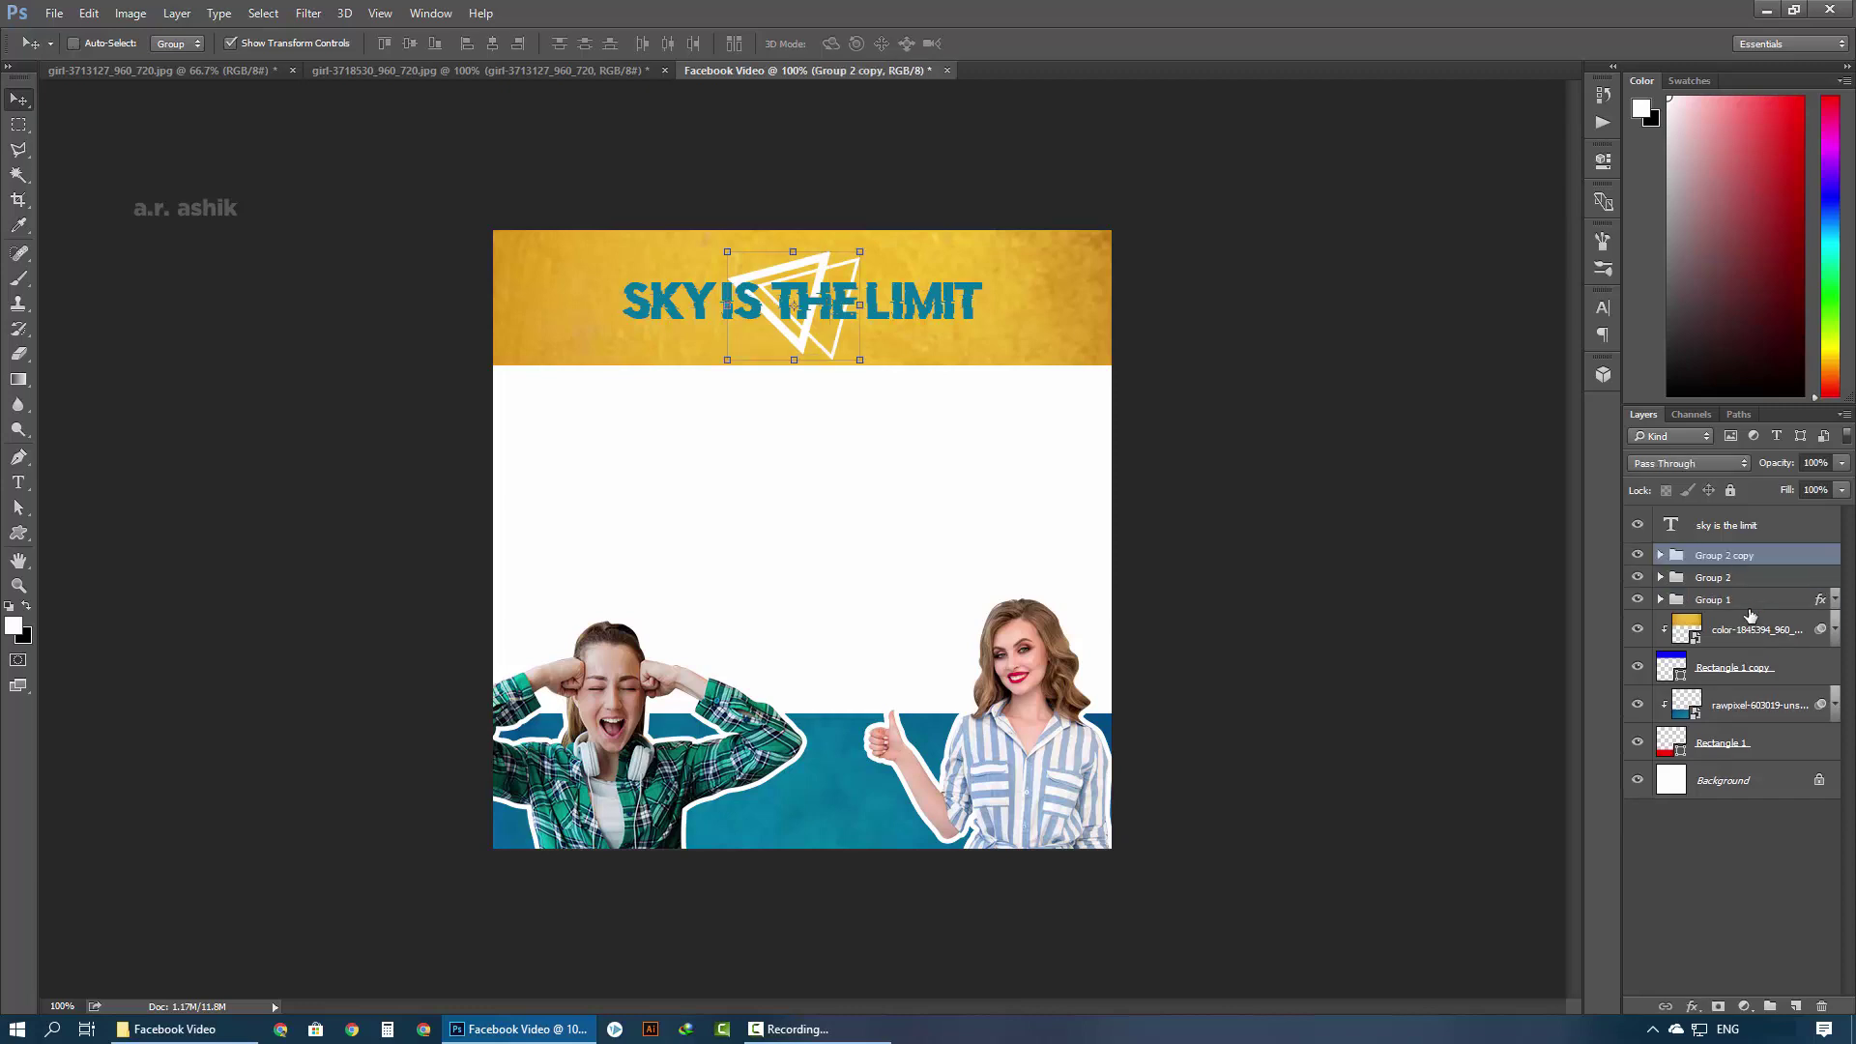
pyautogui.moveTo(839, 336); pyautogui.dragTo(1023, 334)
# Rotate the copied pair, shrink it to about 37%, and place it in the top-right corner
pyautogui.hotkey('ctrl', 't')
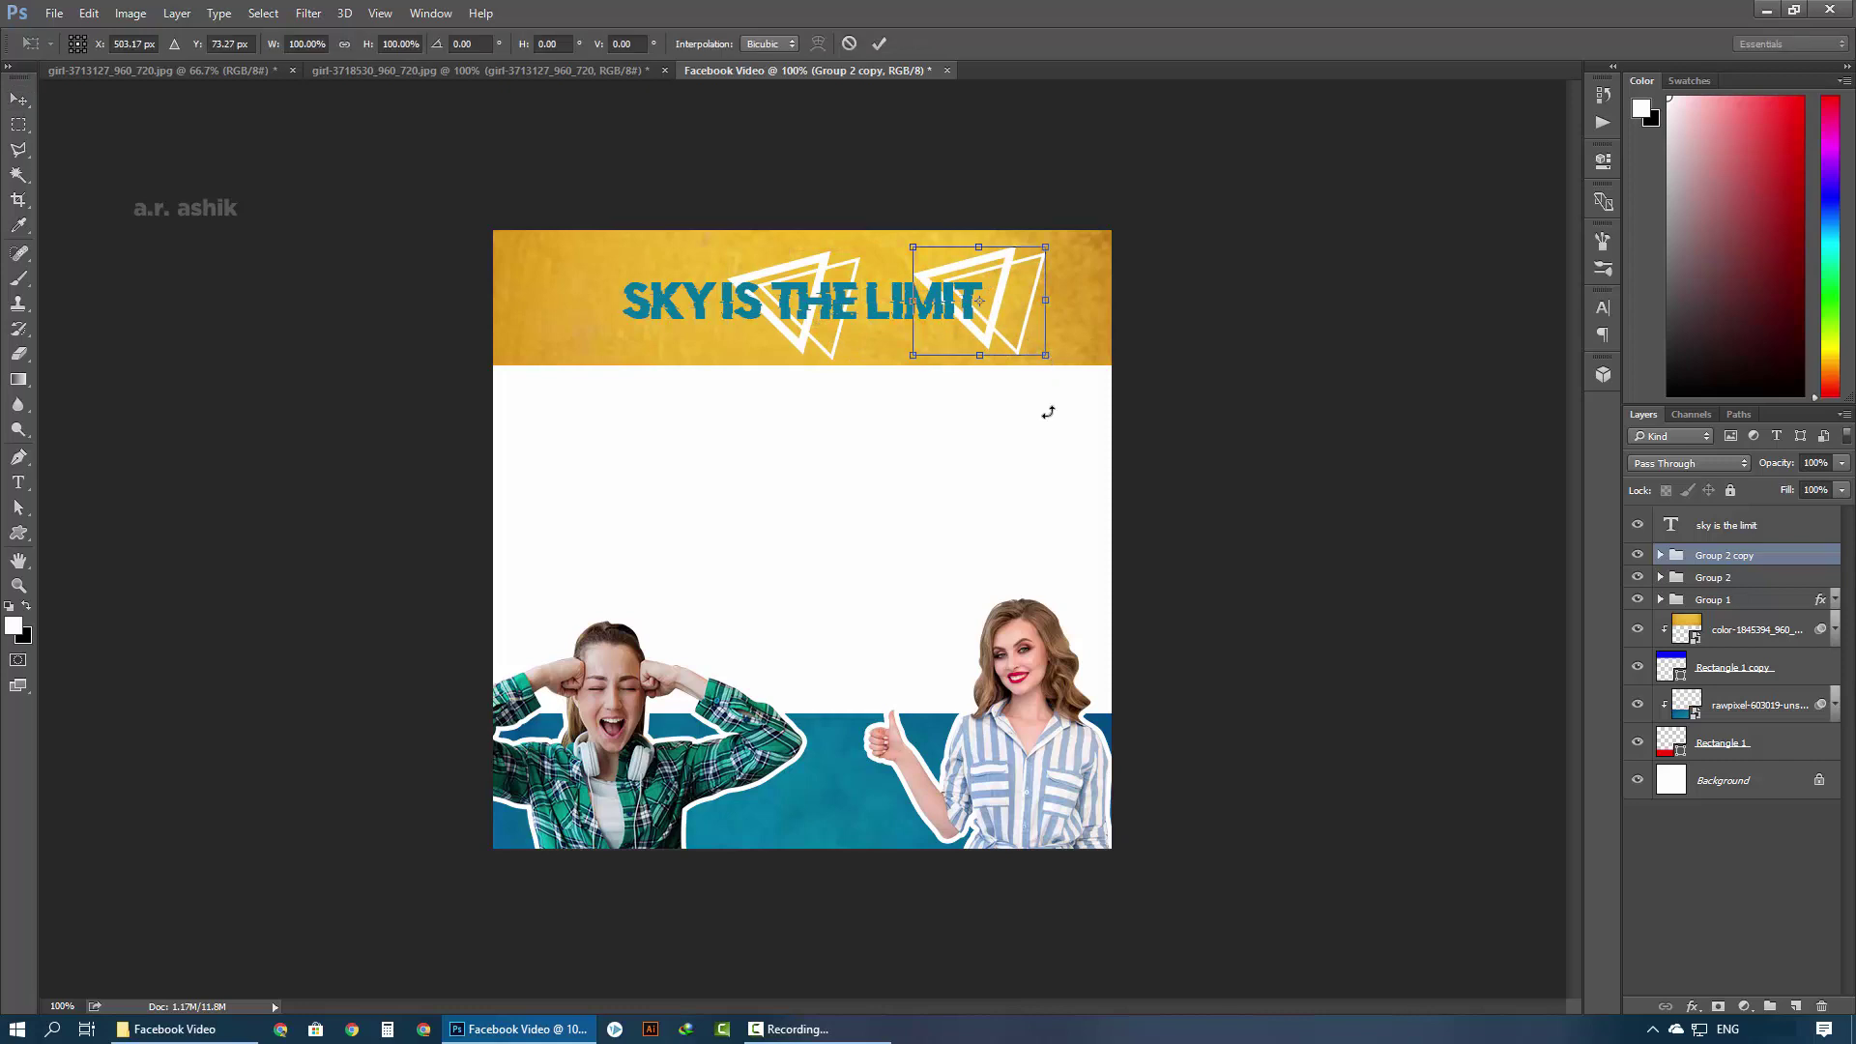
pyautogui.moveTo(1044, 404); pyautogui.dragTo(826, 346)
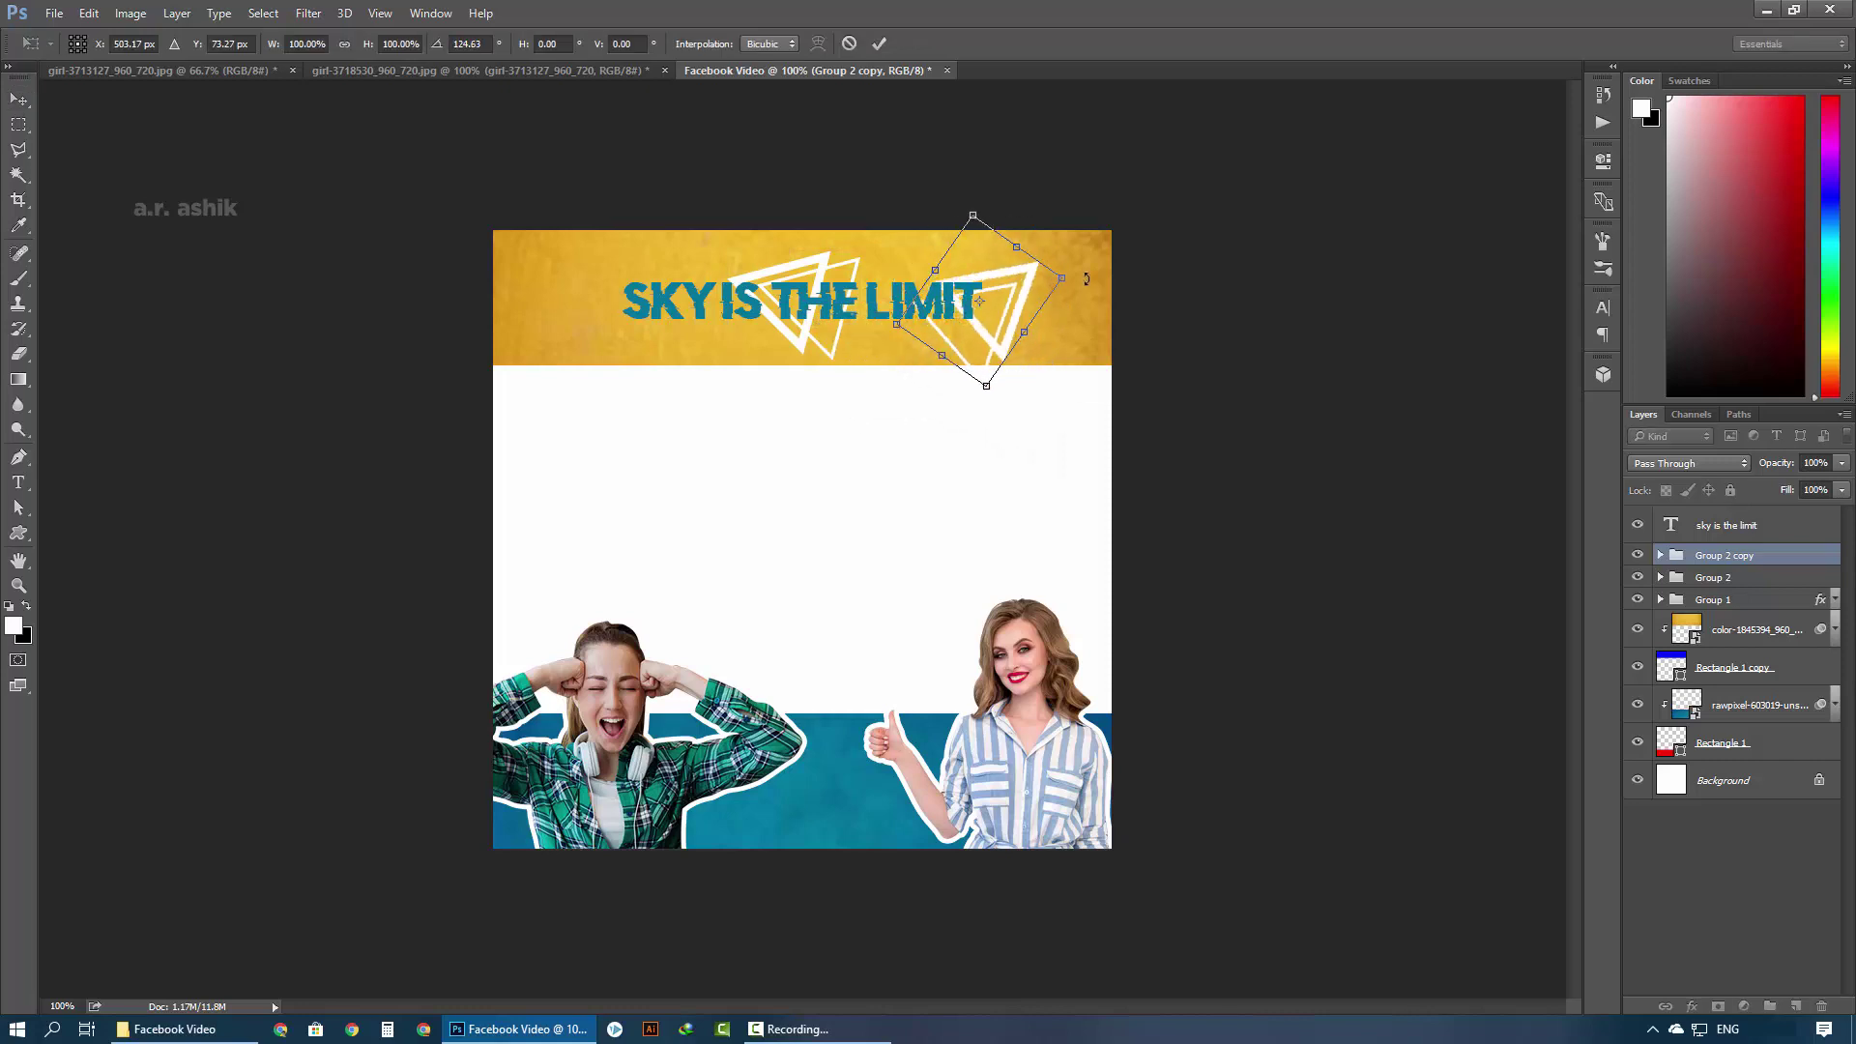
pyautogui.moveTo(1050, 280)
pyautogui.mouseDown()
pyautogui.moveTo(958, 312)
pyautogui.moveTo(774, 649)
pyautogui.mouseUp()
pyautogui.hotkey('ctrl', '+')
pyautogui.moveTo(928, 428)
pyautogui.mouseDown()
pyautogui.moveTo(1083, 361)
pyautogui.moveTo(1178, 349)
pyautogui.mouseUp()
pyautogui.press('Return')
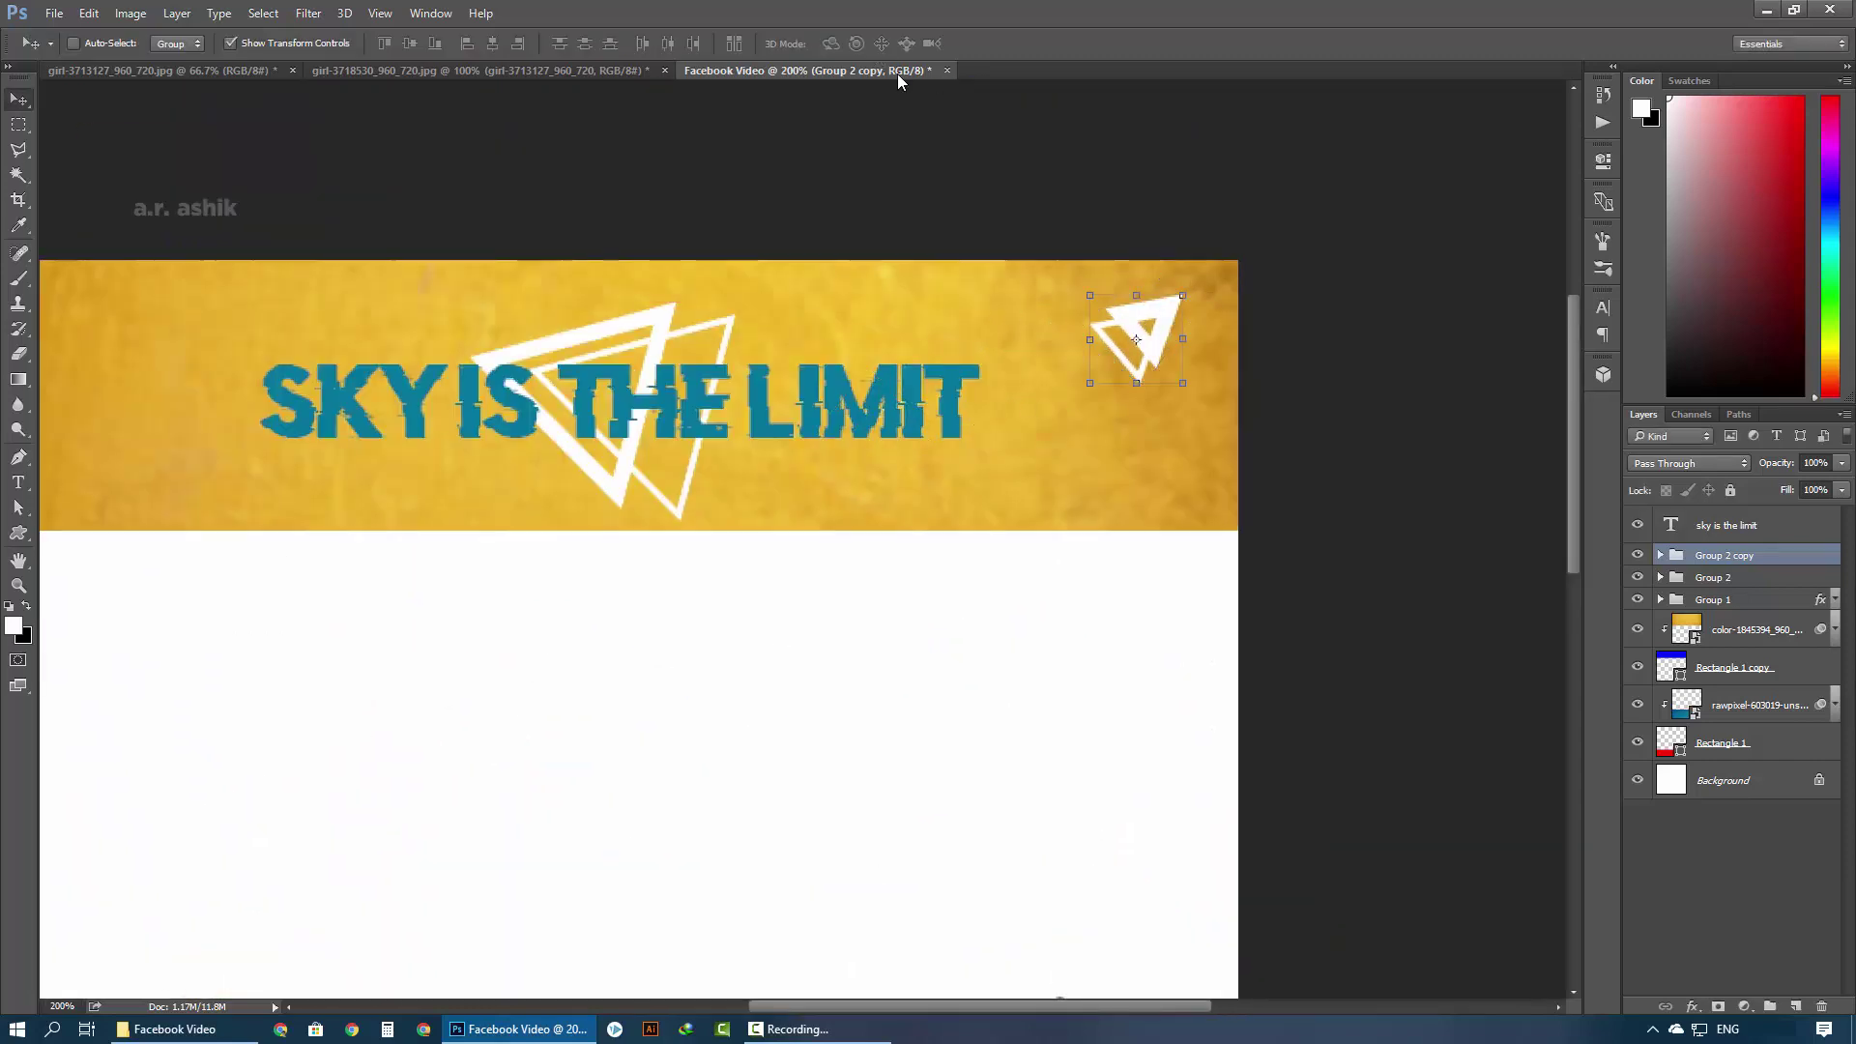
# Adjust the offset of the inner copied triangle within the small group
pyautogui.click(1662, 555)
pyautogui.click(1731, 623)
pyautogui.moveTo(1153, 382); pyautogui.dragTo(1169, 368)
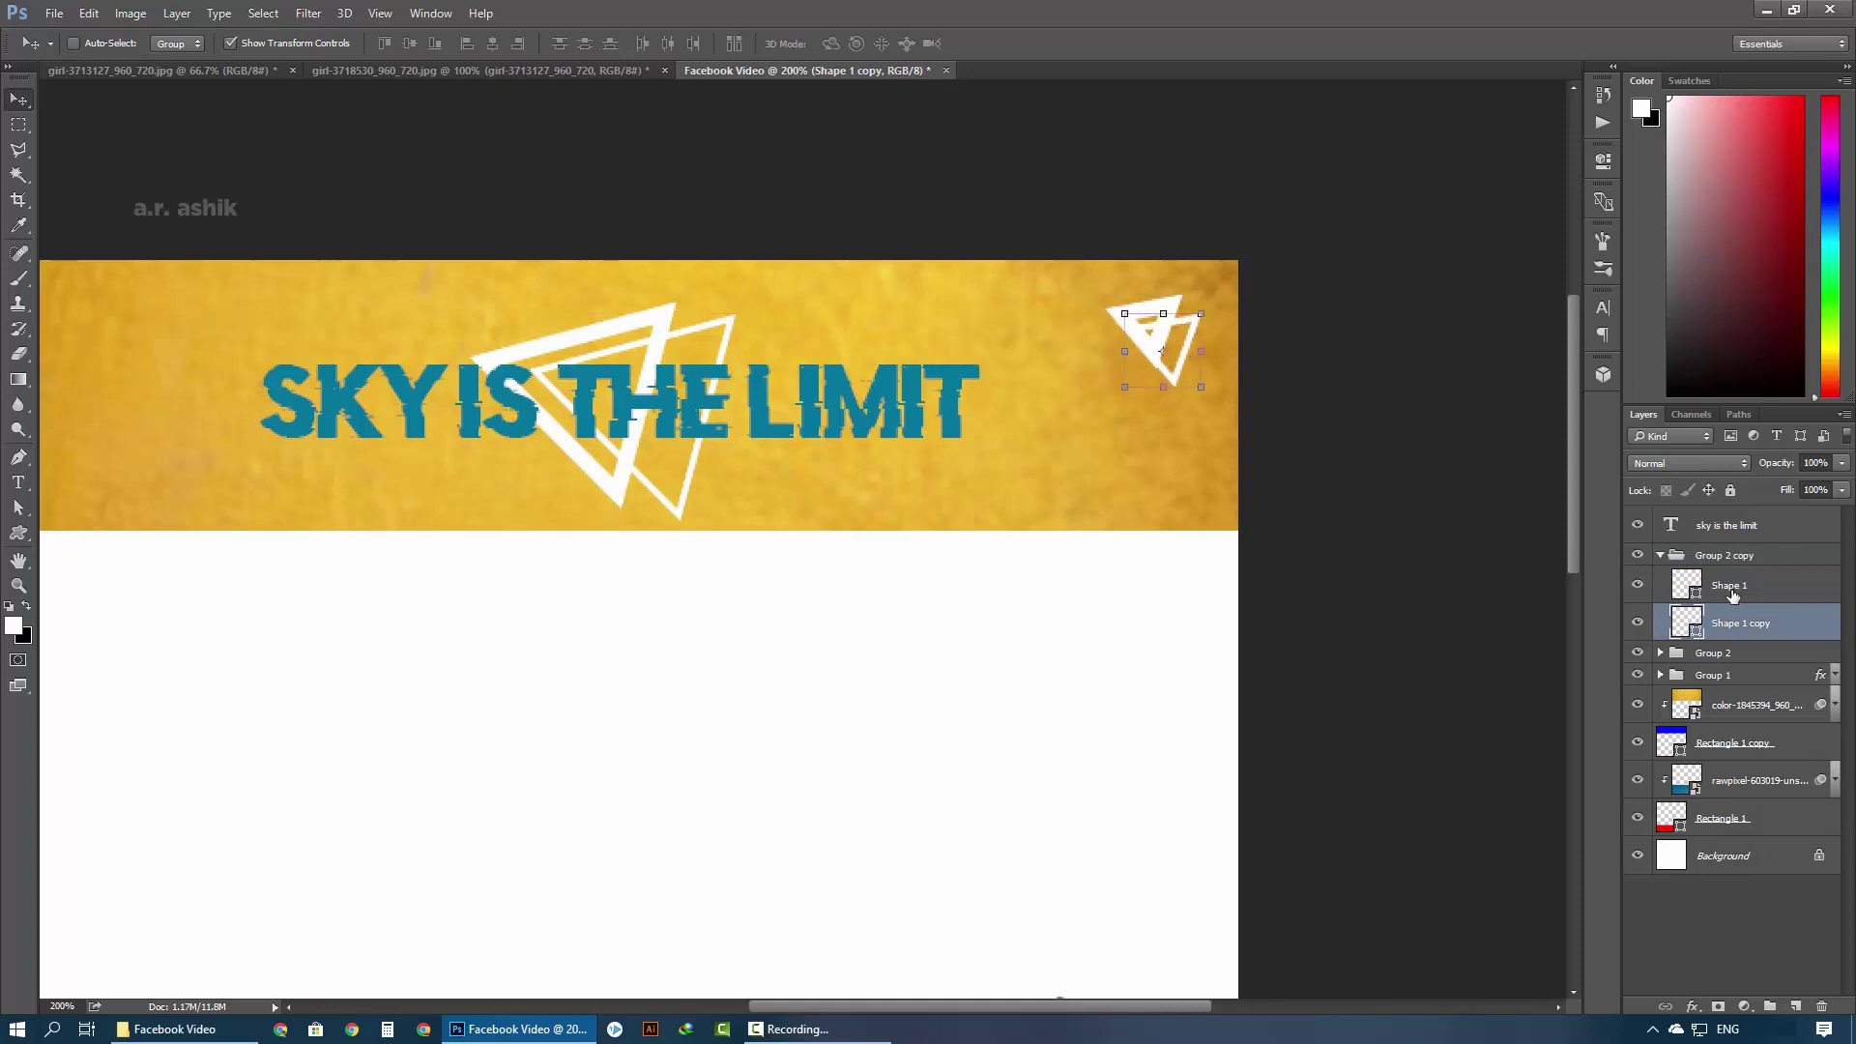
# Thin both small triangles' outlines, setting the second to 0.2 pt
pyautogui.click(1730, 586)
pyautogui.click(18, 532)
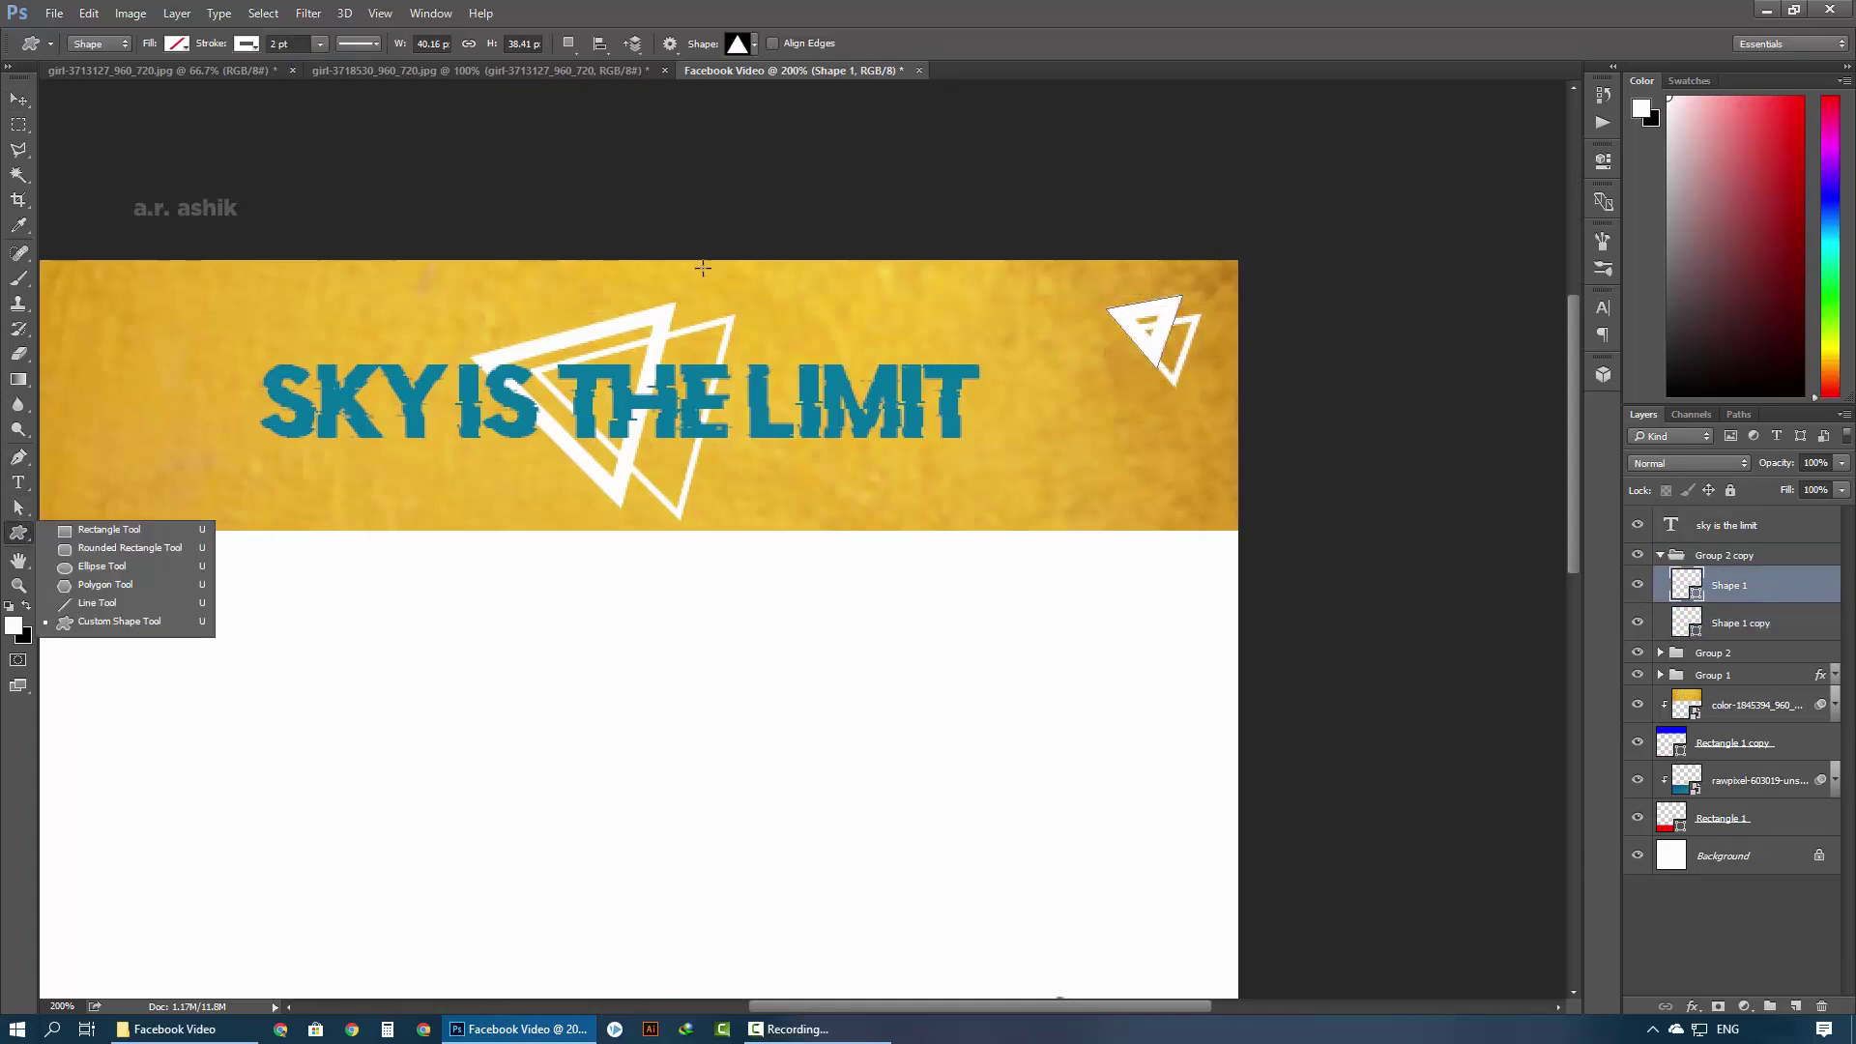
pyautogui.click(290, 43)
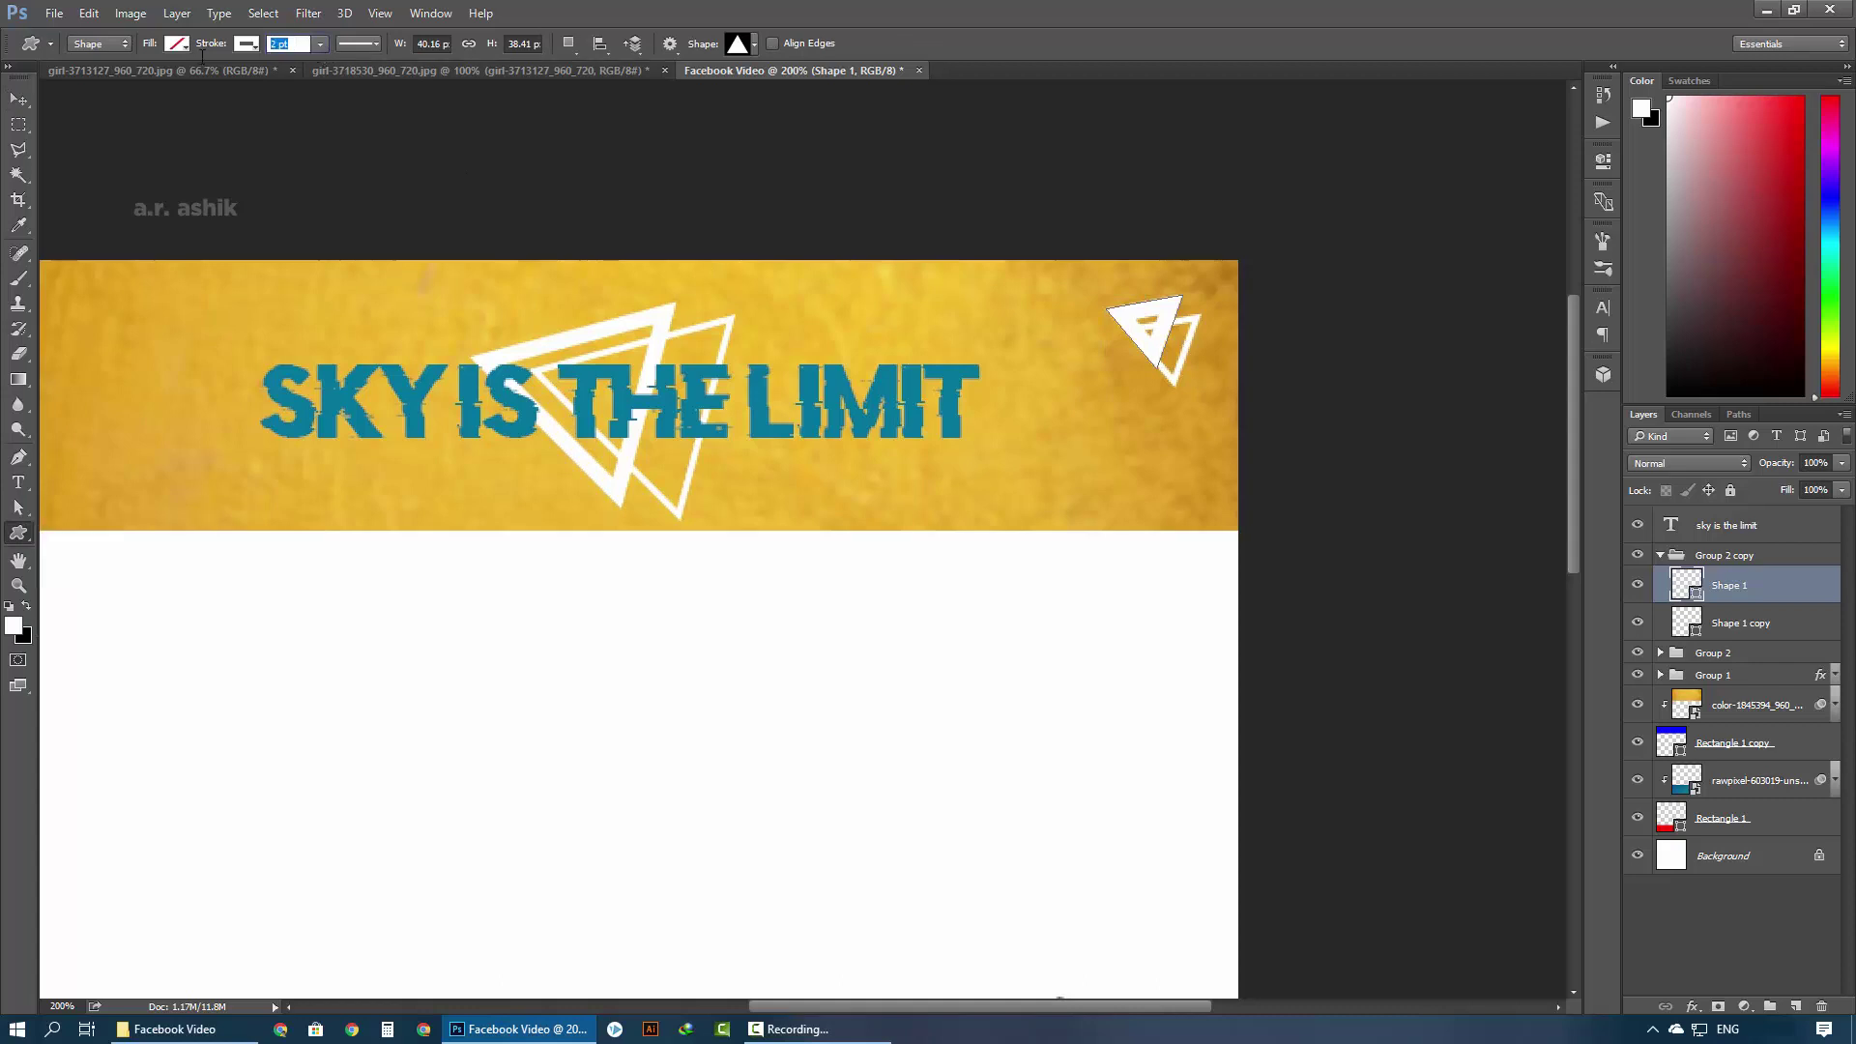
pyautogui.write('180.8')
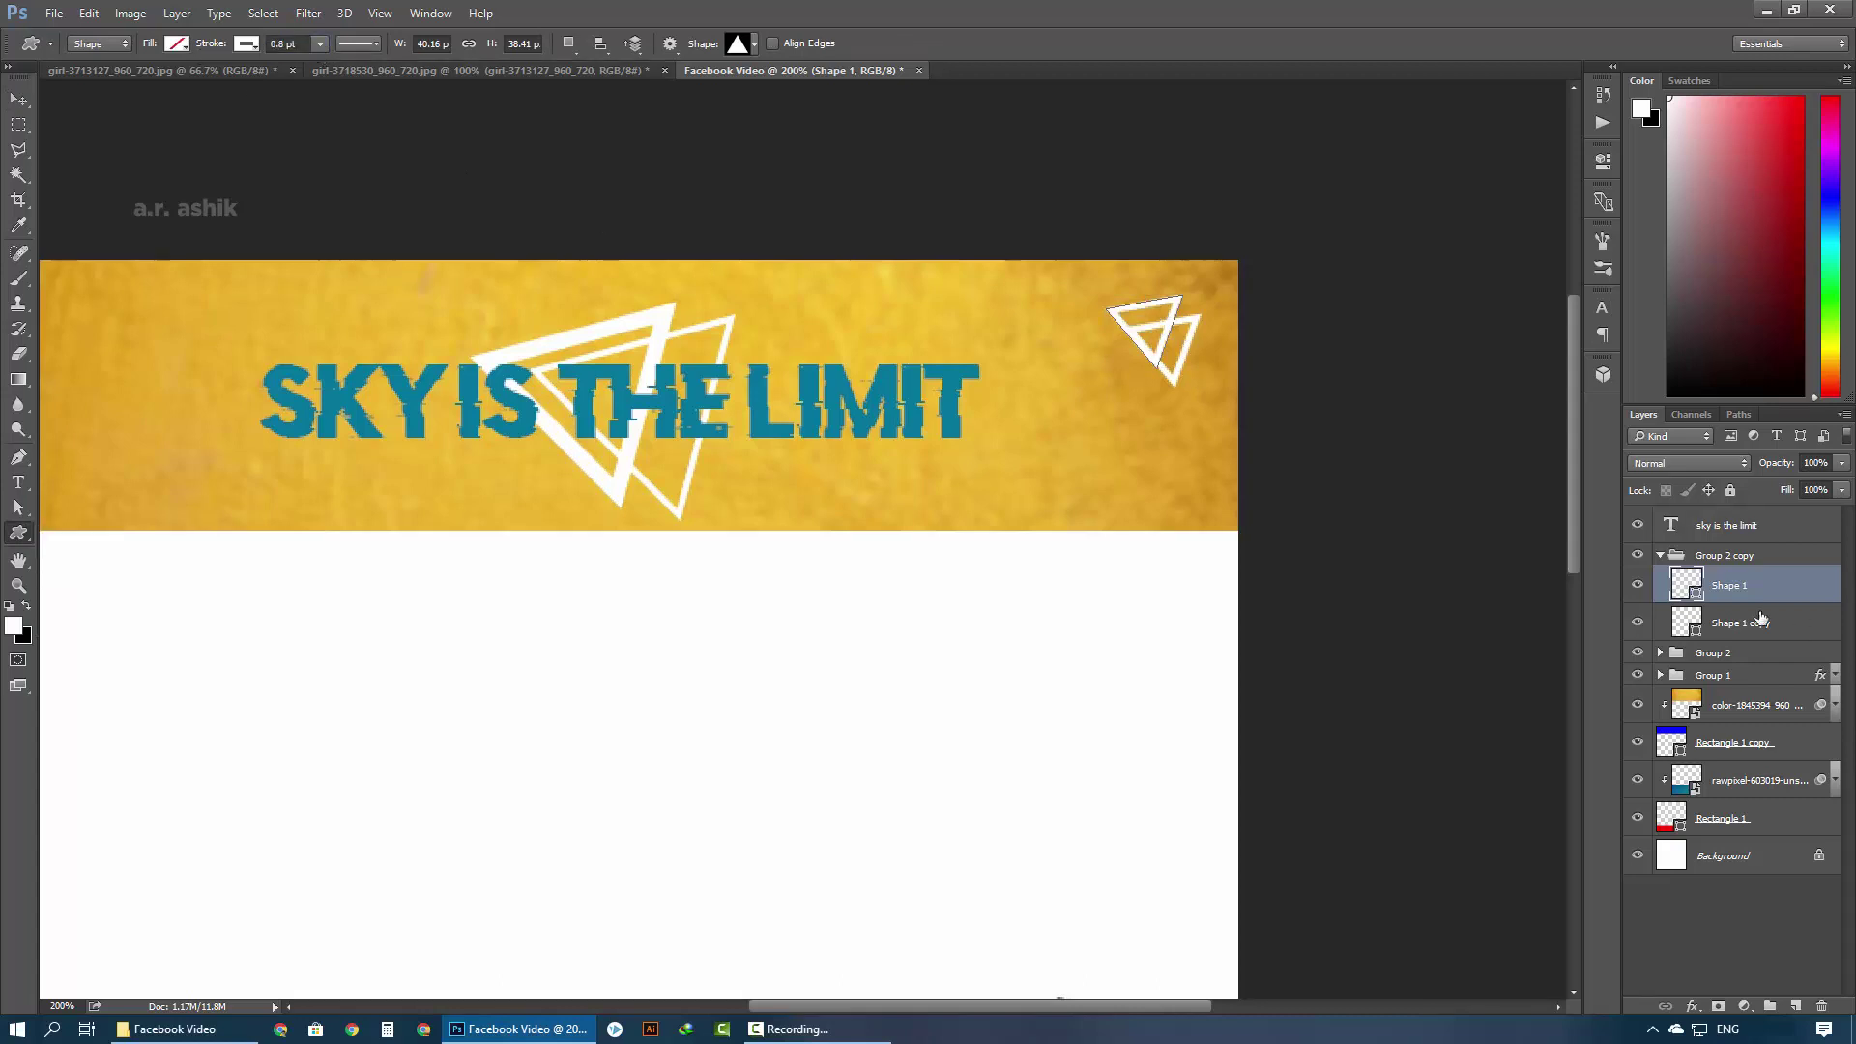
pyautogui.click(1740, 622)
pyautogui.click(303, 47)
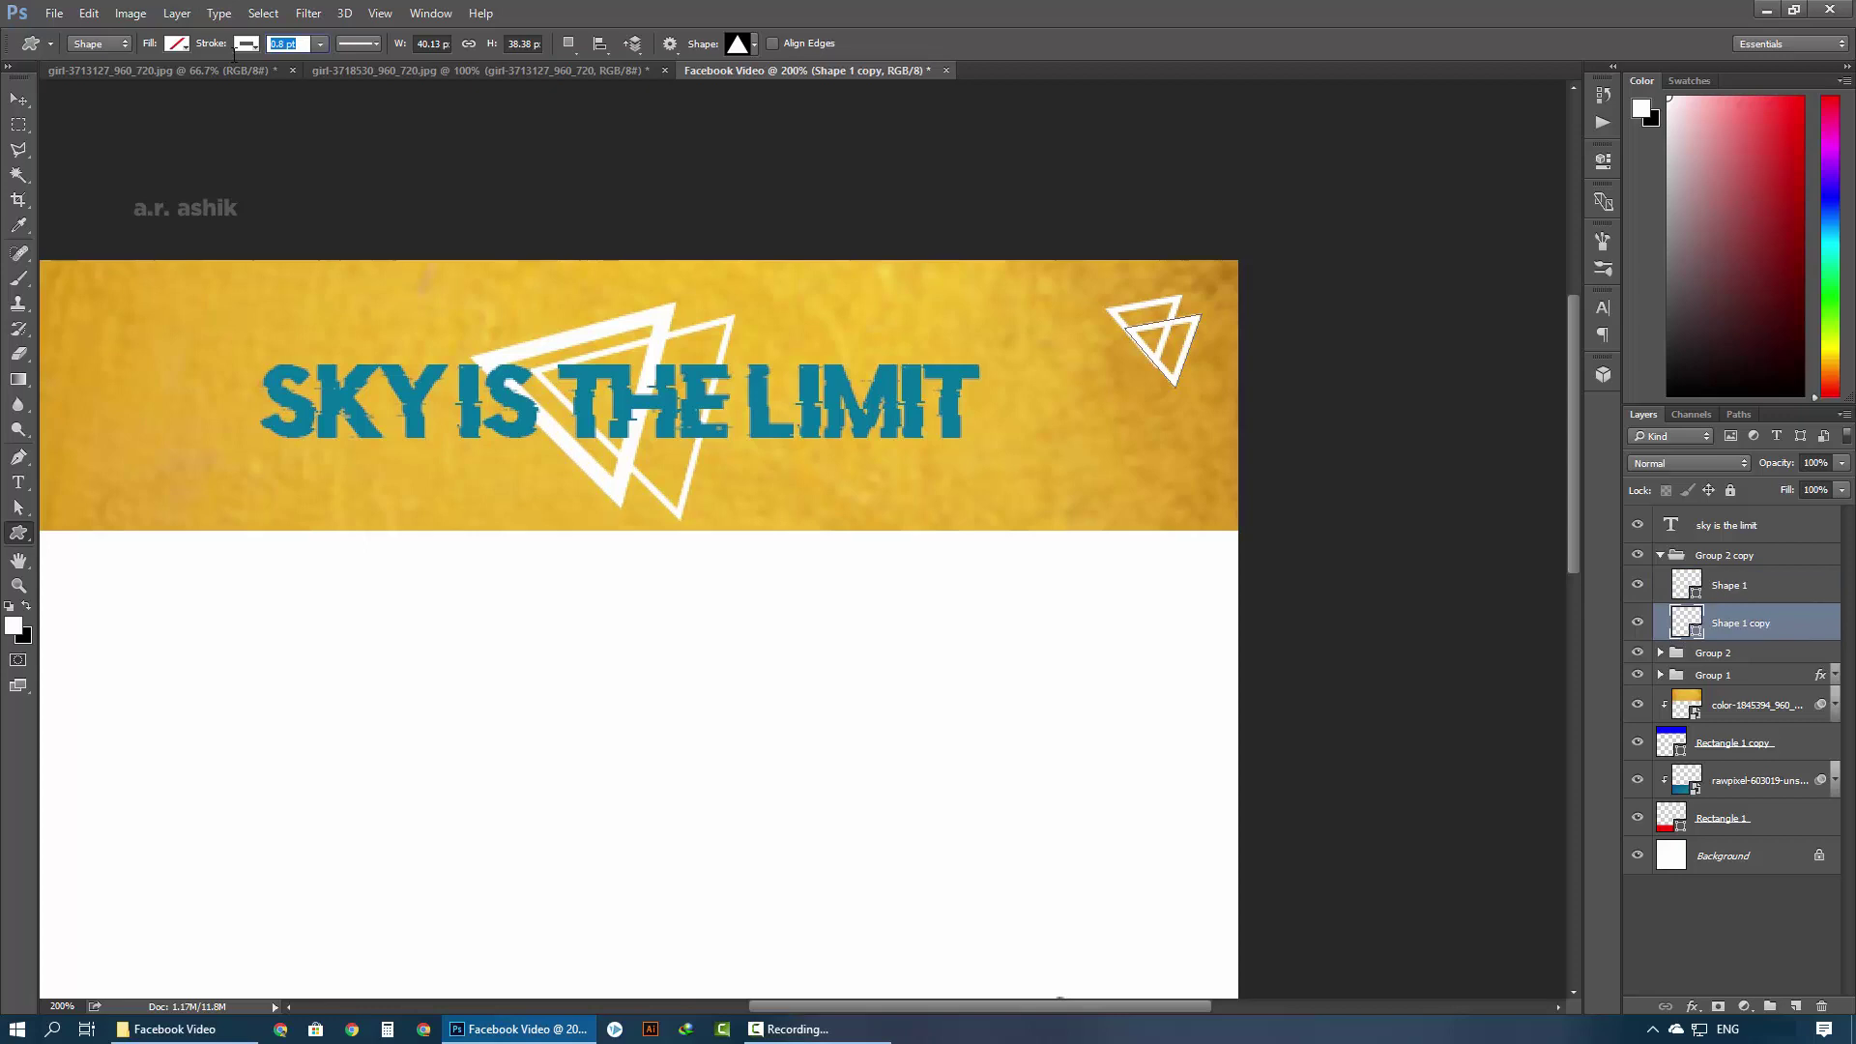
pyautogui.write('0.2')
pyautogui.press('Return')
# Slightly resize the small triangle and nudge it right and down
pyautogui.hotkey('ctrl', 't')
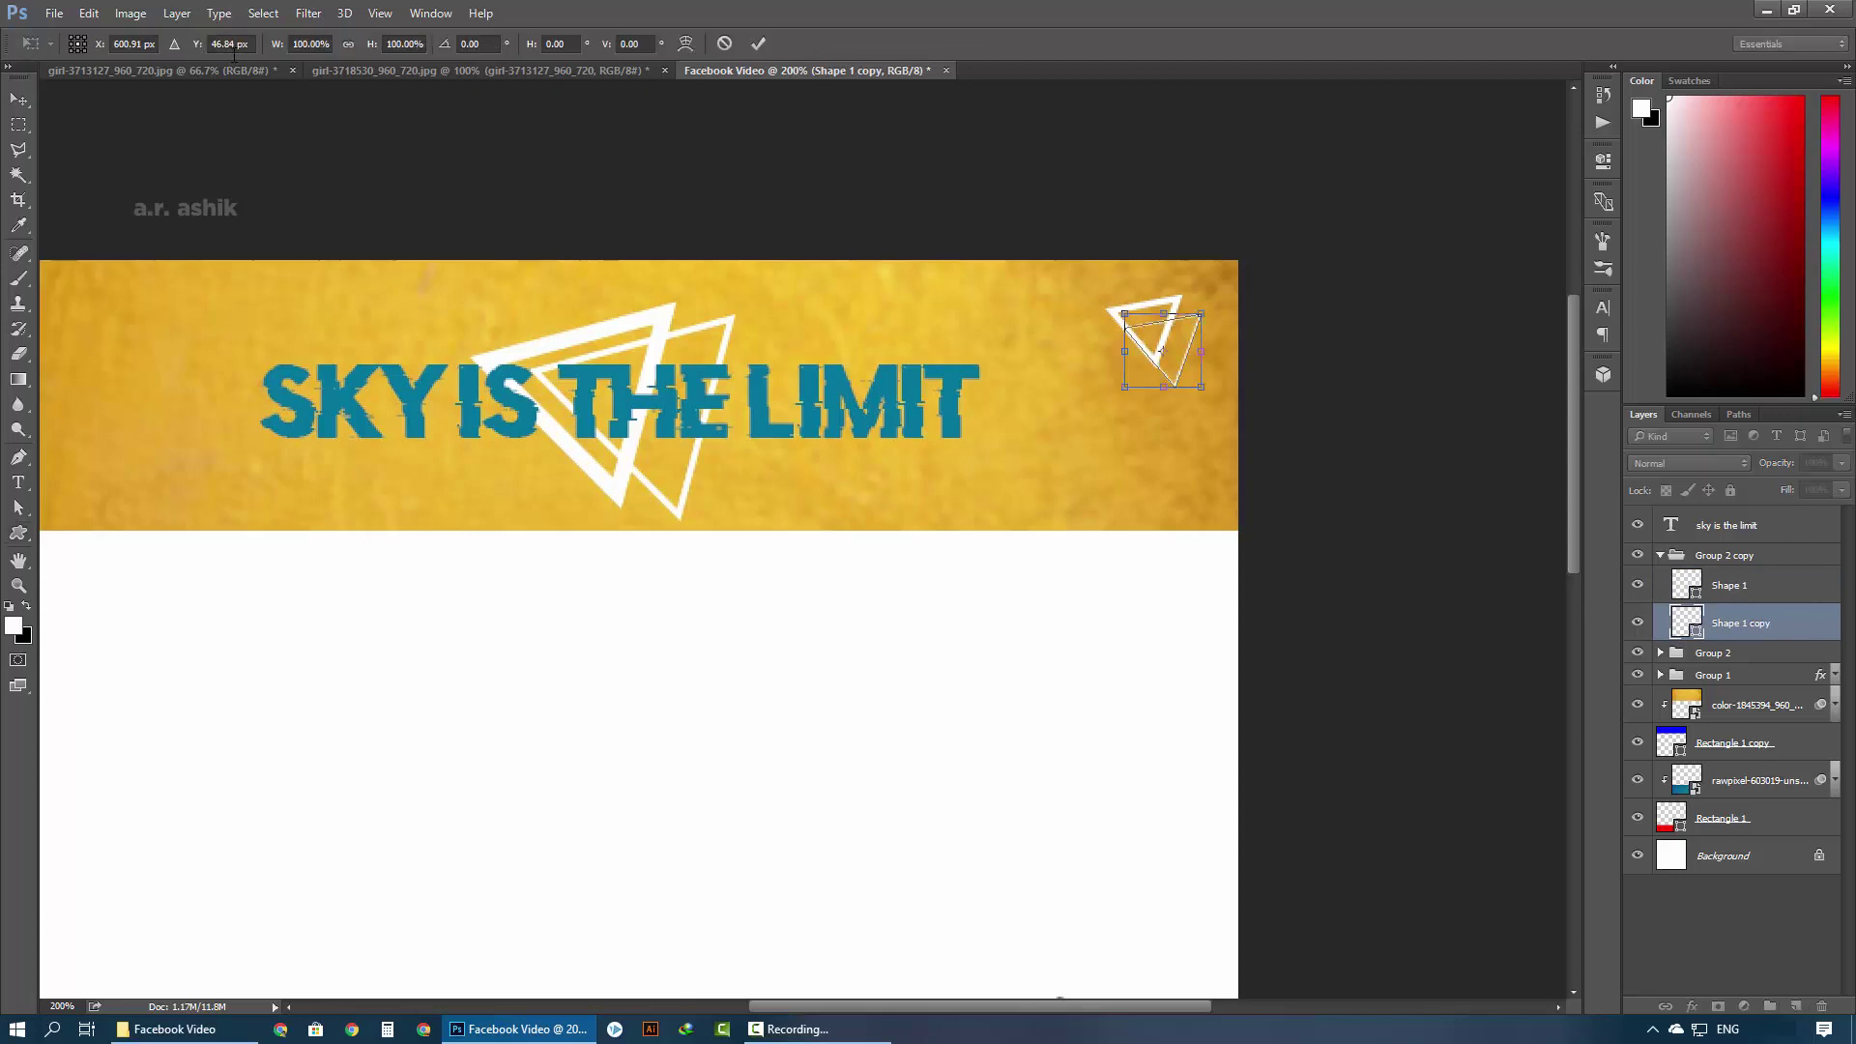
pyautogui.moveTo(1176, 373); pyautogui.dragTo(1187, 367)
pyautogui.press('Right')
pyautogui.press('Right')
pyautogui.press('Down')
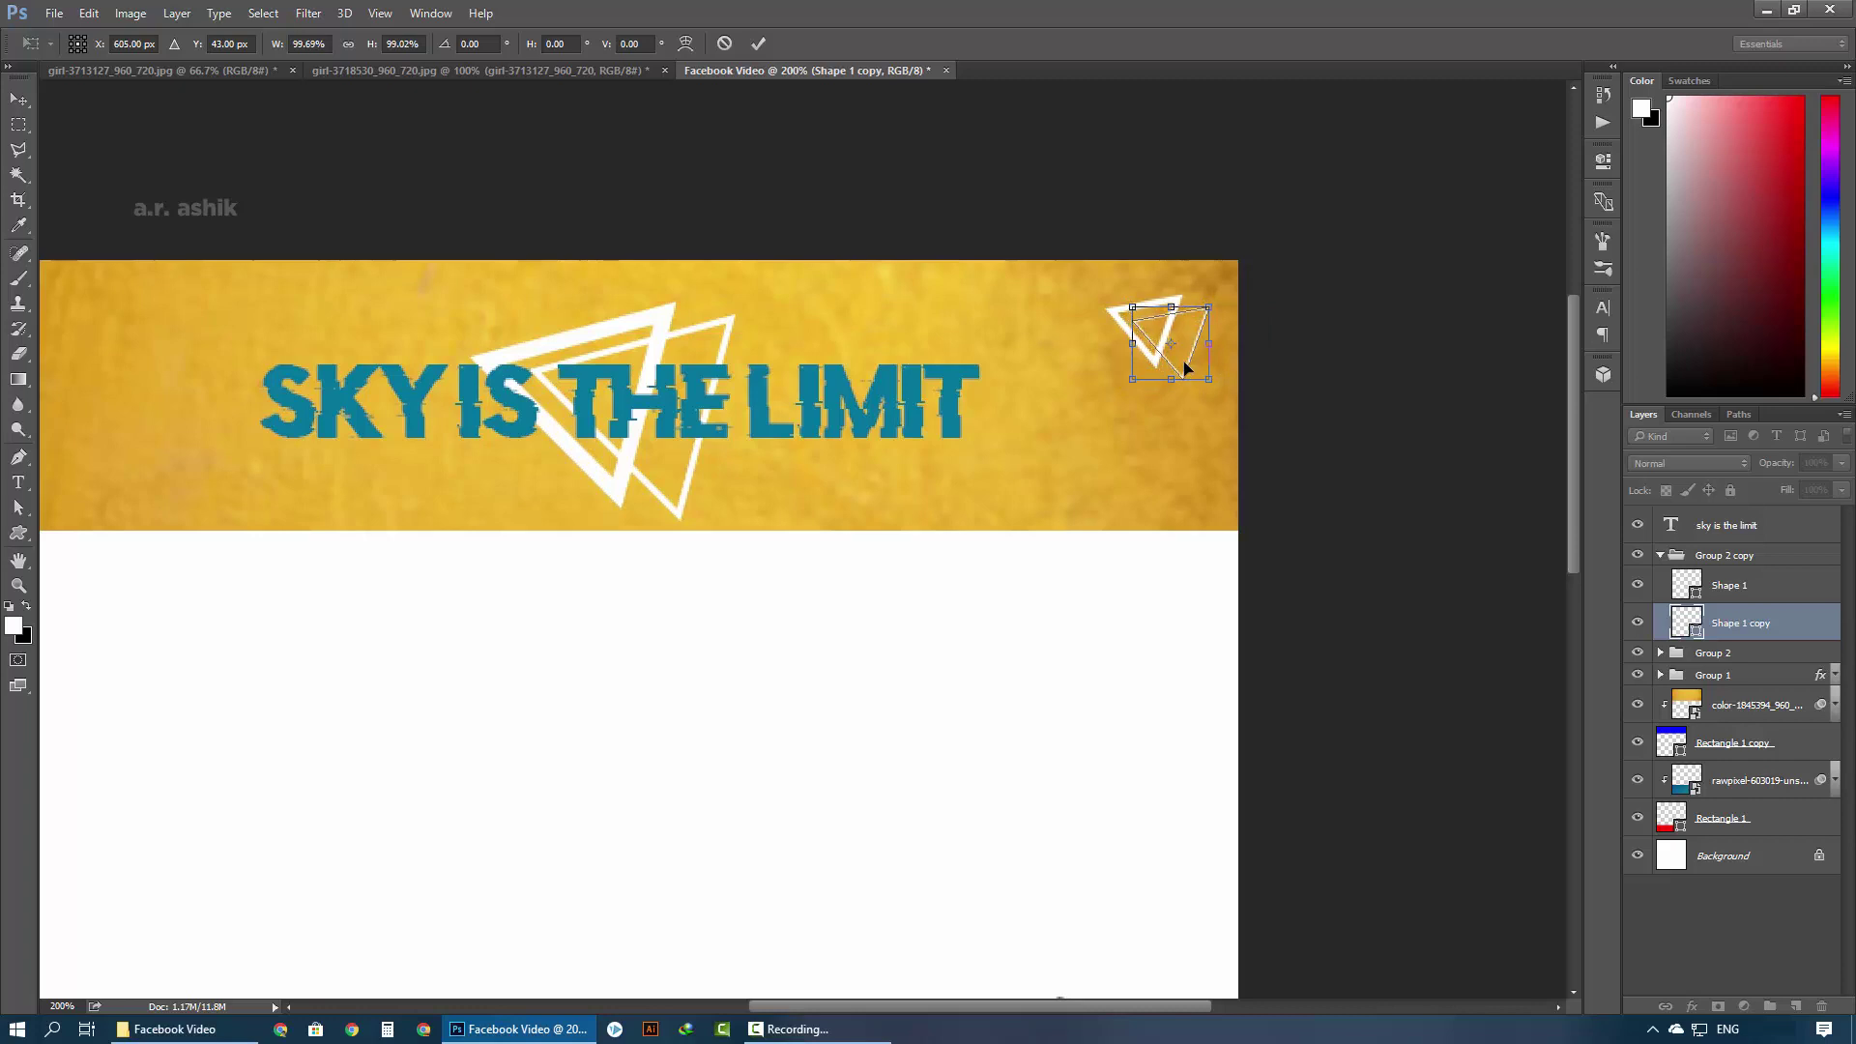
pyautogui.press('Return')
pyautogui.click(1692, 919)
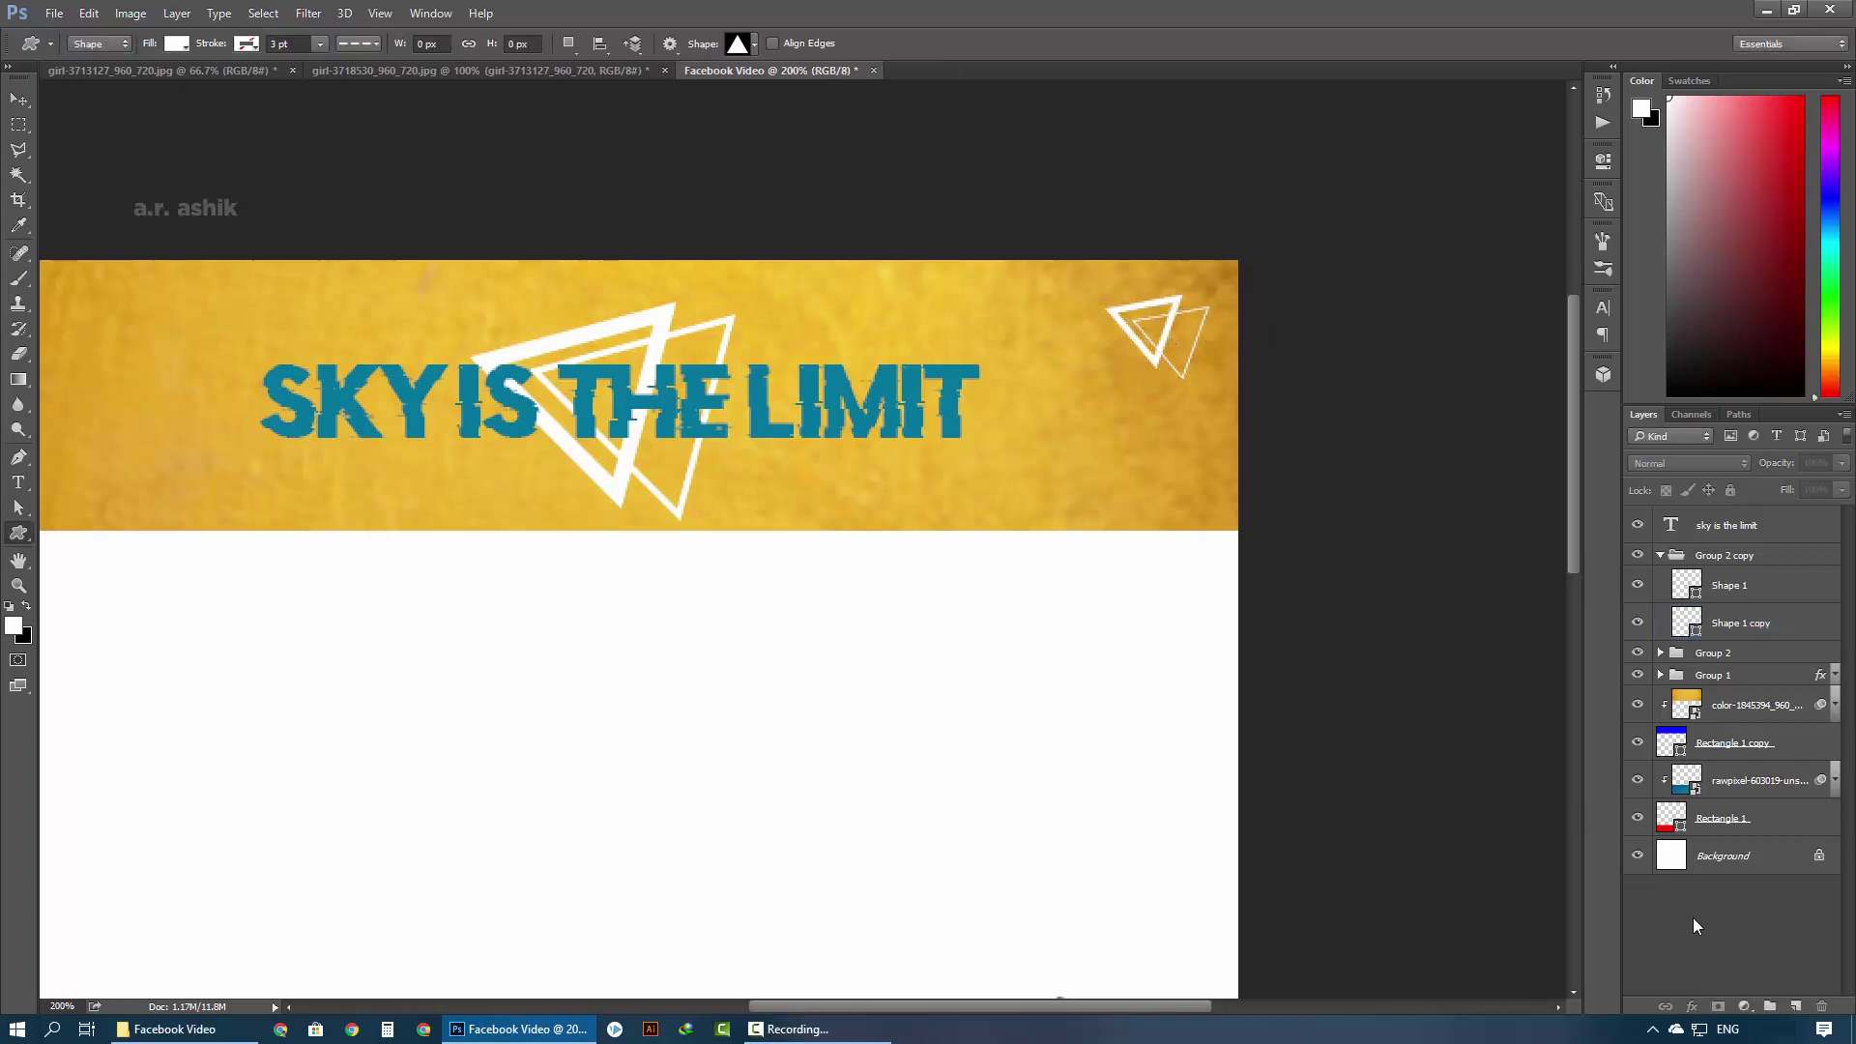
pyautogui.hotkey('ctrl', '-')
pyautogui.hotkey('ctrl', '-')
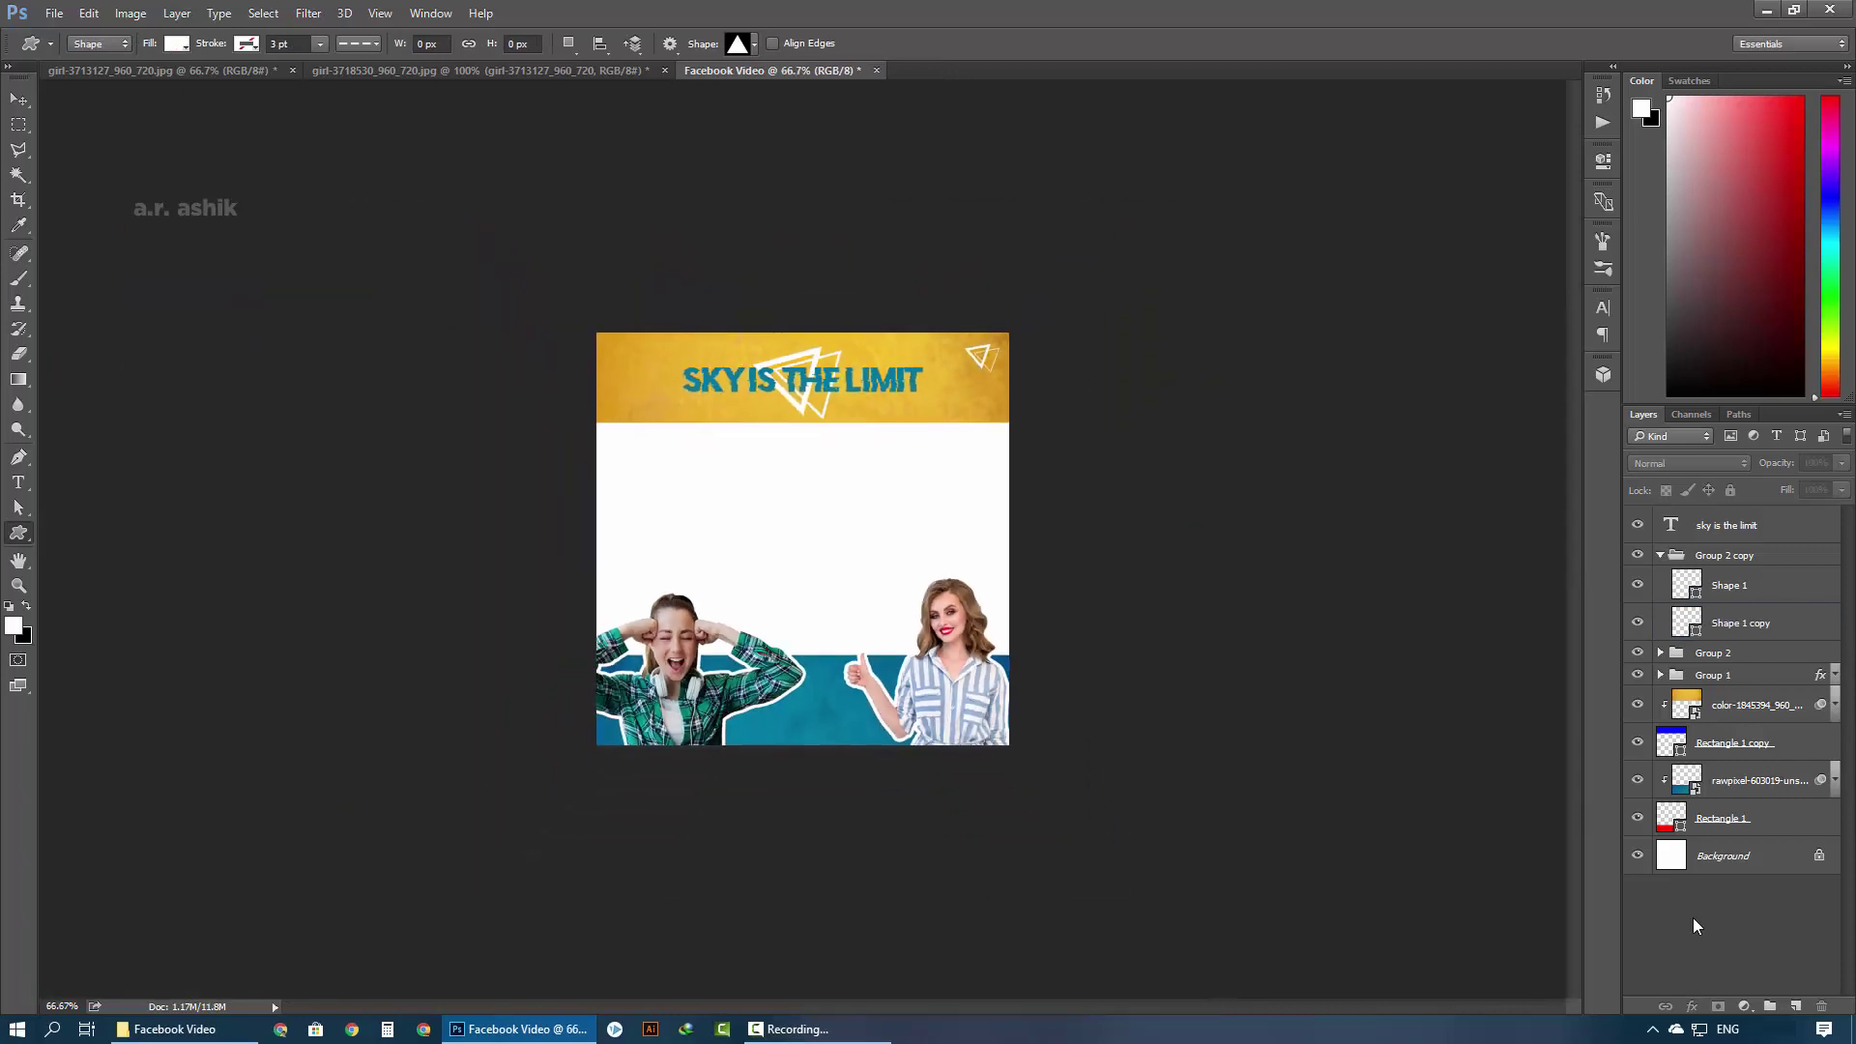
pyautogui.hotkey('ctrl', '+')
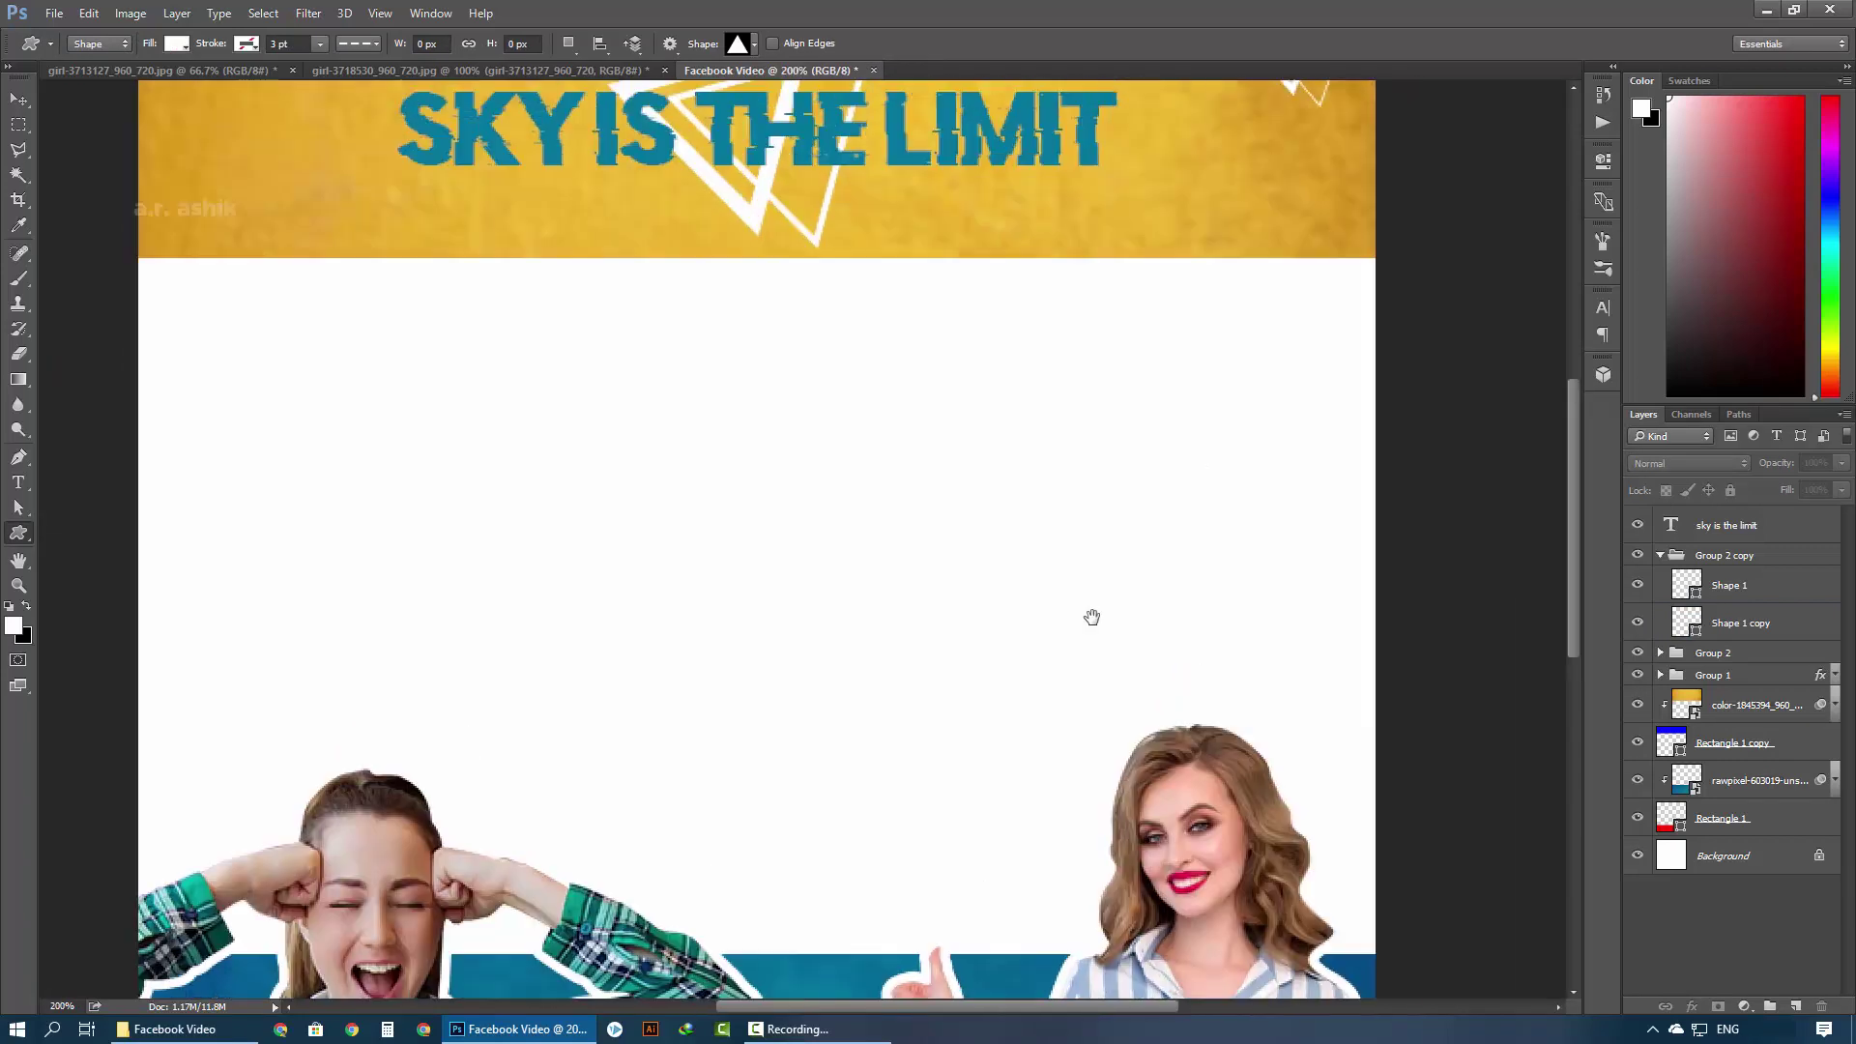
# Shift the small triangle back a few pixels left and up
pyautogui.hotkey('ctrl', 't')
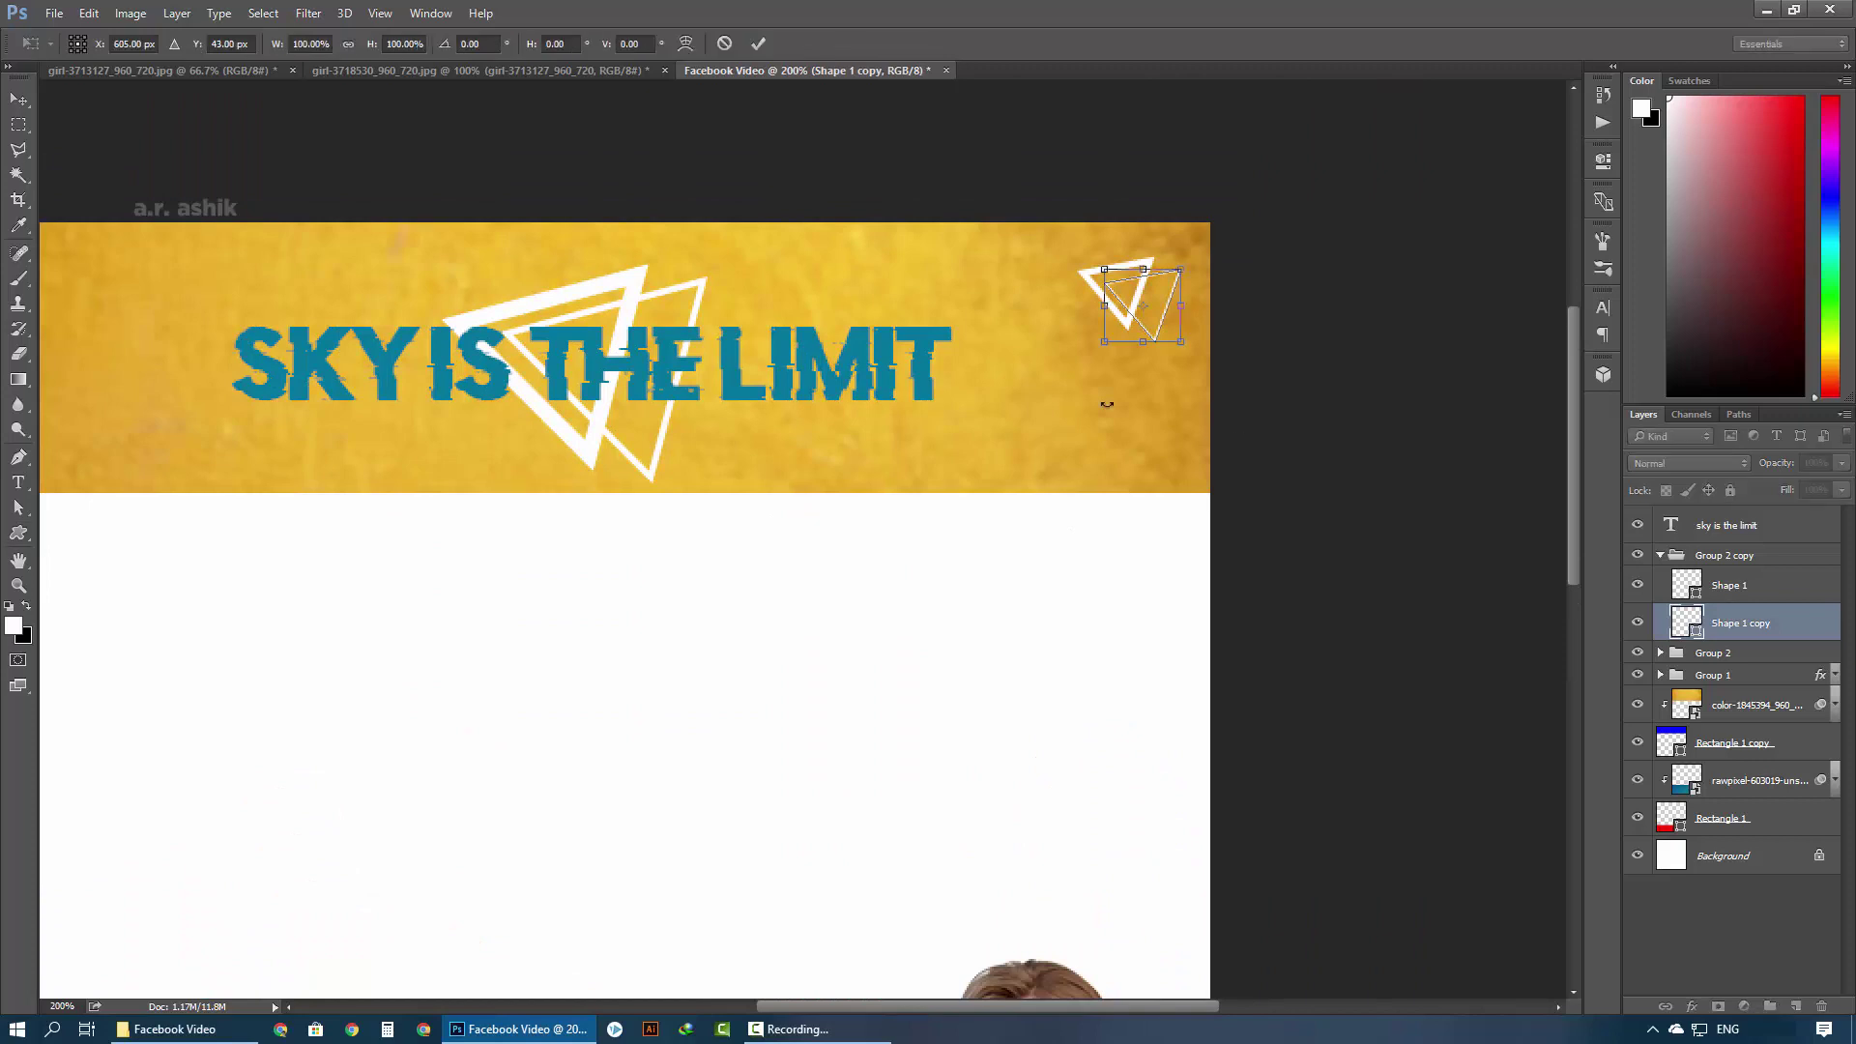
pyautogui.moveTo(1148, 326); pyautogui.dragTo(1133, 332)
pyautogui.press('Left')
pyautogui.press('Left')
pyautogui.press('Up')
pyautogui.press('Left')
pyautogui.press('Left')
pyautogui.press('Right')
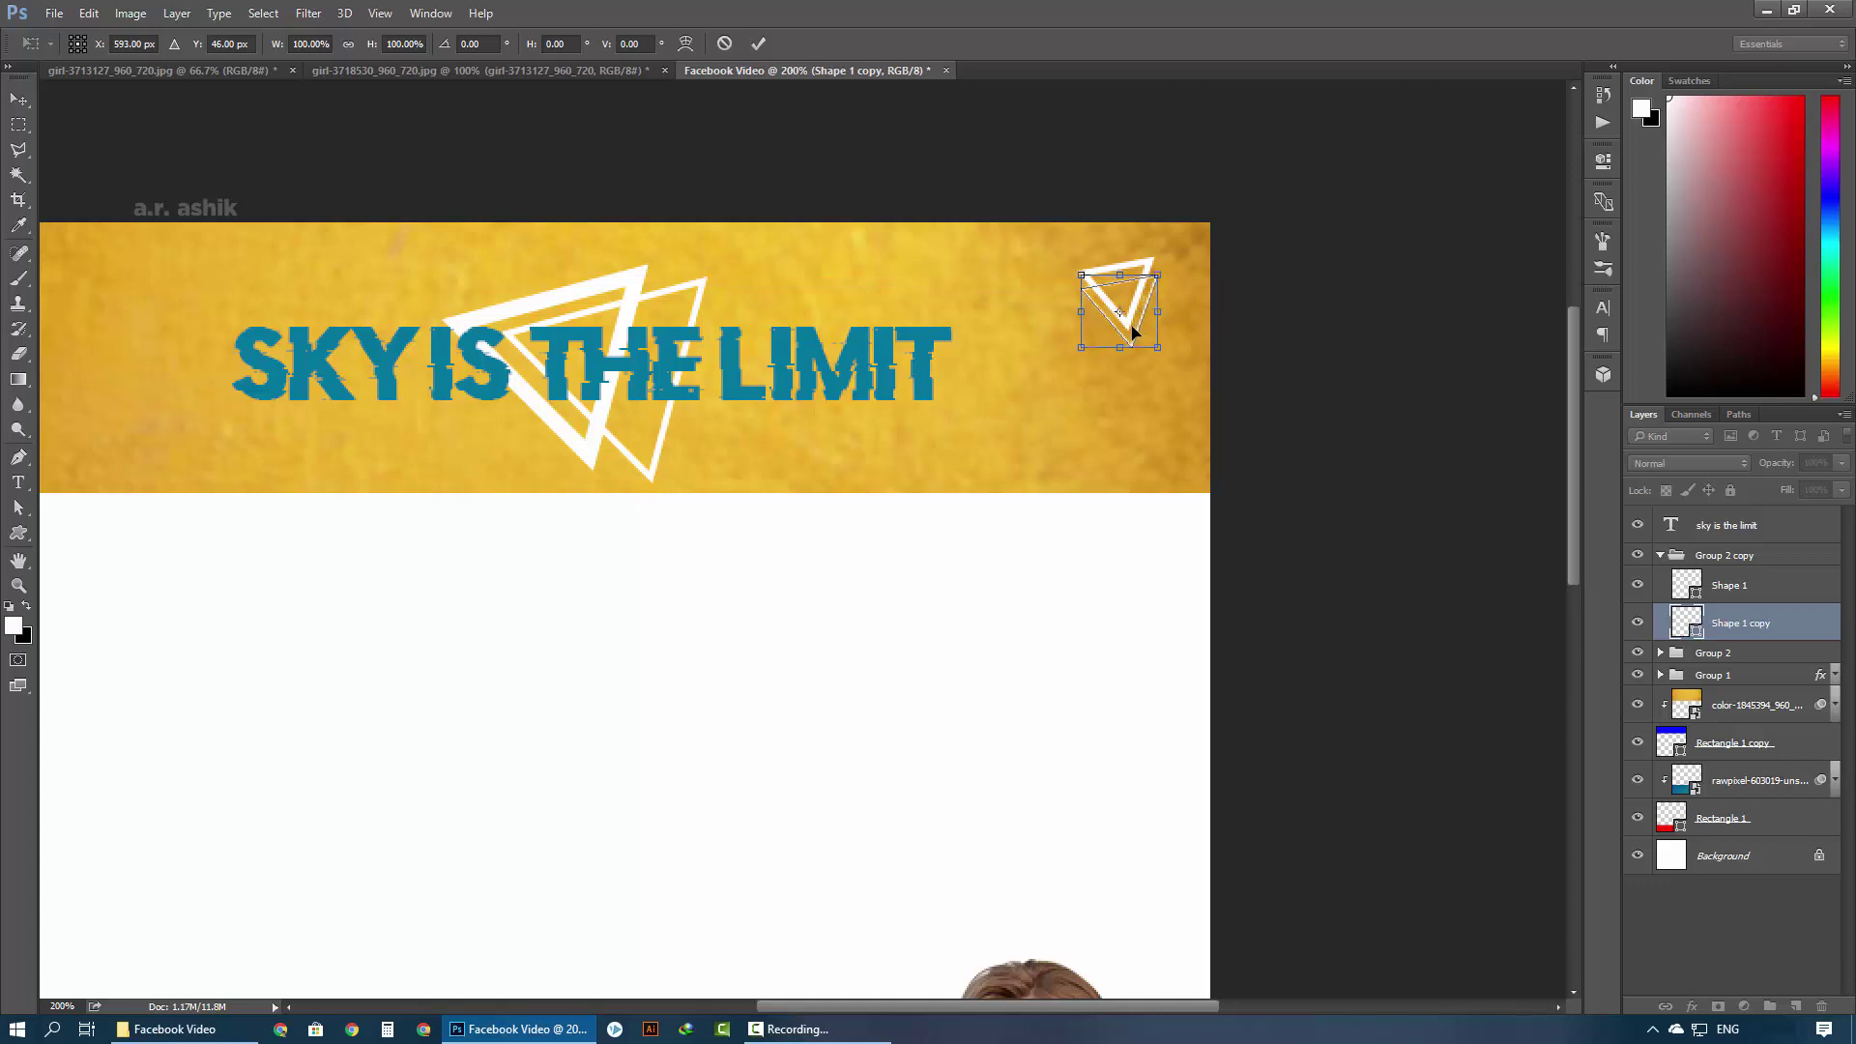
pyautogui.press('Return')
pyautogui.click(1737, 930)
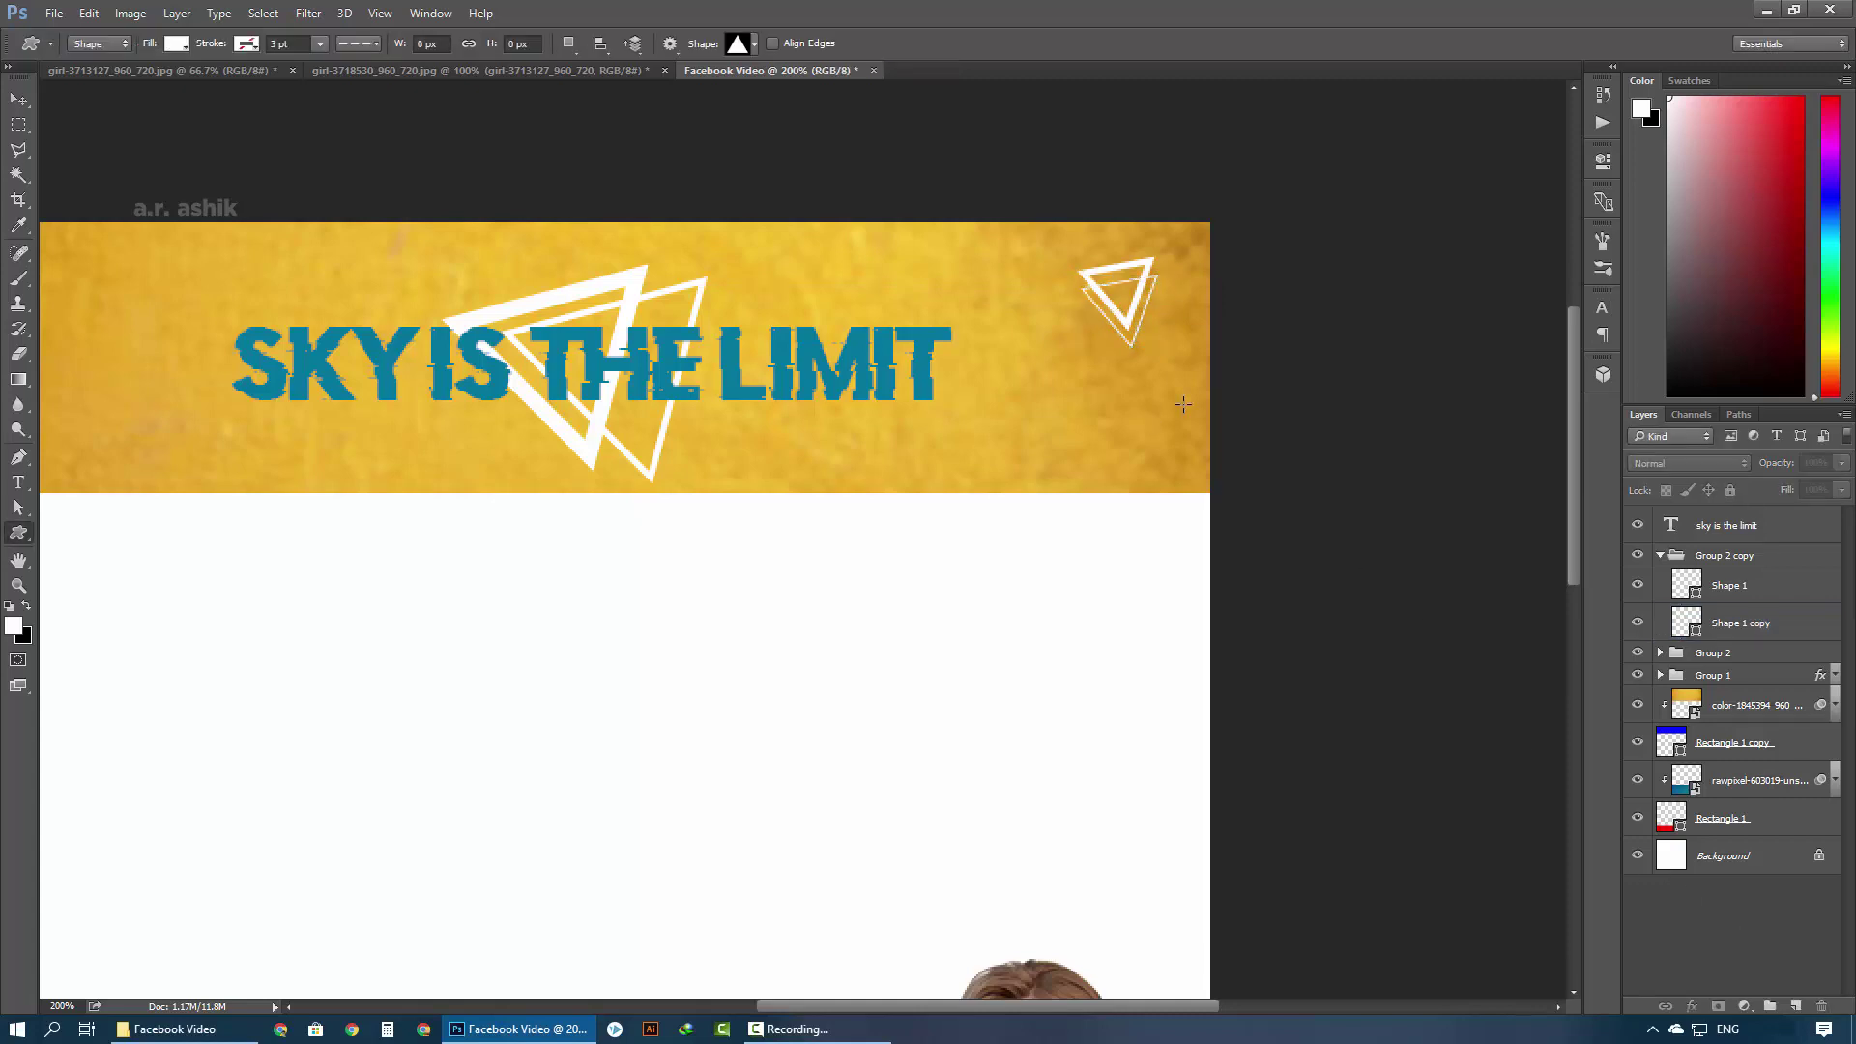
# Duplicate the small triangle group and move the copy to the banner's left side
pyautogui.click(1661, 559)
pyautogui.click(1775, 556)
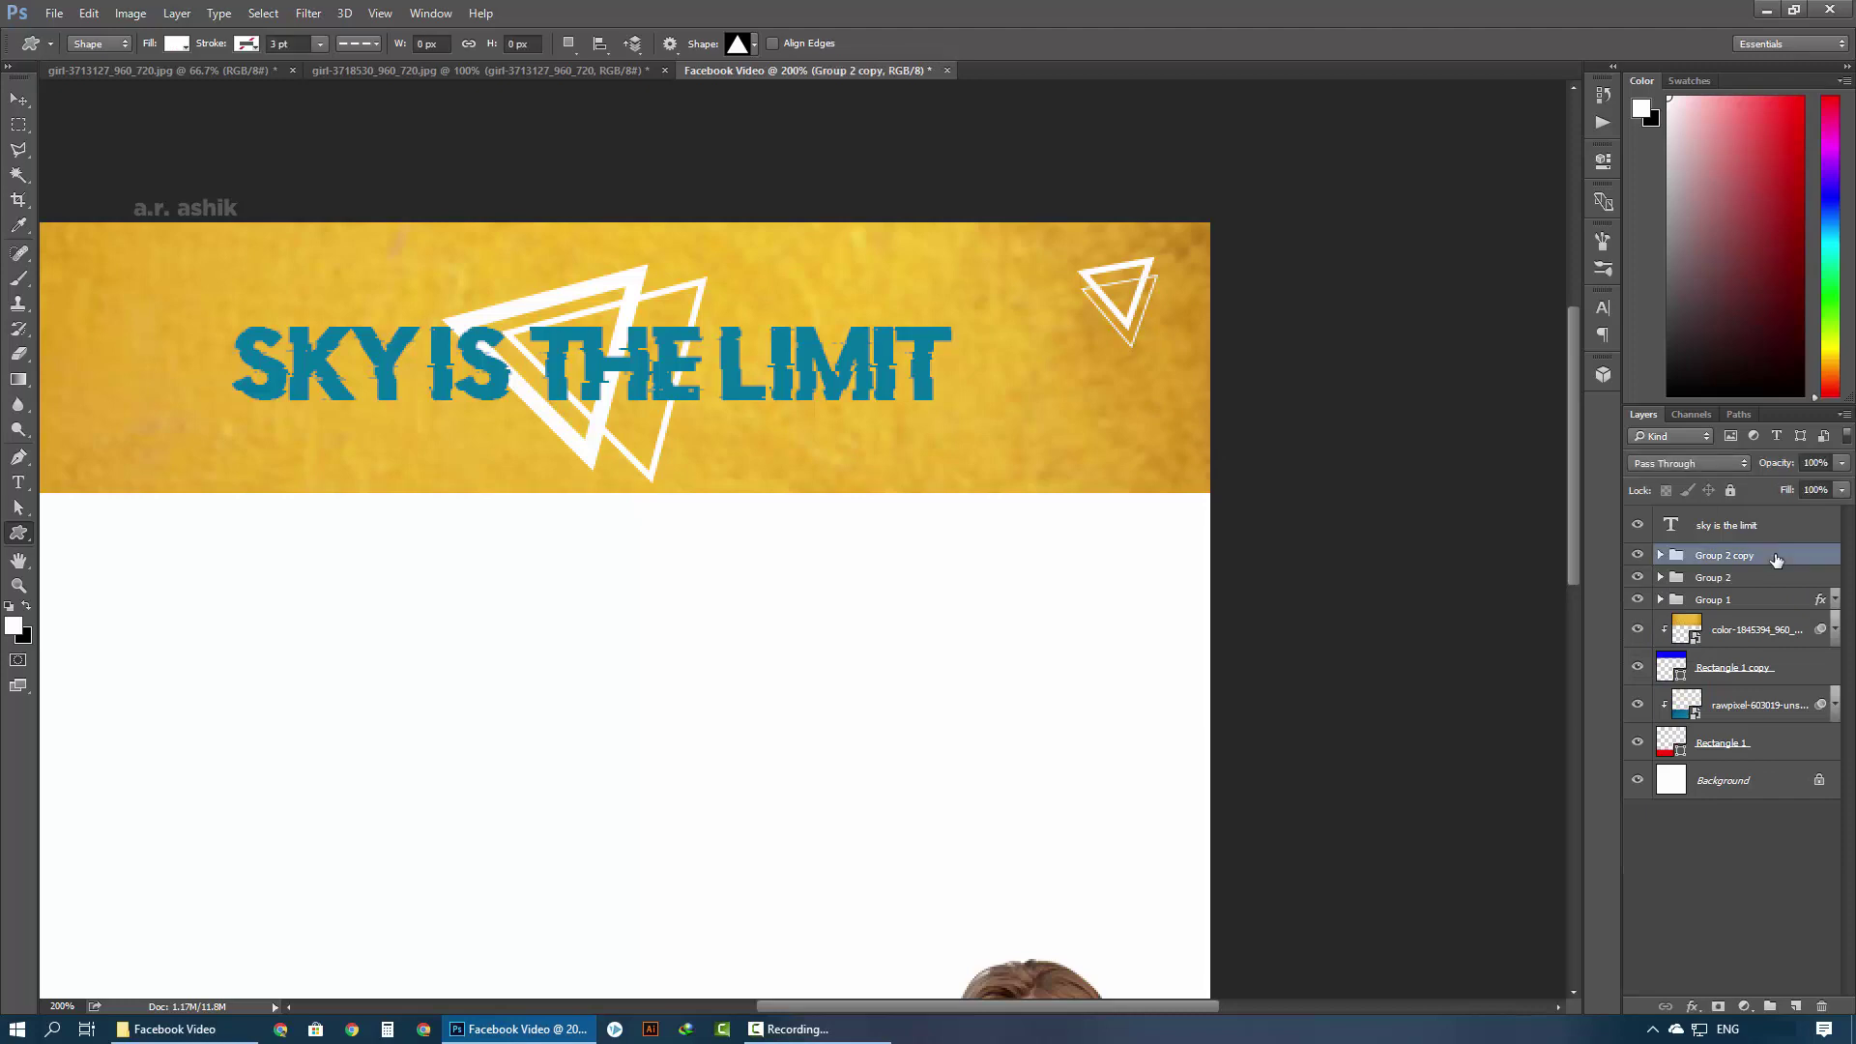
pyautogui.hotkey('ctrl', 'j')
pyautogui.hotkey('ctrl', '-')
pyautogui.hotkey('ctrl', 't')
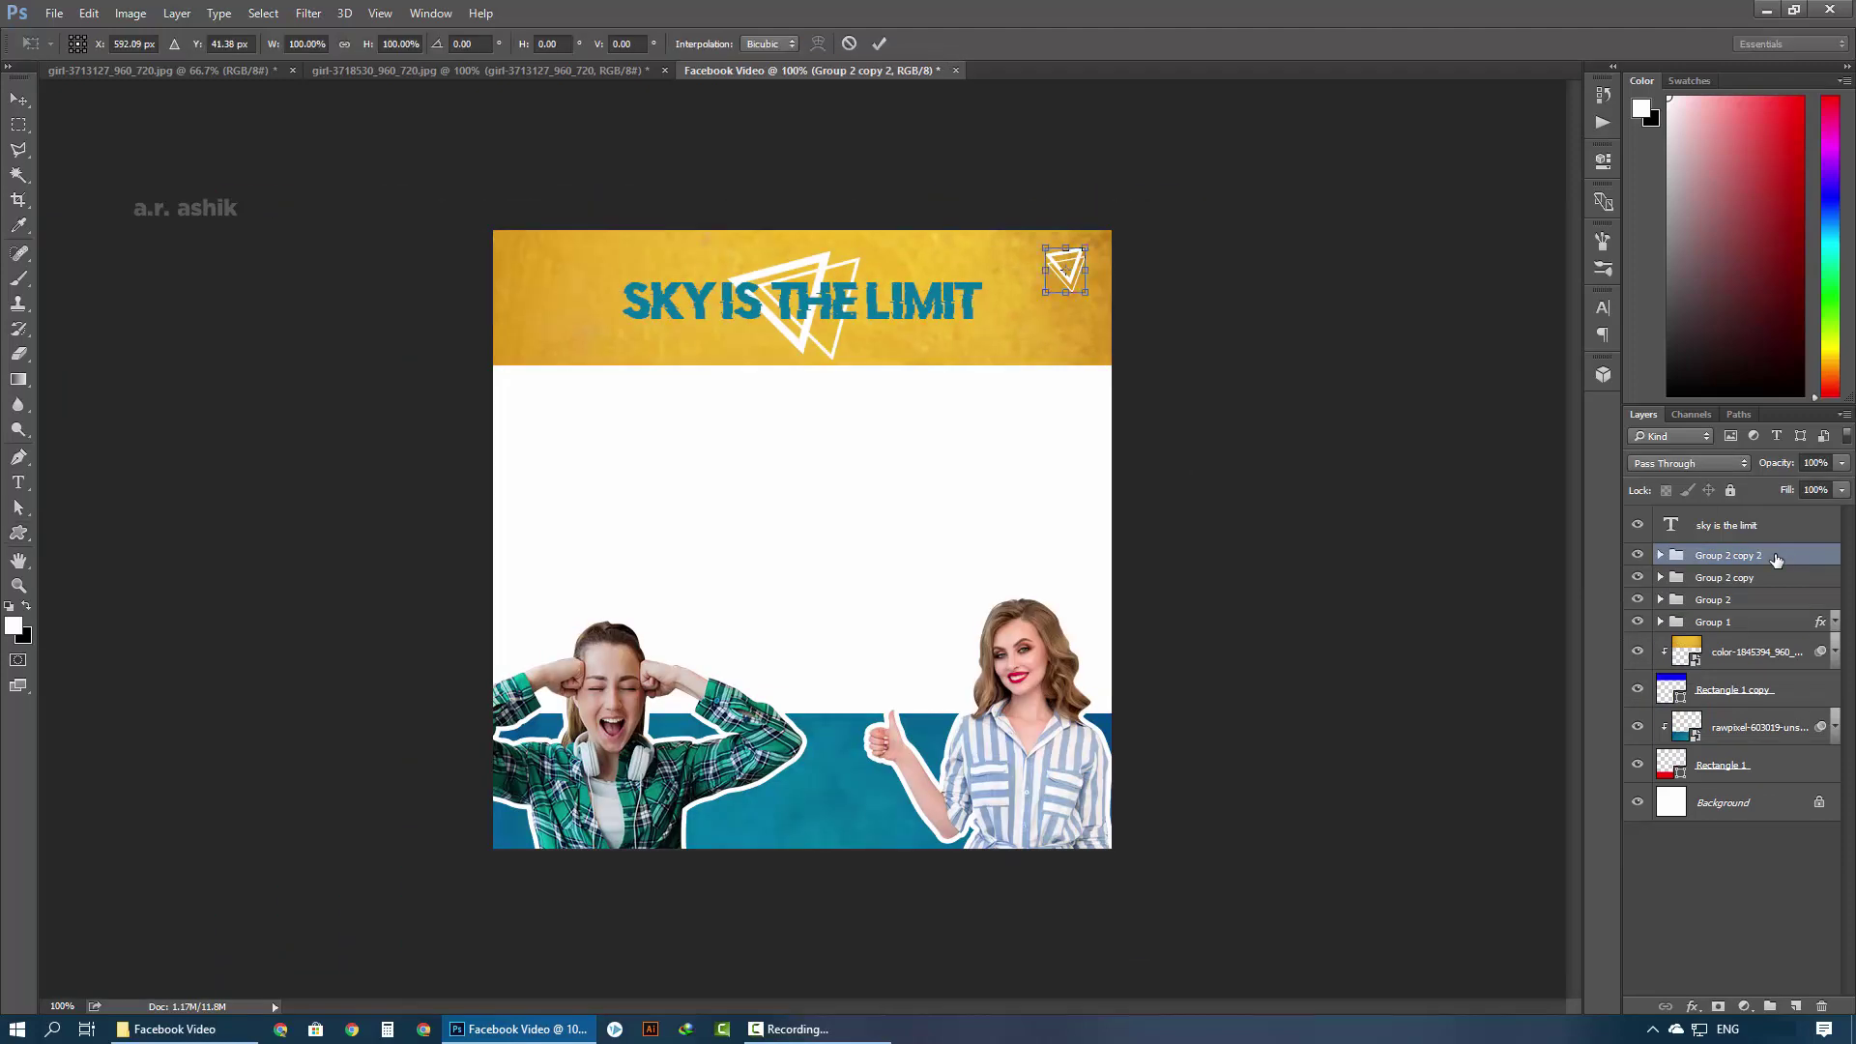
pyautogui.hotkey('ctrl', '+')
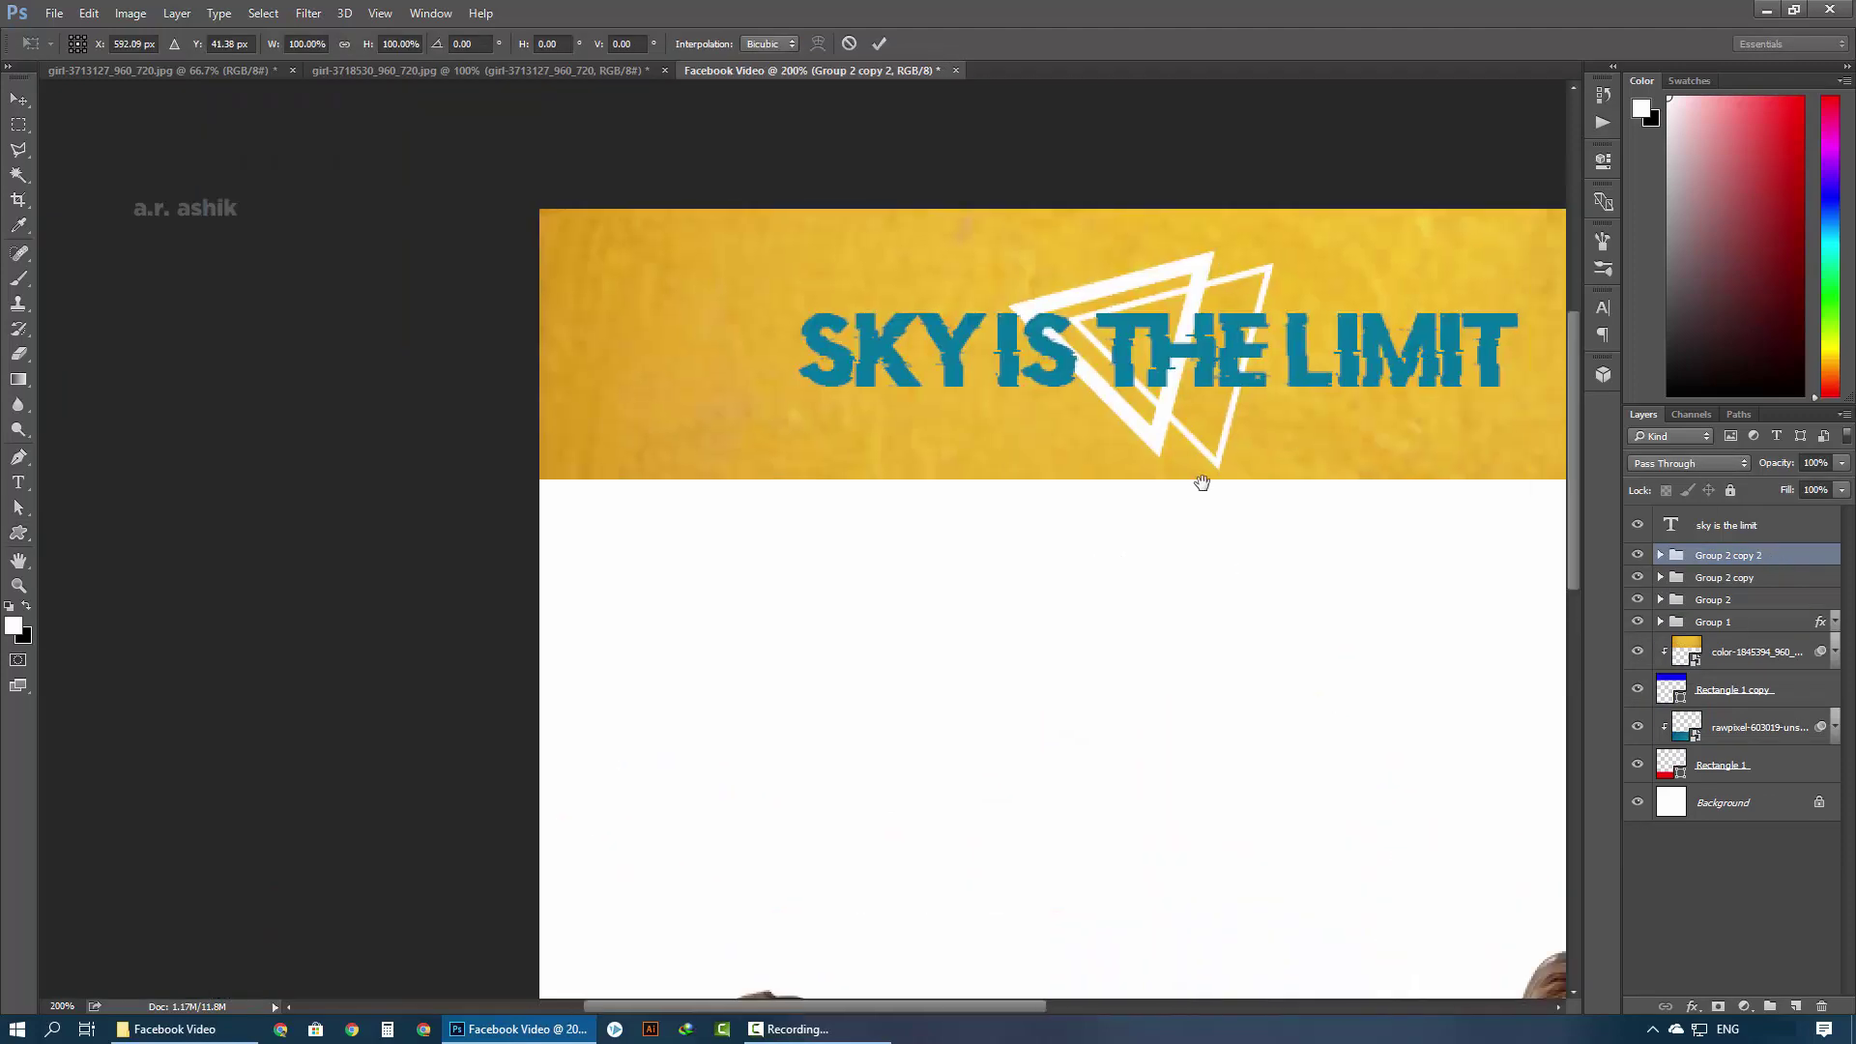
pyautogui.moveTo(1392, 299)
pyautogui.mouseDown()
pyautogui.moveTo(356, 389)
pyautogui.moveTo(379, 398)
pyautogui.moveTo(335, 432)
pyautogui.mouseUp()
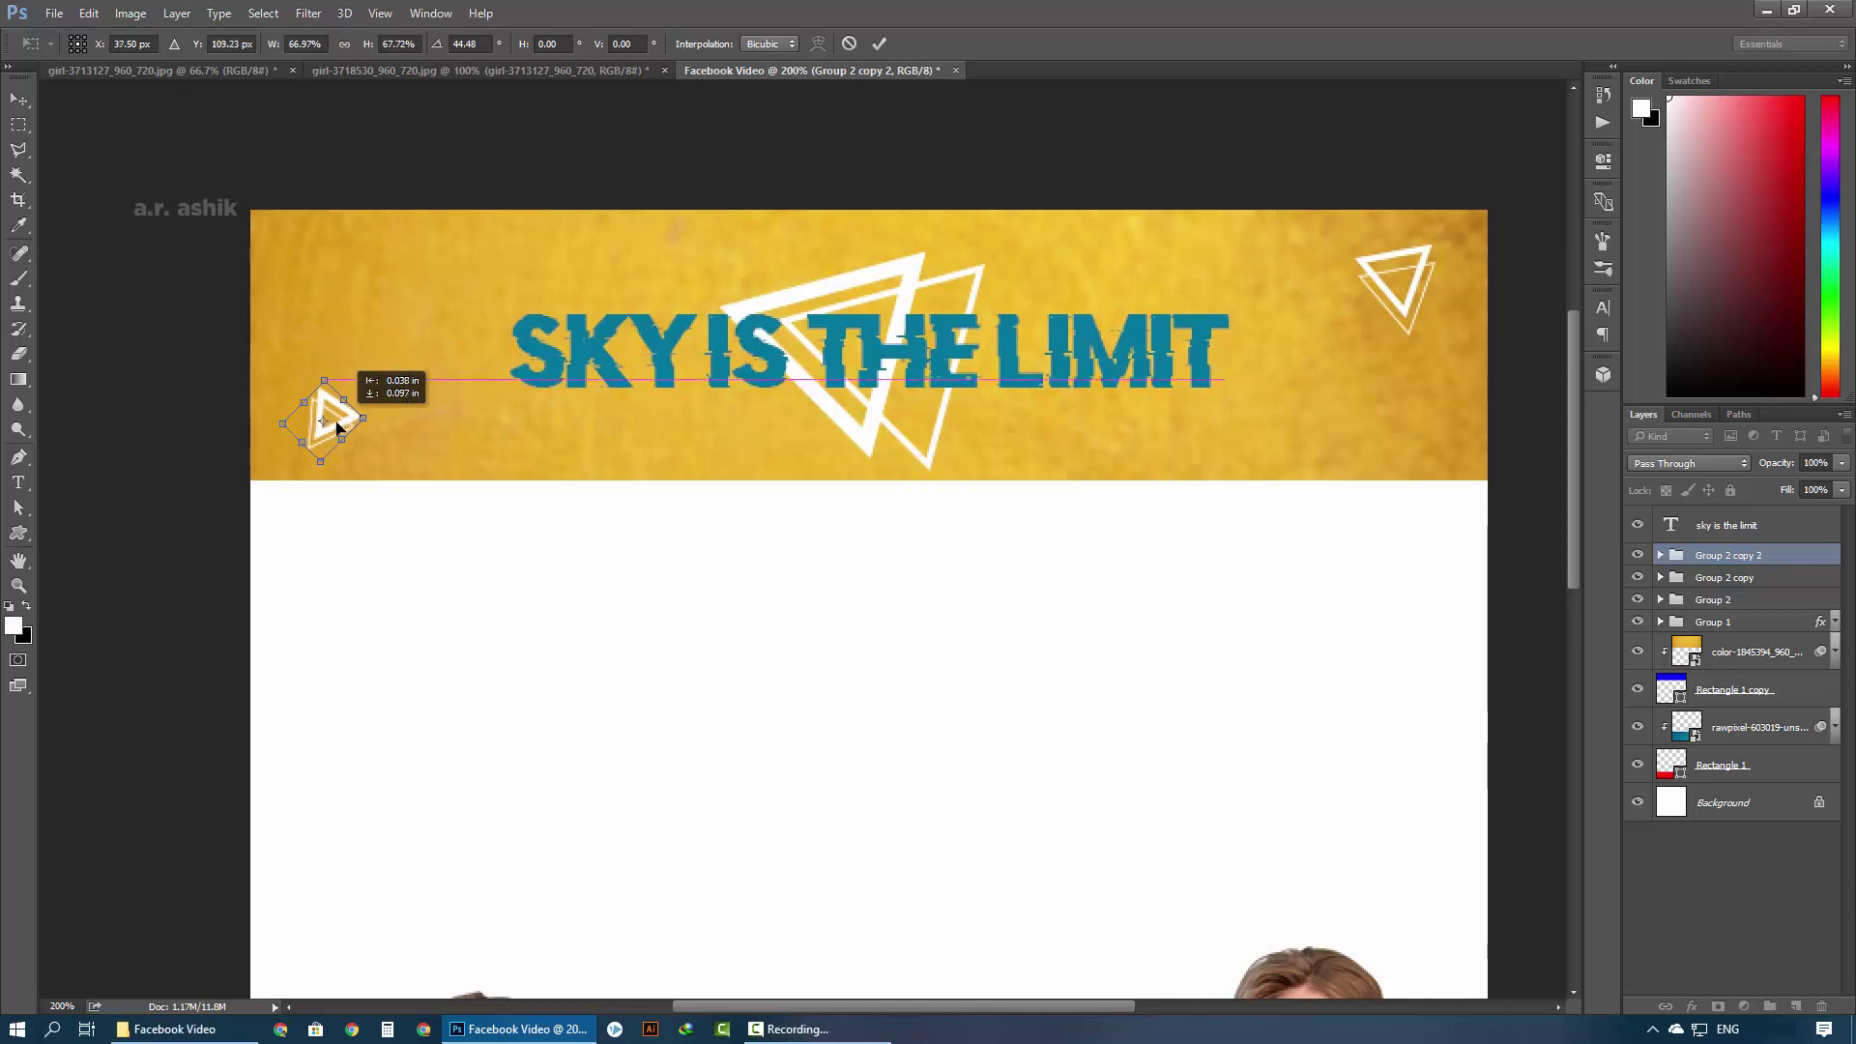
pyautogui.press('Return')
# Duplicate the group again, enlarging and rotating the copy to point down along the banner's top
pyautogui.hotkey('ctrl', 'j')
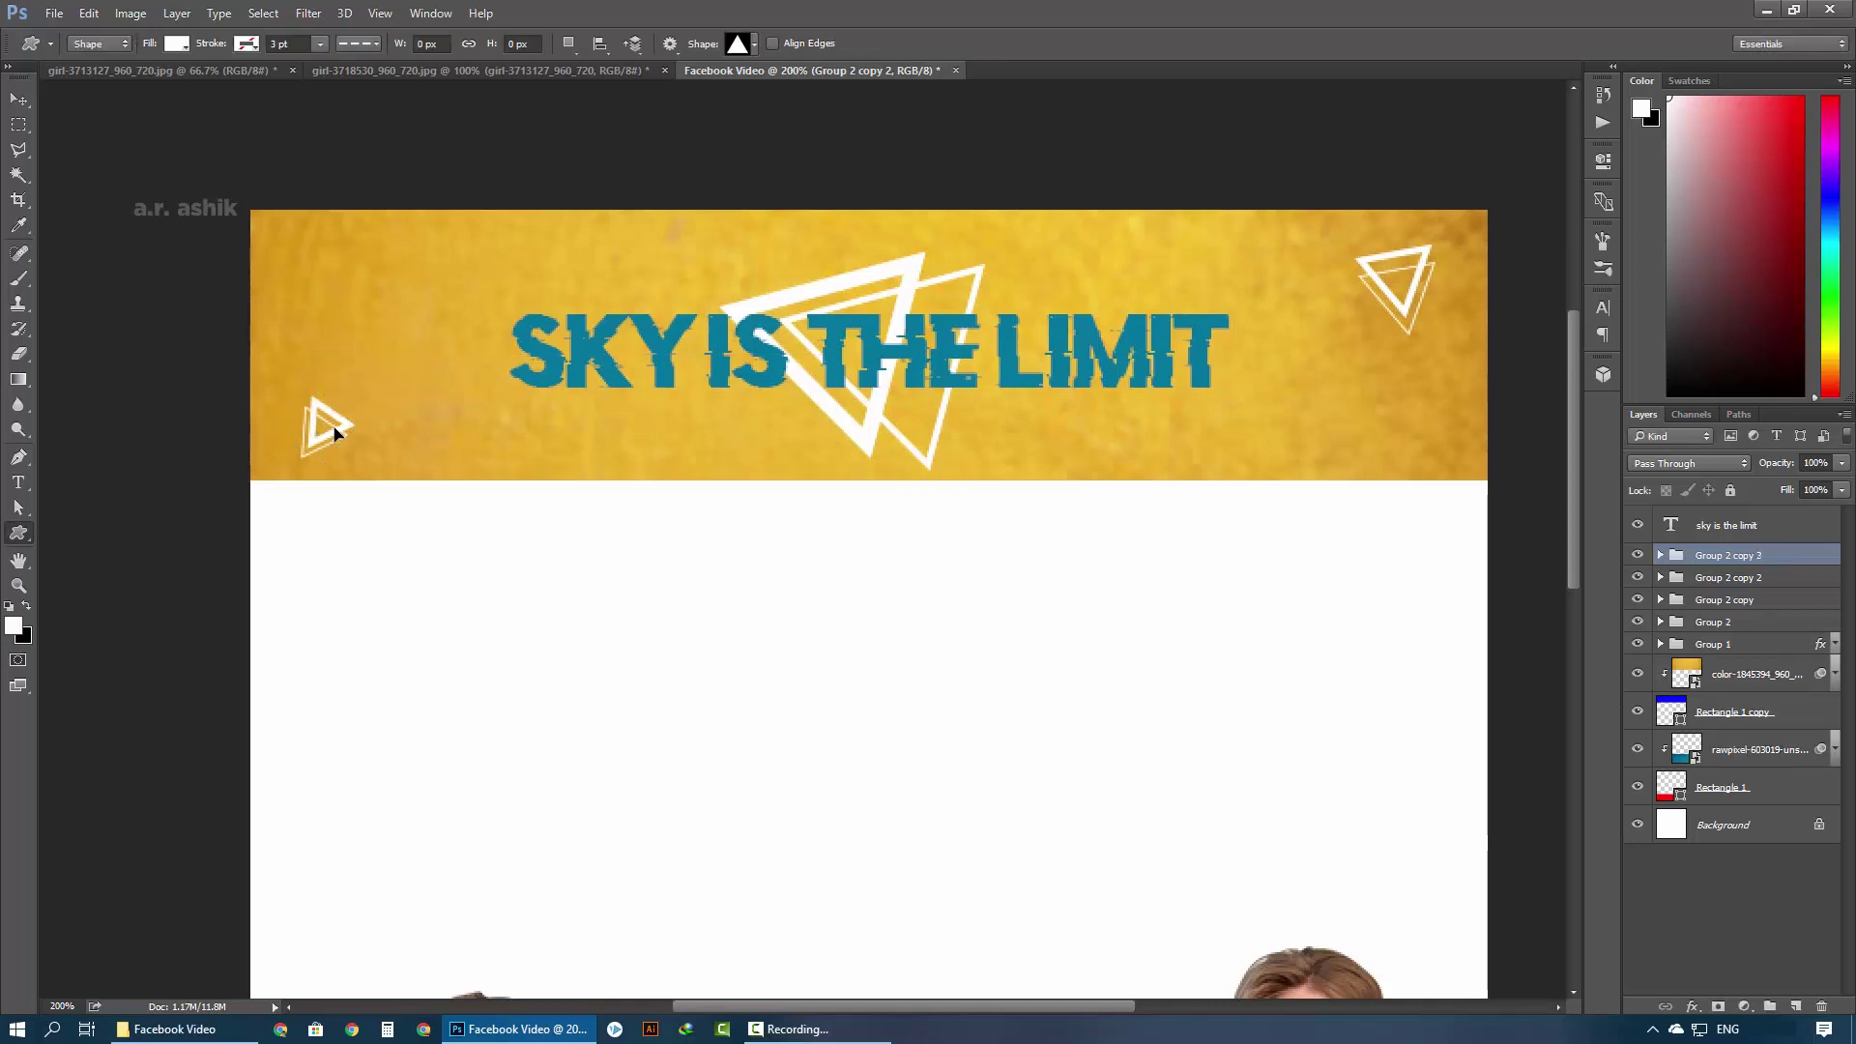
pyautogui.hotkey('ctrl', 't')
pyautogui.moveTo(356, 449); pyautogui.dragTo(397, 497)
pyautogui.moveTo(377, 425)
pyautogui.mouseDown()
pyautogui.moveTo(434, 254)
pyautogui.moveTo(434, 164)
pyautogui.mouseUp()
pyautogui.moveTo(529, 268); pyautogui.dragTo(574, 200)
pyautogui.moveTo(448, 217); pyautogui.dragTo(496, 220)
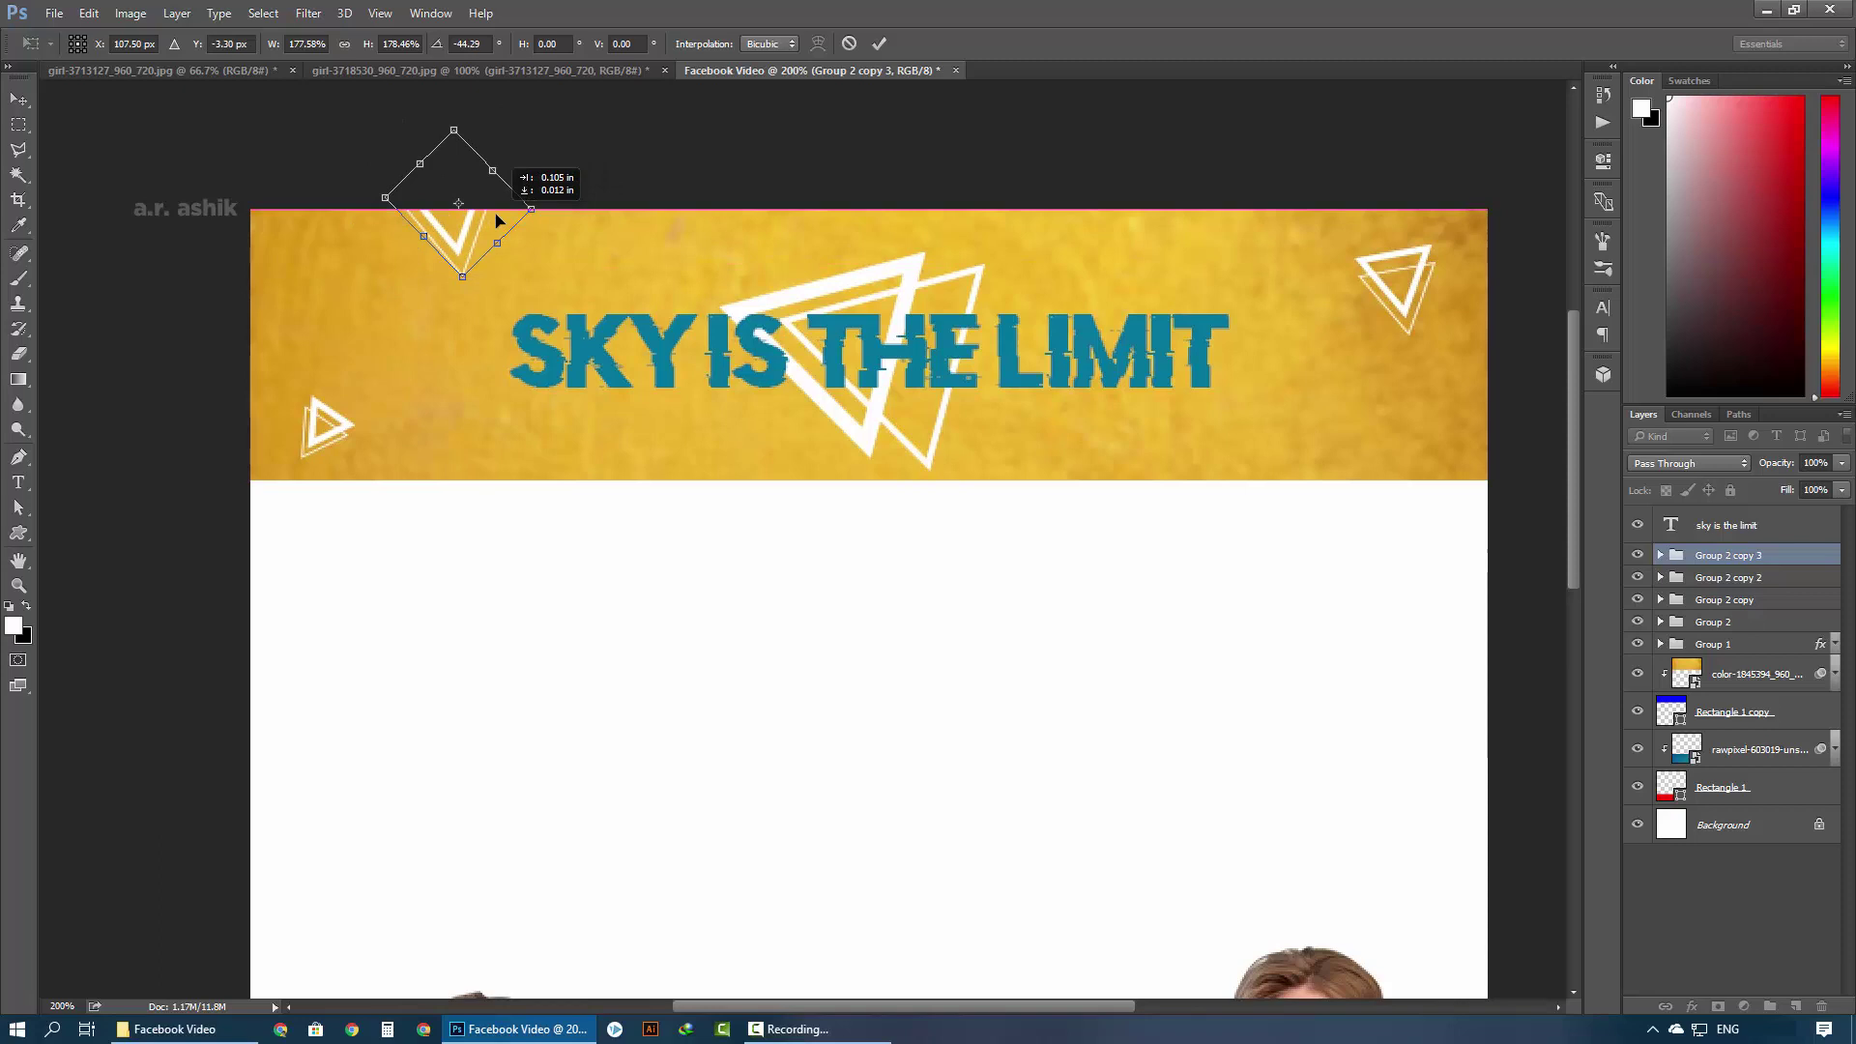
pyautogui.press('Return')
pyautogui.press('u')
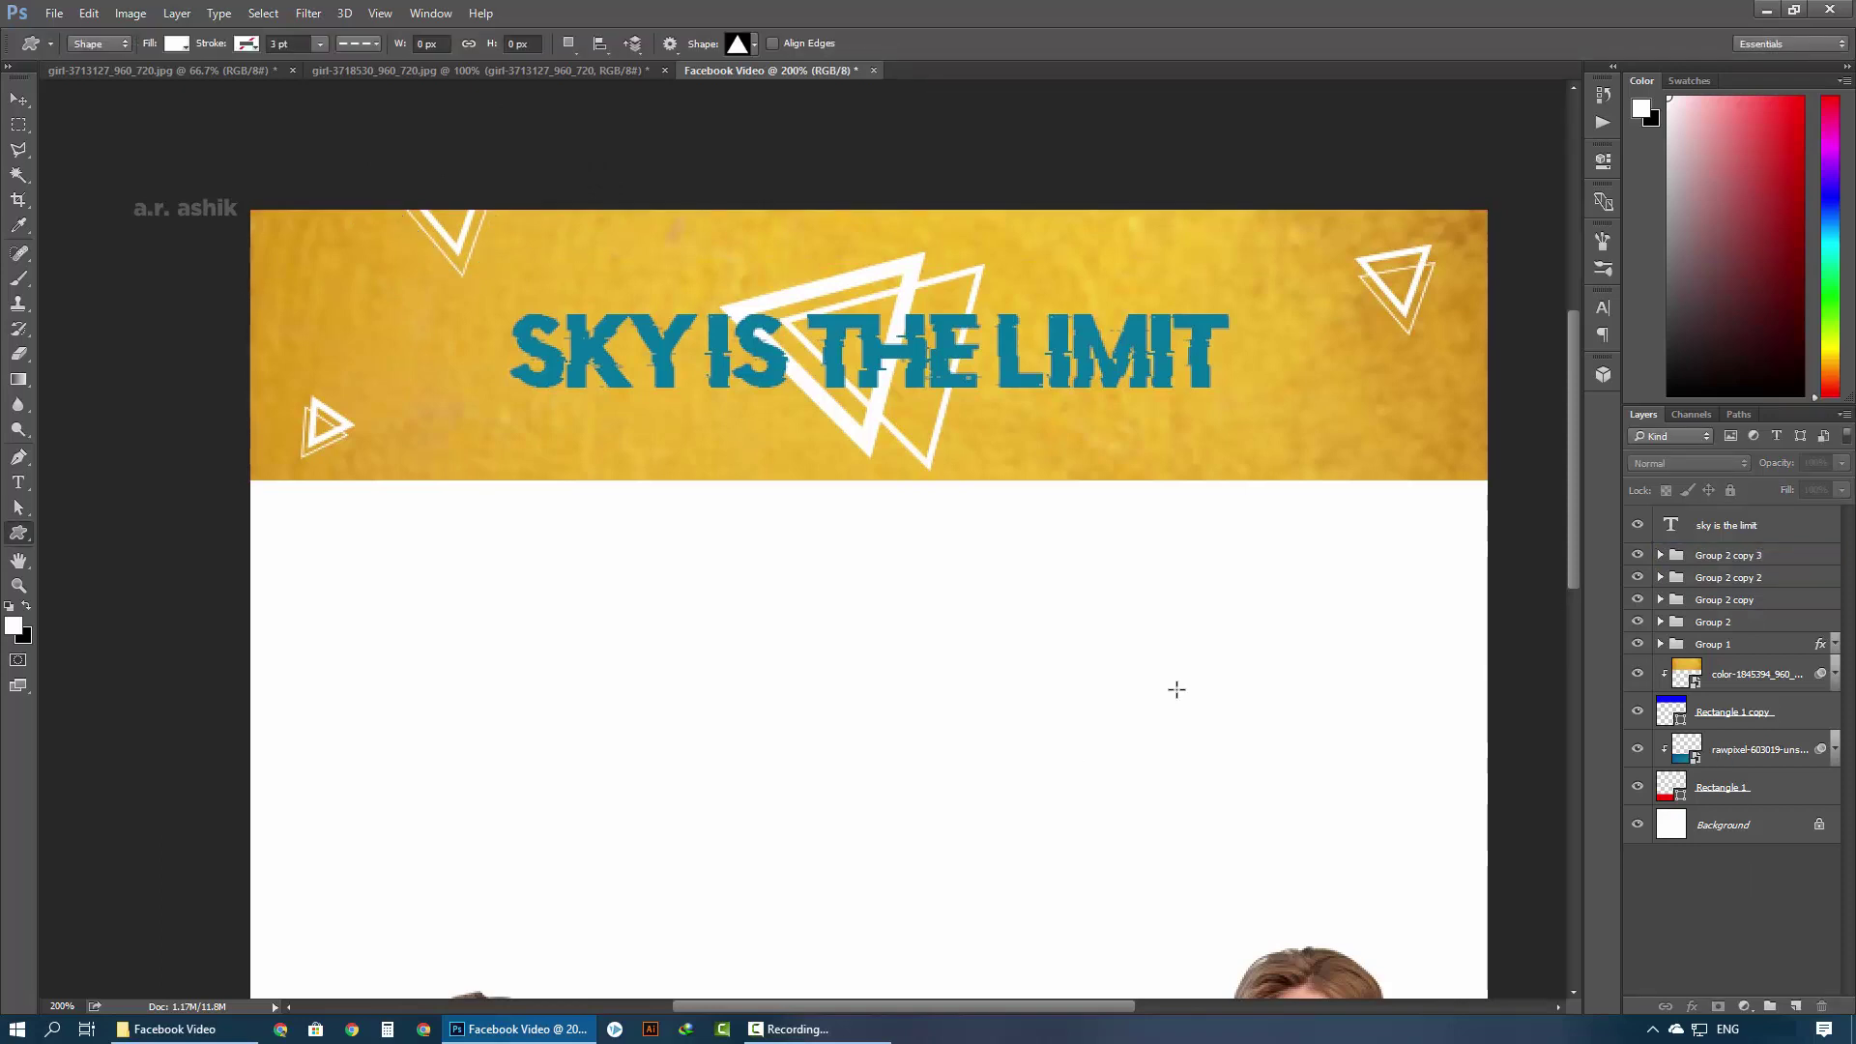
pyautogui.hotkey('ctrl', '-')
pyautogui.hotkey('ctrl', '-')
pyautogui.hotkey('ctrl', '+')
pyautogui.hotkey('ctrl', '-')
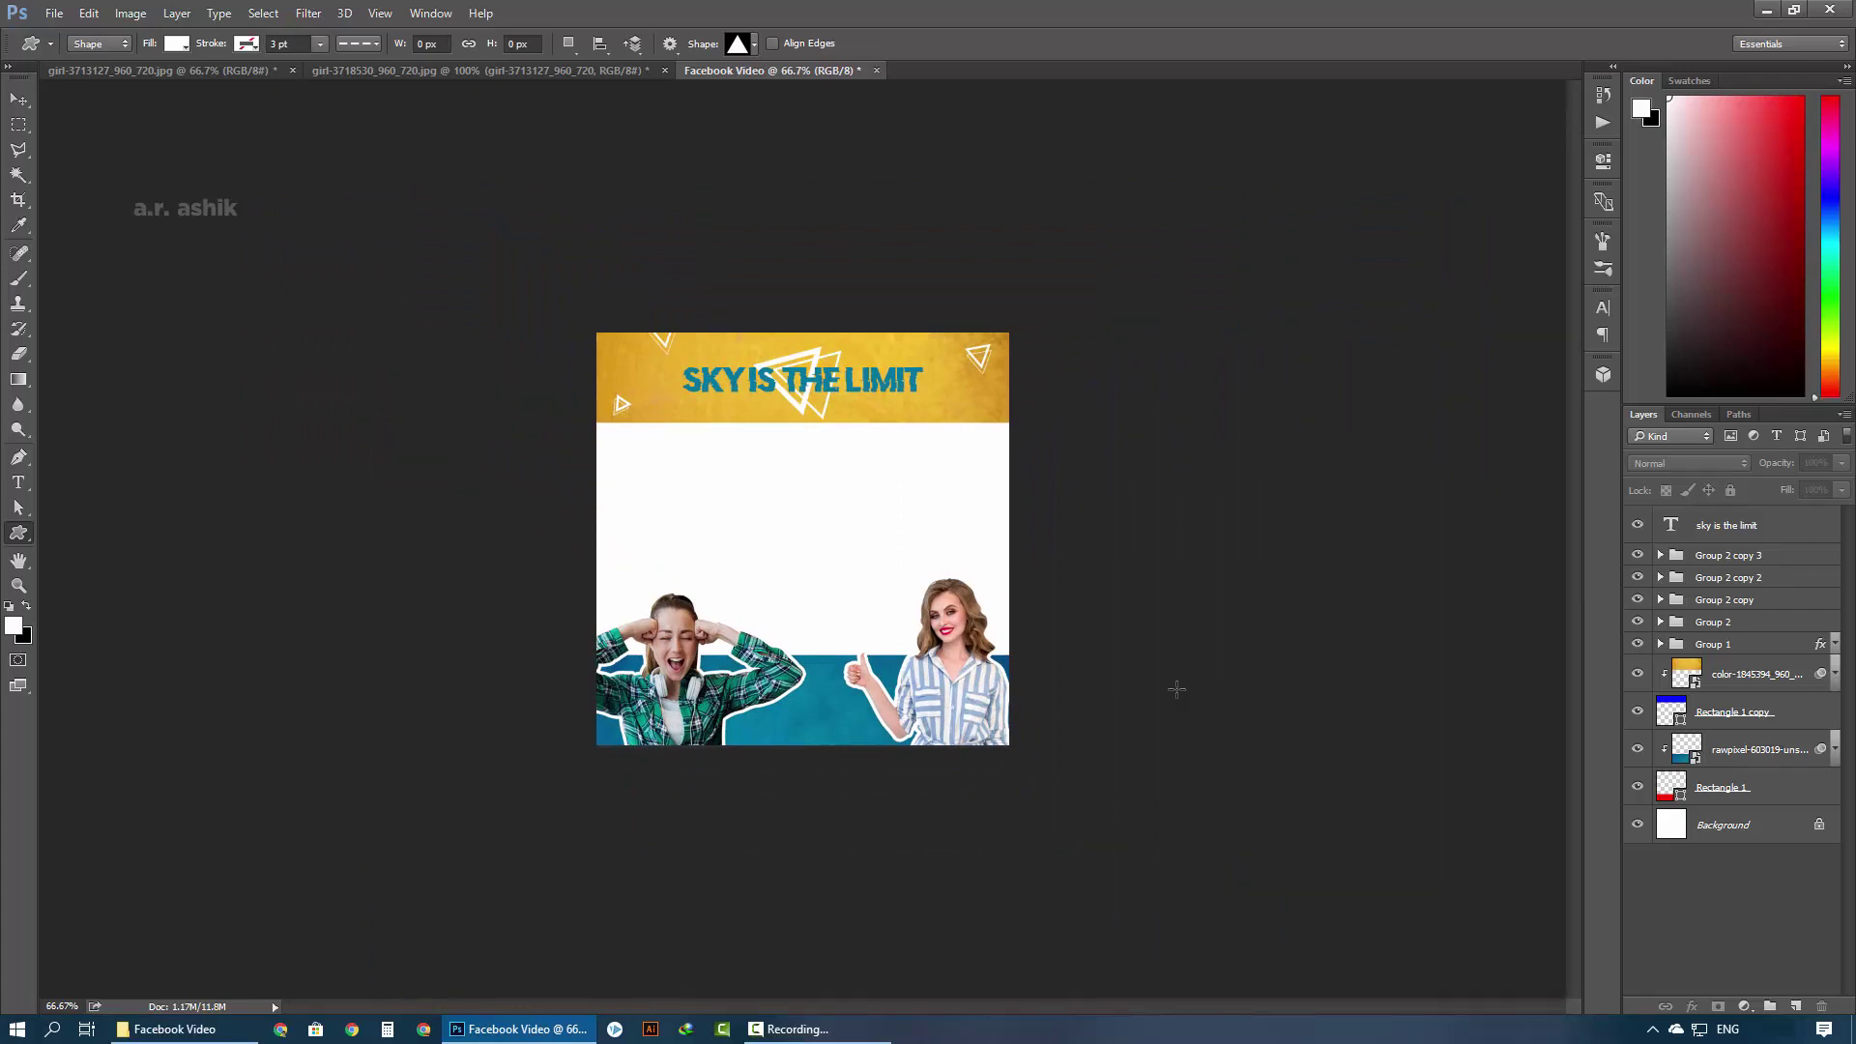
# Hide the white background and save the poster as PNG 'Facebook Video' in the Facebook Video folder
pyautogui.click(1636, 825)
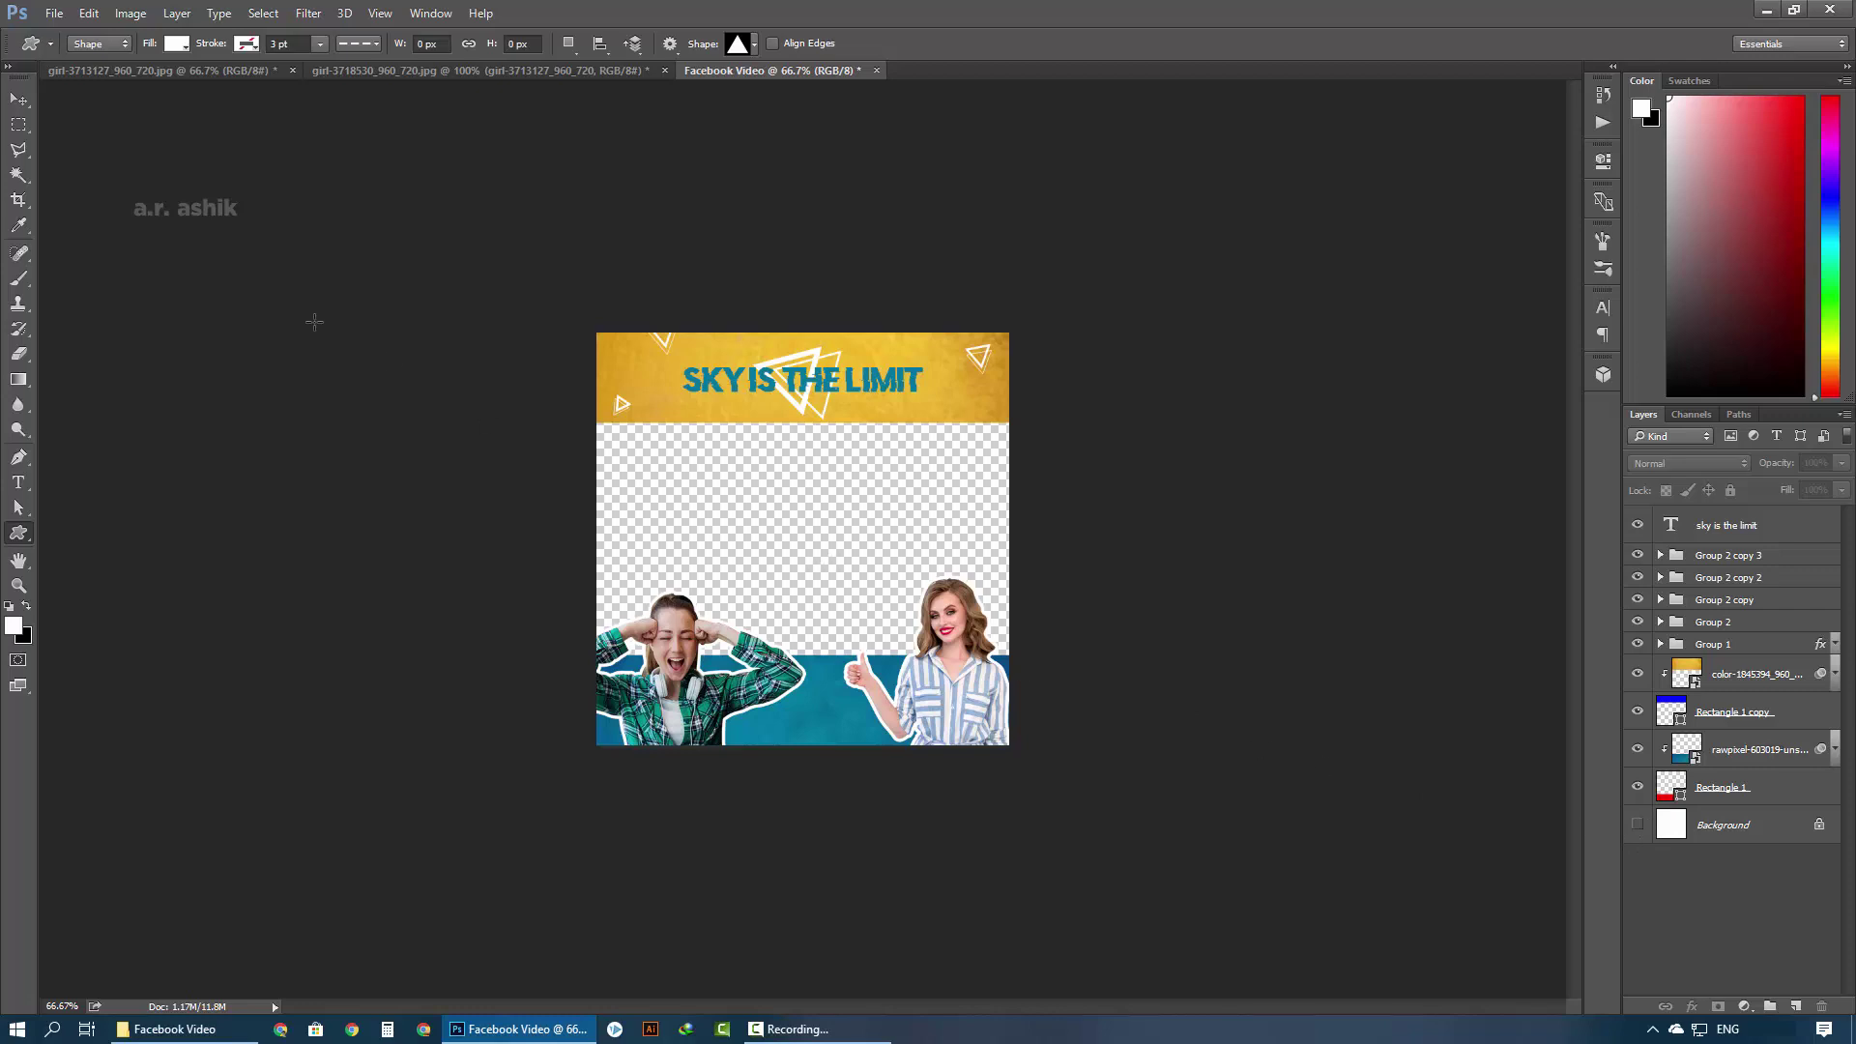
pyautogui.click(54, 14)
pyautogui.click(105, 227)
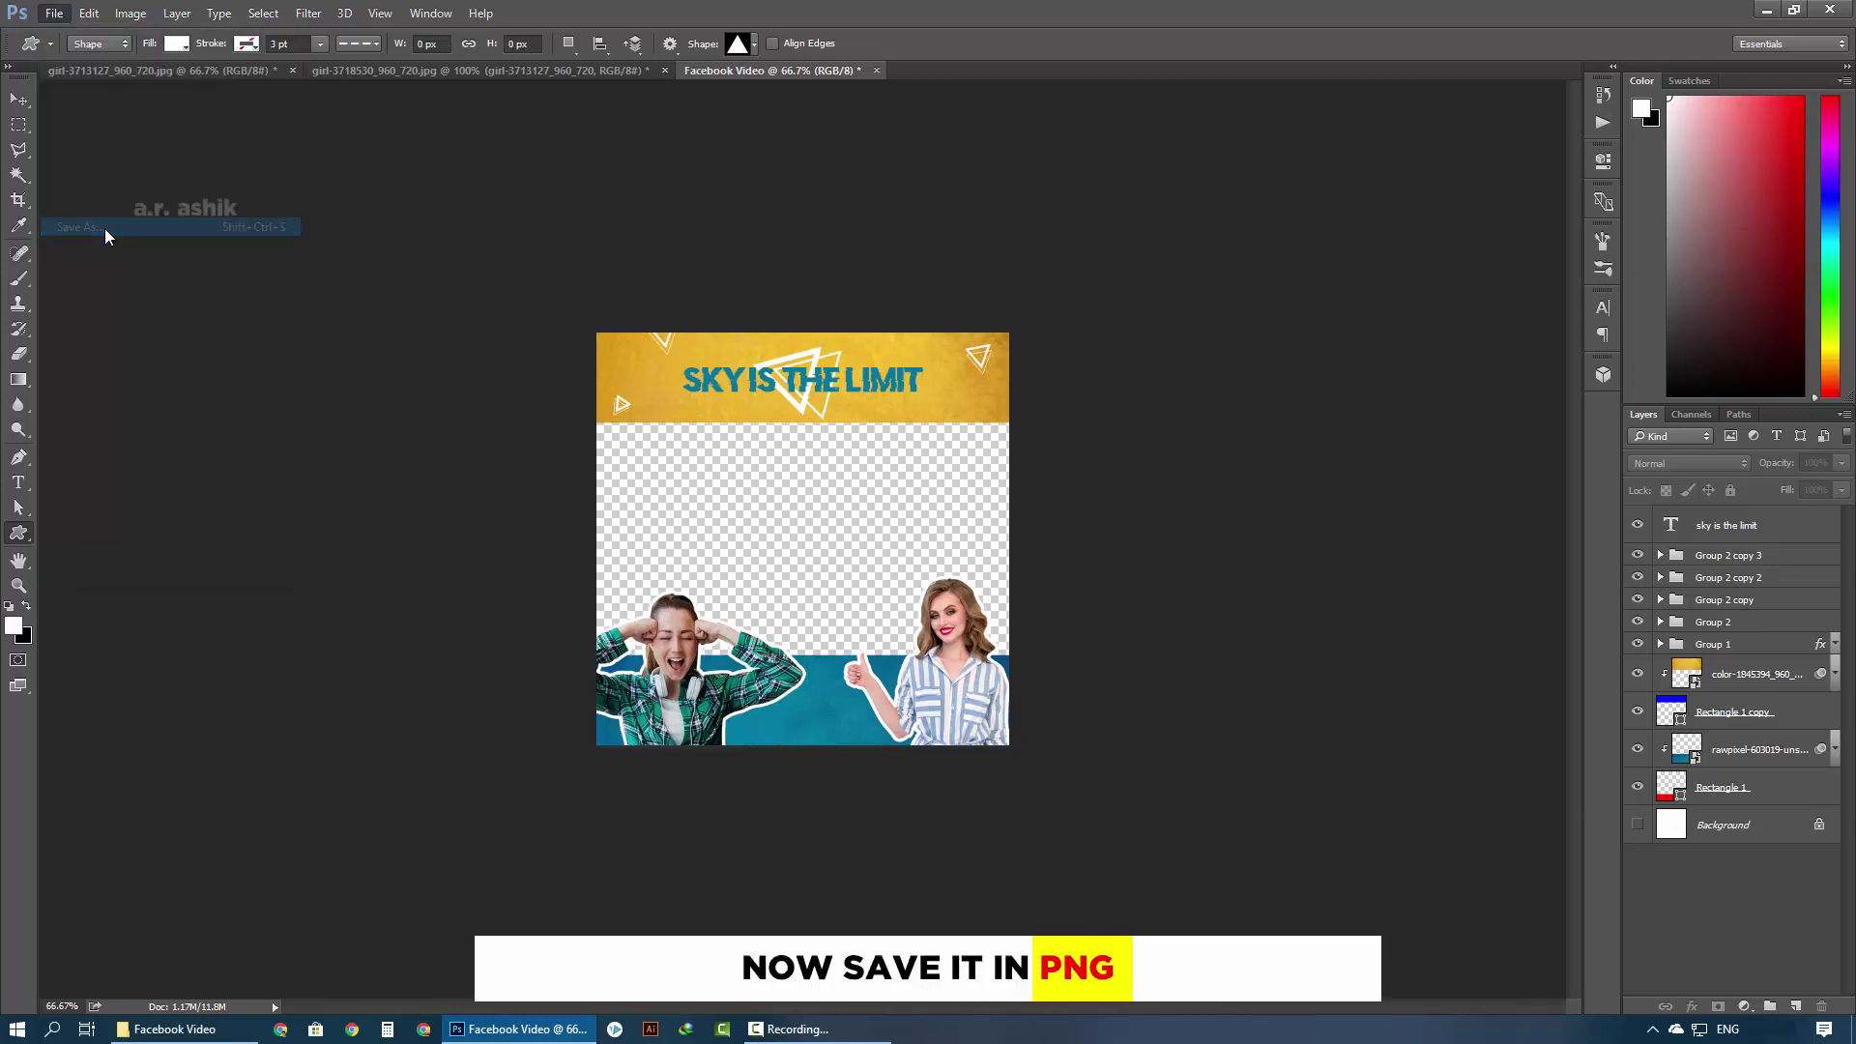
pyautogui.click(239, 688)
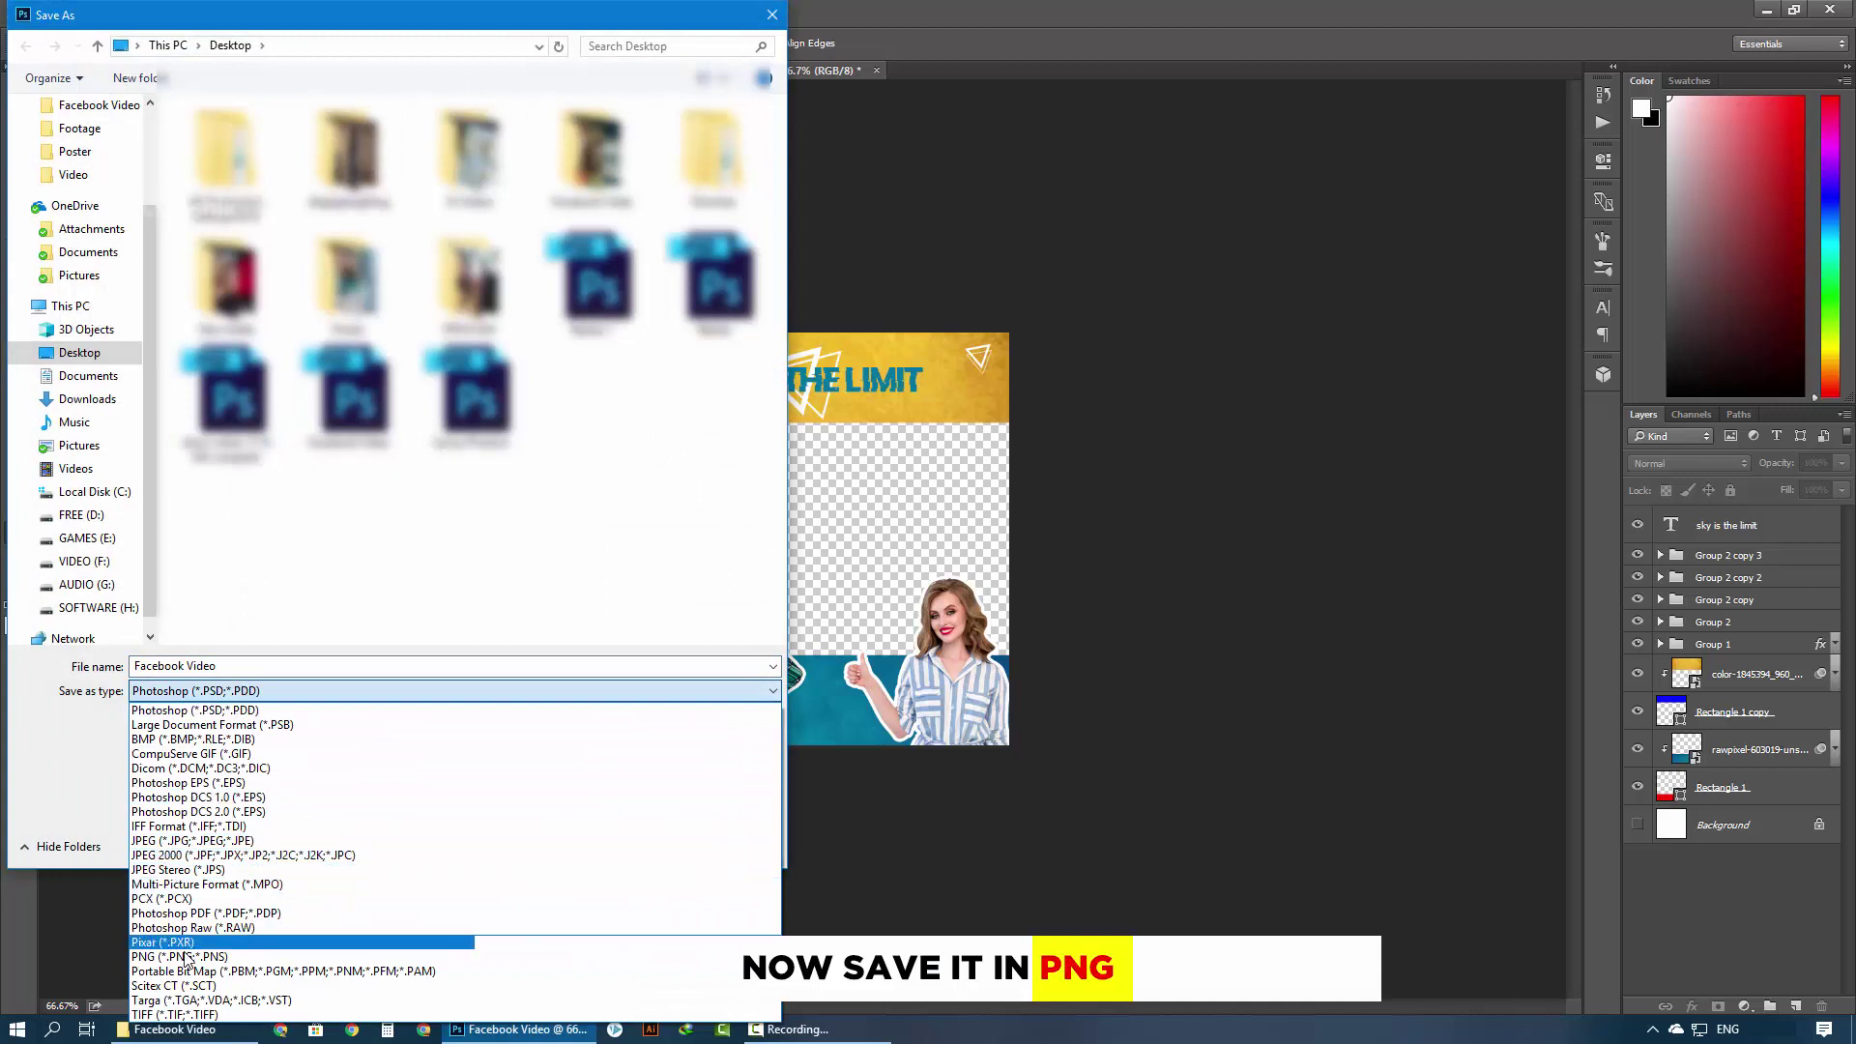
pyautogui.click(180, 955)
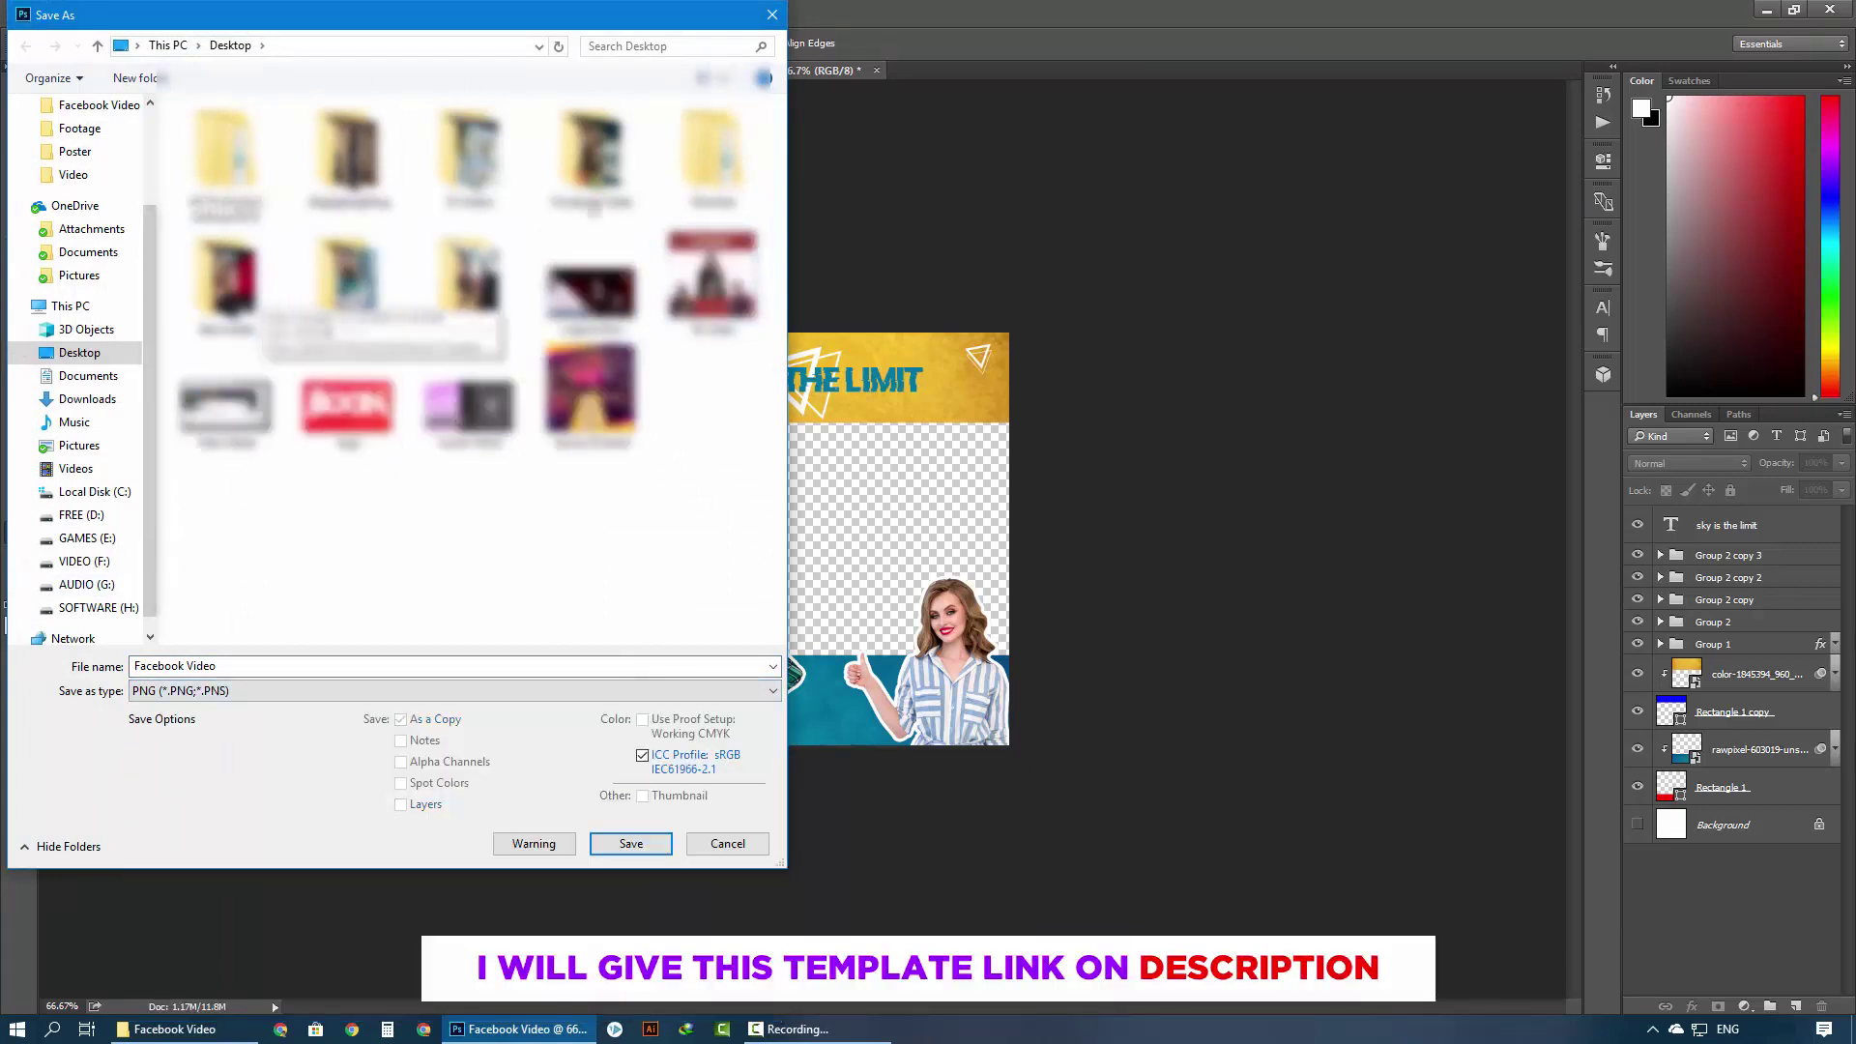
pyautogui.doubleClick(572, 215)
pyautogui.click(624, 844)
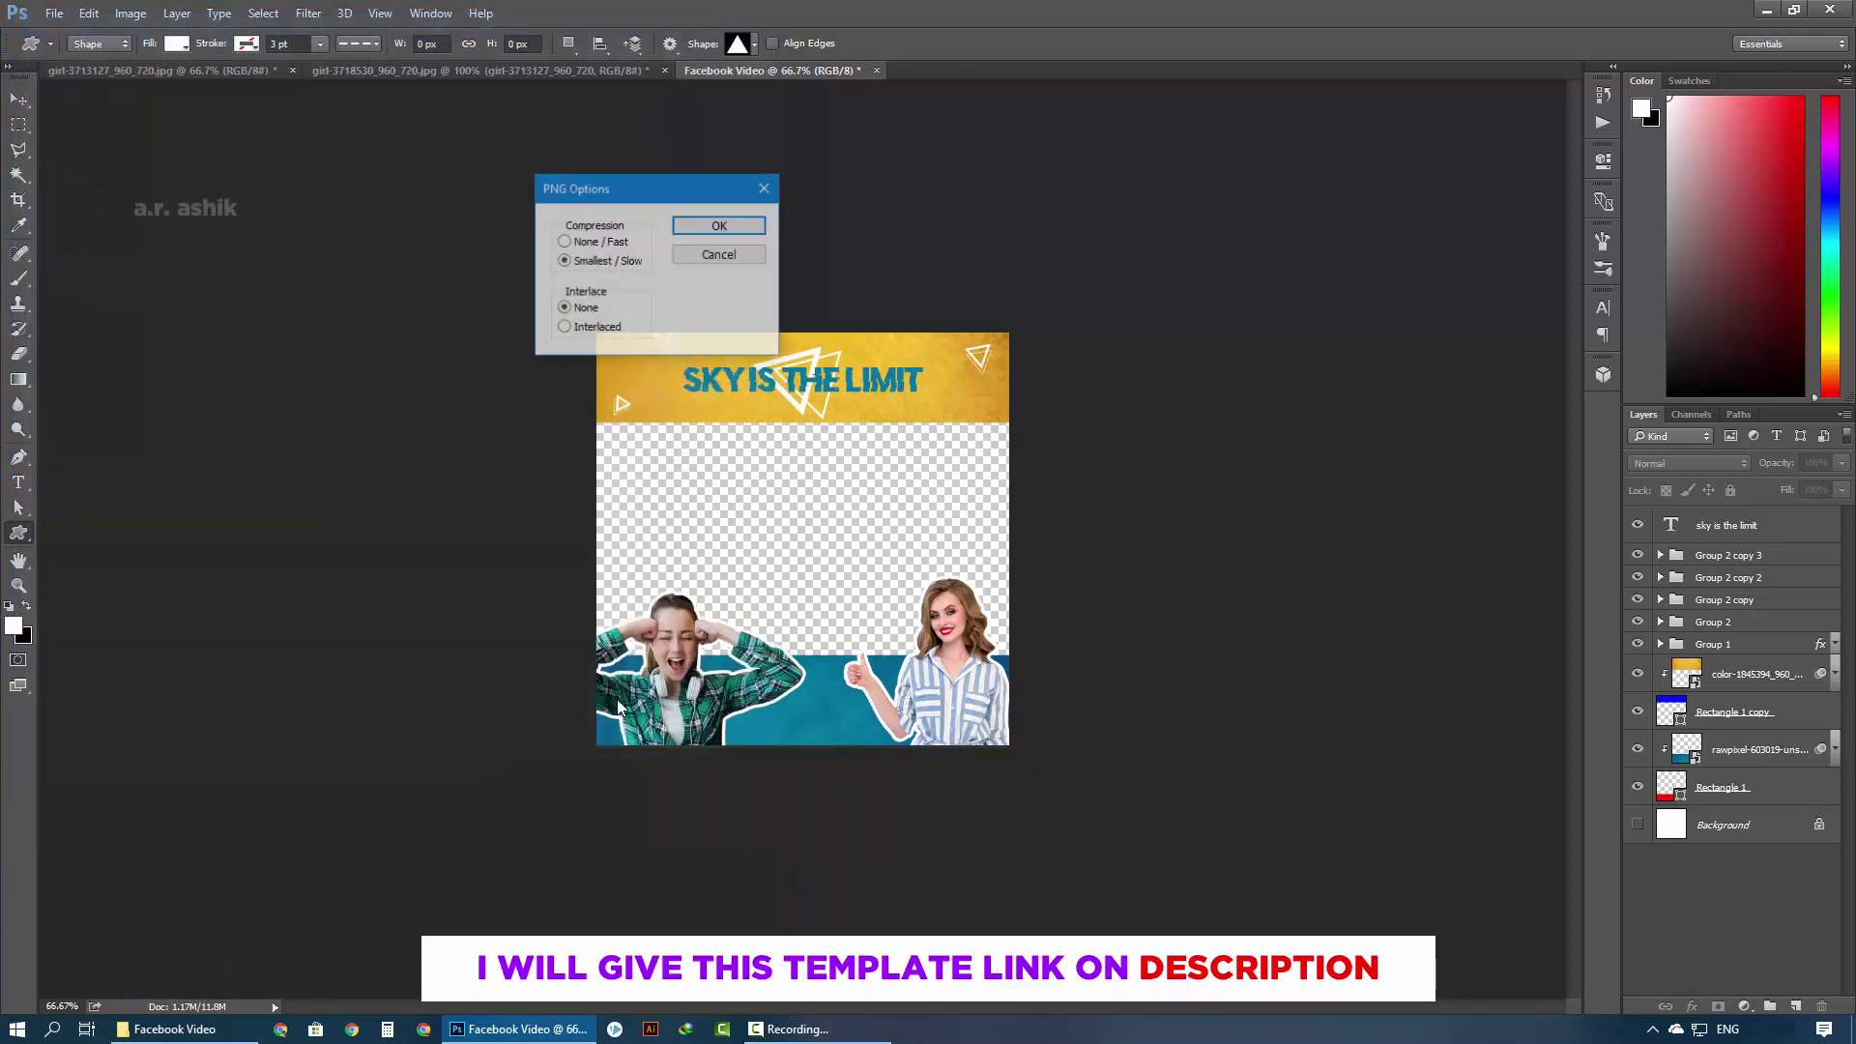
pyautogui.click(698, 228)
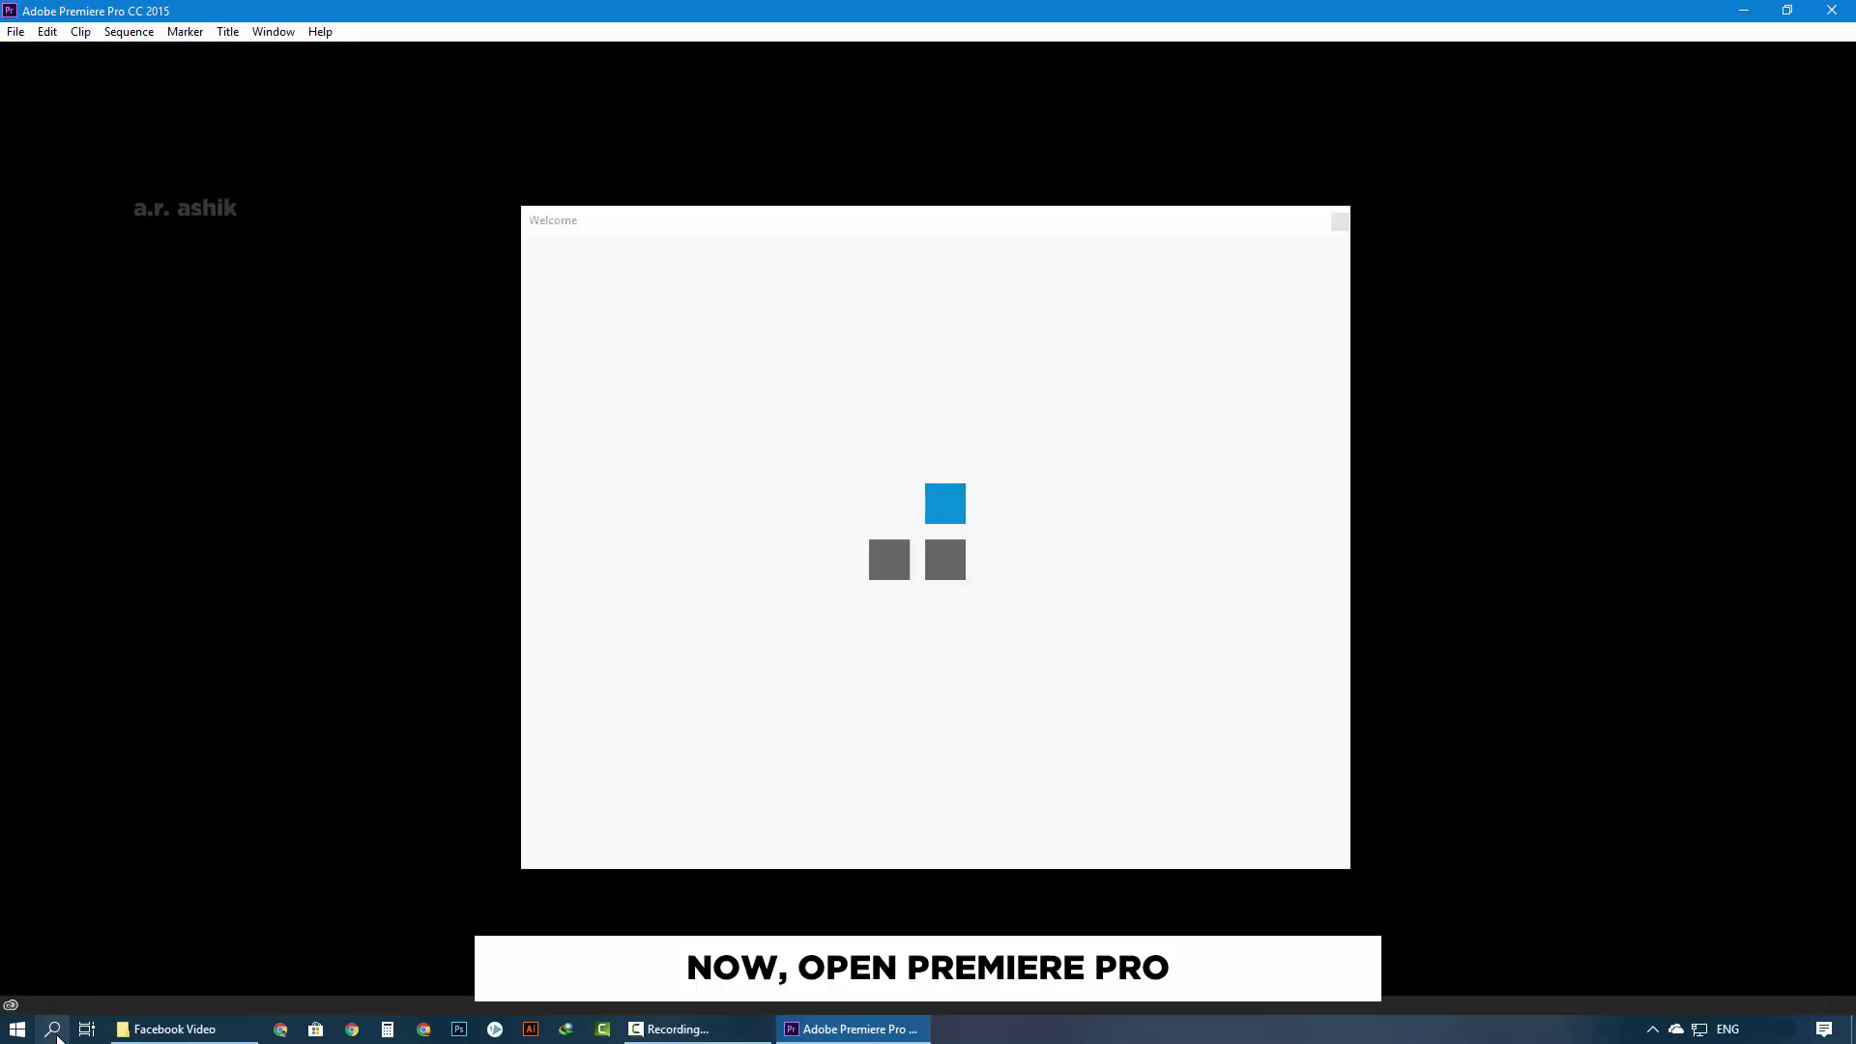
# Dismiss the Welcome screen and create a new Premiere Pro project named FB Video
pyautogui.click(1340, 222)
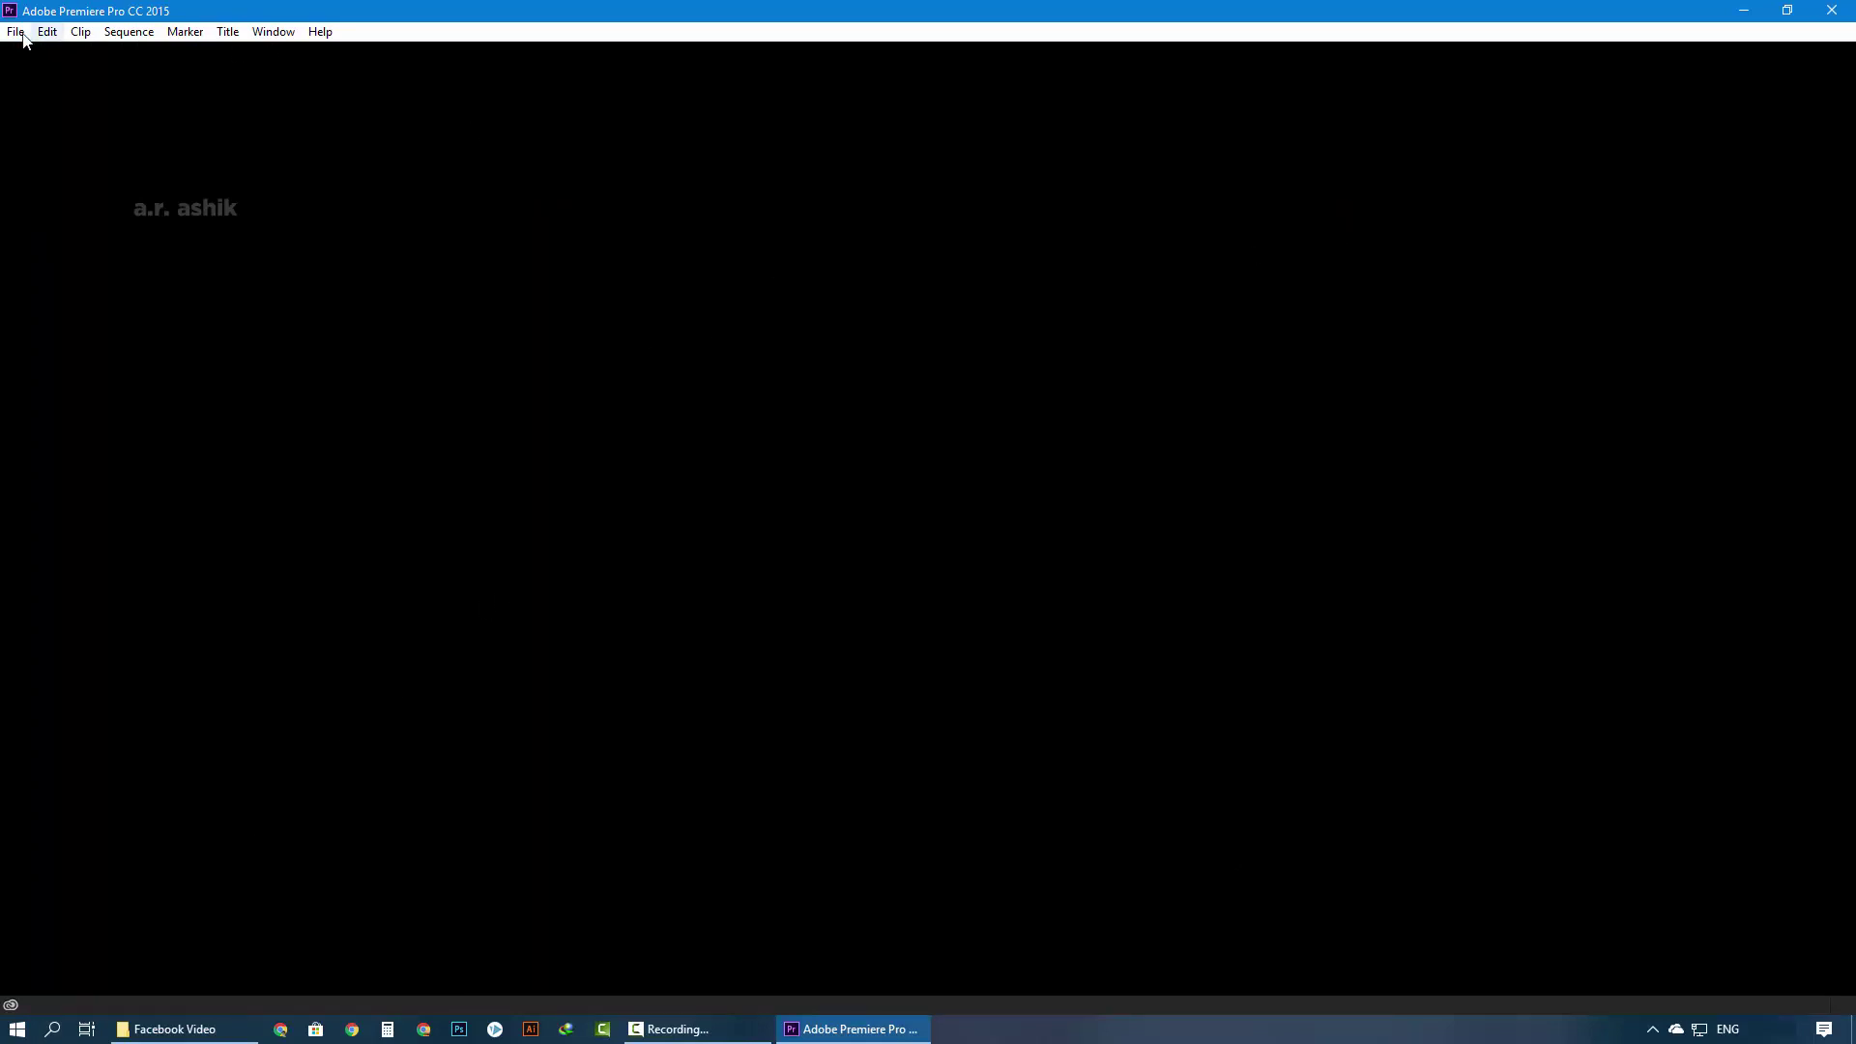
pyautogui.click(15, 31)
pyautogui.click(360, 53)
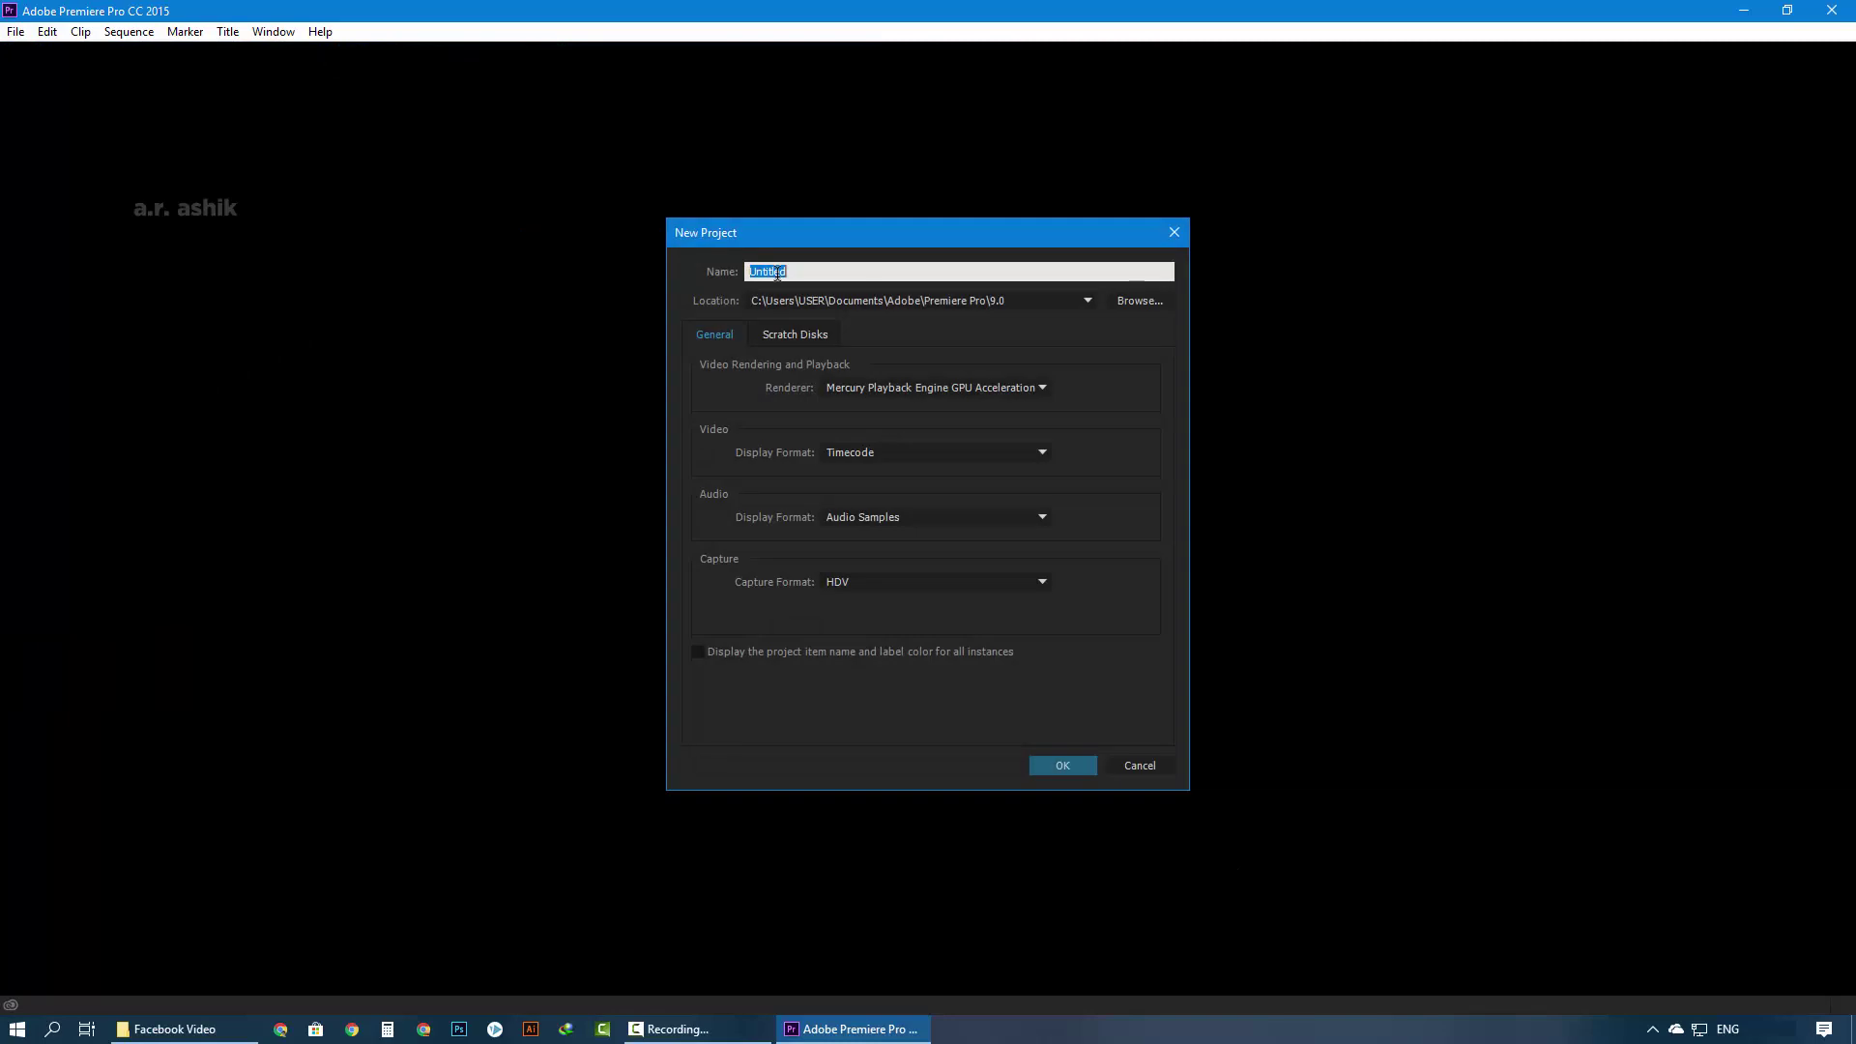
pyautogui.write('FB Video')
pyautogui.press('Return')
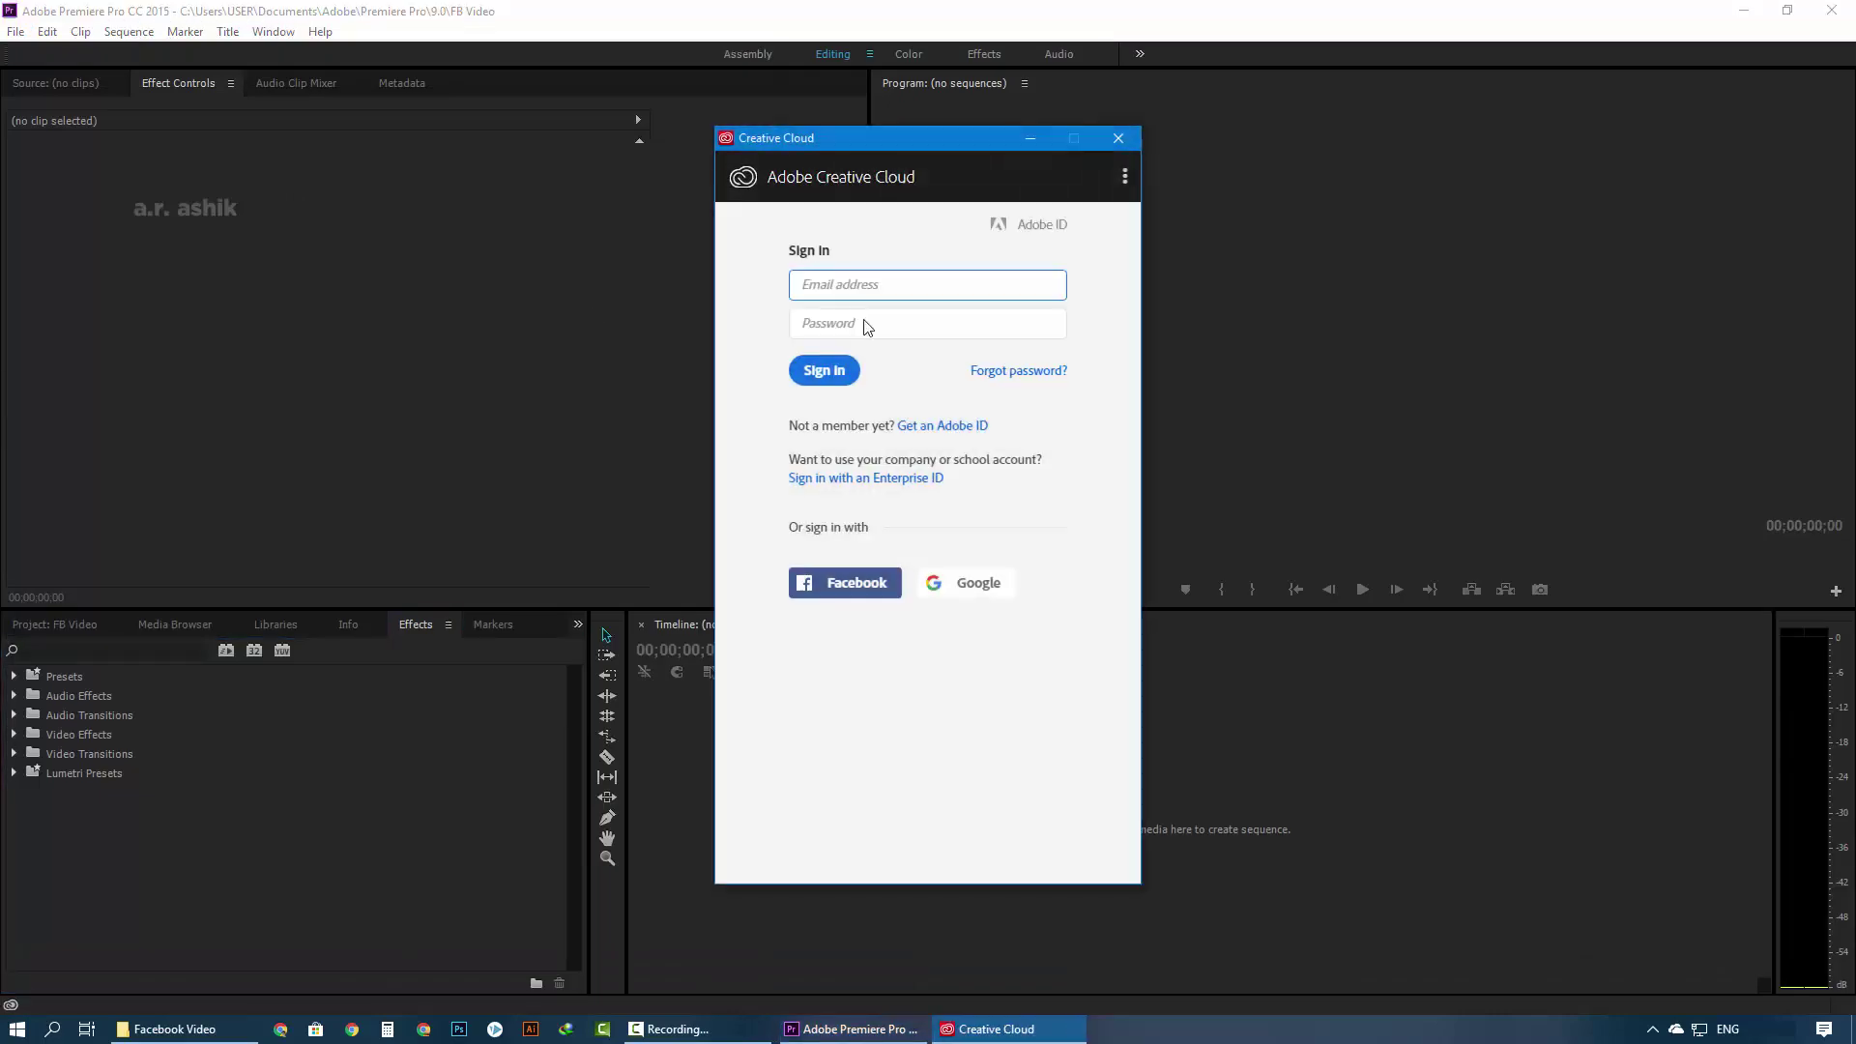
# Close the Creative Cloud sign-in and bring the Facebook Video folder window beside the project
pyautogui.click(1118, 139)
pyautogui.click(76, 634)
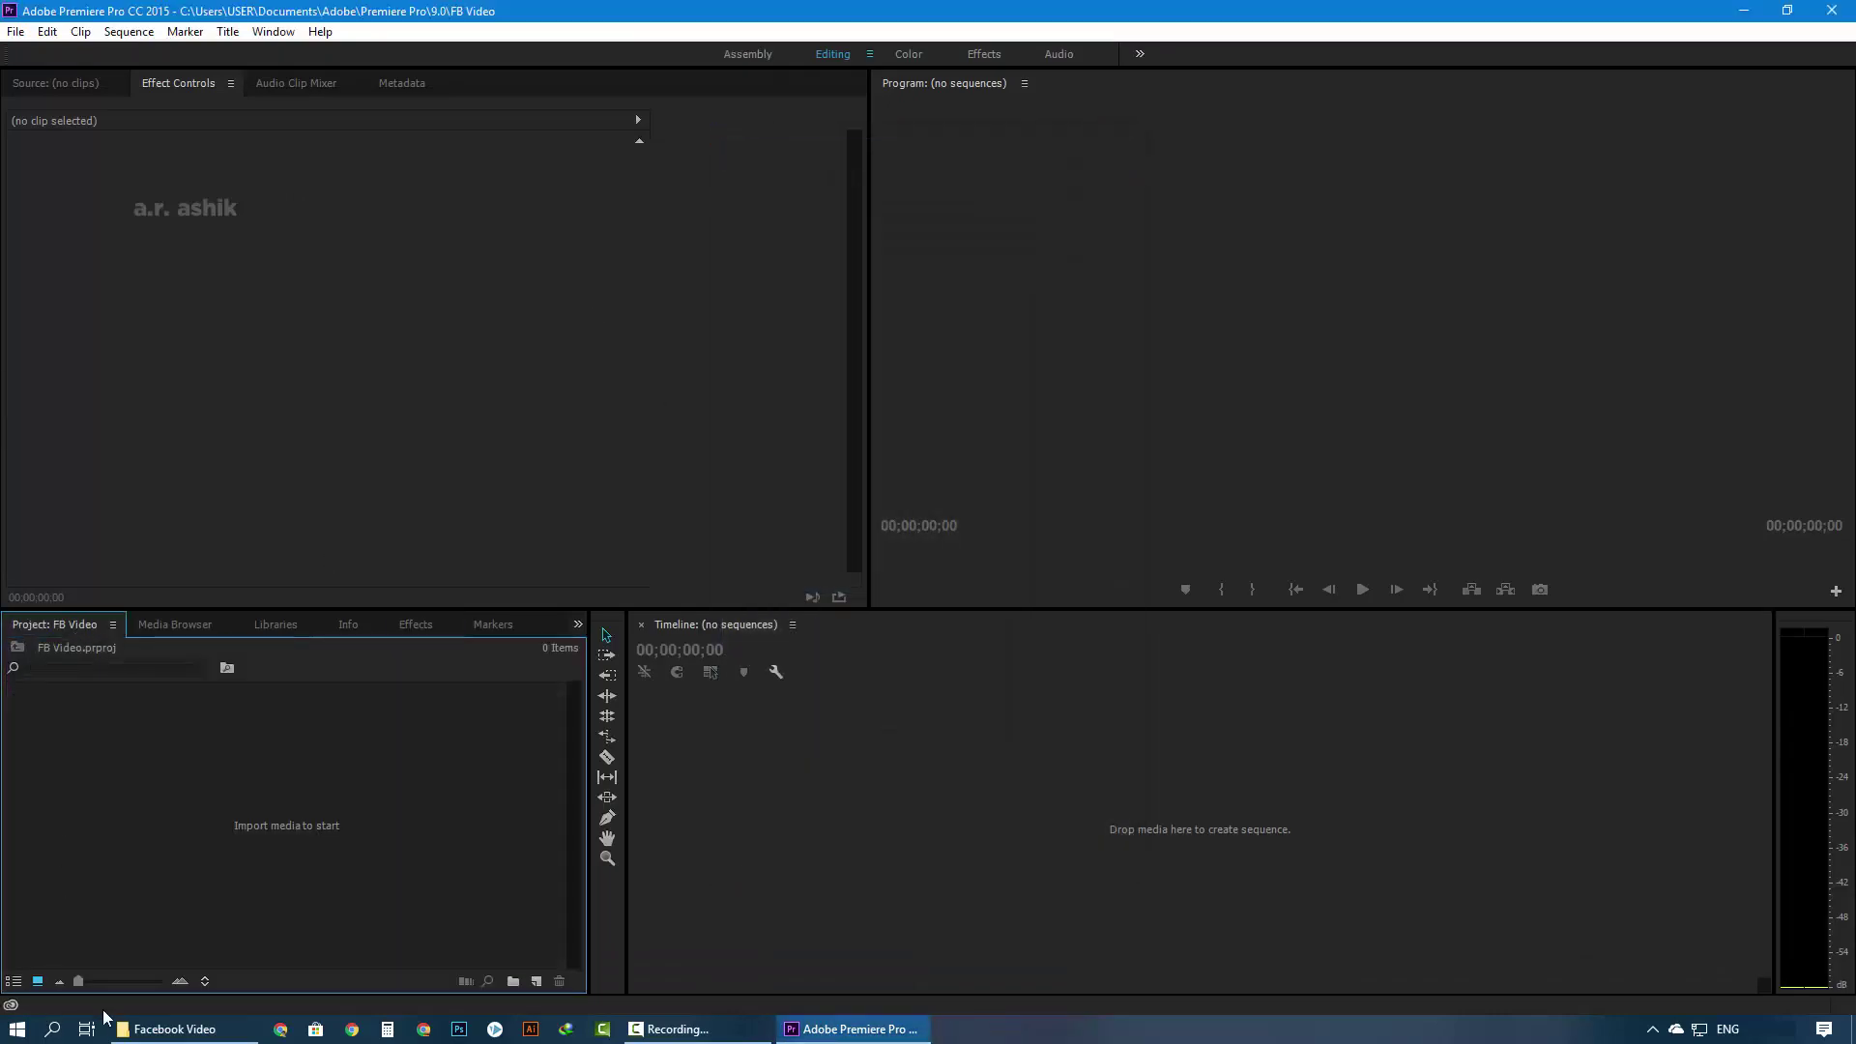
pyautogui.click(121, 1026)
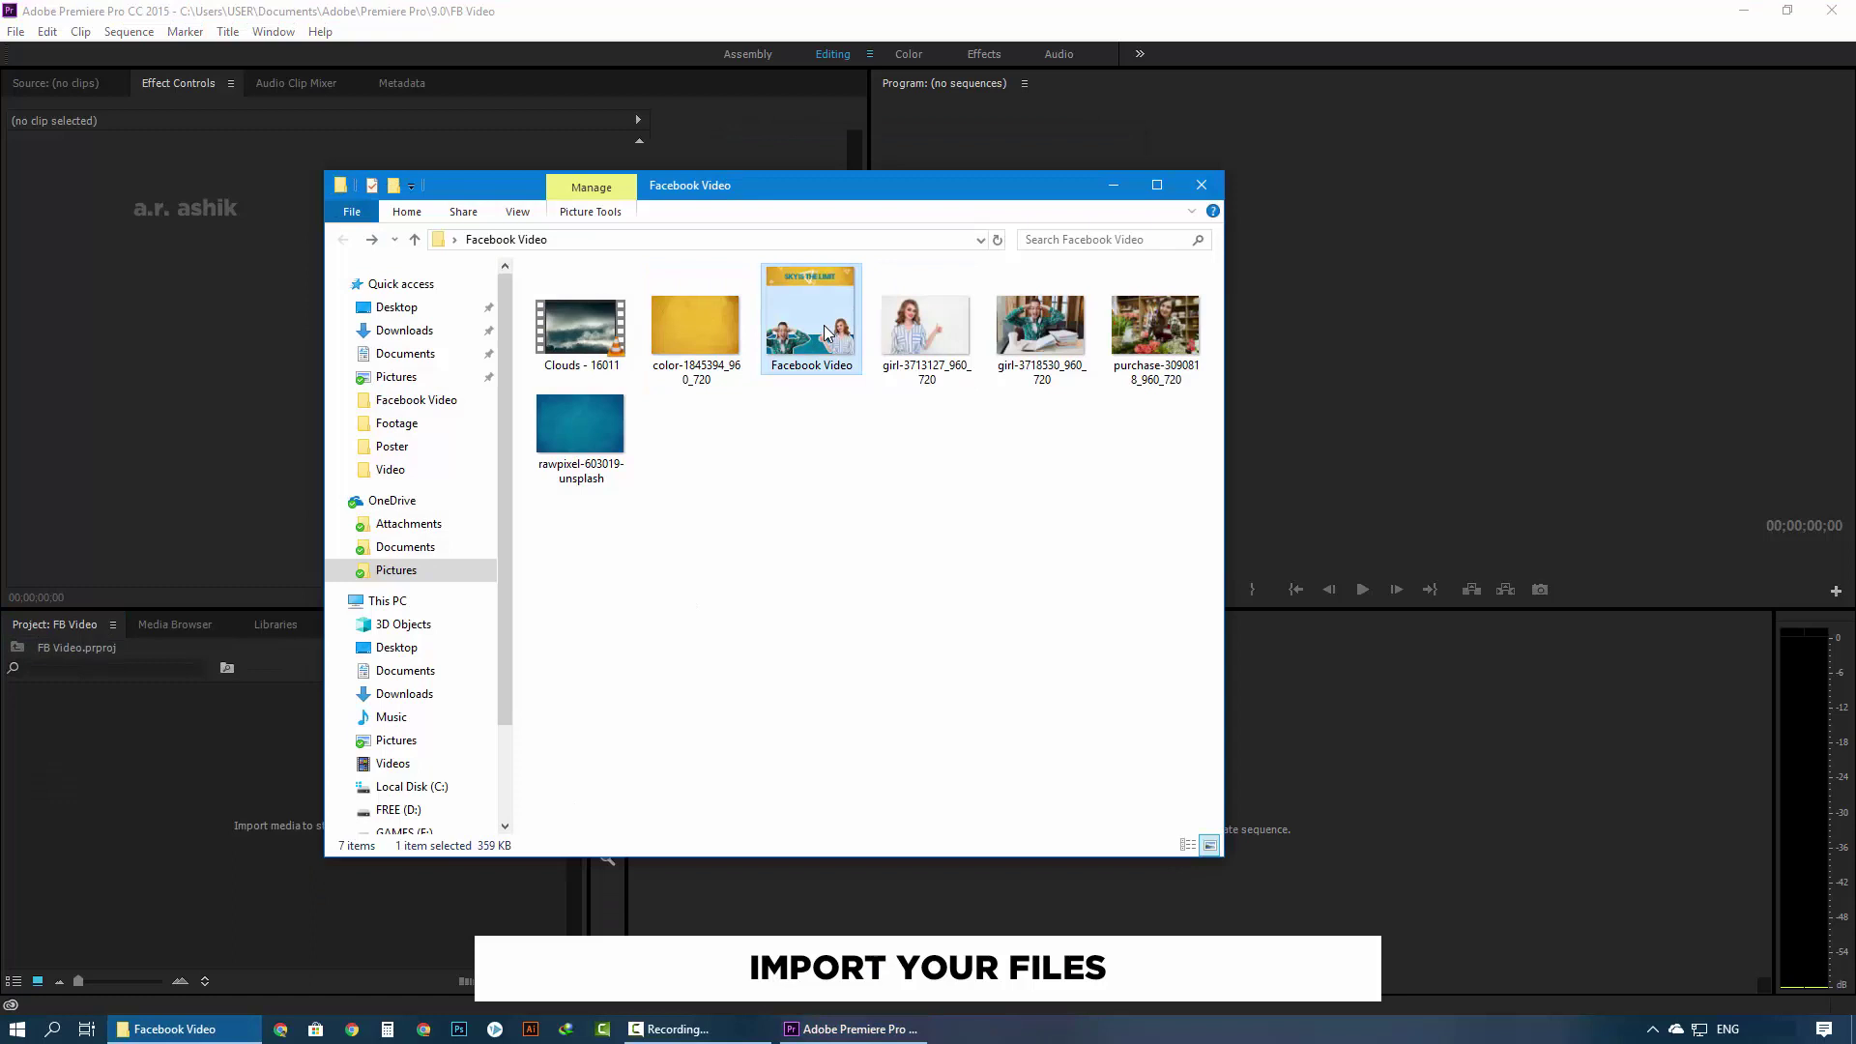
# Import the poster PNG into the project and create a sequence from it
pyautogui.doubleClick(831, 323)
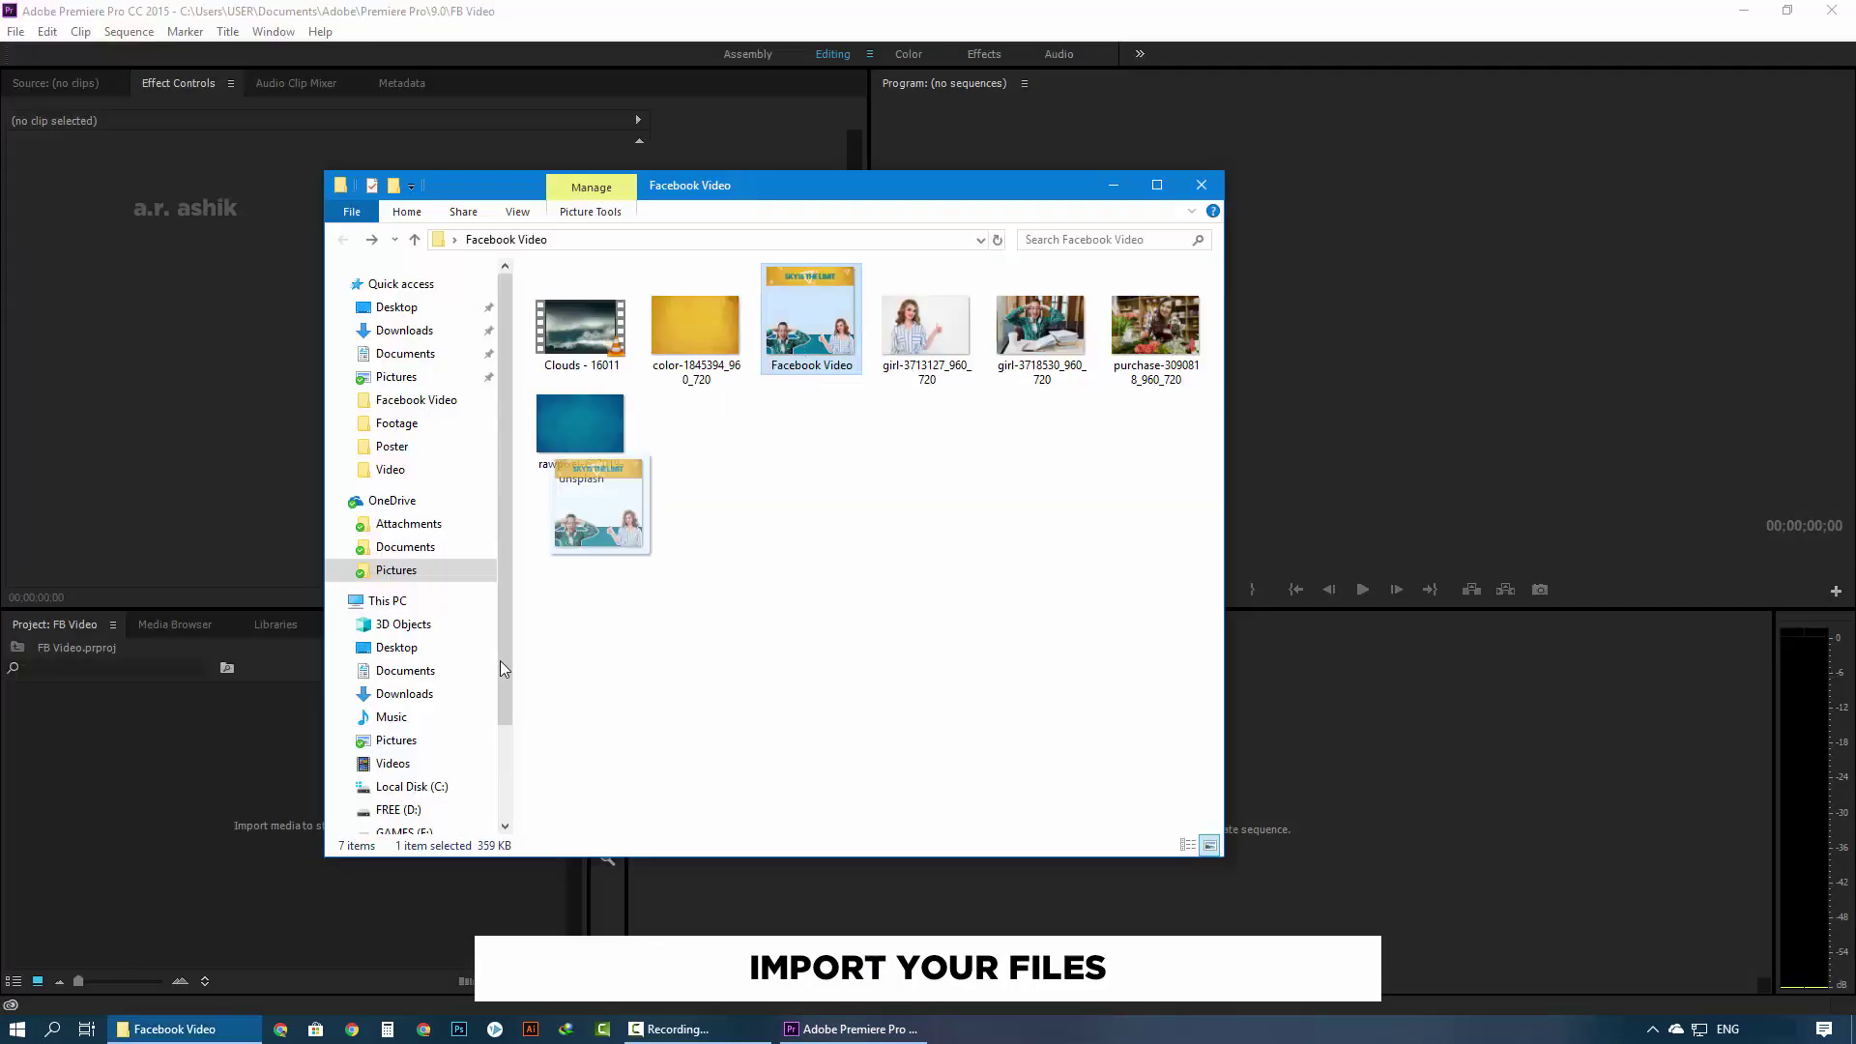
pyautogui.moveTo(801, 373); pyautogui.dragTo(131, 833)
pyautogui.click(145, 833)
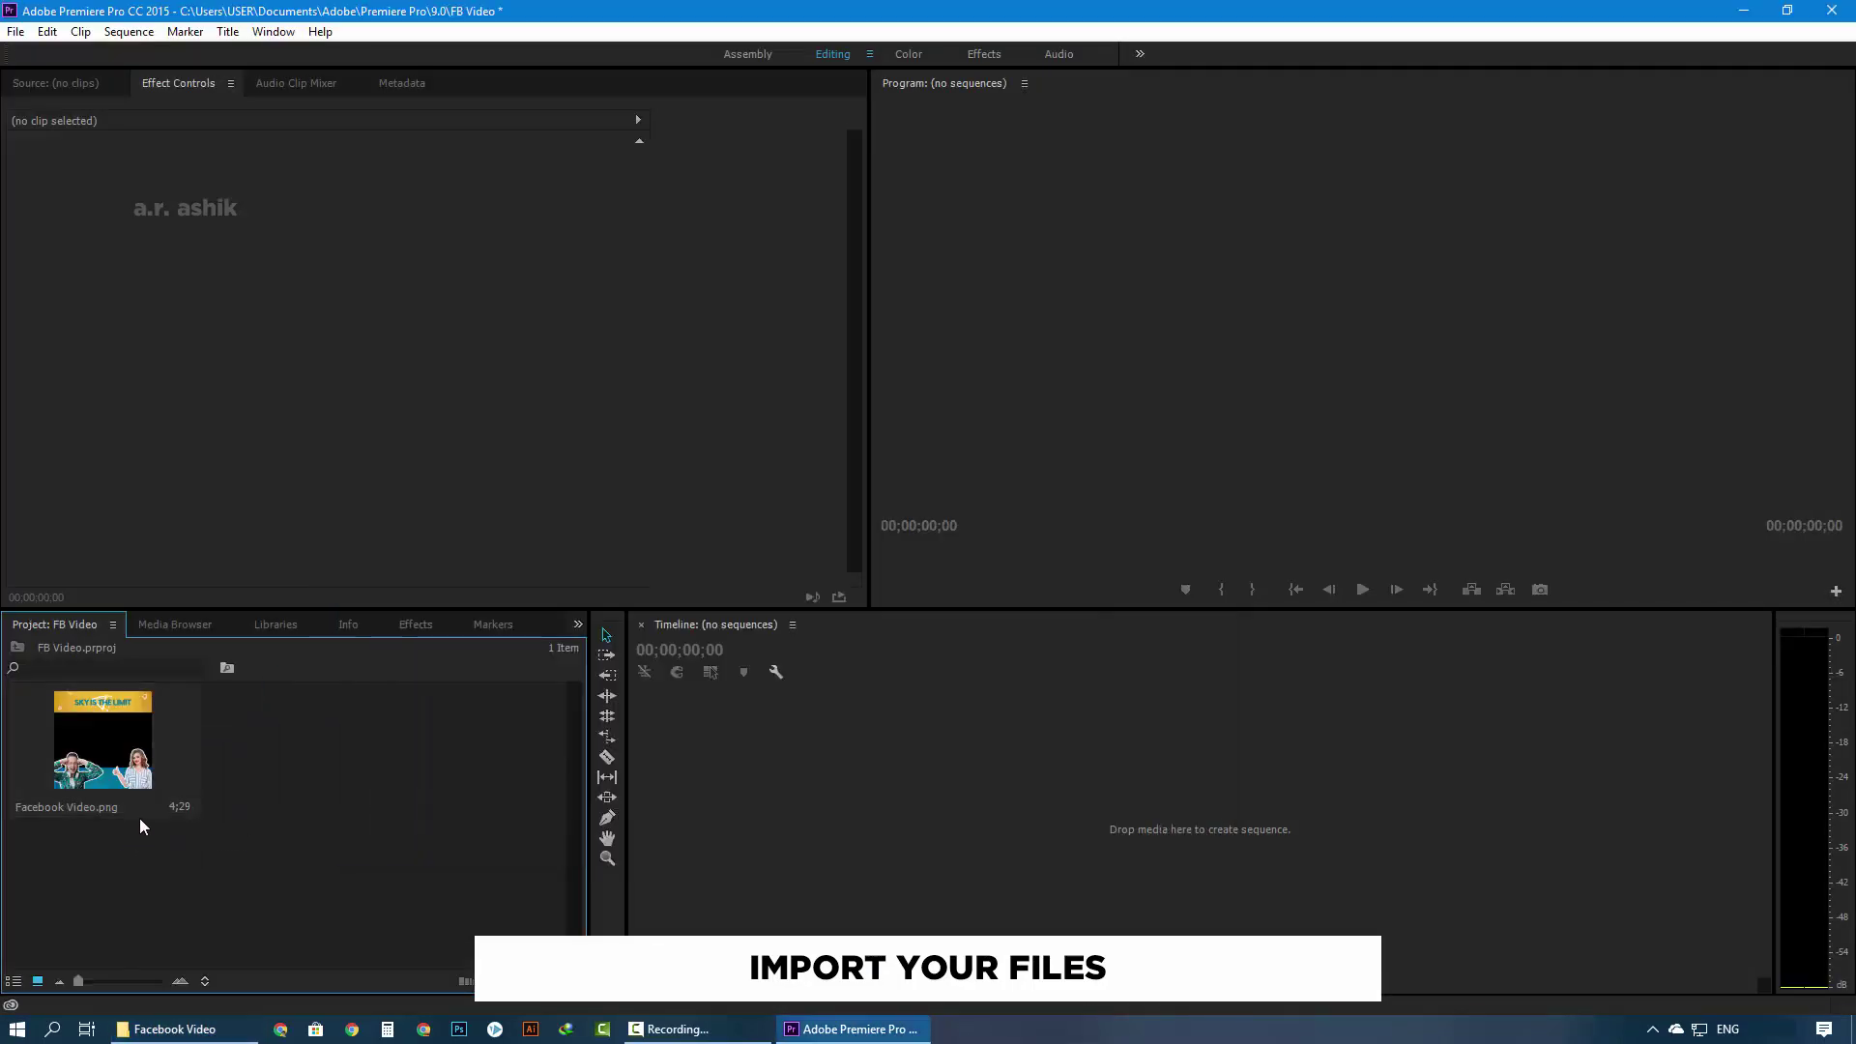
pyautogui.moveTo(135, 750); pyautogui.dragTo(259, 749)
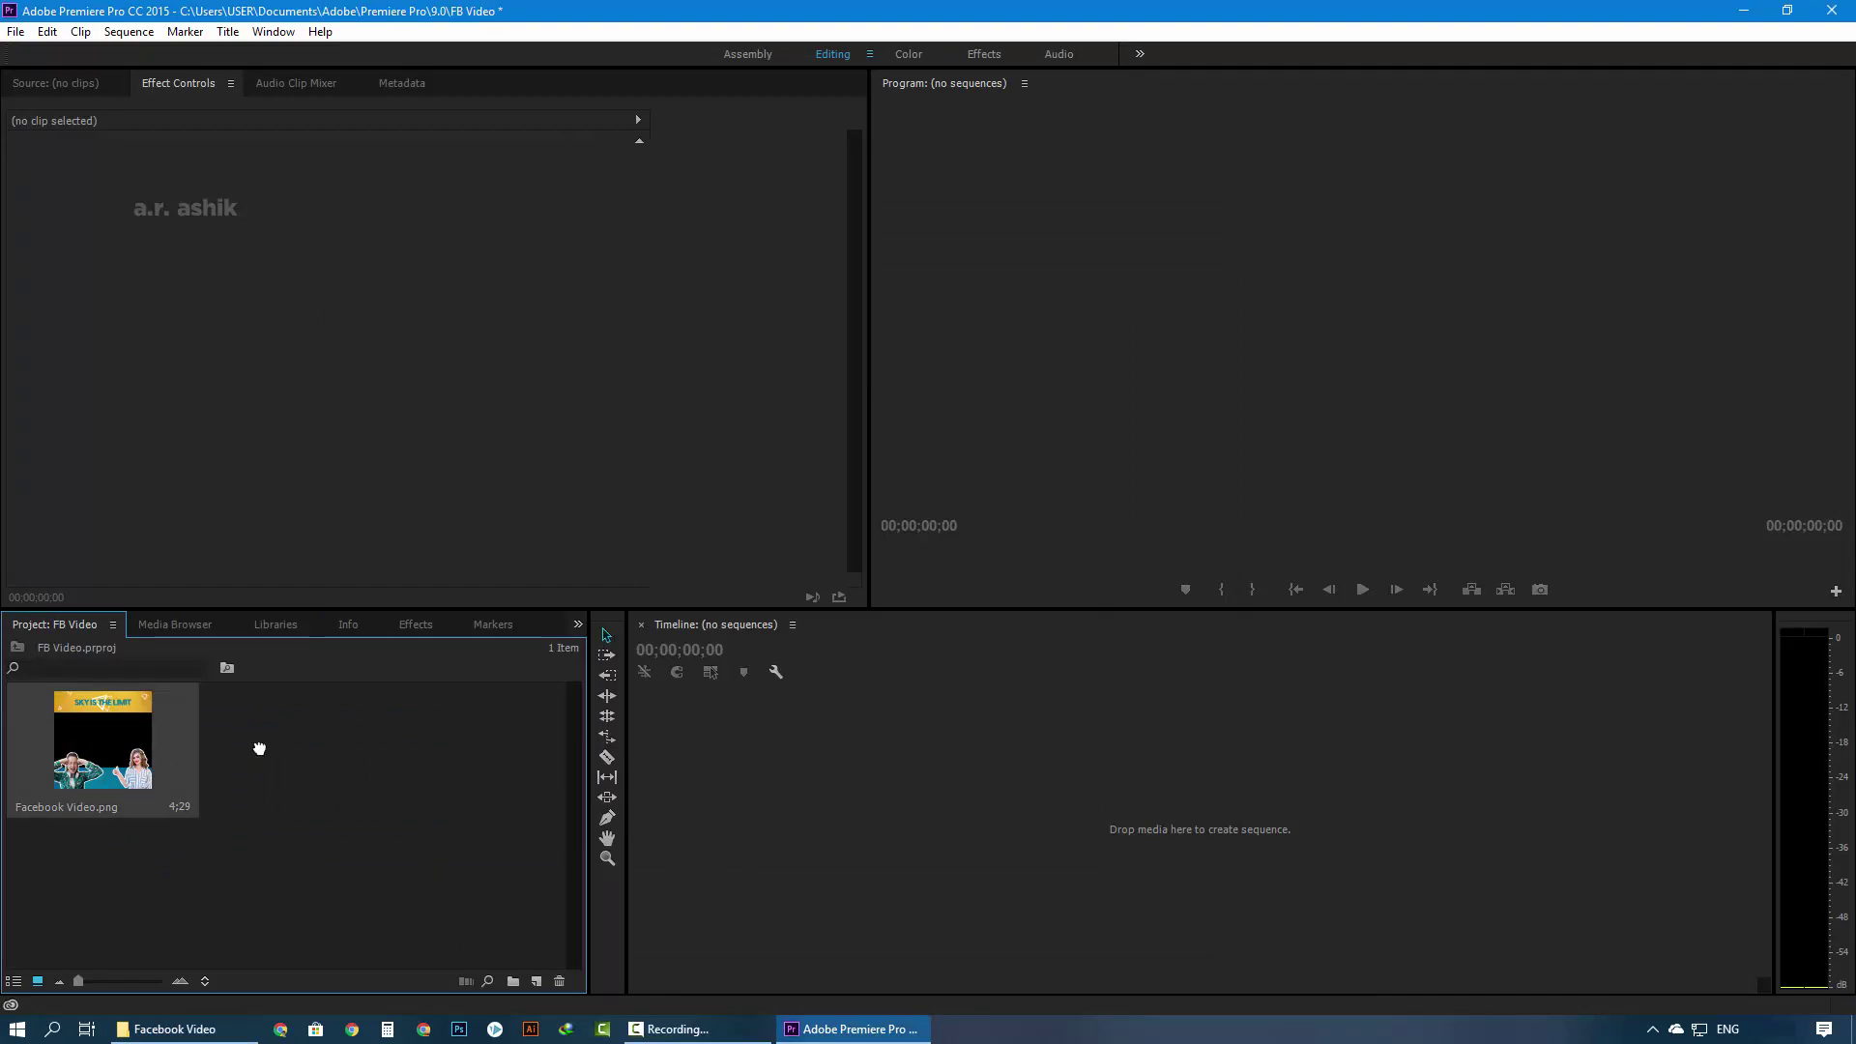
pyautogui.moveTo(850, 810); pyautogui.dragTo(1216, 815)
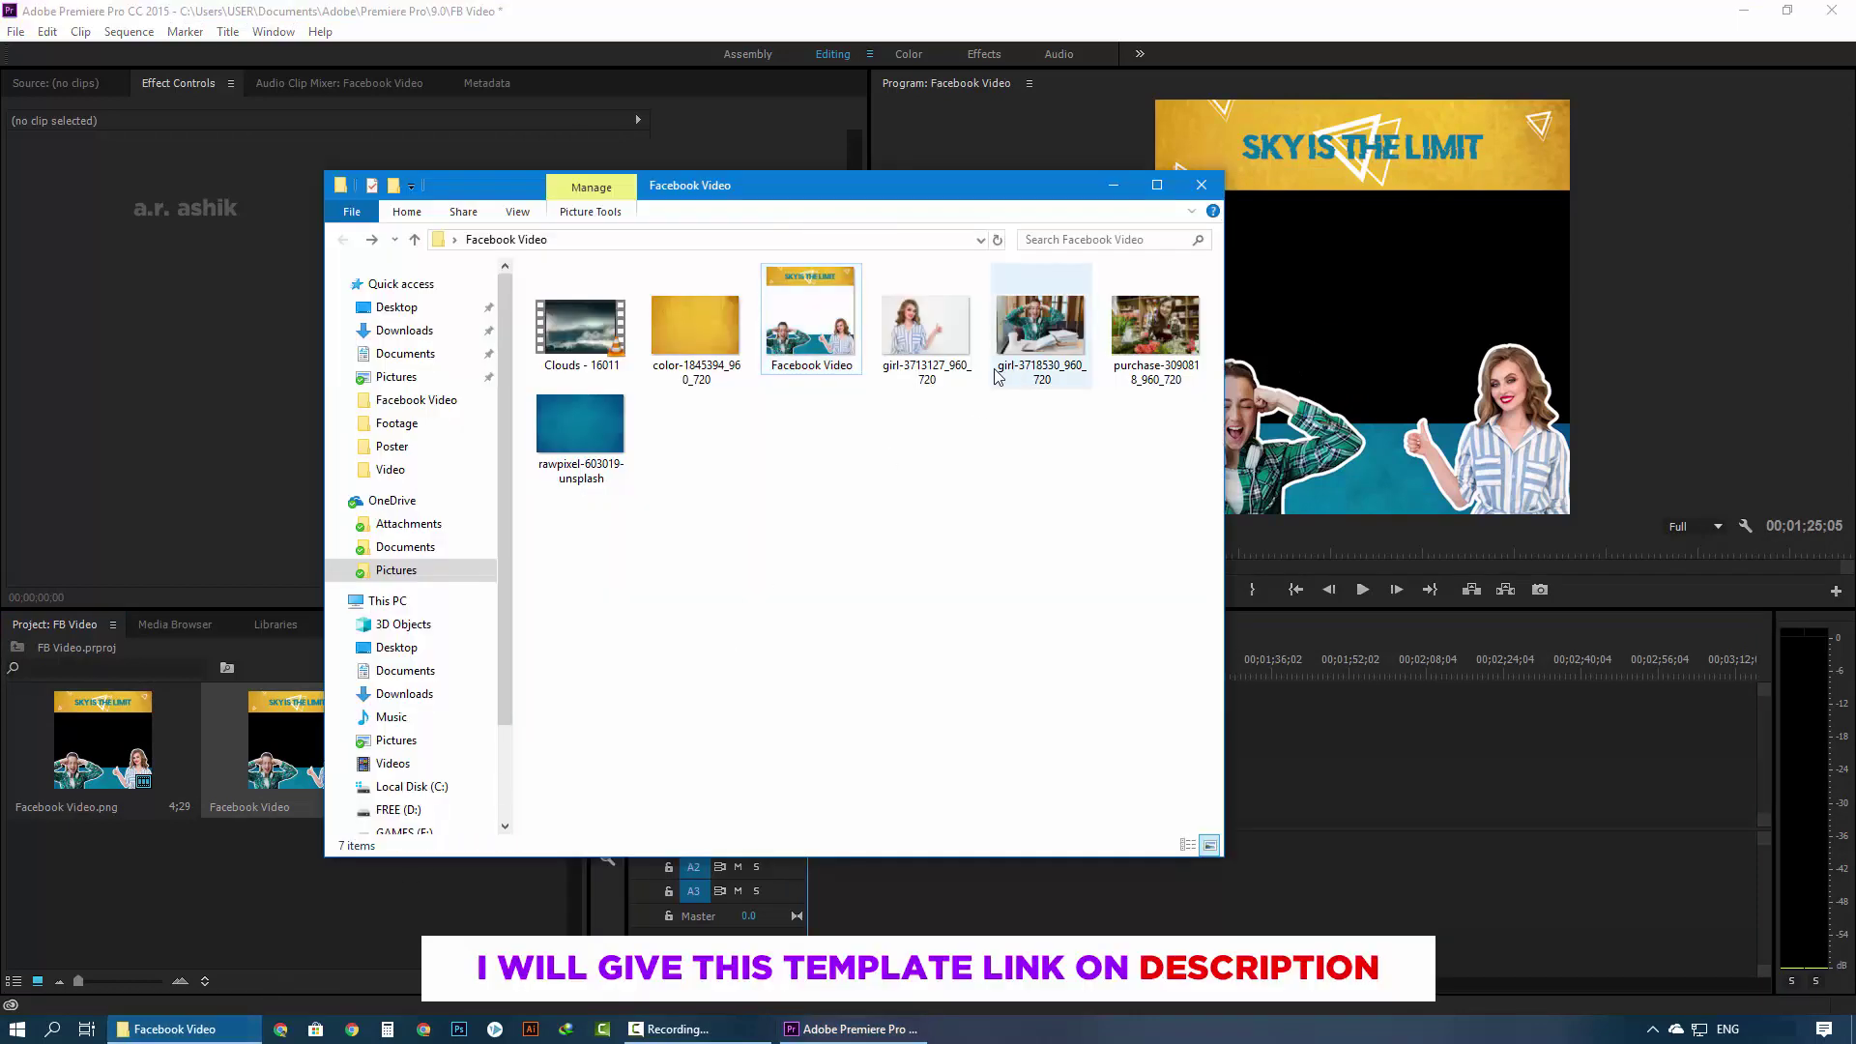
# Import the Clouds video, place it on the timeline, and unlink its audio
pyautogui.moveTo(580, 333); pyautogui.dragTo(182, 878)
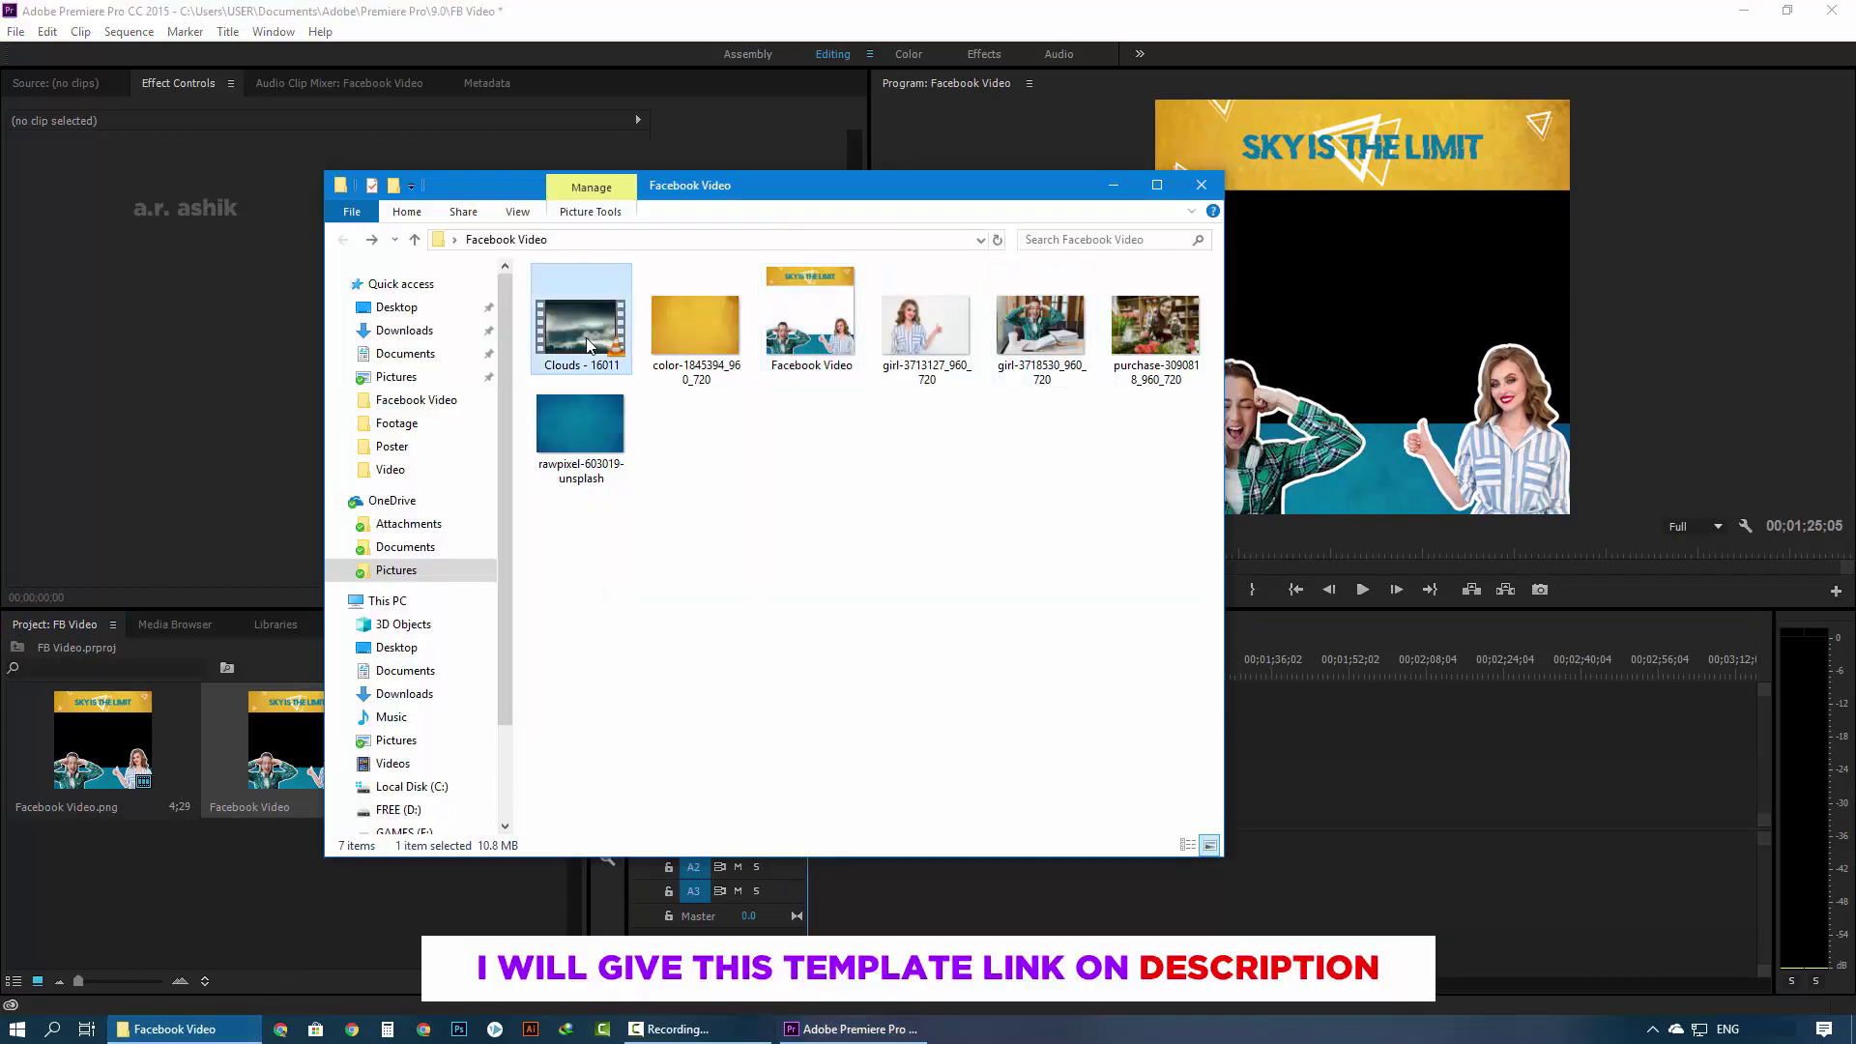
pyautogui.click(181, 877)
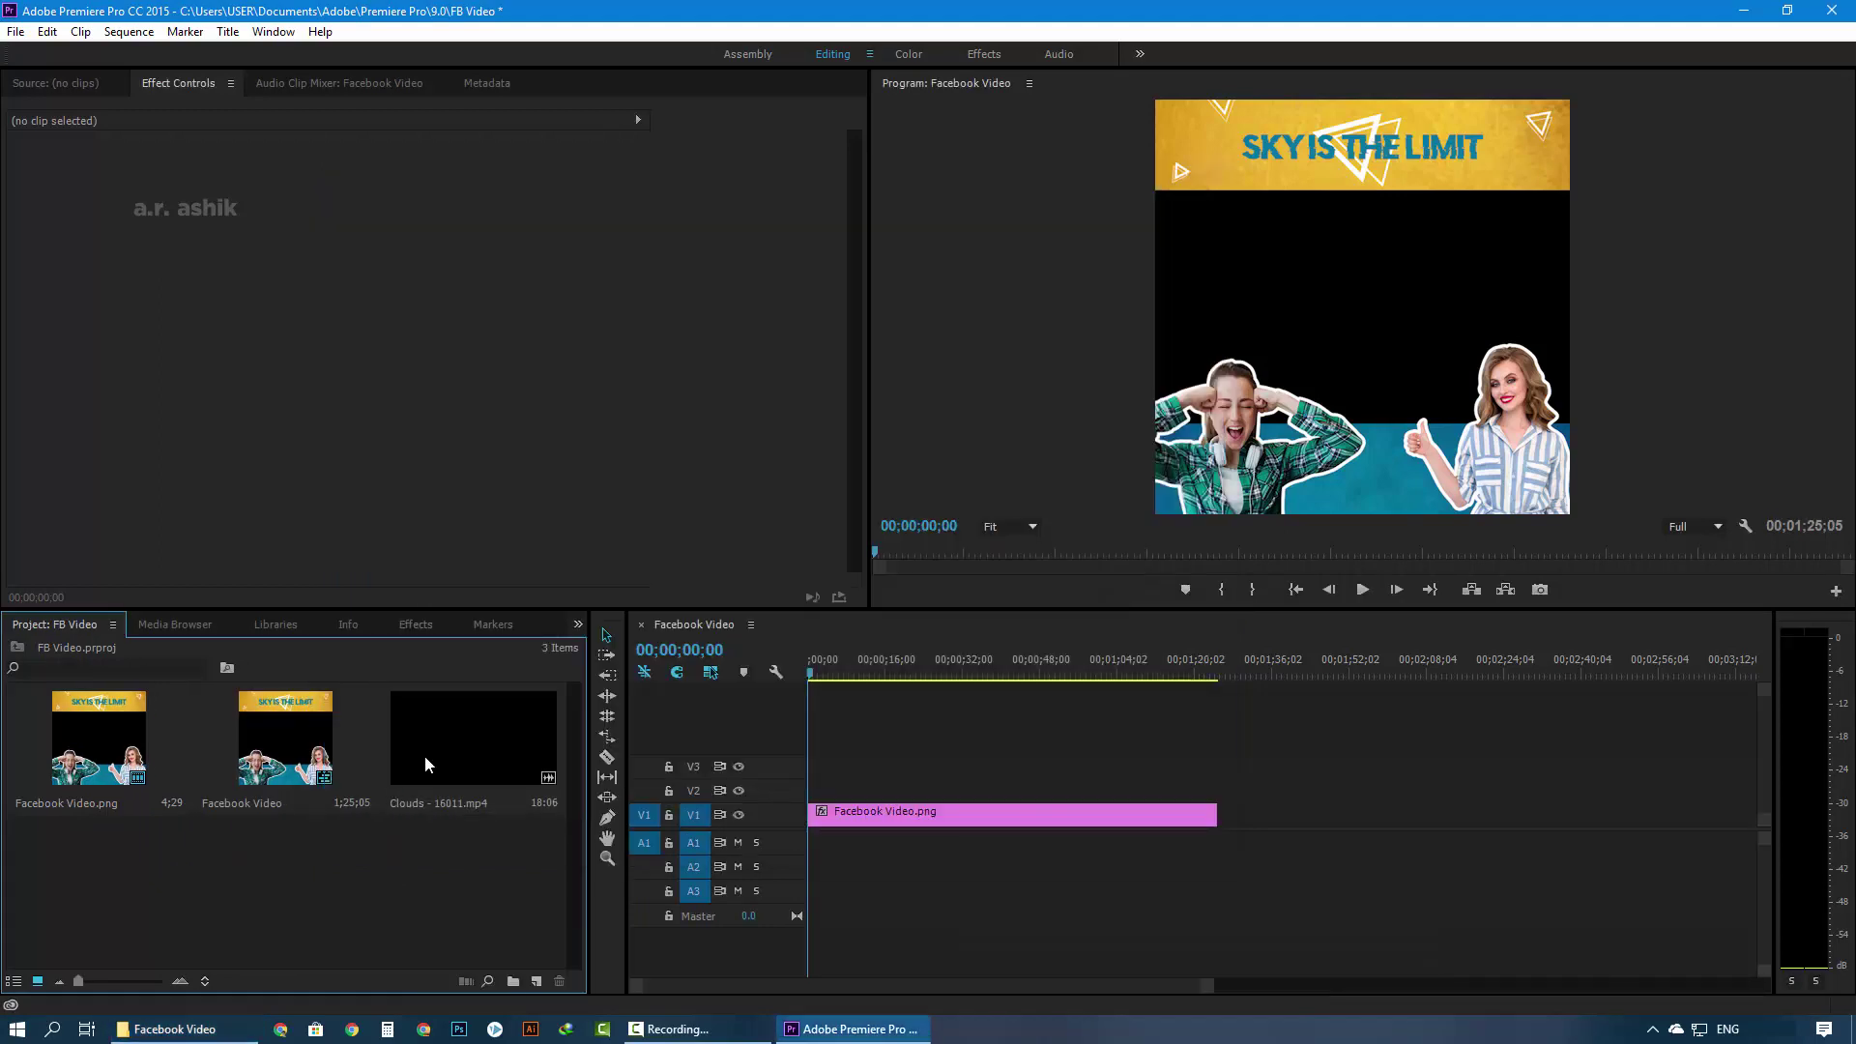
pyautogui.moveTo(426, 763); pyautogui.dragTo(828, 798)
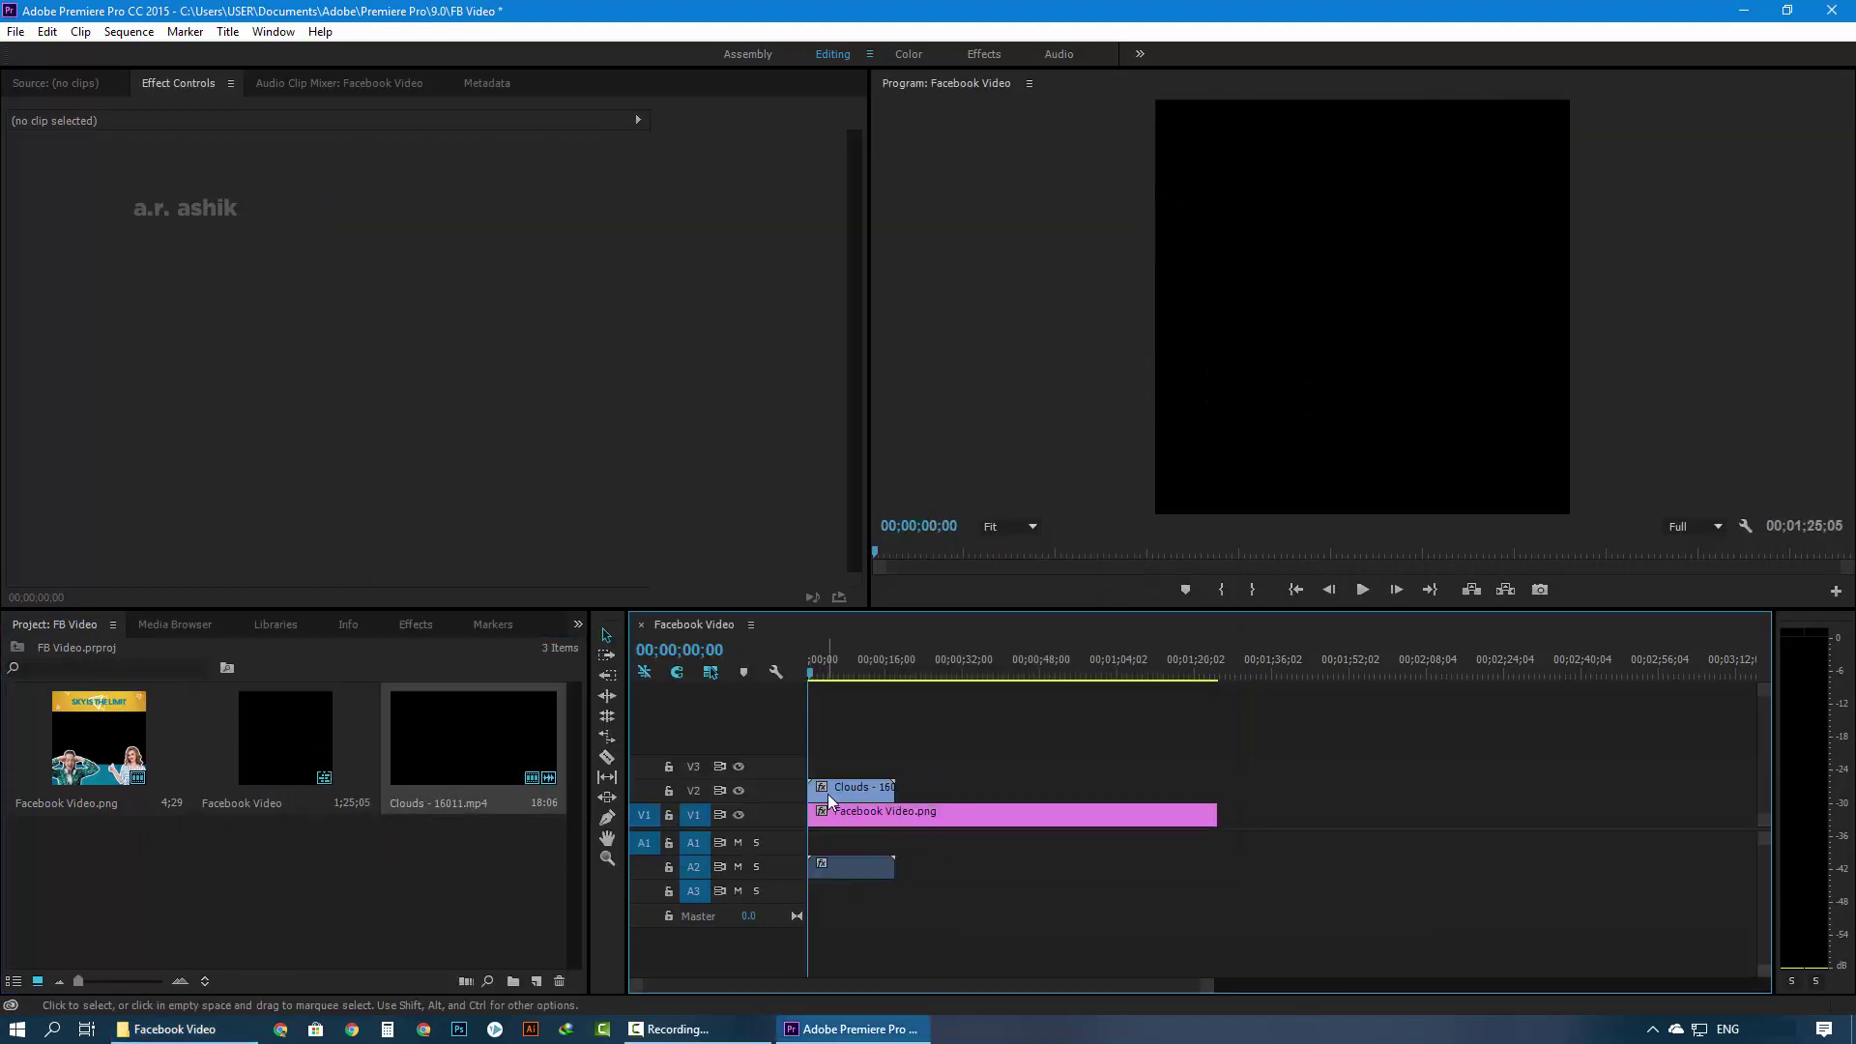
pyautogui.rightClick(828, 799)
pyautogui.click(898, 362)
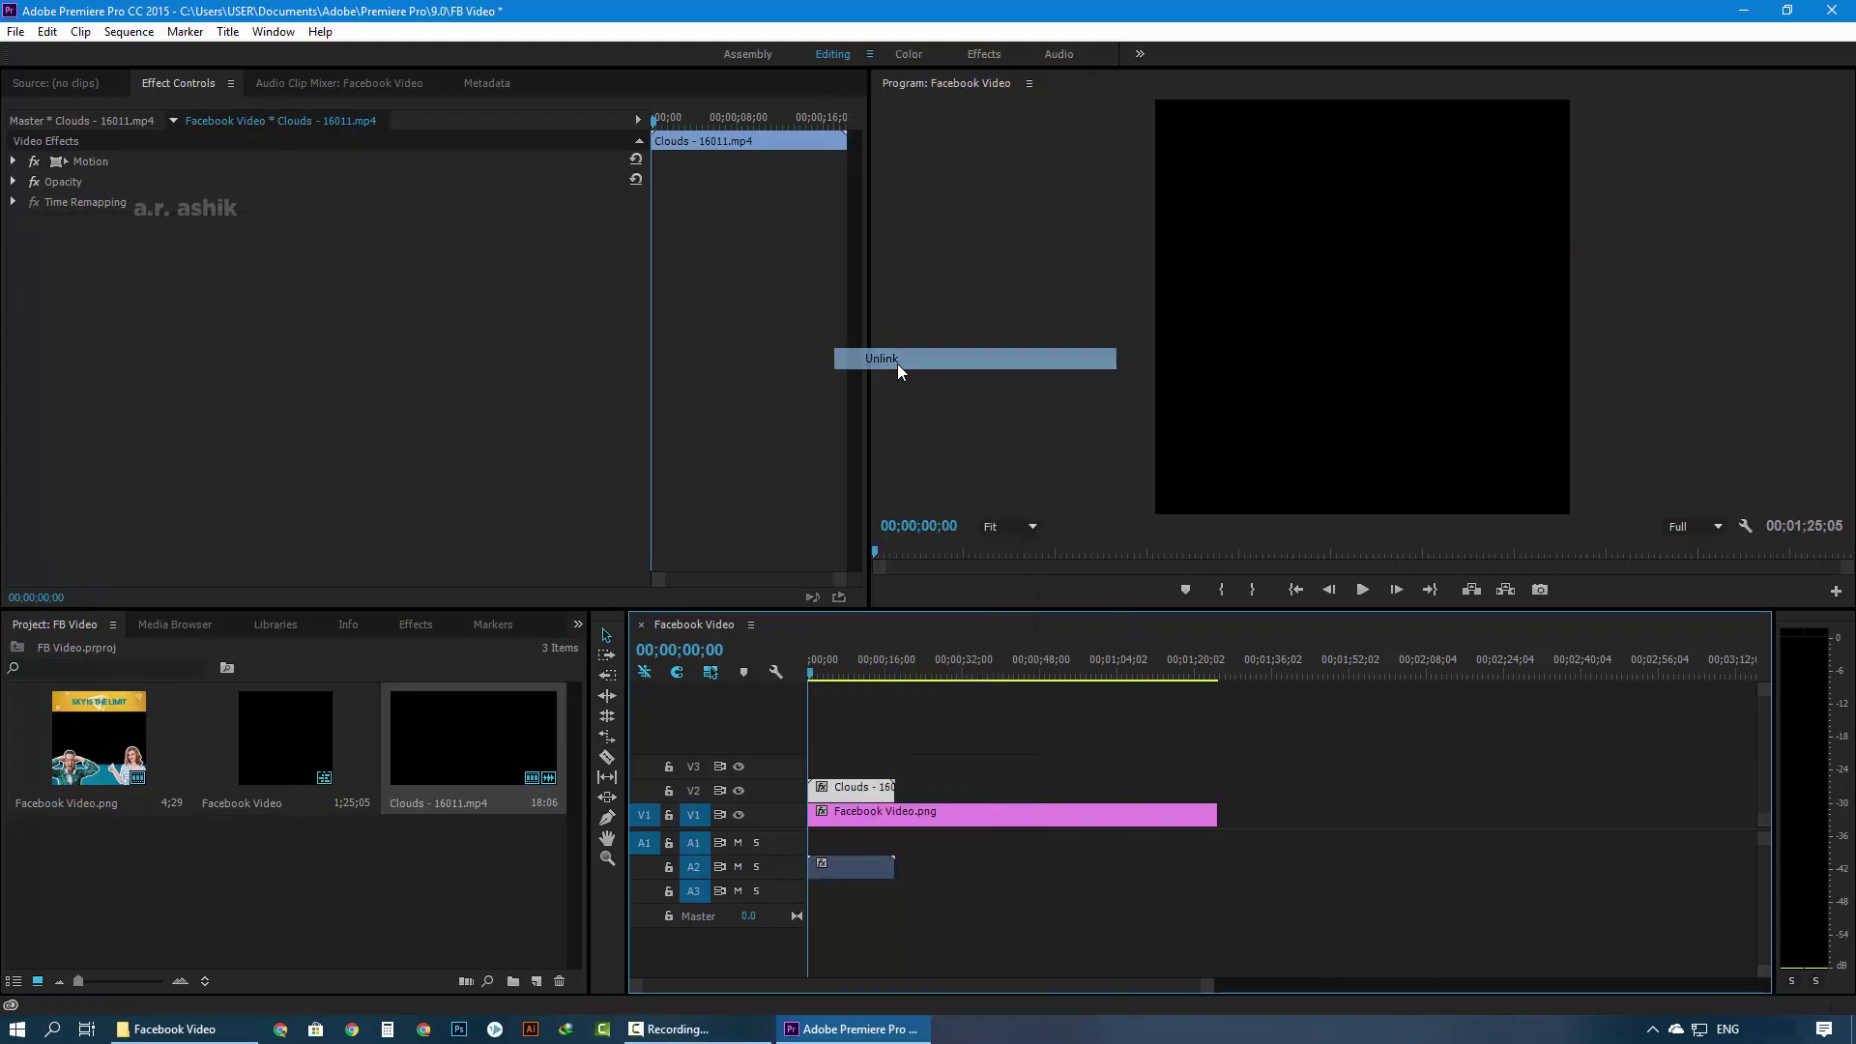
pyautogui.click(856, 864)
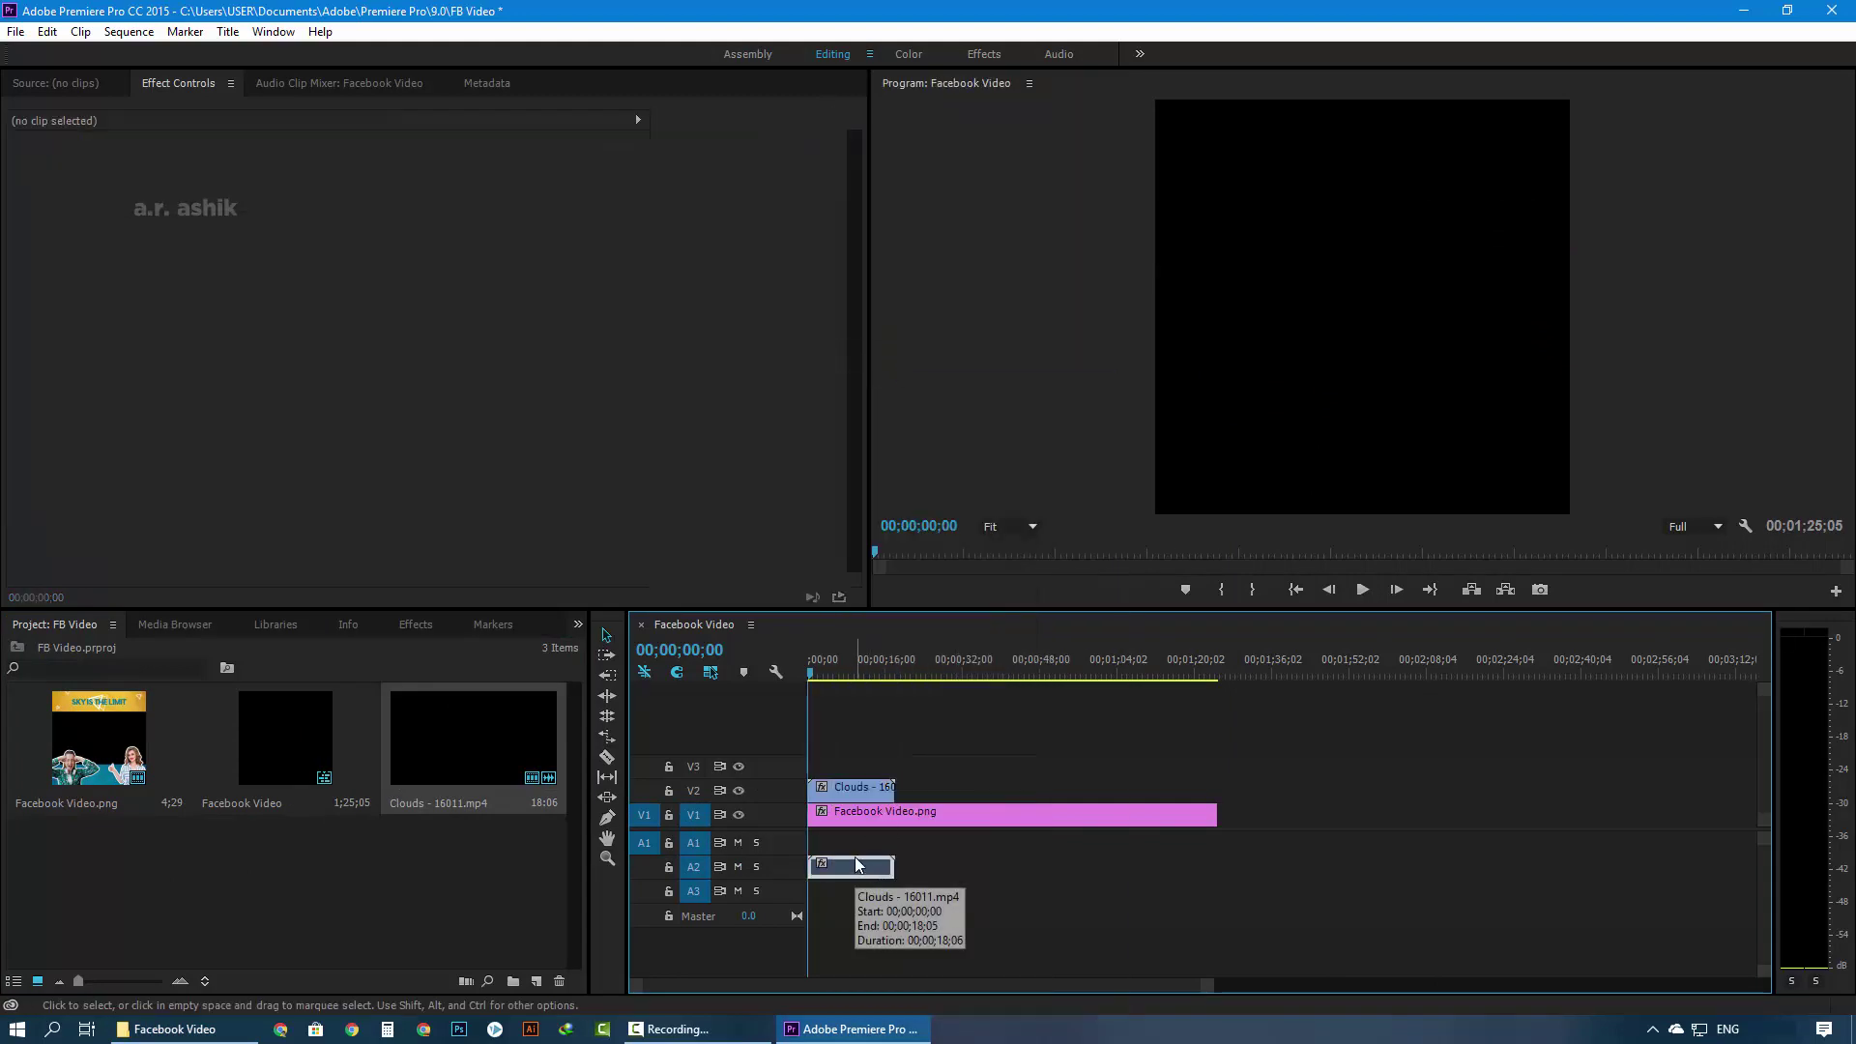
# Move the poster clip onto a track above the Clouds footage and preview the result
pyautogui.click(851, 788)
pyautogui.moveTo(852, 815)
pyautogui.mouseDown()
pyautogui.moveTo(854, 771)
pyautogui.moveTo(866, 798)
pyautogui.mouseUp()
pyautogui.keyDown('shift'); pyautogui.click(865, 788); pyautogui.keyUp('shift')
pyautogui.moveTo(817, 673); pyautogui.dragTo(893, 675)
pyautogui.click(183, 1029)
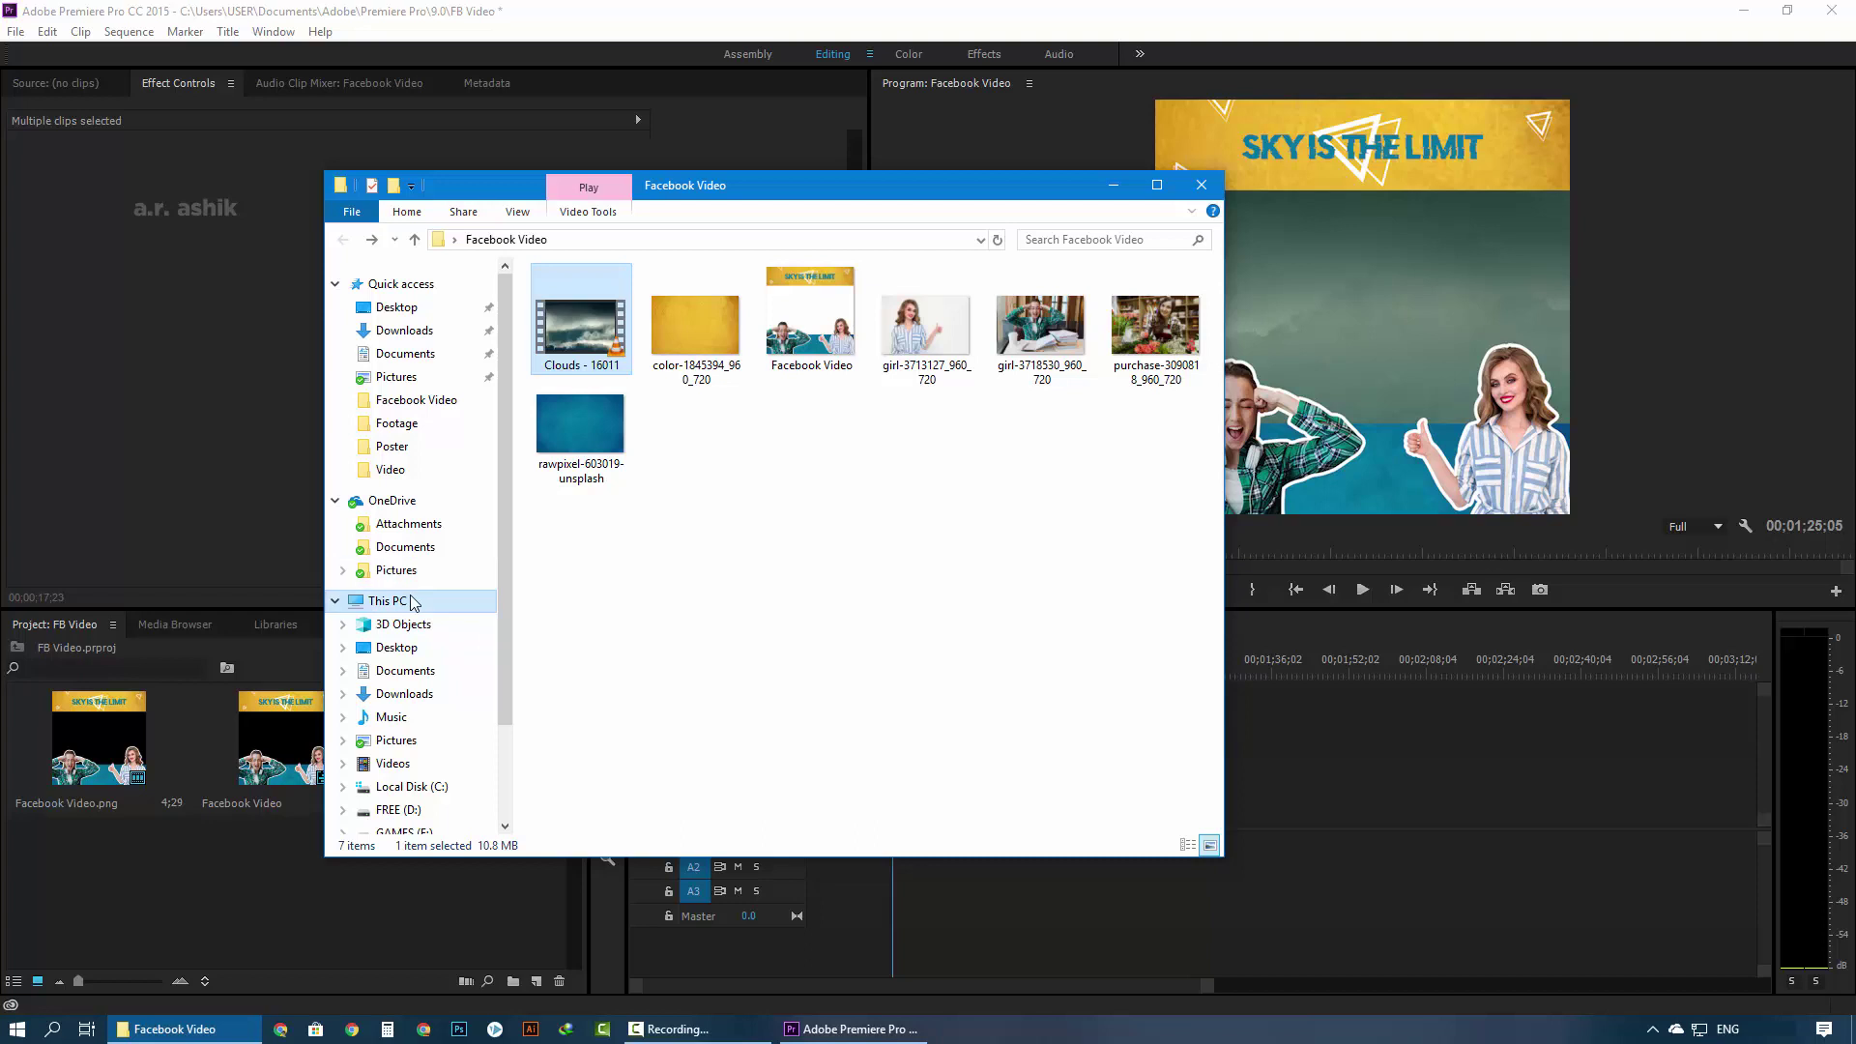
# Import stock clips 343902224 and 588726228 from the E: drive Footage folder into the project
pyautogui.click(412, 601)
pyautogui.doubleClick(590, 377)
pyautogui.click(576, 358)
pyautogui.doubleClick(575, 358)
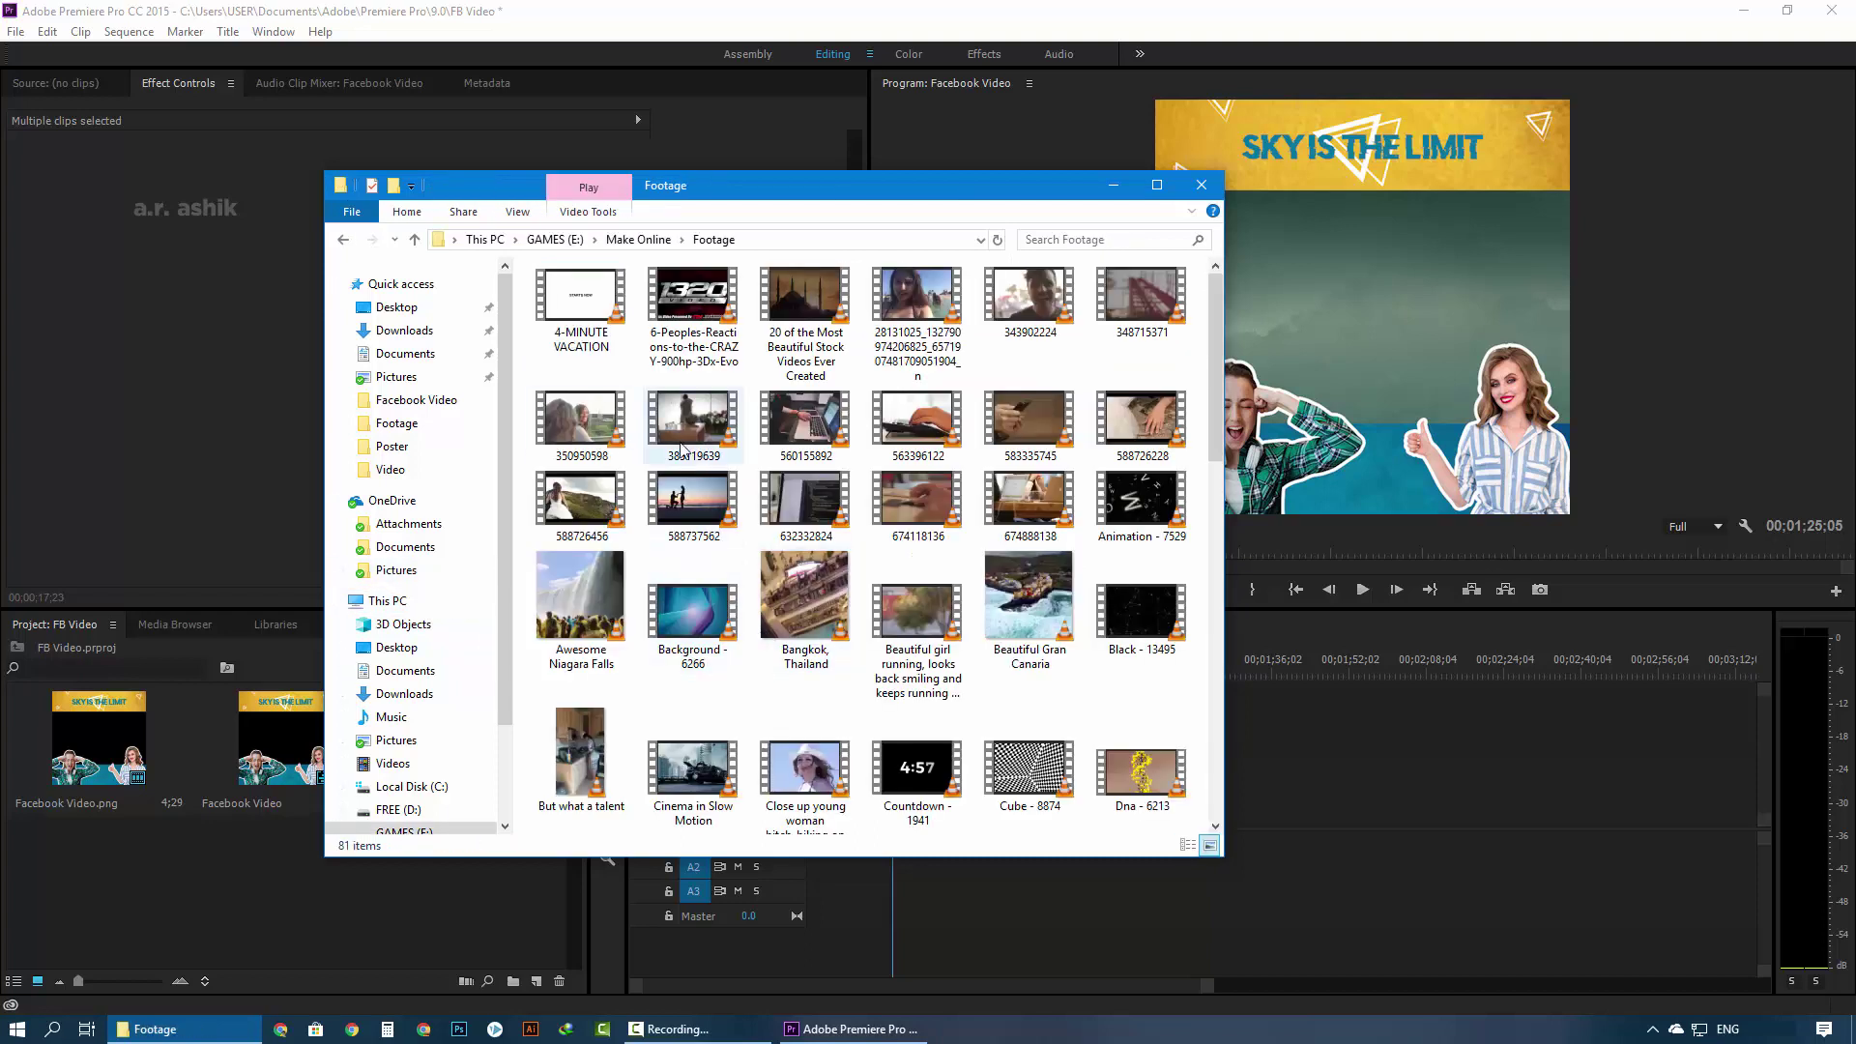
pyautogui.moveTo(1029, 295); pyautogui.dragTo(74, 868)
pyautogui.moveTo(1141, 415); pyautogui.dragTo(235, 855)
pyautogui.click(470, 880)
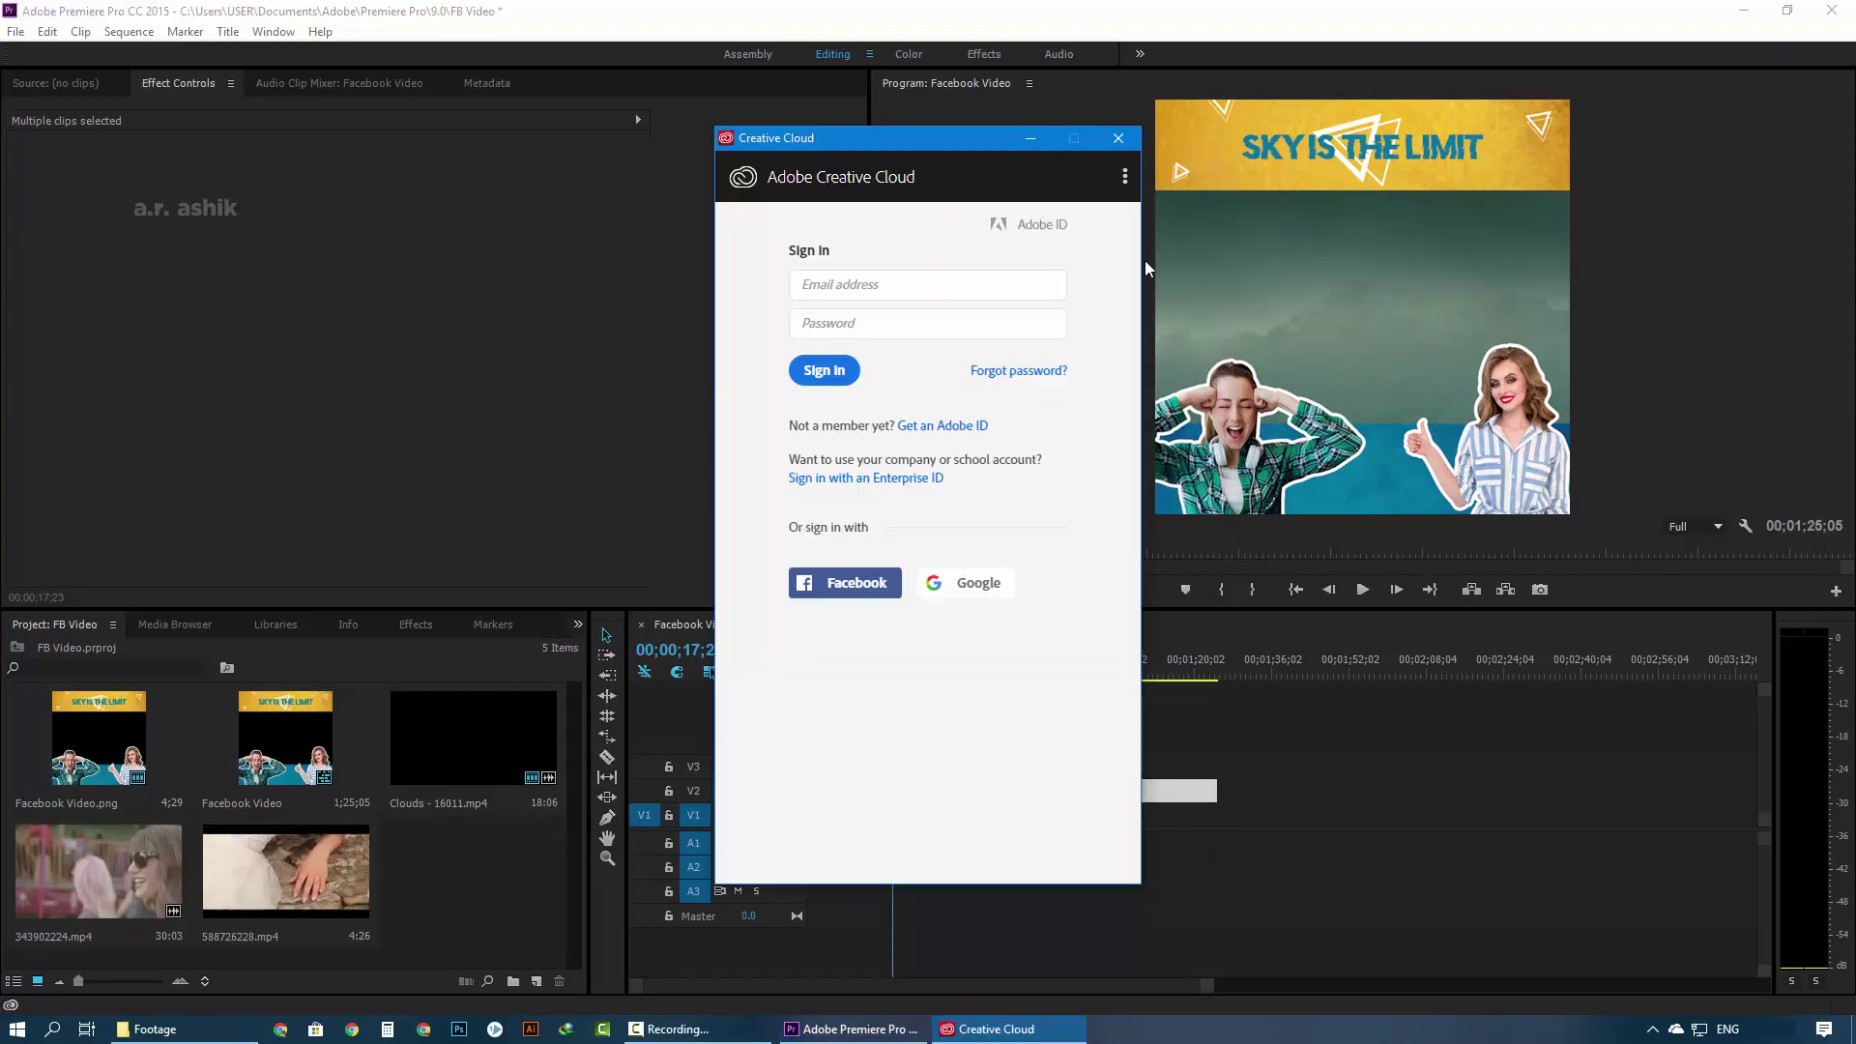
pyautogui.click(1118, 138)
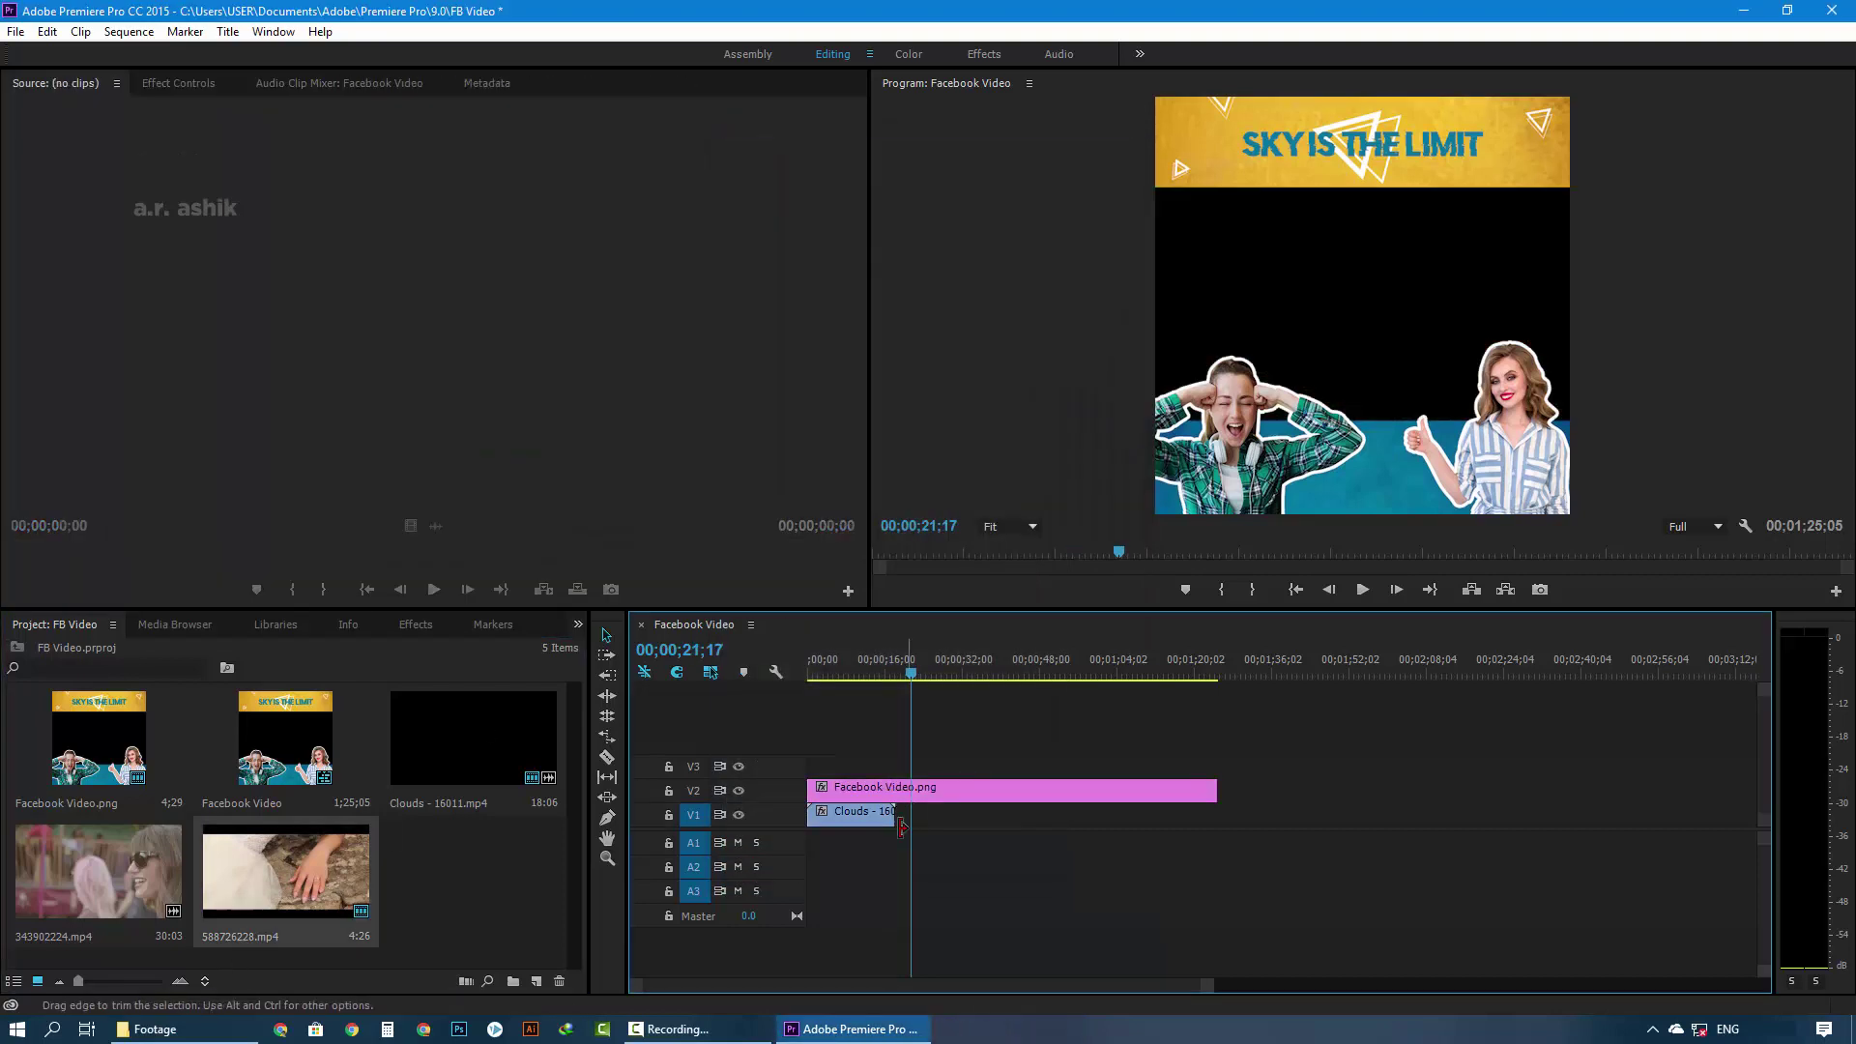
# Place 343902224.mp4 after the Clouds clip and delete its unlinked audio
pyautogui.moveTo(96, 870); pyautogui.dragTo(908, 854)
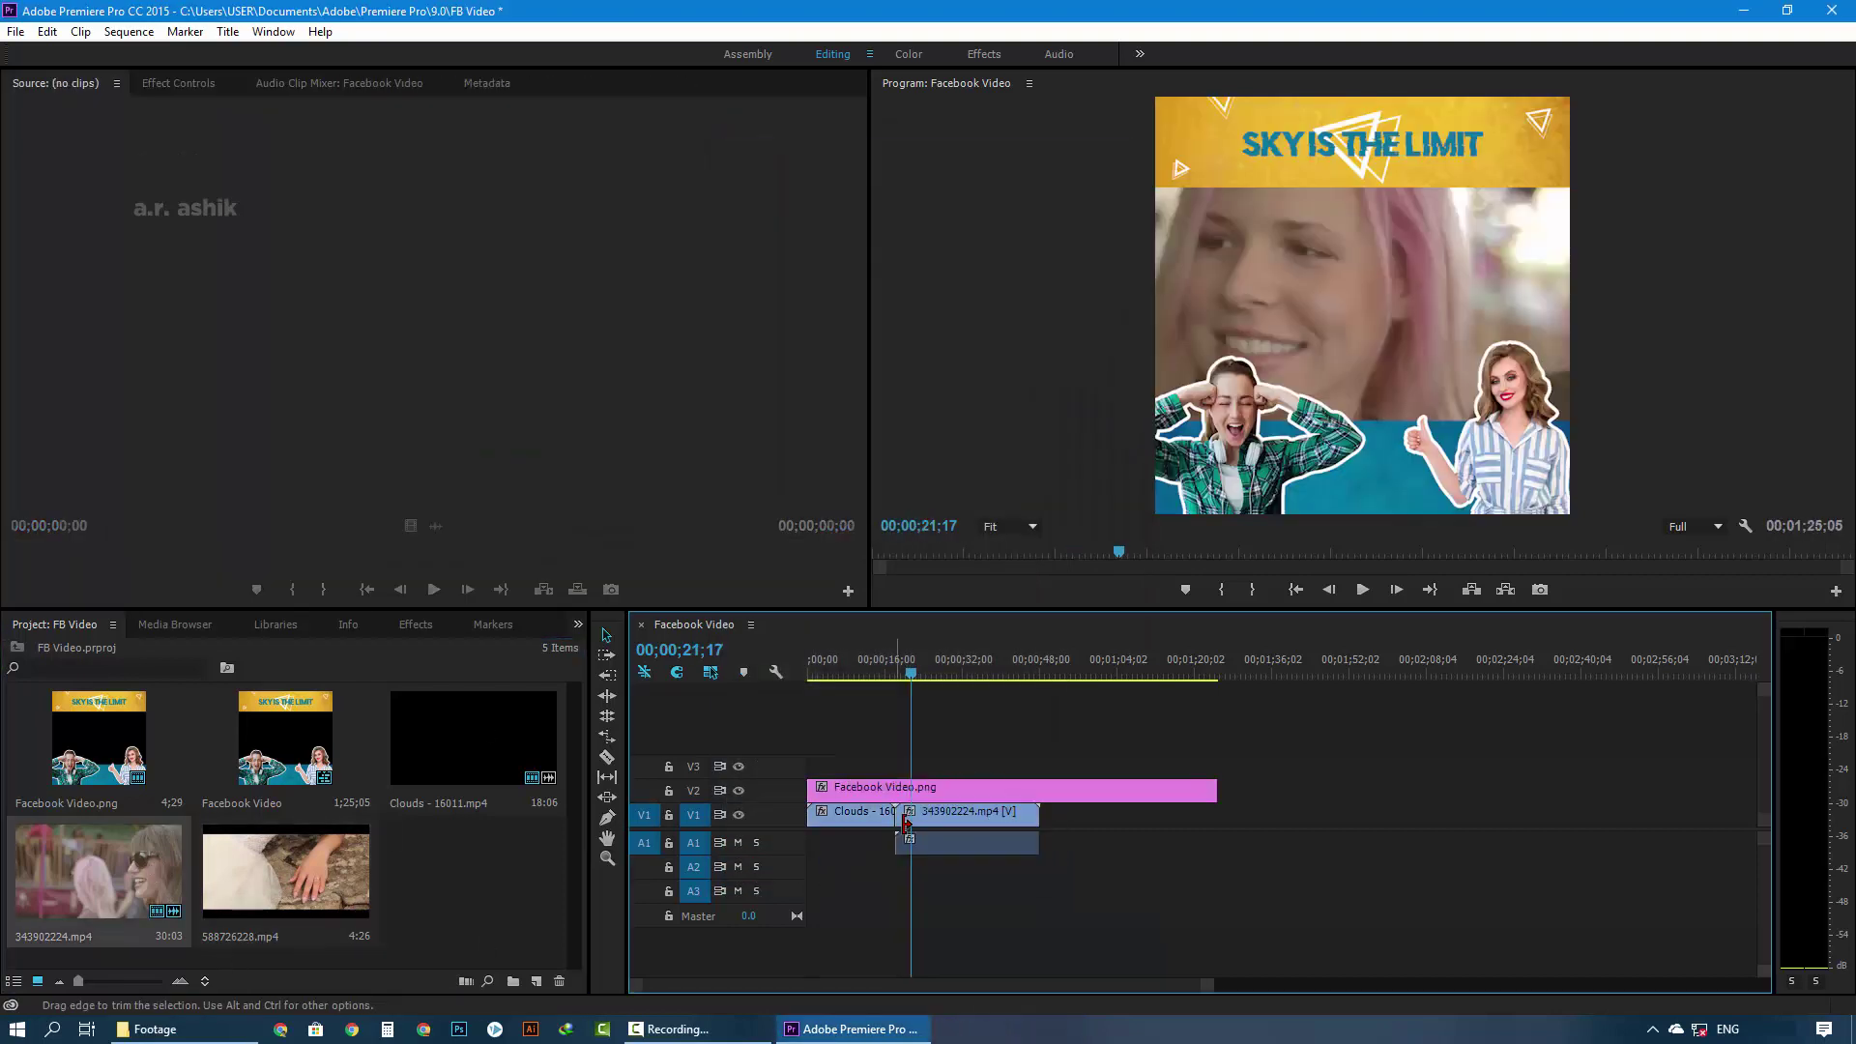
pyautogui.rightClick(931, 841)
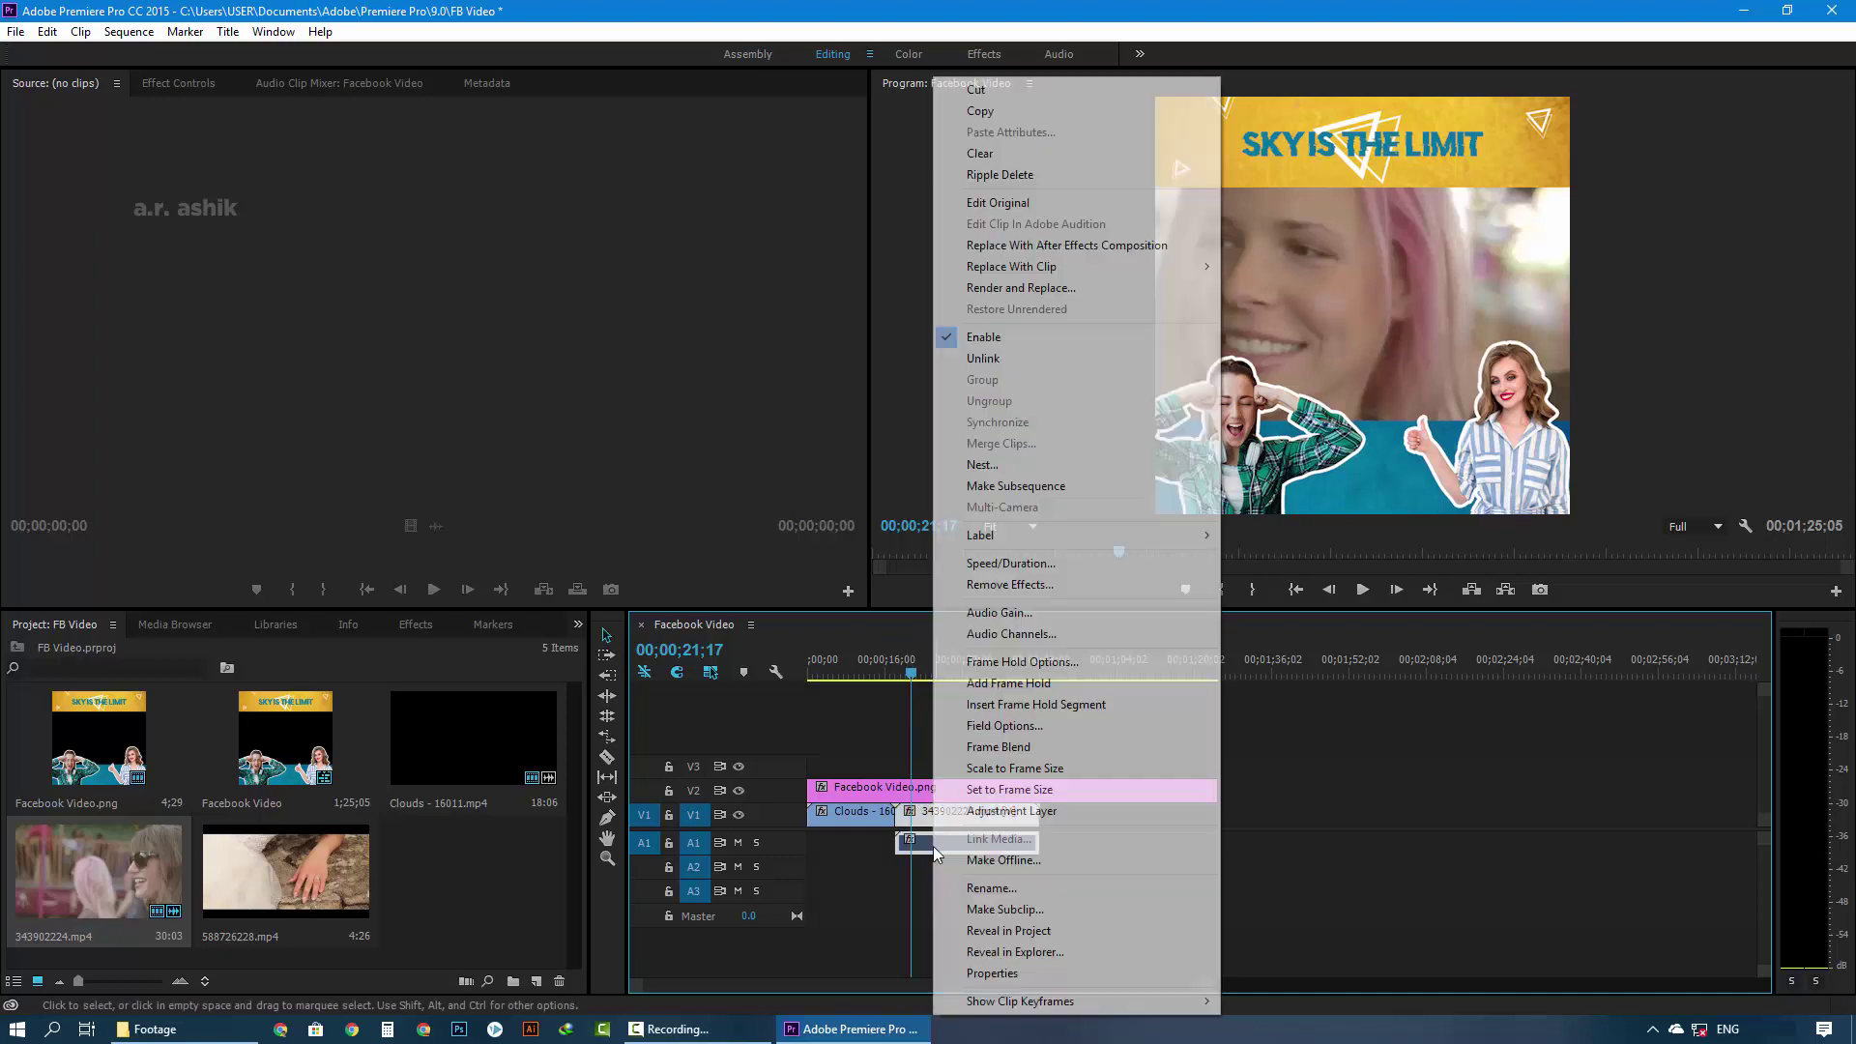
pyautogui.click(983, 358)
pyautogui.click(947, 841)
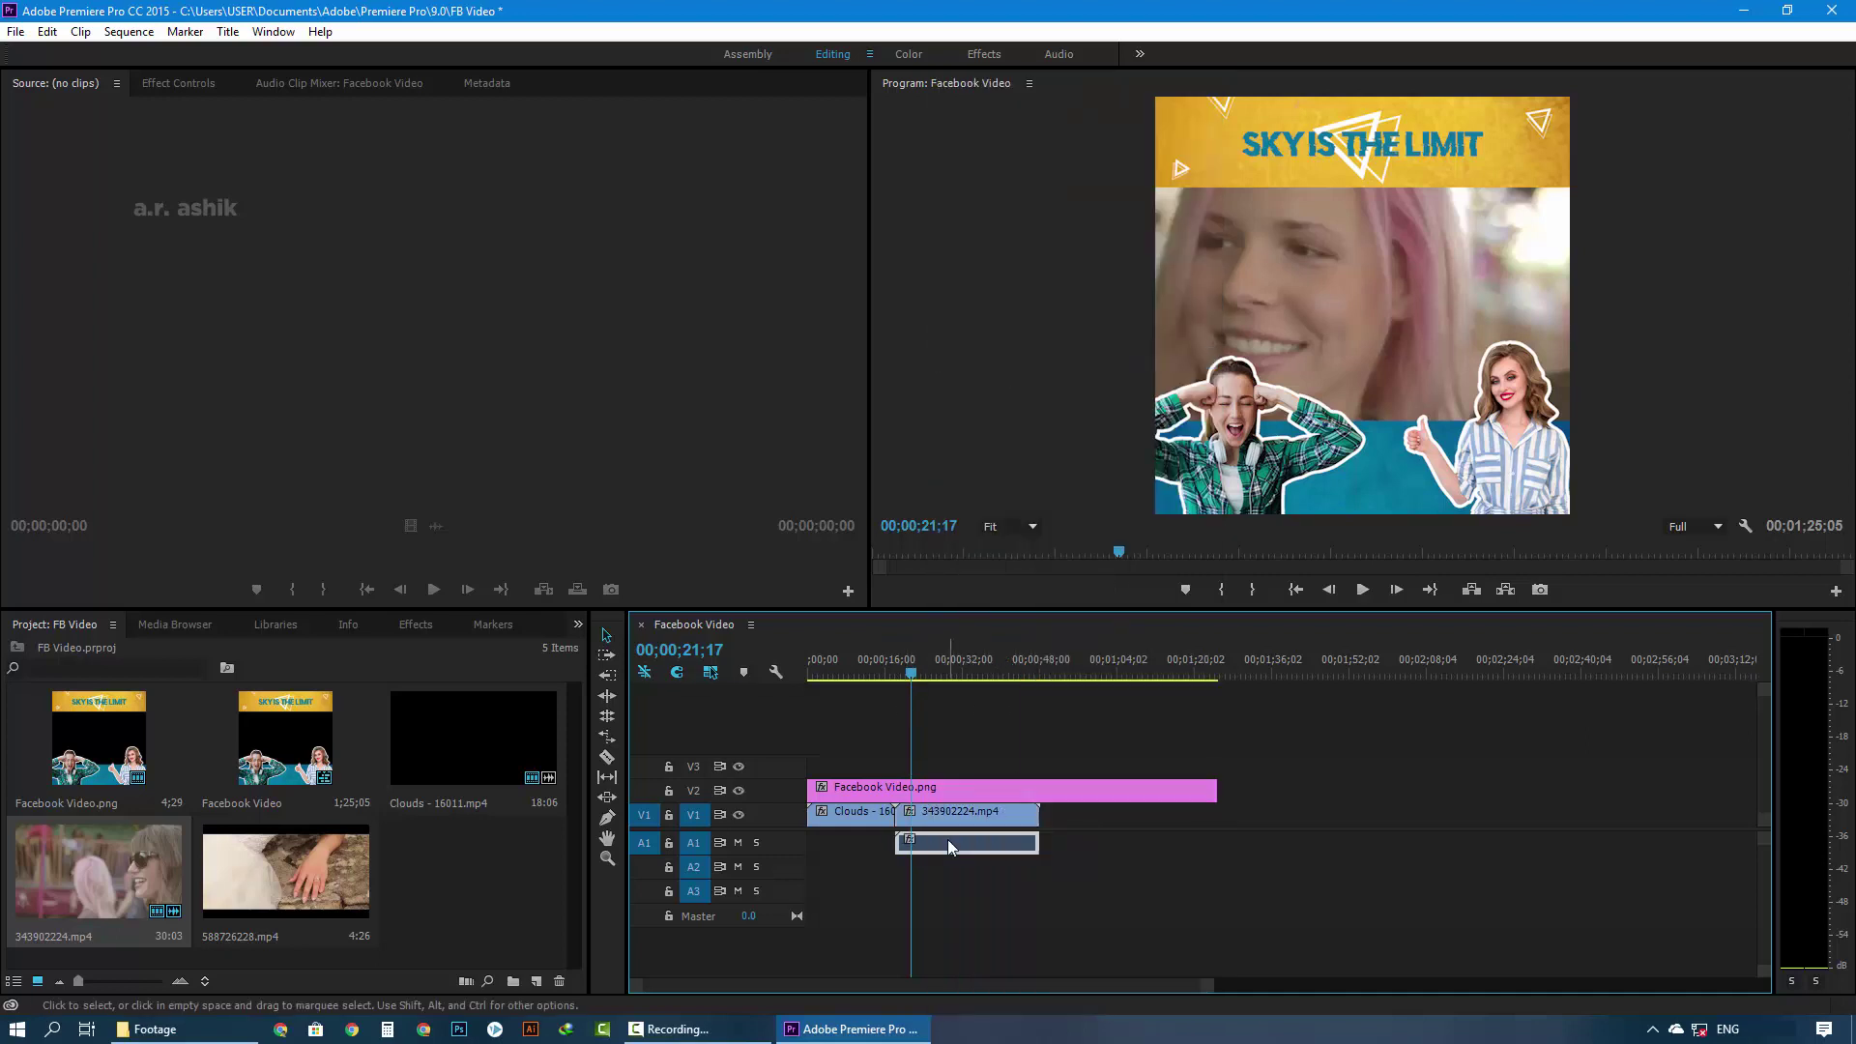
pyautogui.press('Delete')
# Preview the sequence and trim the poster clip to end with the stock footage
pyautogui.moveTo(897, 676)
pyautogui.mouseDown()
pyautogui.moveTo(879, 677)
pyautogui.moveTo(982, 678)
pyautogui.mouseUp()
pyautogui.click(1355, 593)
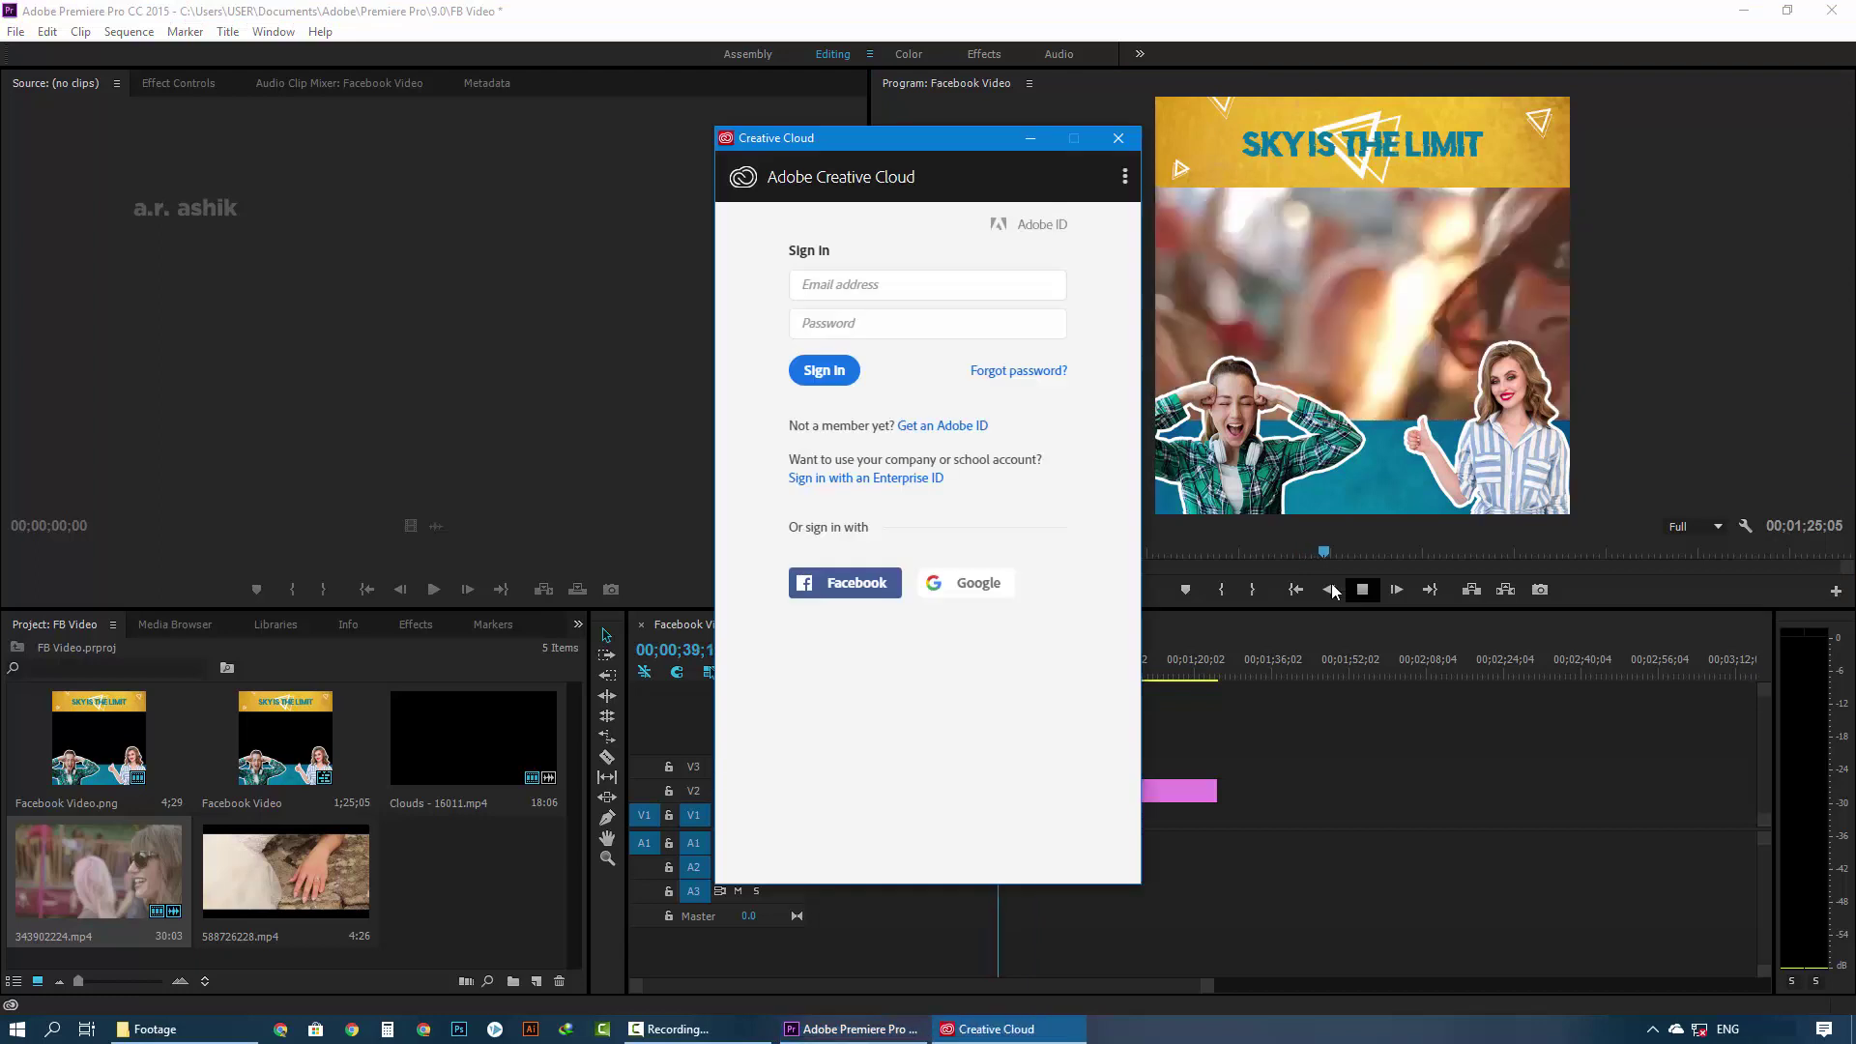
pyautogui.click(1297, 458)
pyautogui.moveTo(1012, 675); pyautogui.dragTo(1027, 679)
pyautogui.moveTo(1215, 791); pyautogui.dragTo(1038, 794)
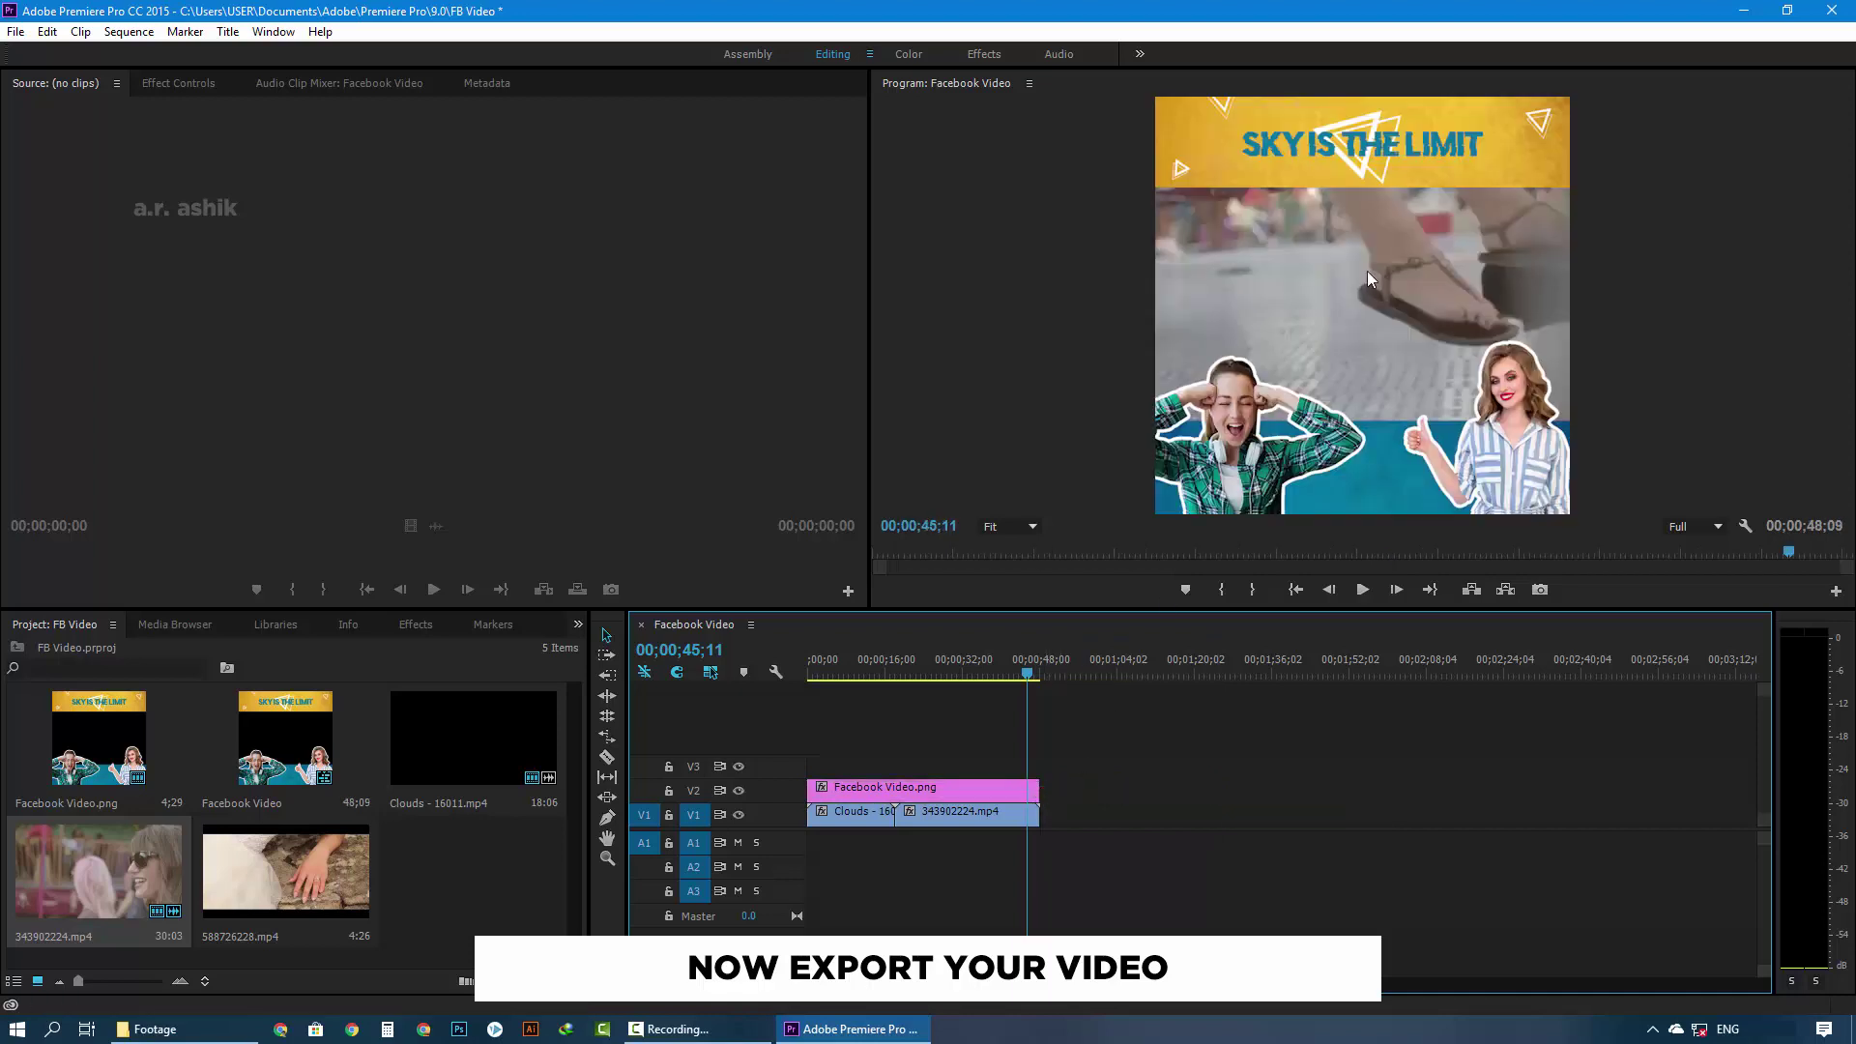